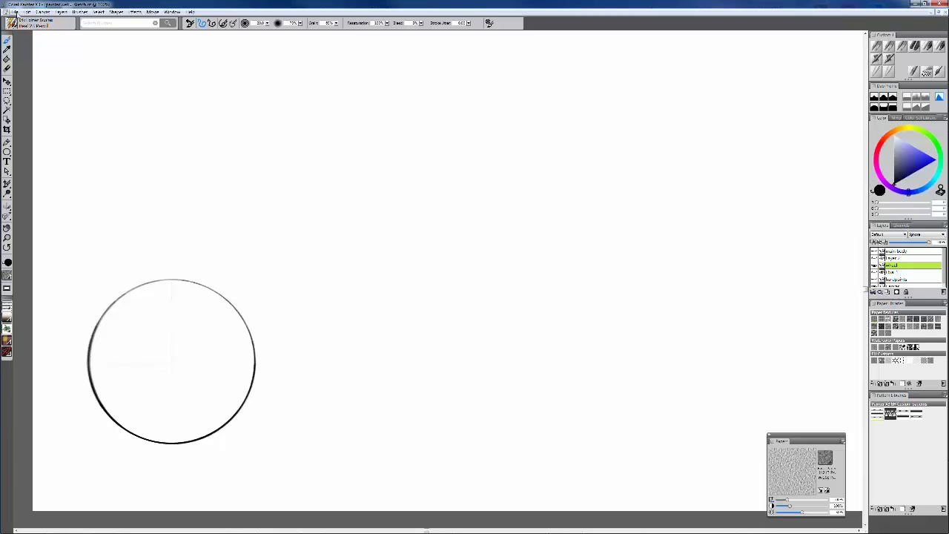
click(12, 12)
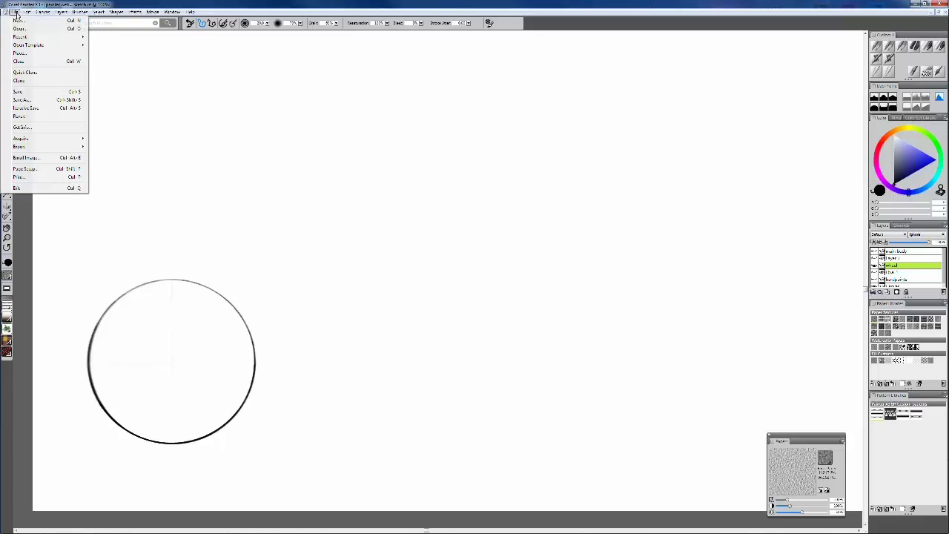
mouse_move(26, 13)
mouse_move(44, 160)
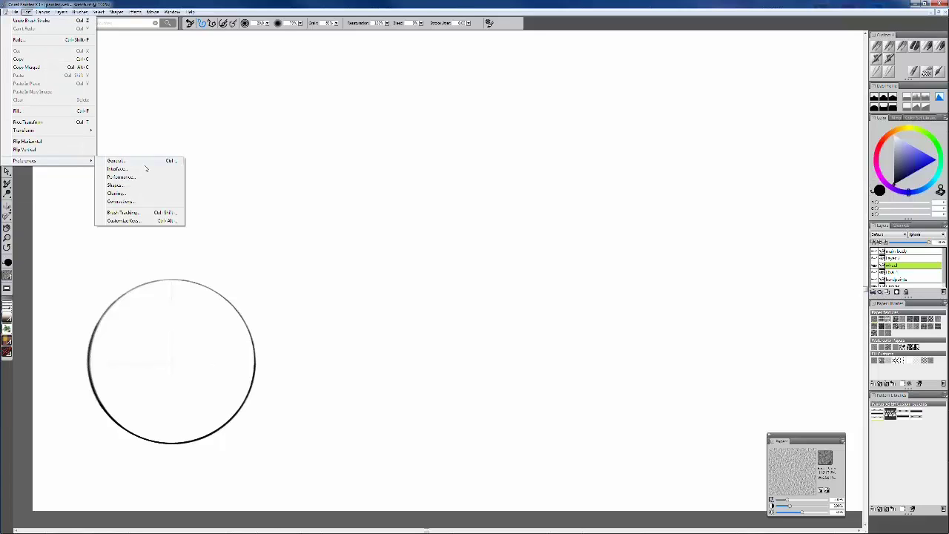
click(145, 164)
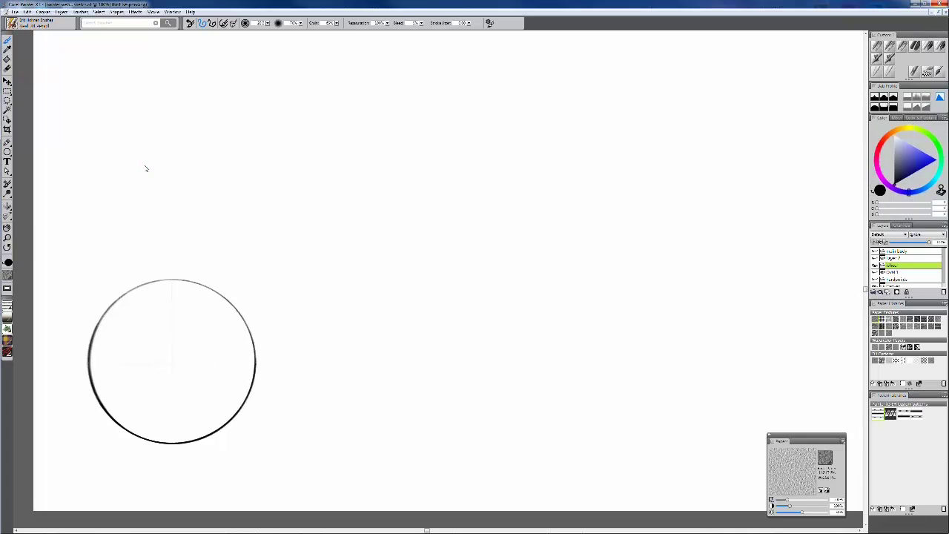
click(729, 333)
Calibrate Brush Tracking with several strokes of typical pressure and speed on the scratch pad, and accept the result
click(43, 12)
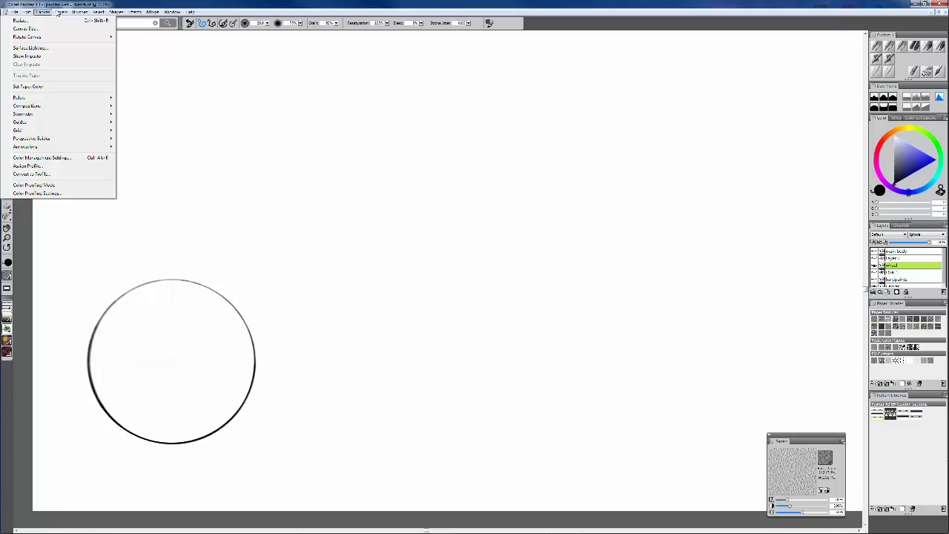
mouse_move(30, 13)
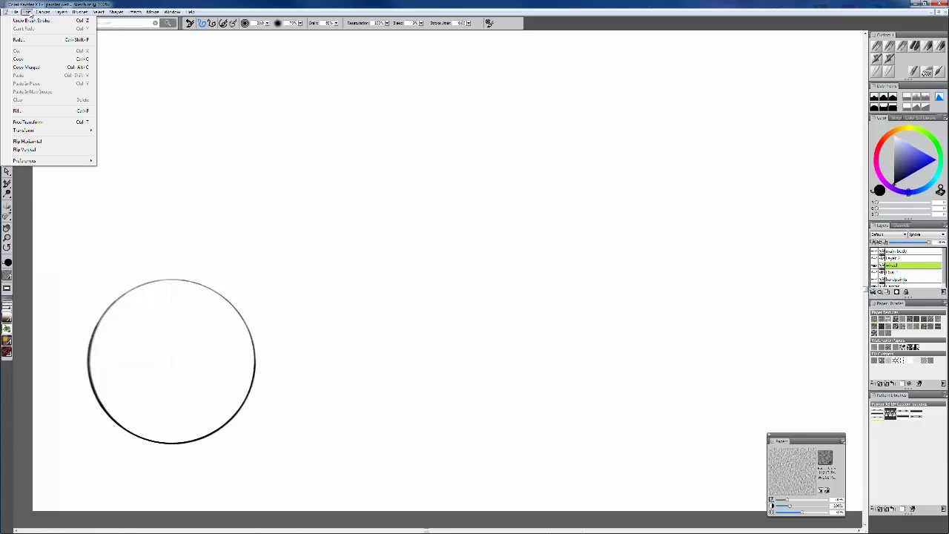
mouse_move(54, 161)
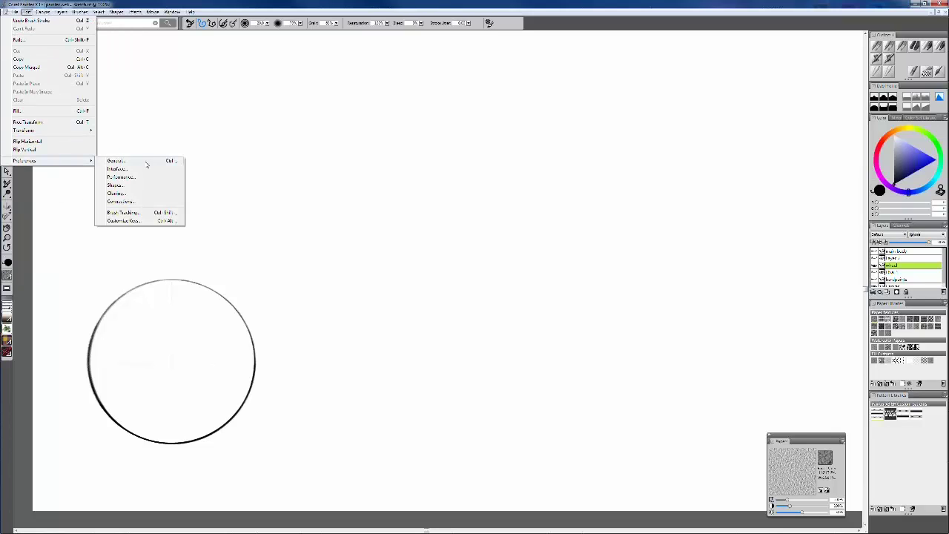
click(149, 213)
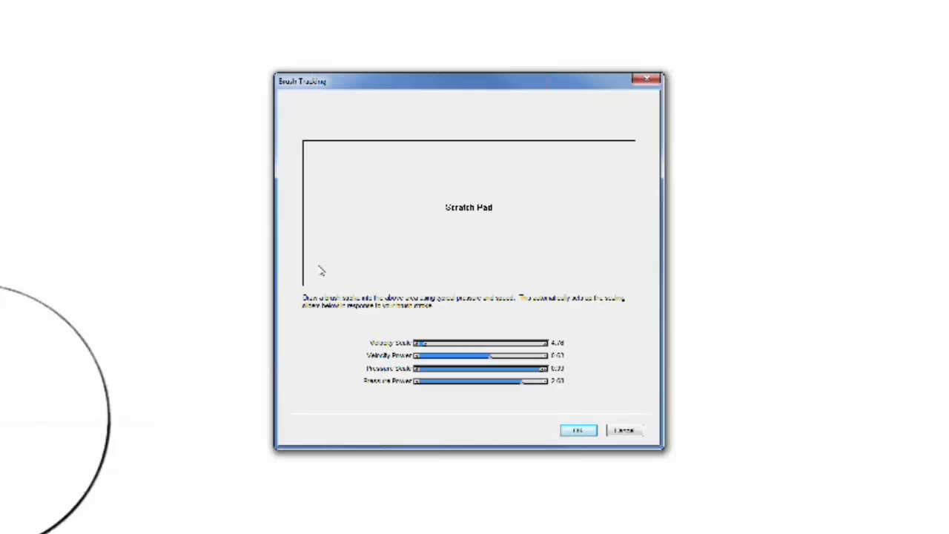
mouse_move(321, 263)
mouse_down()
mouse_move(397, 217)
mouse_move(560, 204)
mouse_move(582, 194)
mouse_up()
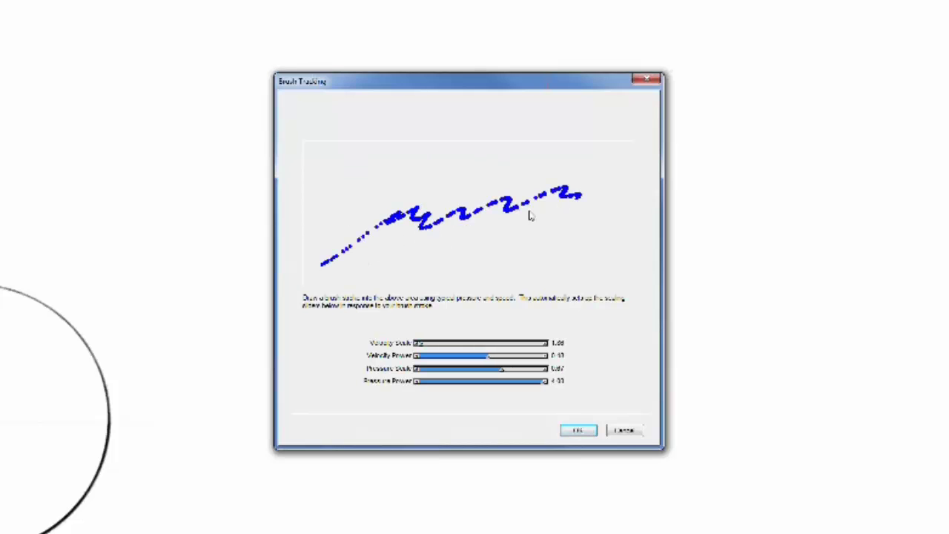
mouse_move(381, 256)
mouse_down()
mouse_move(444, 217)
mouse_move(454, 247)
mouse_move(564, 209)
mouse_up()
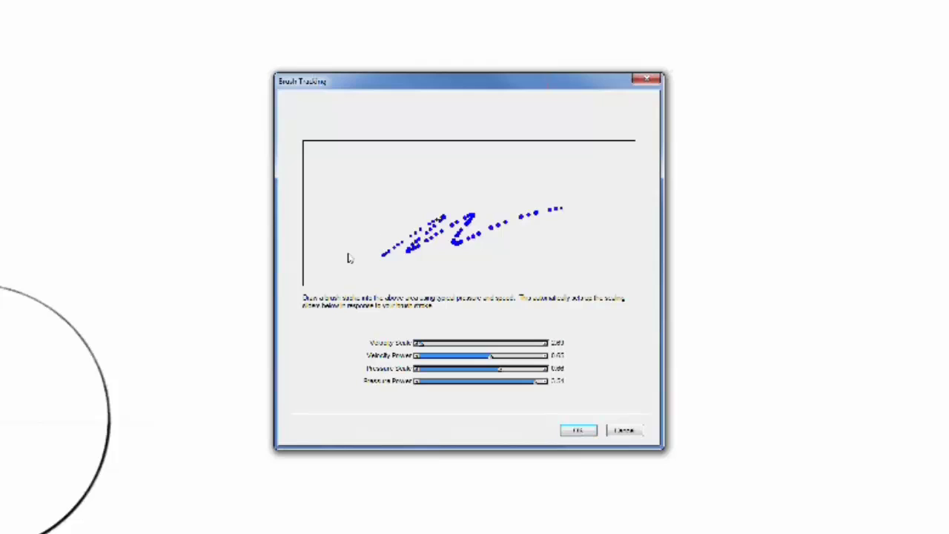
drag(326, 265, 655, 155)
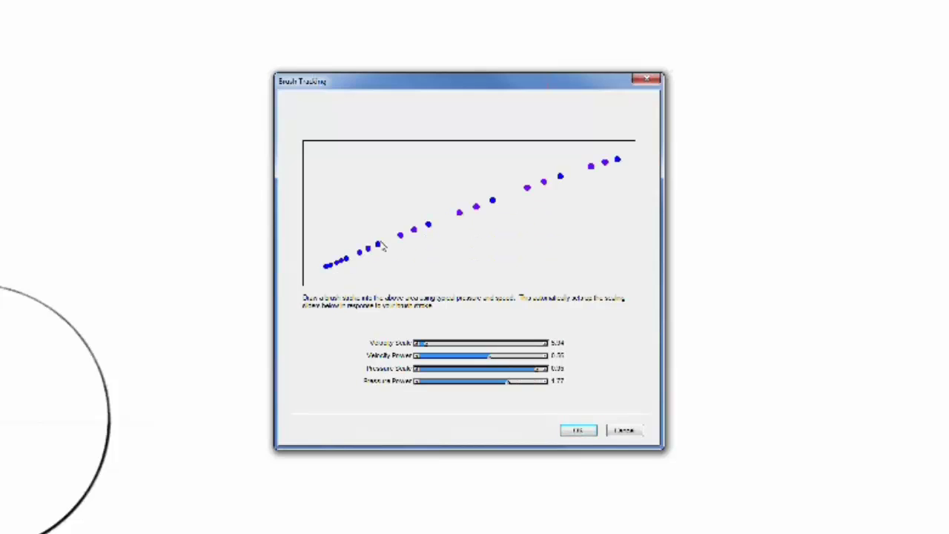
drag(324, 275, 630, 146)
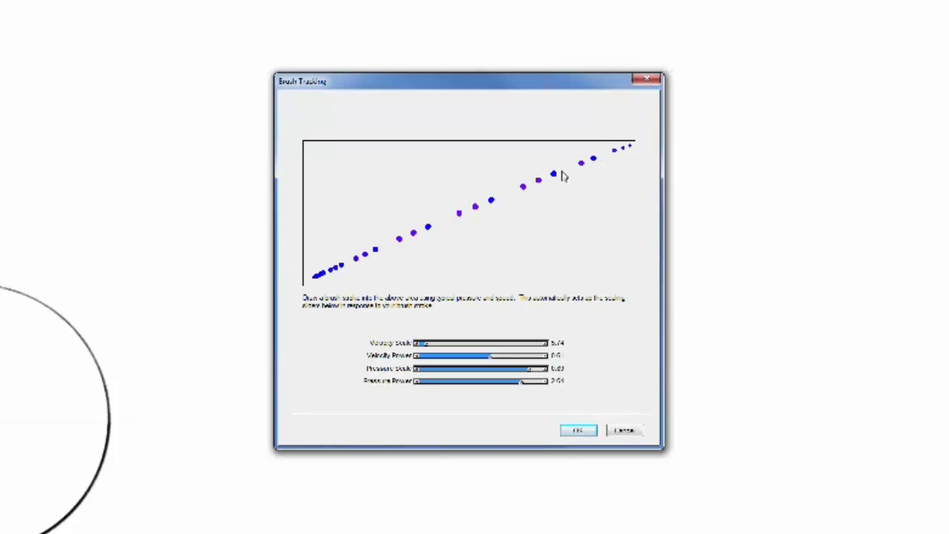
mouse_move(436, 256)
mouse_down()
mouse_move(483, 239)
mouse_move(490, 223)
mouse_move(537, 216)
mouse_move(491, 213)
mouse_move(405, 243)
mouse_up()
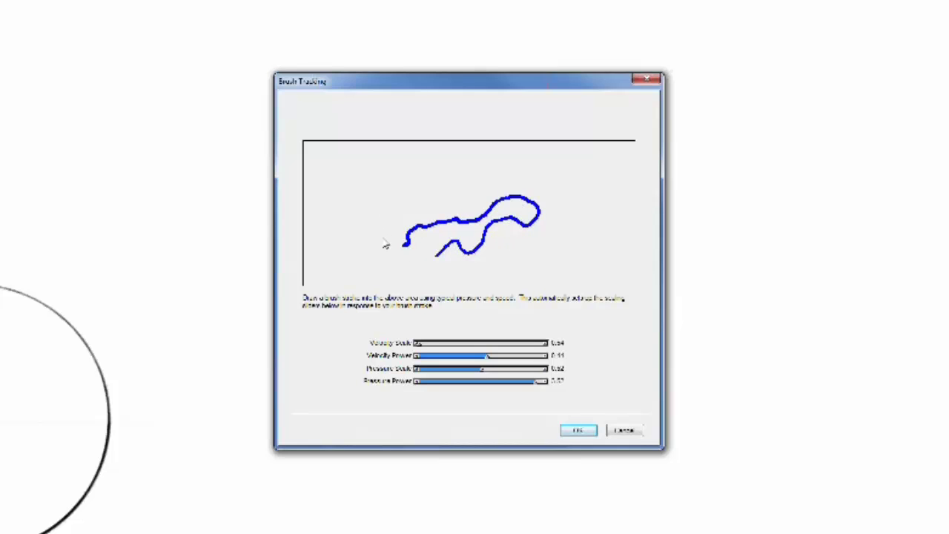
drag(321, 267, 630, 156)
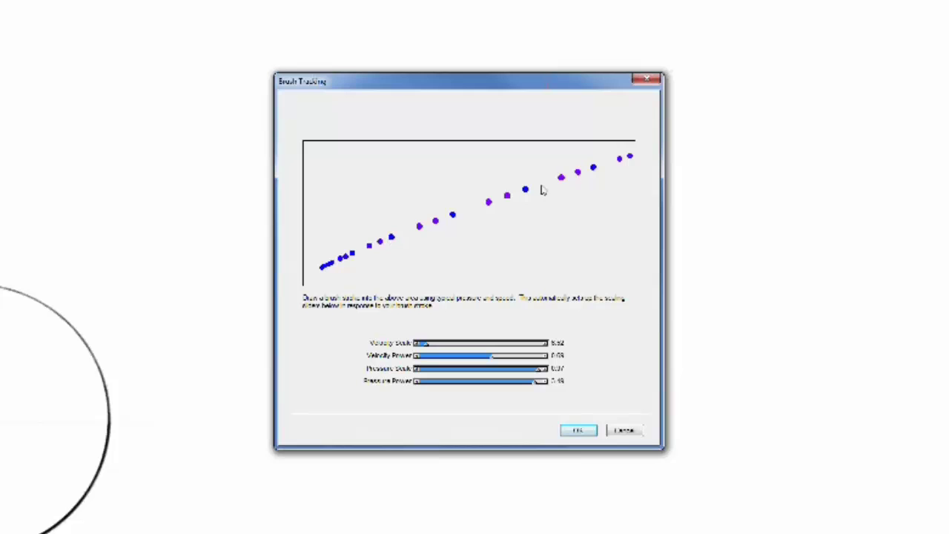
click(584, 435)
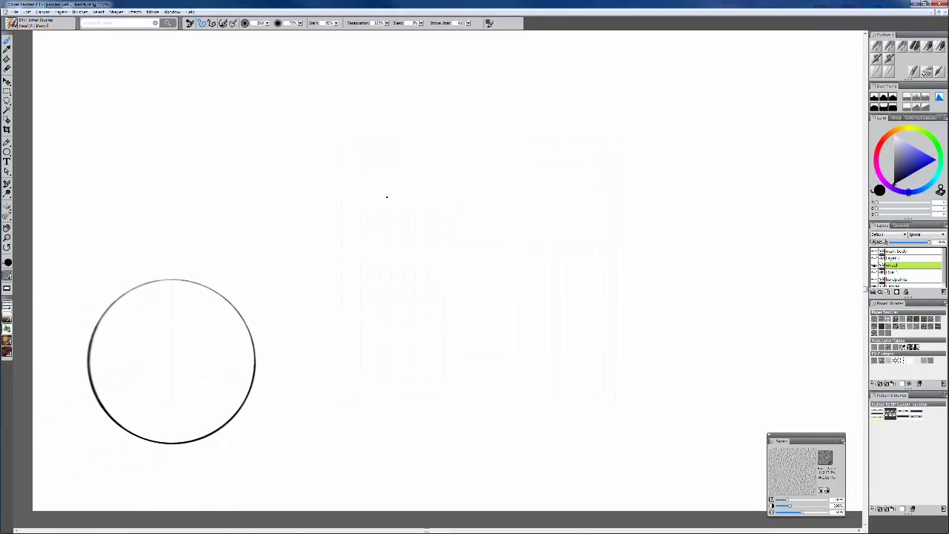
Draw two long diagonal test strokes across the empty part of the canvas and undo both
drag(342, 310, 650, 131)
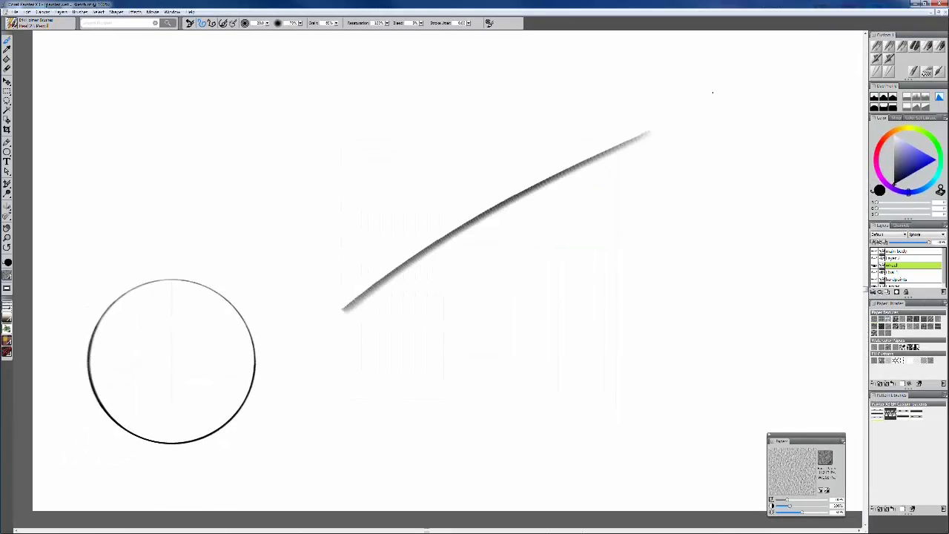
drag(345, 305, 637, 165)
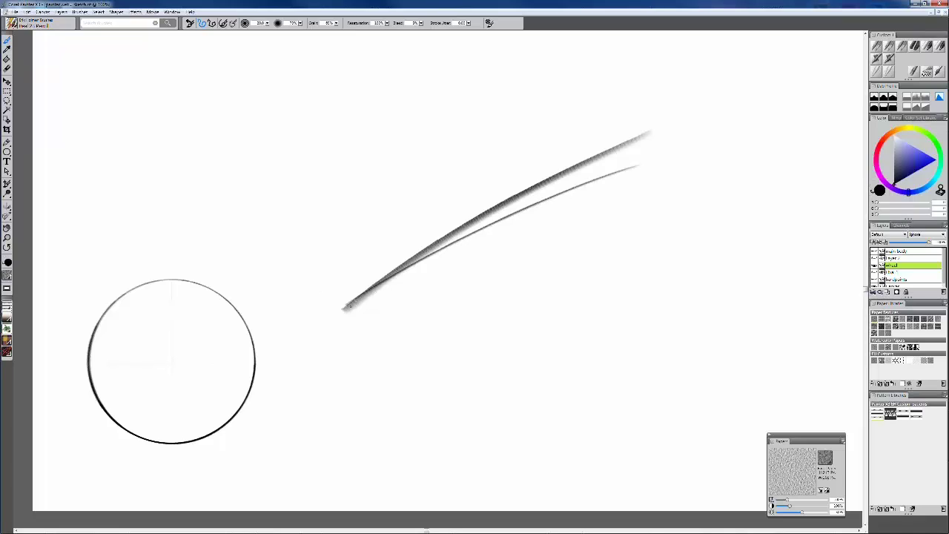
key(ctrl+z)
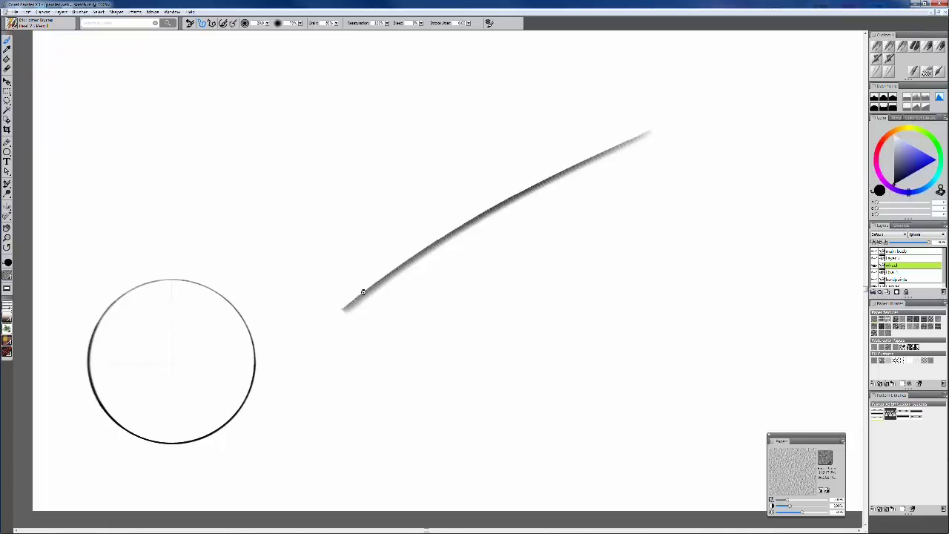
key(ctrl+z)
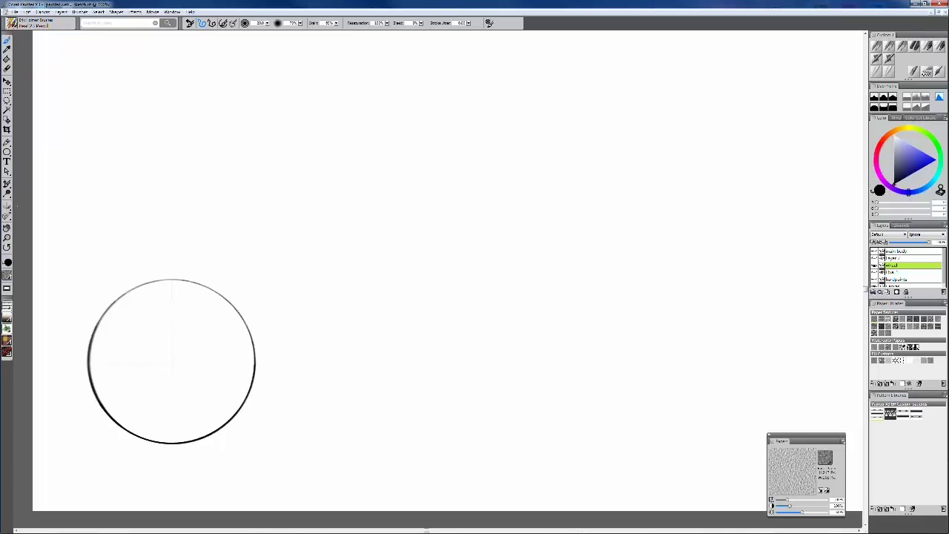
Activate the Kaleidoscope symmetry tool and place its centre point at the middle of the wheel circle
click(7, 210)
click(26, 206)
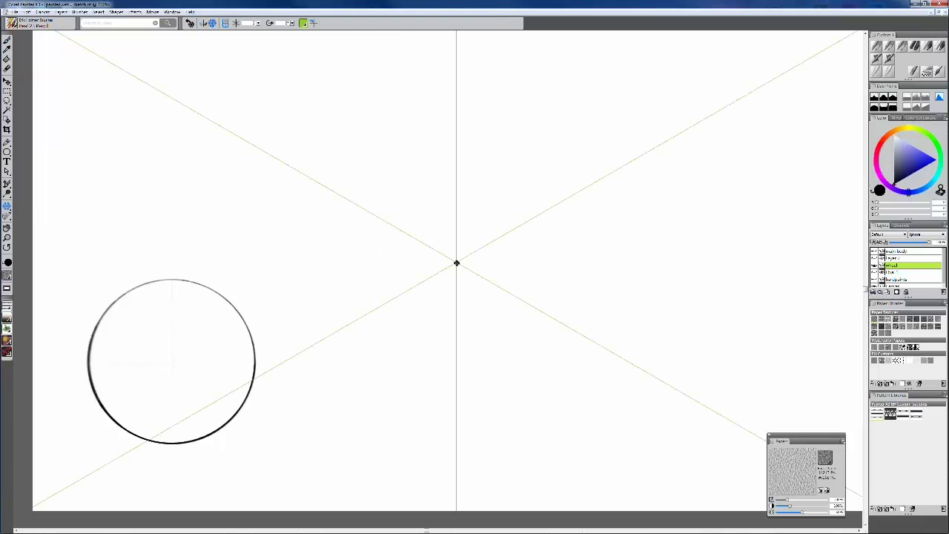
drag(455, 262, 435, 271)
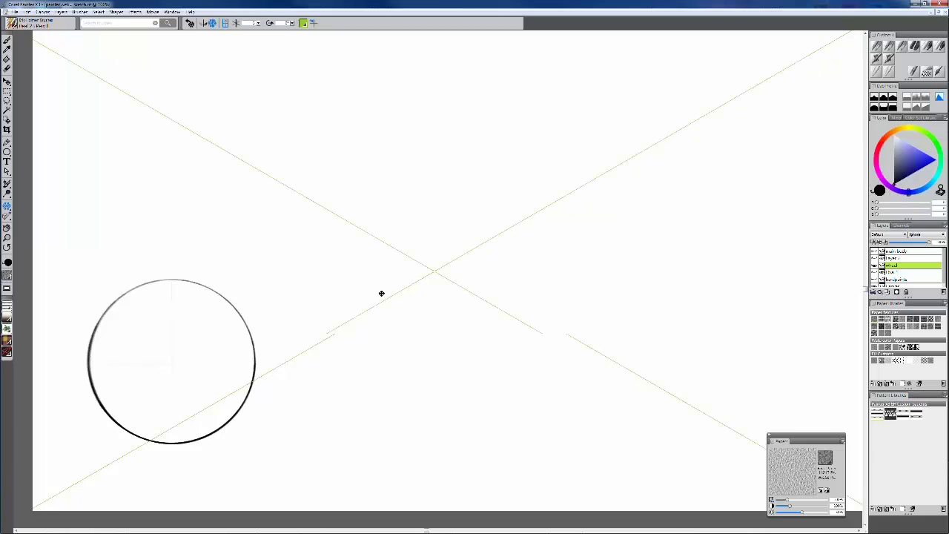
drag(381, 293, 171, 362)
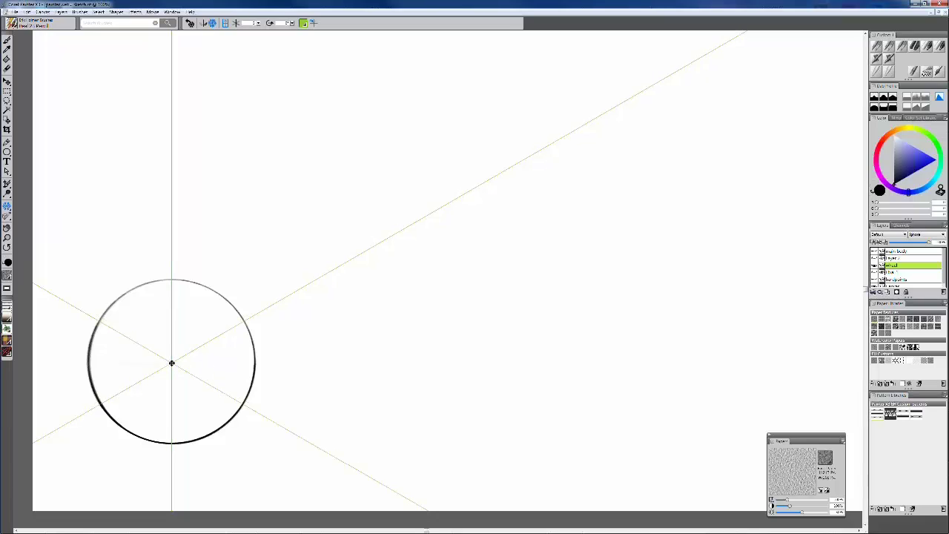
click(7, 207)
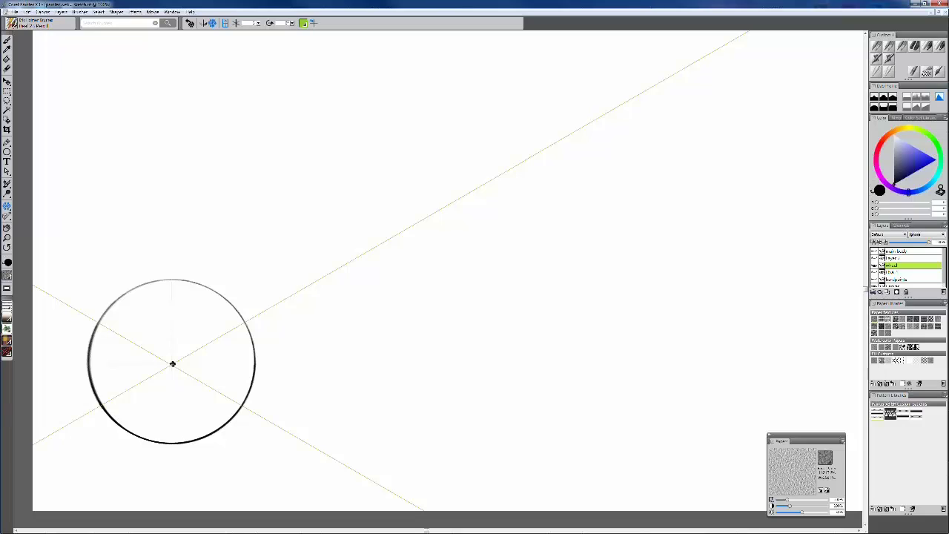
click(171, 363)
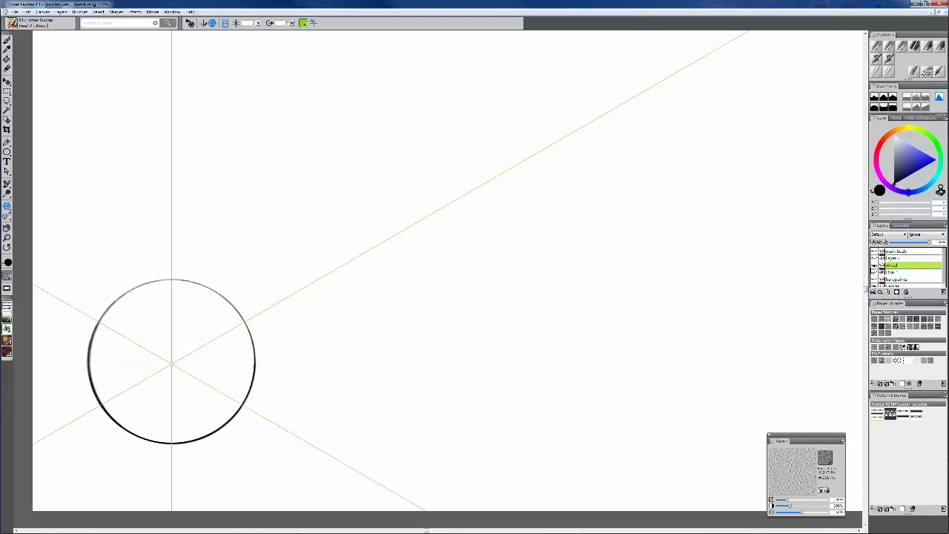
Hide the wheel layer, show the hardpoints layer and make it active for the brush
click(873, 265)
click(873, 280)
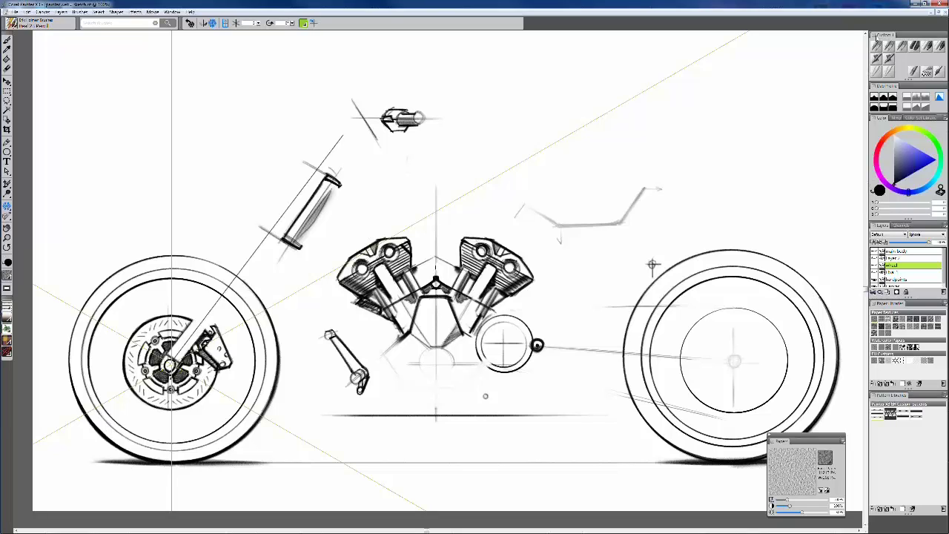
key(b)
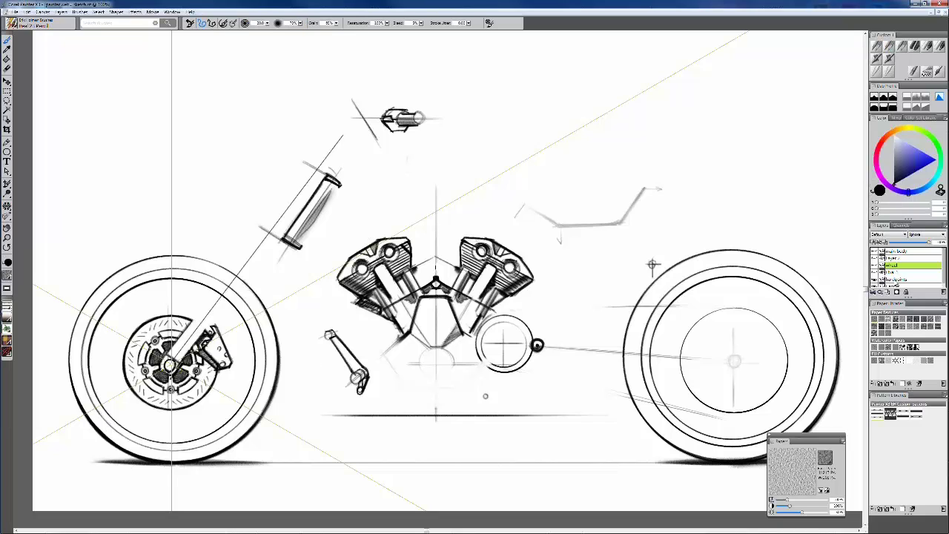
click(896, 279)
Undo a kaleidoscope test stroke beside the small lever, turn off the symmetry planes and return to the brush
mouse_move(331, 398)
mouse_down()
mouse_move(327, 343)
mouse_move(336, 331)
mouse_up()
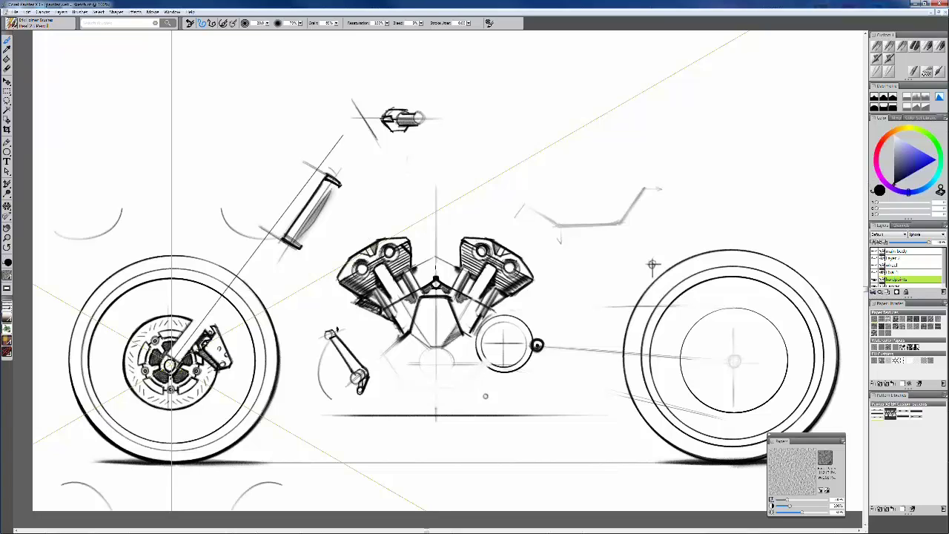
key(ctrl+z)
click(6, 206)
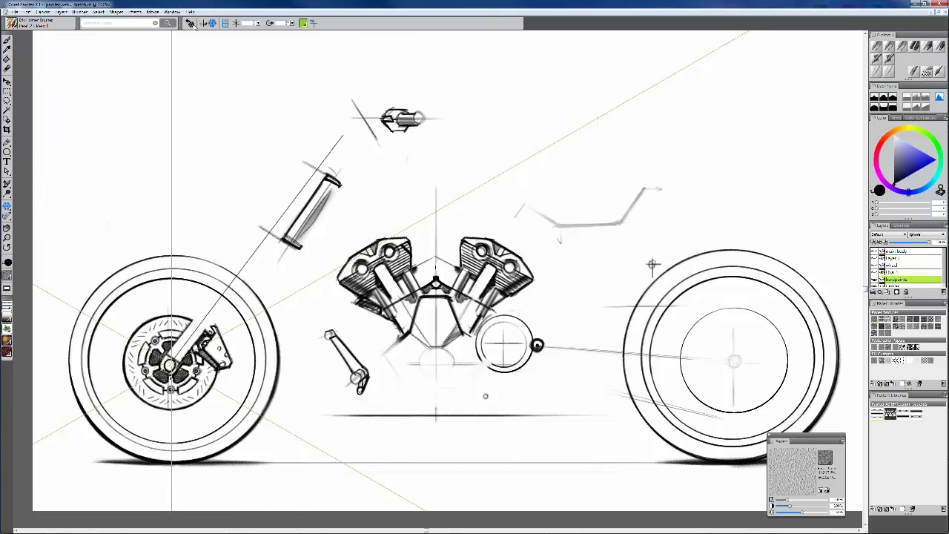
click(225, 24)
click(7, 41)
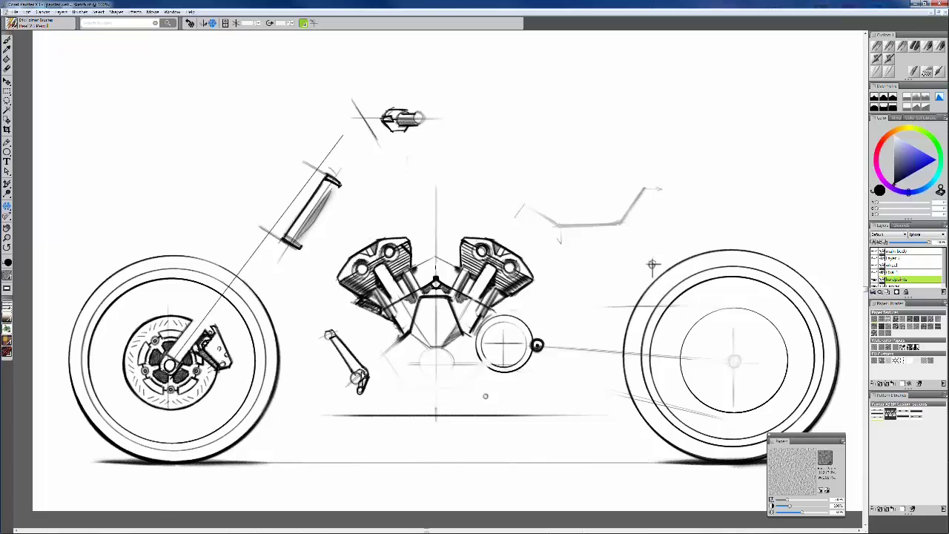
click(877, 47)
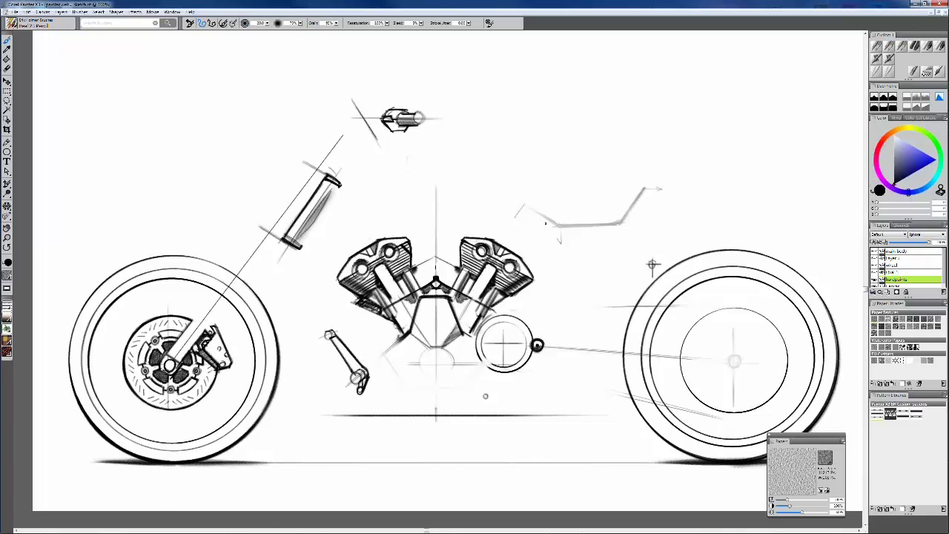
Draw quick freehand marks around the seat line, handlebar mount and front hub, undoing each one
mouse_move(545, 191)
mouse_down()
mouse_move(638, 243)
mouse_move(538, 202)
mouse_up()
key(ctrl+z)
drag(375, 116, 381, 102)
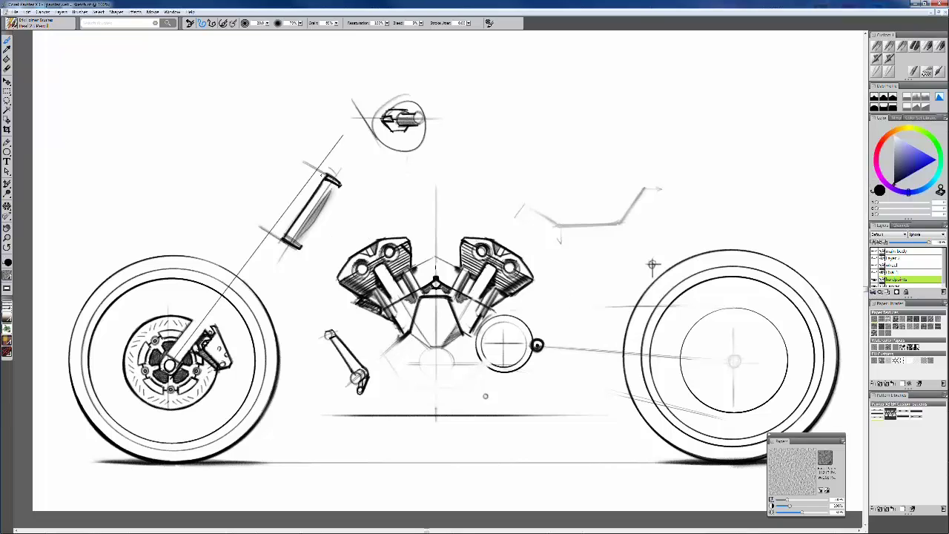
key(ctrl+z)
mouse_move(178, 354)
mouse_down()
mouse_move(363, 120)
mouse_move(177, 354)
mouse_up()
key(ctrl+z)
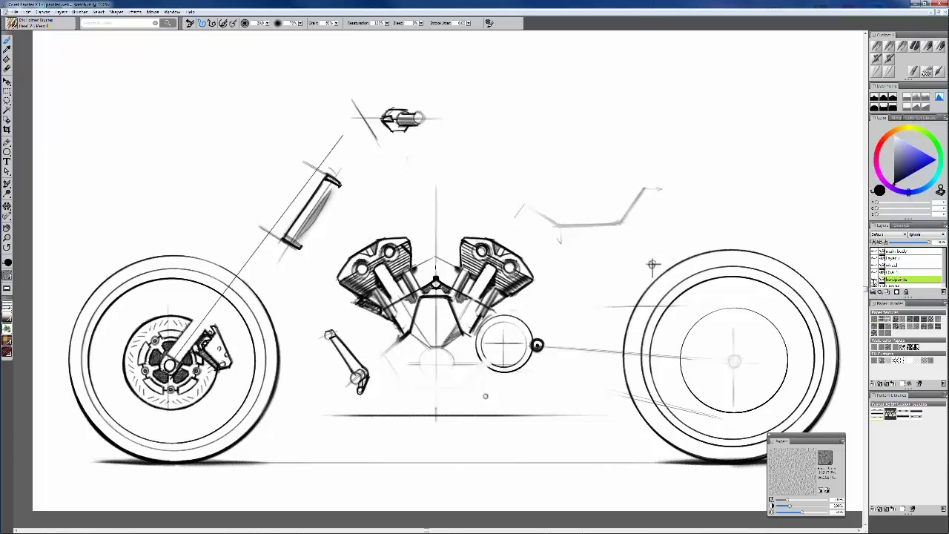
Hide the hardpoints layer, show the wheel layer and make it active for the Eraser
click(875, 282)
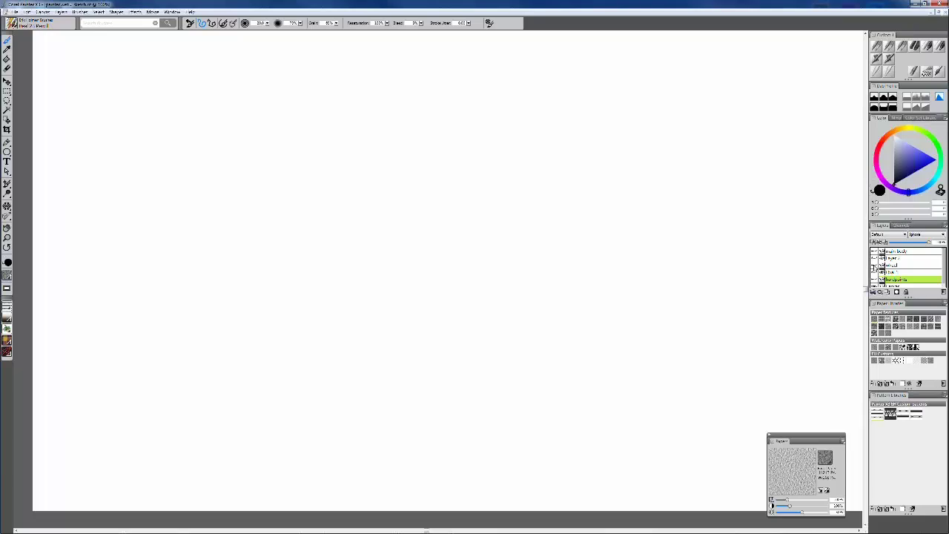
click(874, 265)
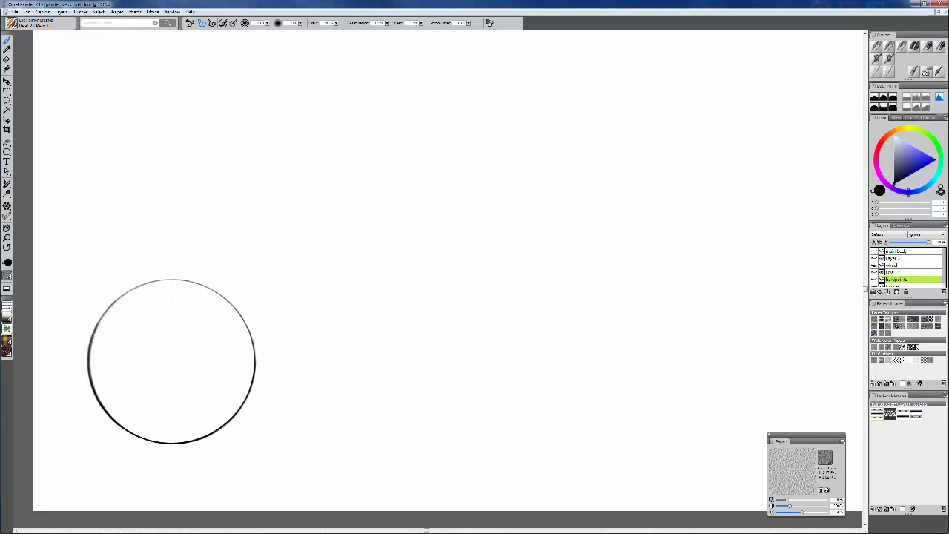
key(n)
drag(136, 286, 129, 292)
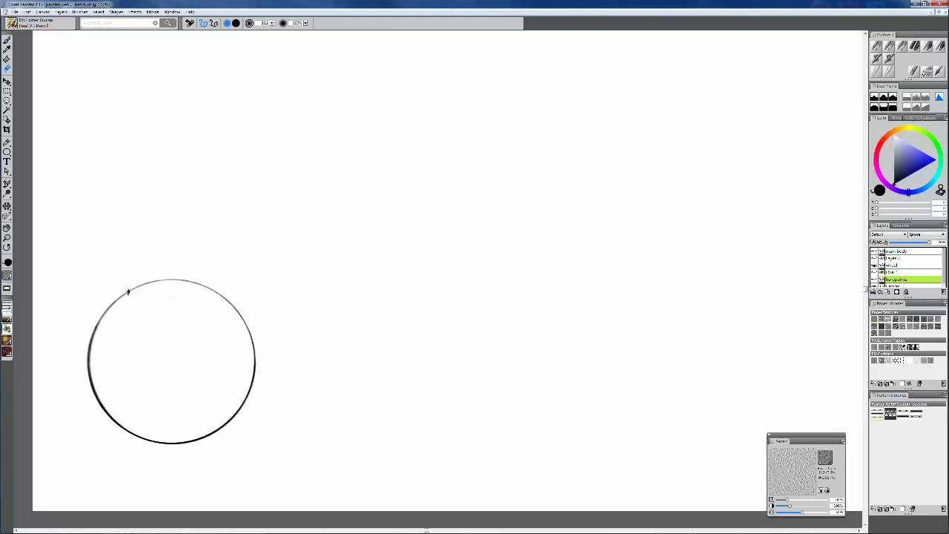
click(894, 265)
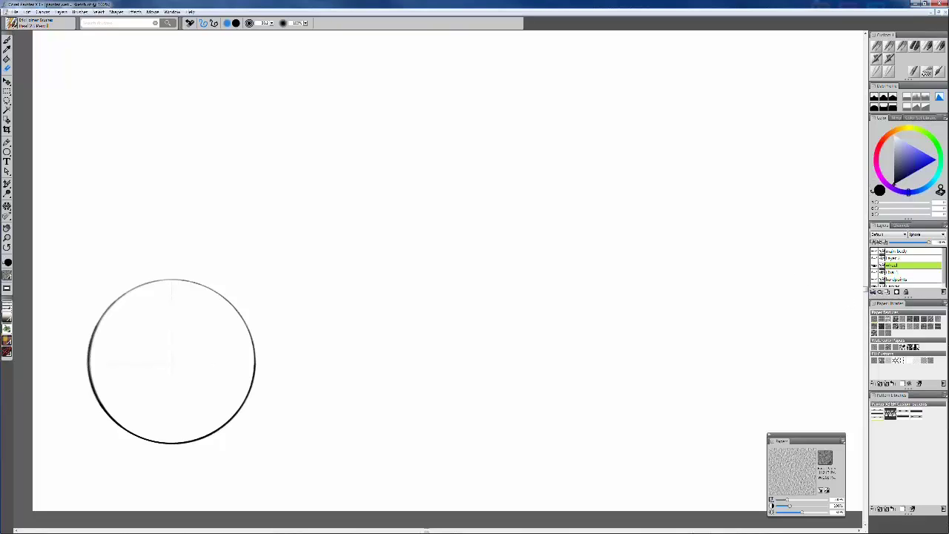
Erase the pencil circle from the wheel layer, and show and select the oval shape layer below it
mouse_move(151, 280)
mouse_down()
mouse_move(94, 348)
mouse_move(169, 472)
mouse_move(235, 435)
mouse_move(259, 335)
mouse_move(216, 285)
mouse_move(179, 262)
mouse_move(157, 281)
mouse_up()
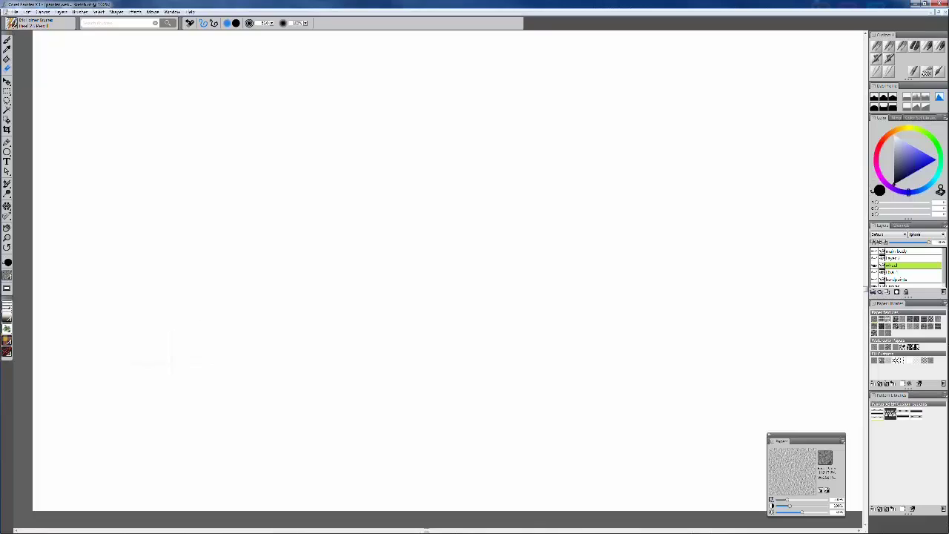
key(b)
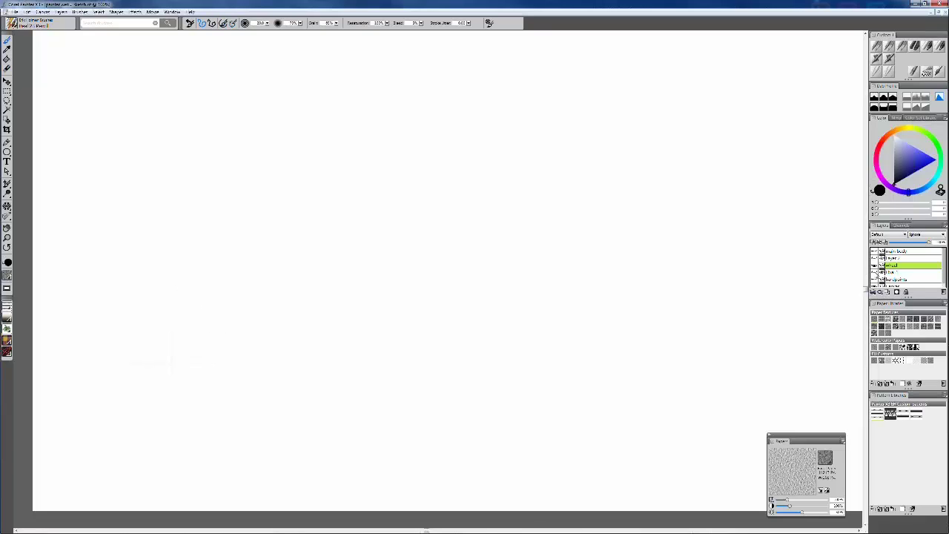
click(877, 274)
click(891, 274)
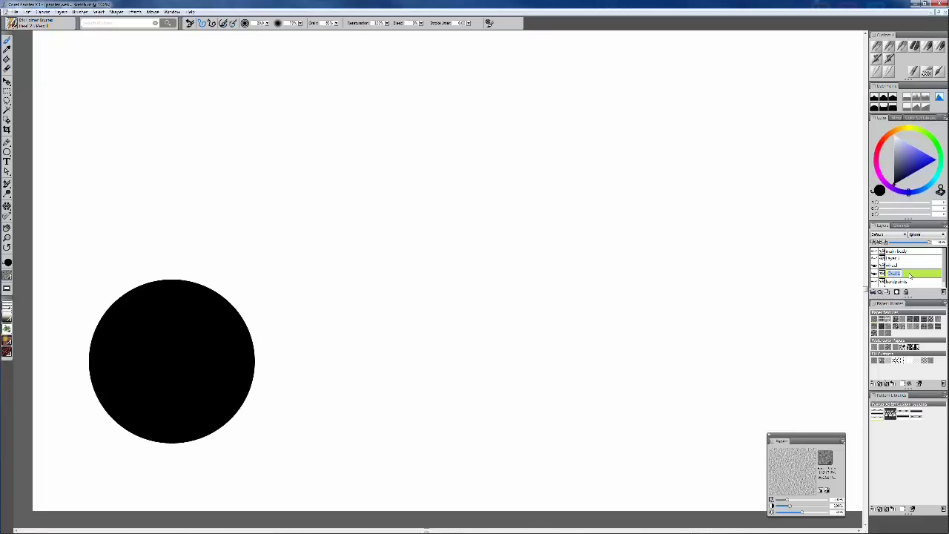
Turn on the stroke in the oval shape's attributes
double_click(893, 275)
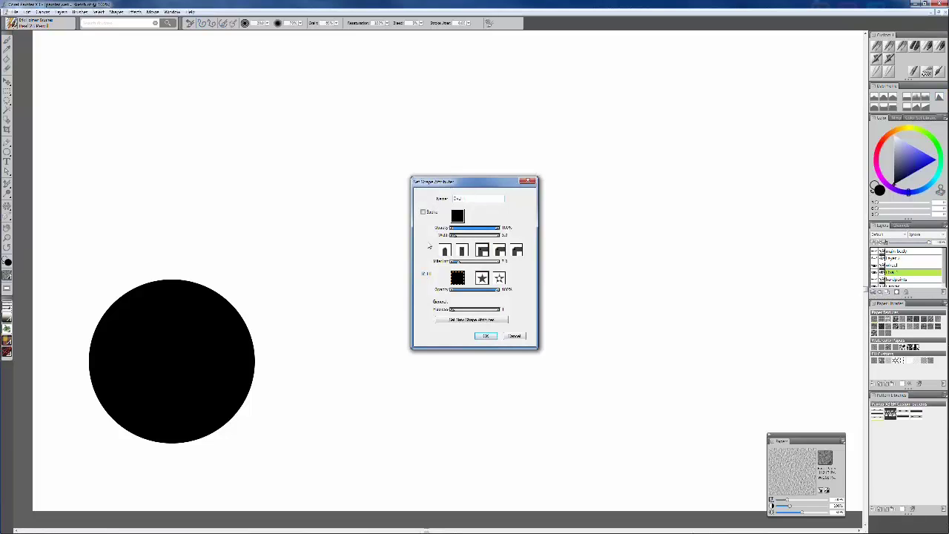
click(422, 212)
click(485, 335)
double_click(889, 273)
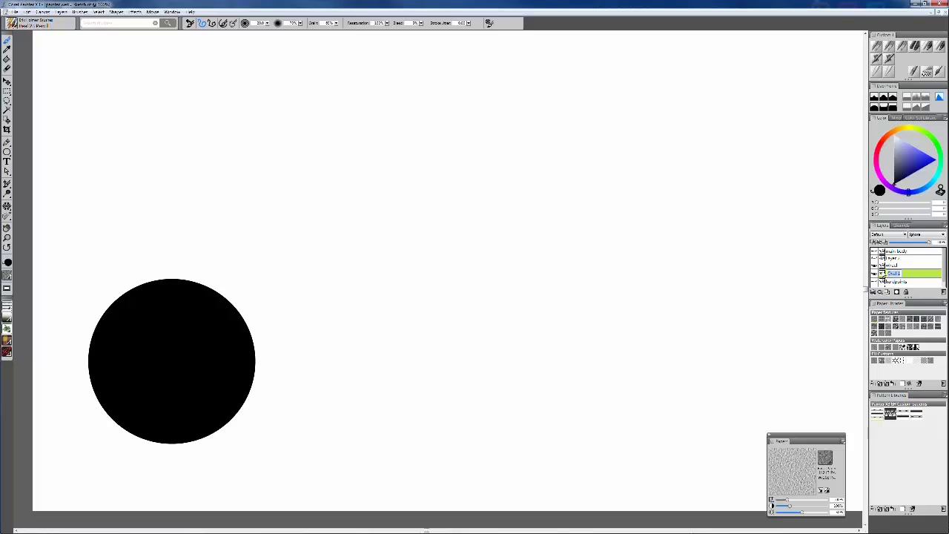
click(906, 279)
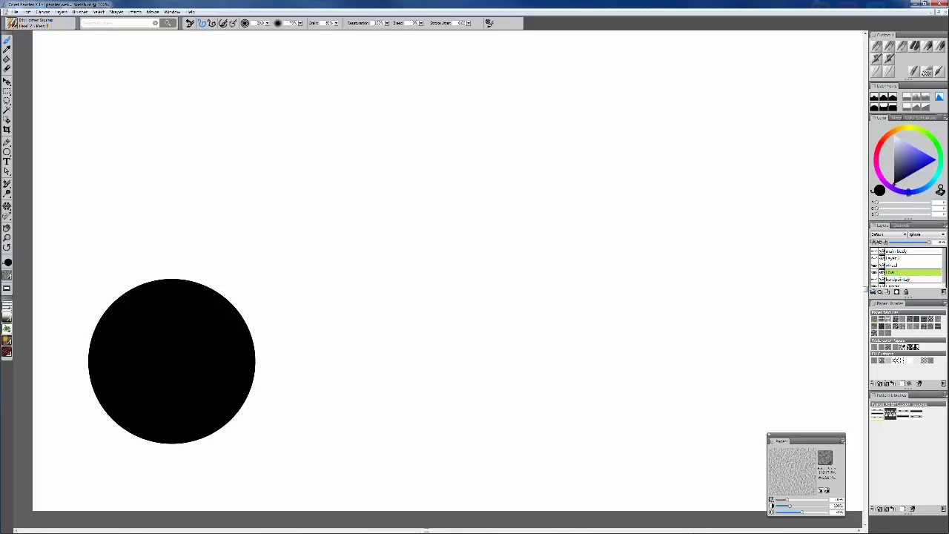
Turn off the oval shape's fill and set its stroke colour to bright green
double_click(905, 274)
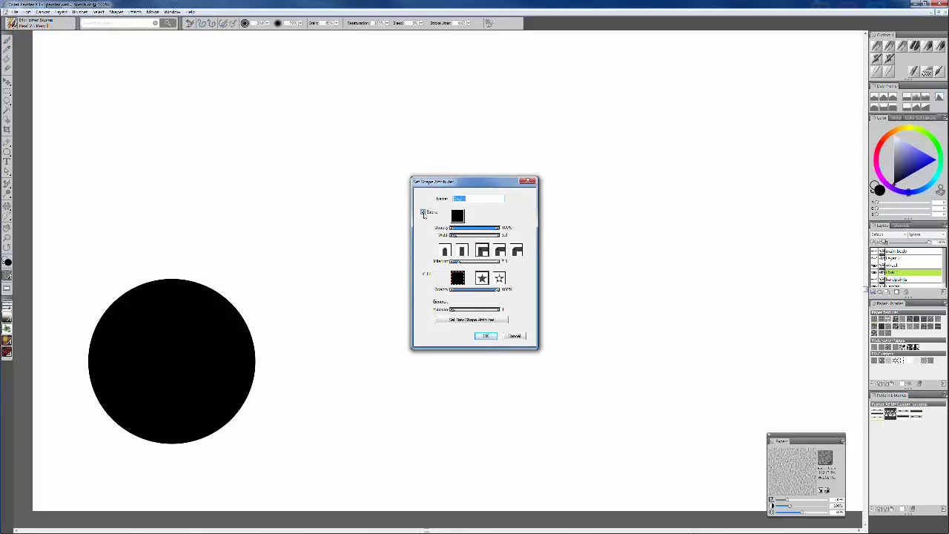
click(424, 276)
click(458, 277)
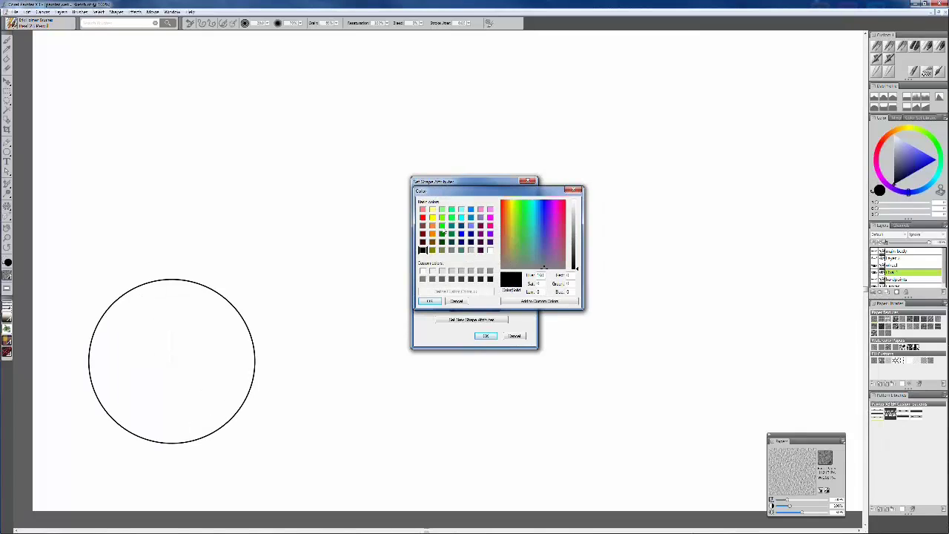
click(442, 225)
click(432, 301)
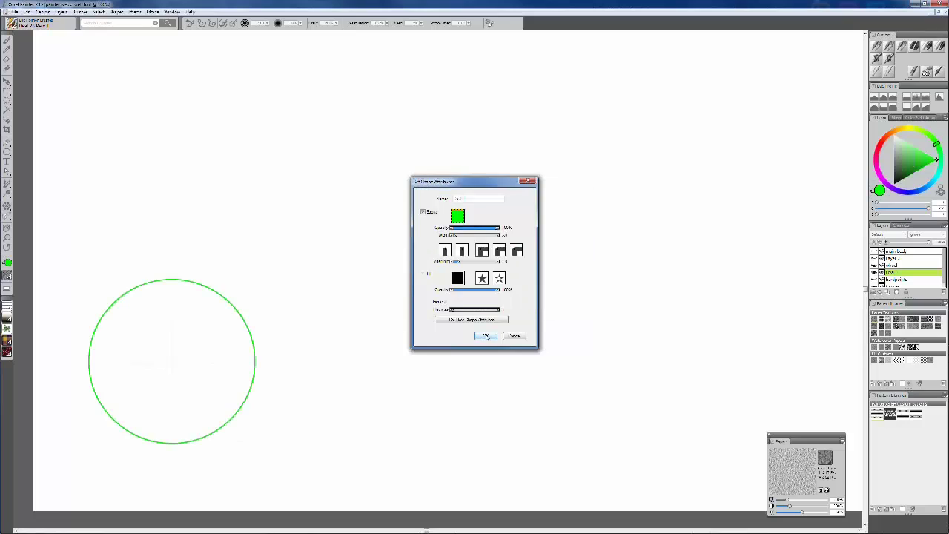
click(485, 337)
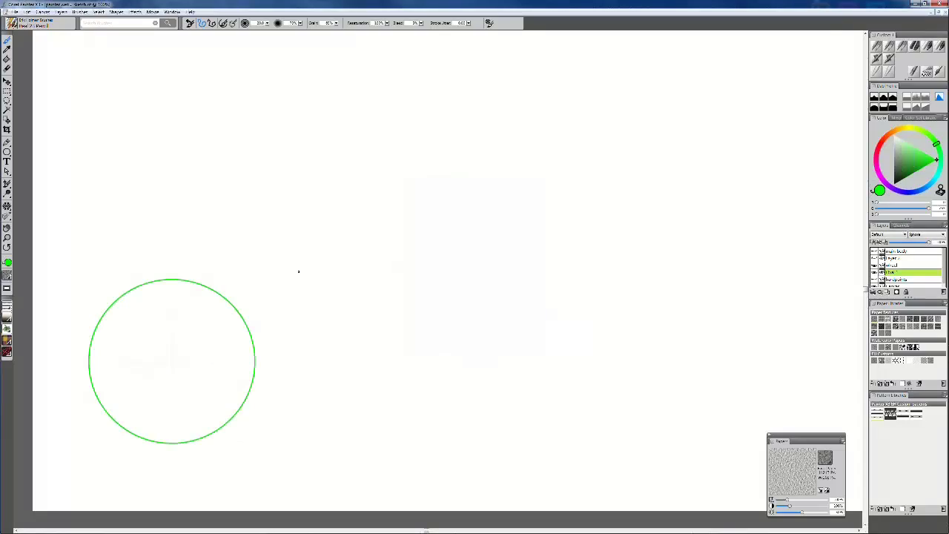
Review the Paint hidden shapes option in the General preferences
click(15, 12)
mouse_move(27, 12)
mouse_move(47, 161)
click(142, 160)
key(ctrl+k)
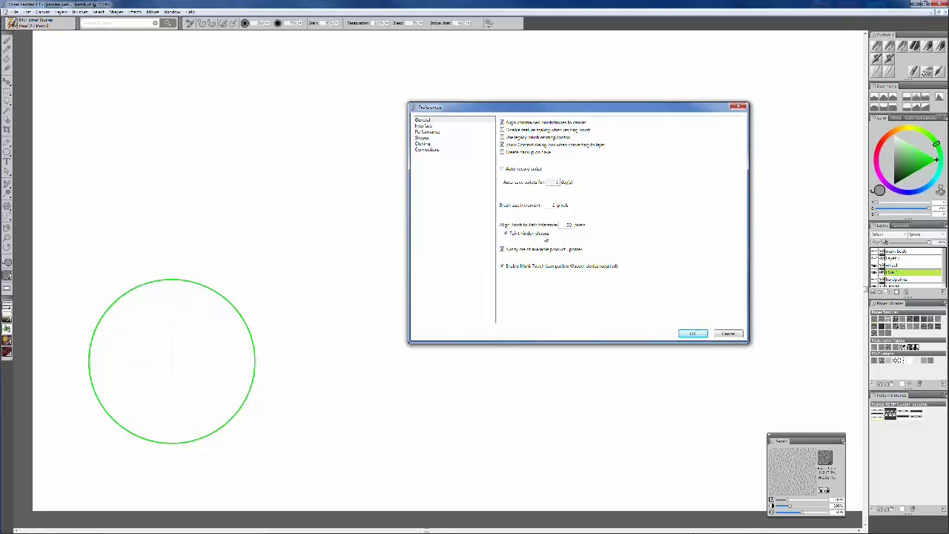
click(691, 333)
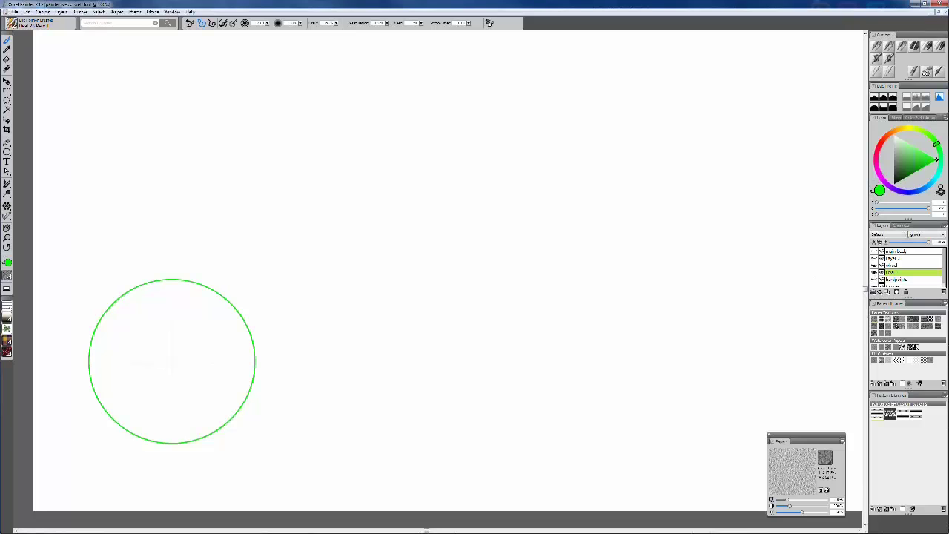
Hide the oval shape and trace along it in black pencil on the wheel layer to form the wheel outline
click(875, 273)
drag(909, 159, 894, 184)
click(897, 265)
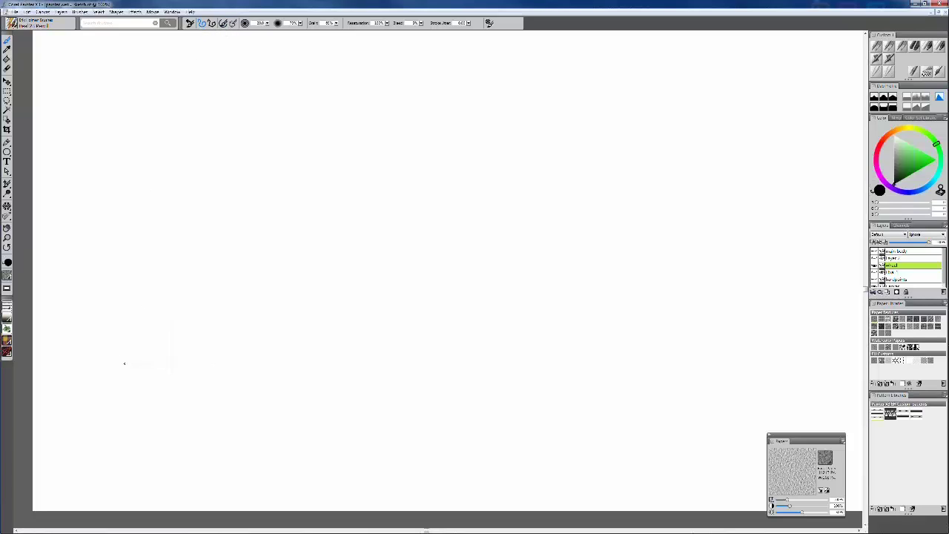
mouse_move(96, 395)
mouse_down()
mouse_move(98, 348)
mouse_move(112, 300)
mouse_move(160, 277)
mouse_move(199, 279)
mouse_up()
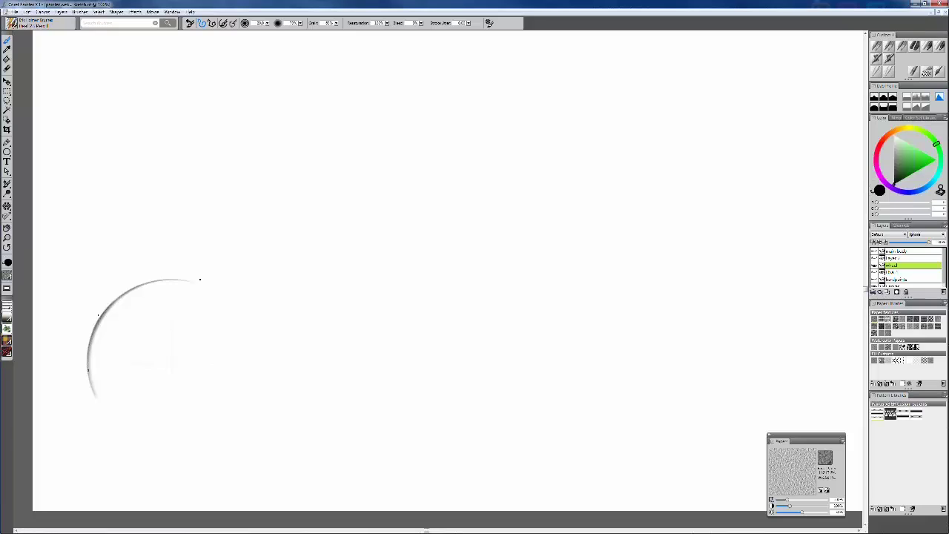
mouse_move(95, 395)
mouse_down()
mouse_move(110, 418)
mouse_move(168, 445)
mouse_move(236, 429)
mouse_move(254, 370)
mouse_move(252, 318)
mouse_move(180, 296)
mouse_up()
mouse_move(87, 359)
mouse_down()
mouse_move(106, 408)
mouse_move(158, 428)
mouse_move(199, 415)
mouse_move(236, 427)
mouse_move(257, 326)
mouse_move(223, 306)
mouse_up()
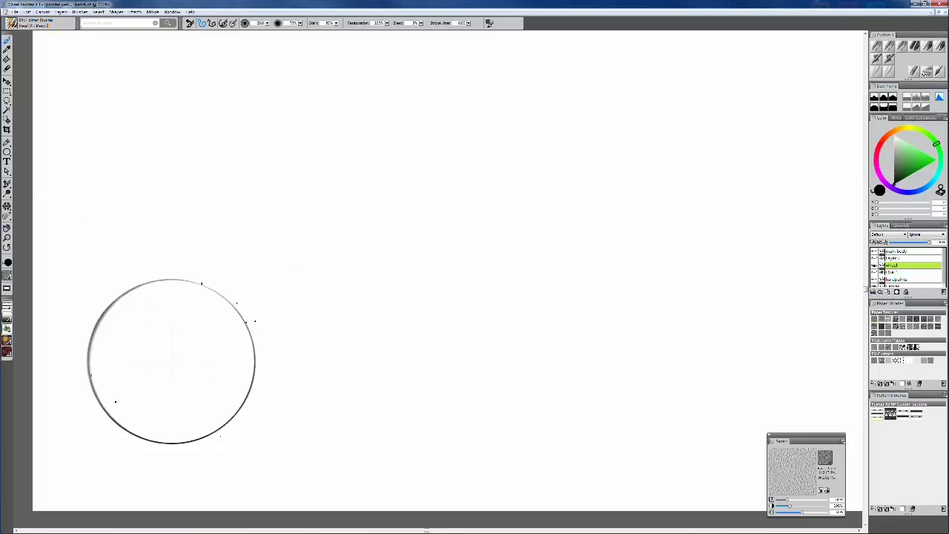
Draw a curved path with the Pen tool, rising from just above the wheel to the upper middle of the canvas
key(p)
click(166, 237)
mouse_move(435, 141)
mouse_down()
mouse_move(650, 145)
mouse_move(622, 135)
mouse_up()
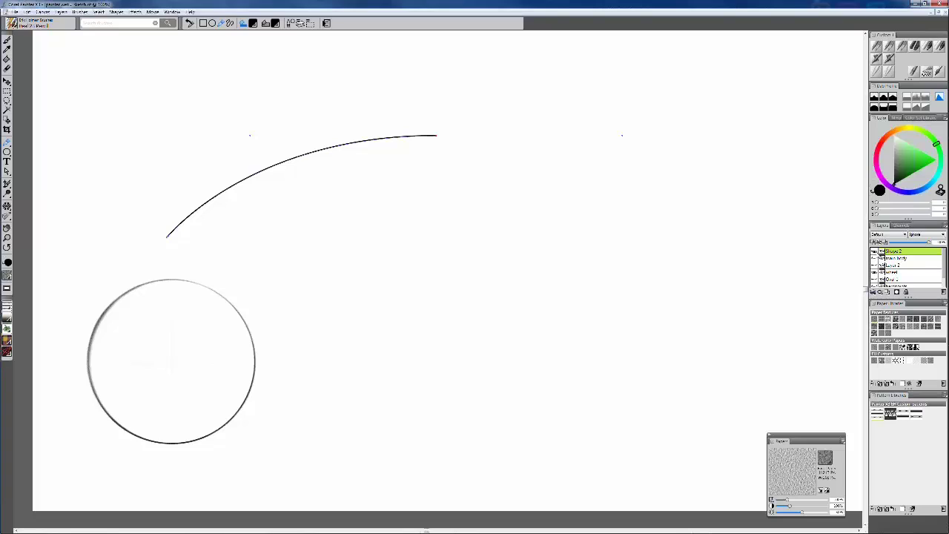
Move the curve's shape layer below the wheel layer, hide it and make the wheel layer active
drag(893, 254, 893, 272)
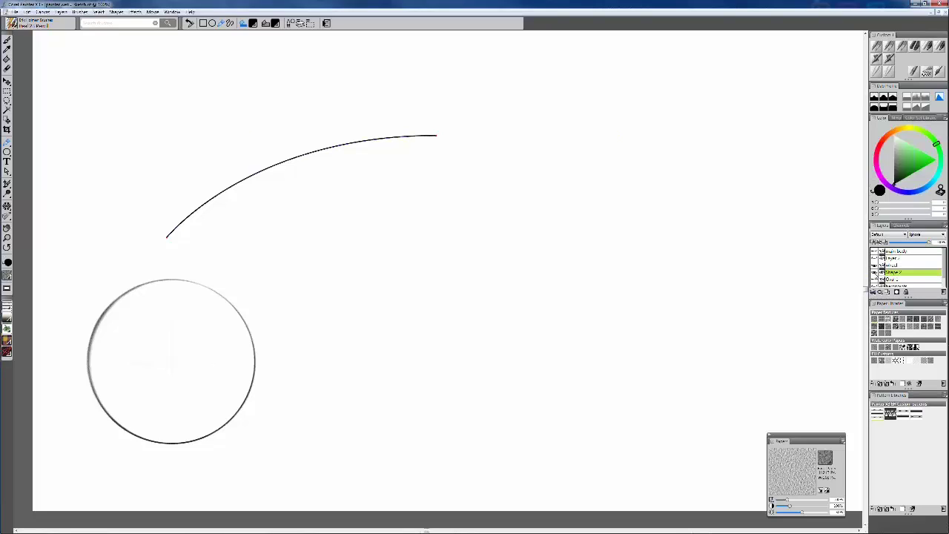
click(874, 273)
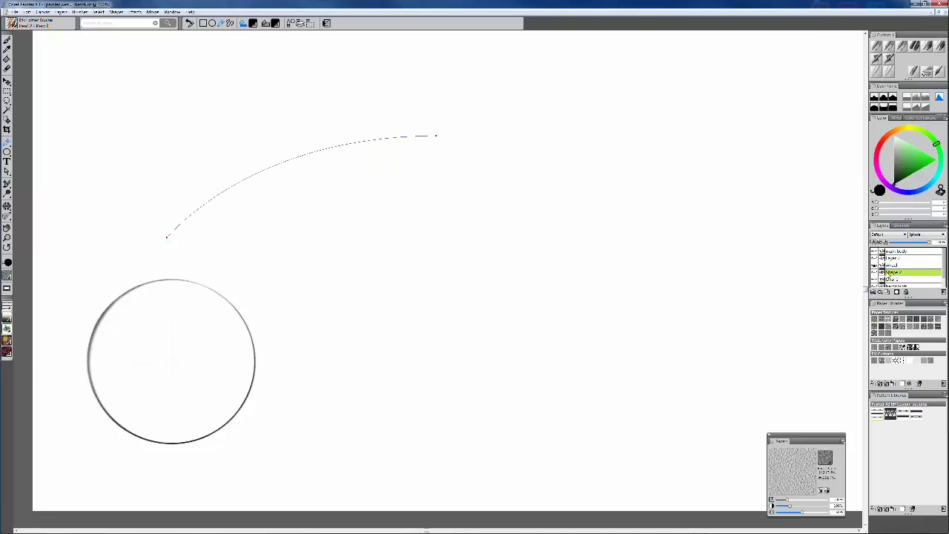
click(881, 265)
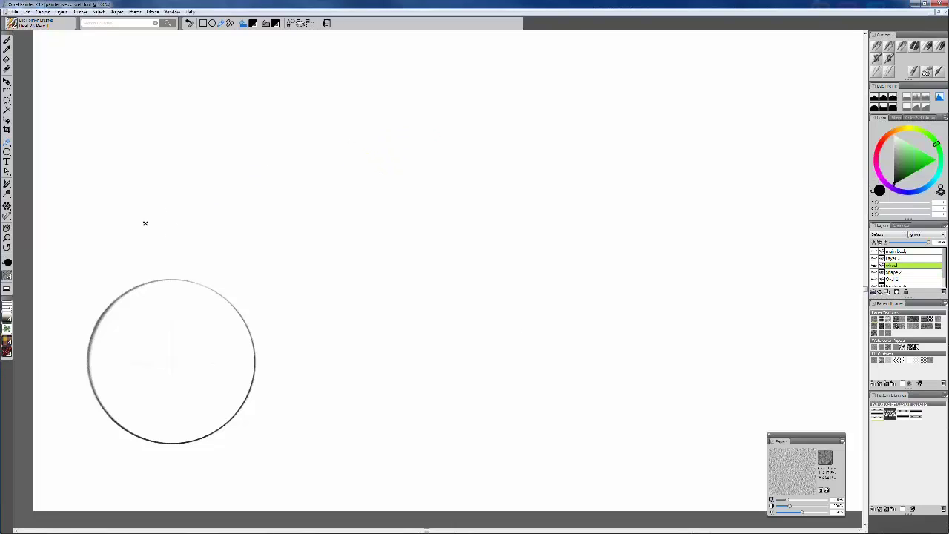
Trace the hidden curve with repeated pencil strokes on the wheel layer, darkening its middle section
key(b)
mouse_move(170, 237)
mouse_down()
mouse_move(185, 212)
mouse_move(249, 181)
mouse_up()
mouse_move(166, 235)
mouse_down()
mouse_move(283, 154)
mouse_move(403, 137)
mouse_up()
drag(252, 175, 433, 138)
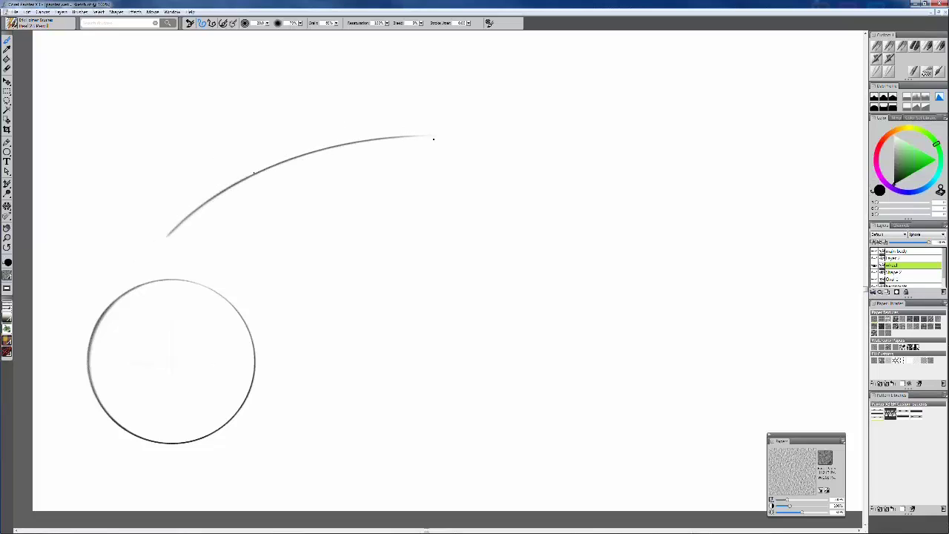
drag(338, 146, 366, 142)
mouse_move(194, 211)
mouse_down()
mouse_move(270, 168)
mouse_move(253, 175)
mouse_move(341, 145)
mouse_up()
drag(214, 197, 355, 143)
drag(242, 180, 384, 139)
drag(322, 150, 396, 138)
drag(197, 209, 319, 150)
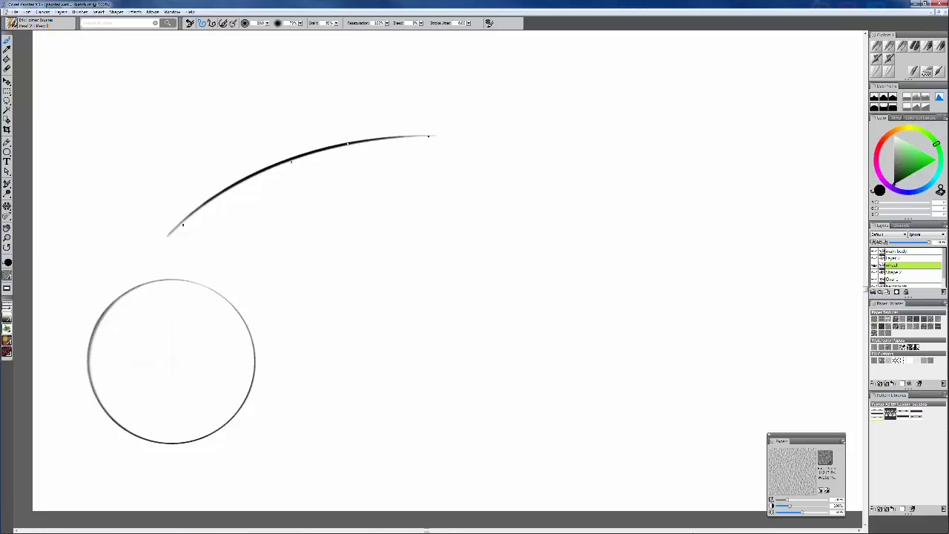
Erase the pencil strokes along the curve above the wheel and return to the brush
key(n)
mouse_move(176, 227)
mouse_down()
mouse_move(216, 191)
mouse_move(443, 131)
mouse_up()
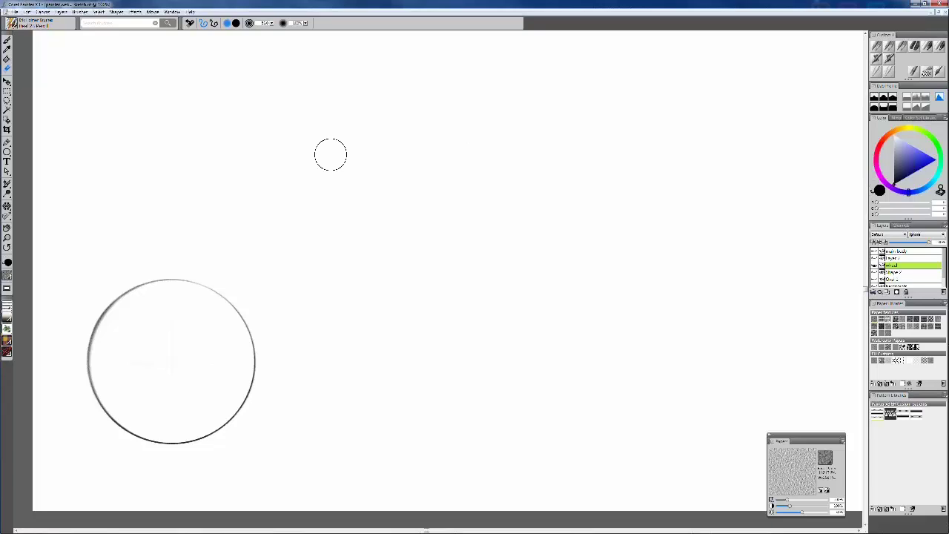
key(b)
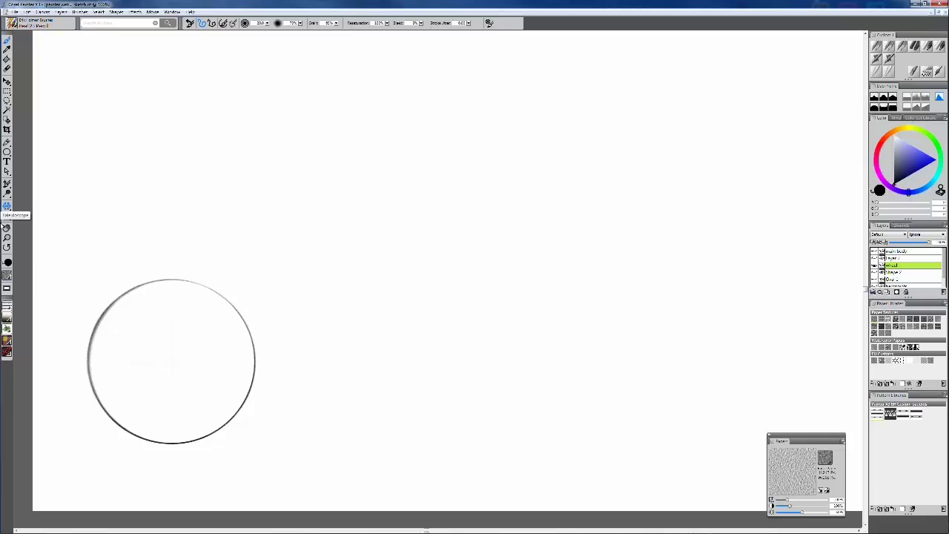
Turn on kaleidoscope painting with its planes centred on the wheel's hub and return to the brush
click(8, 207)
click(172, 363)
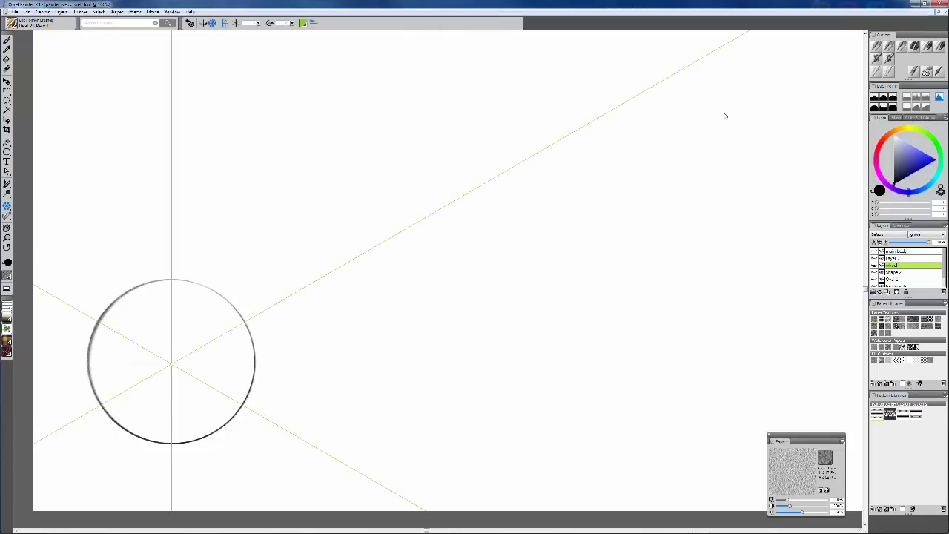
drag(392, 290, 498, 239)
key(ctrl+plus)
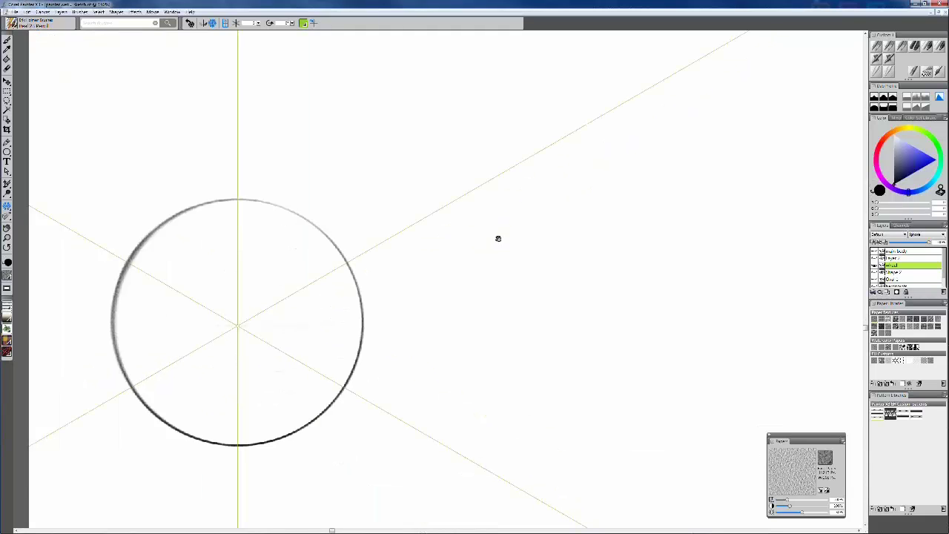
drag(443, 264, 545, 228)
key(b)
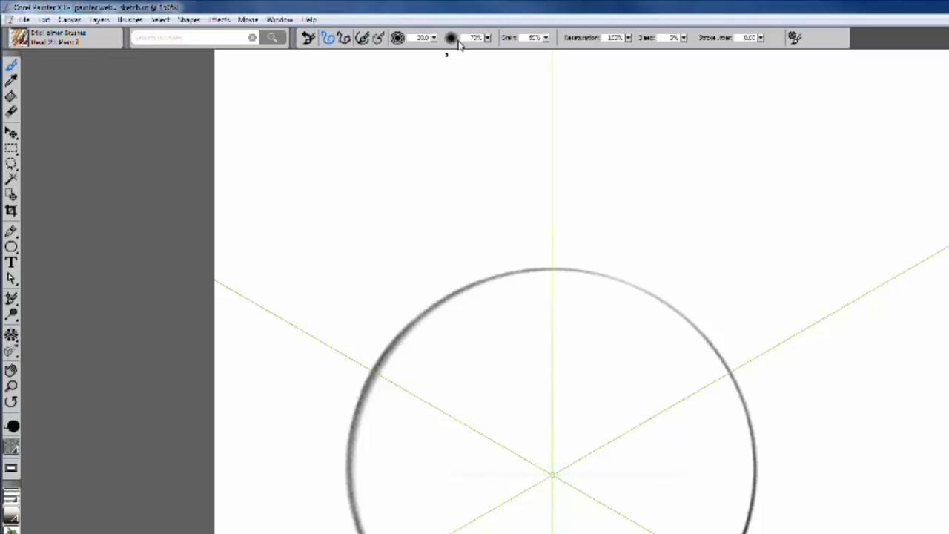
Hide the kaleidoscope's plane lines while keeping kaleidoscope painting on, and return to the brush
click(11, 335)
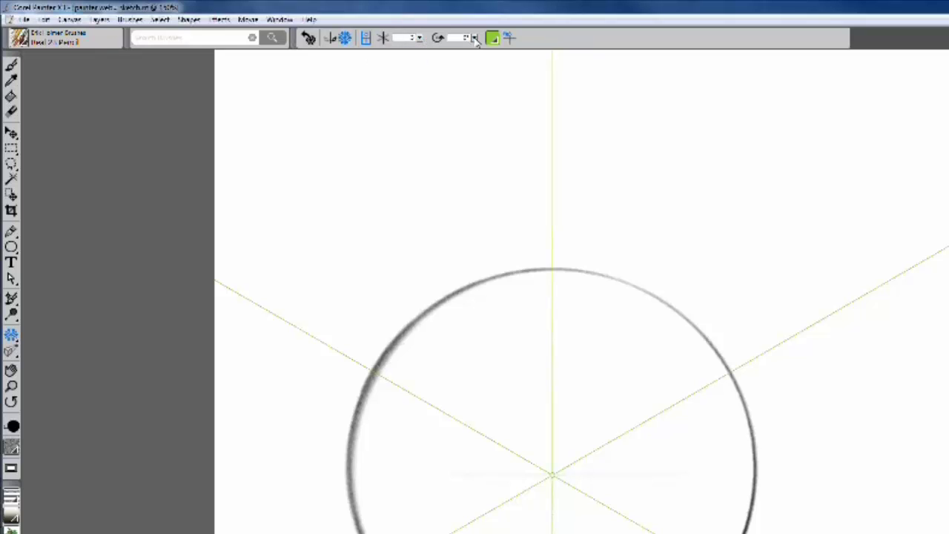
click(511, 37)
click(510, 37)
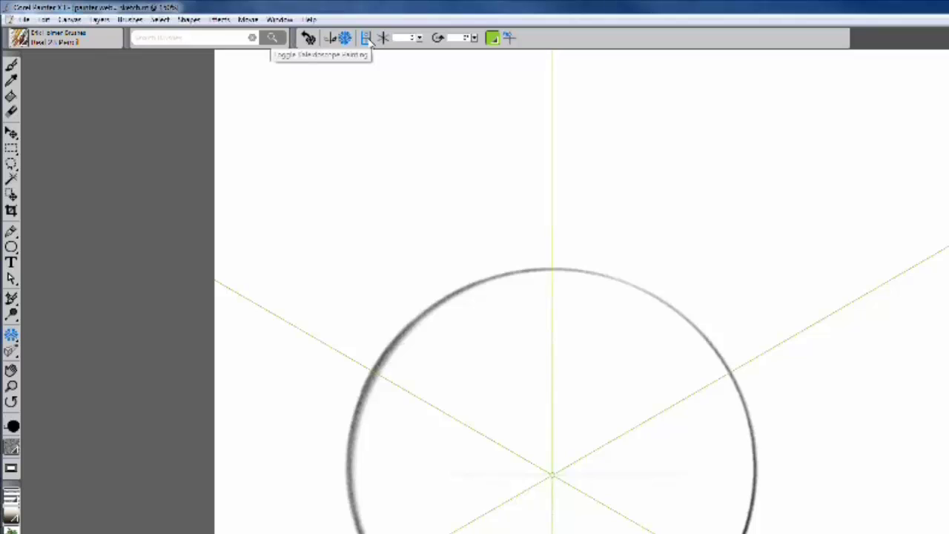
click(509, 38)
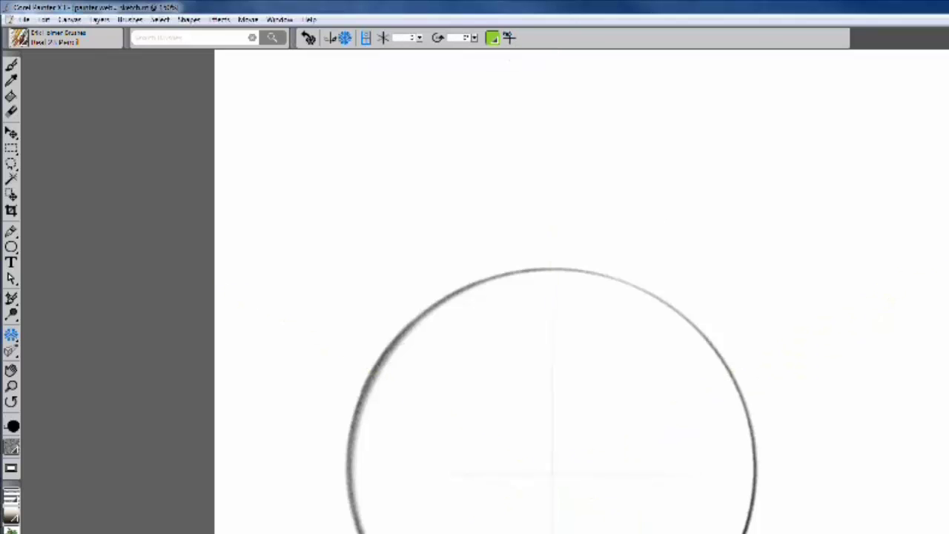
key(b)
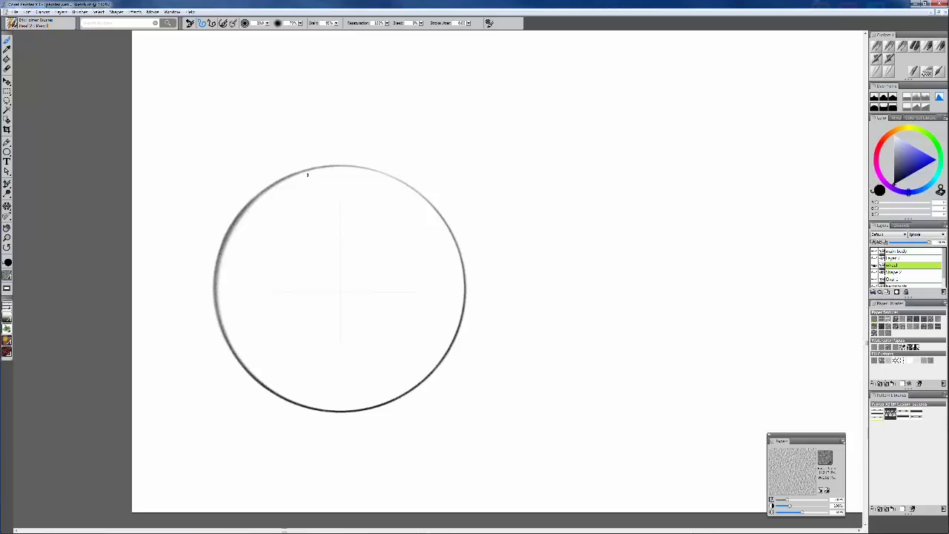
Sketch a mirrored three-spoke pattern inside the wheel outline and undo its strokes
mouse_move(316, 174)
mouse_down()
mouse_move(307, 176)
mouse_move(317, 244)
mouse_move(318, 234)
mouse_move(309, 258)
mouse_move(316, 249)
mouse_up()
key(ctrl+z)
key(ctrl+z)
key(ctrl+z)
key(ctrl+z)
key(ctrl+z)
key(ctrl+z)
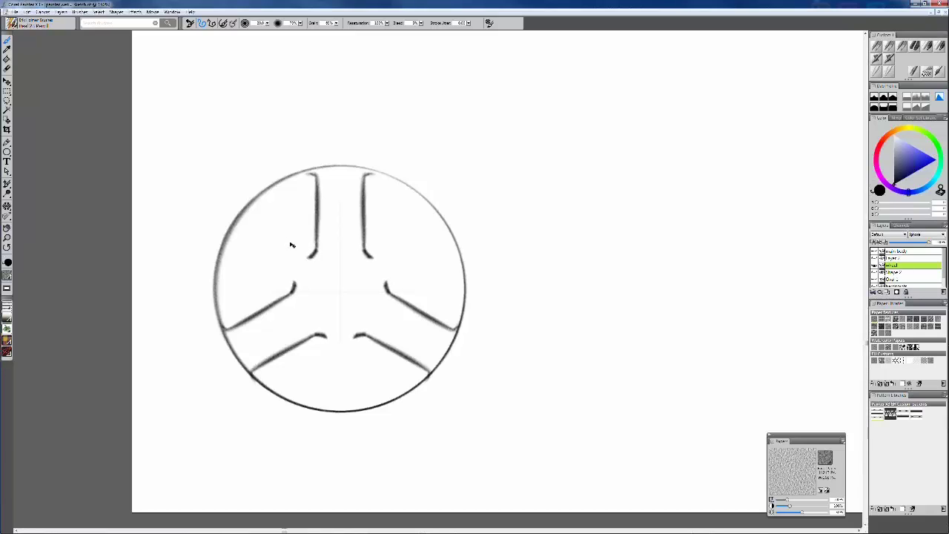
key(ctrl+z)
key(ctrl+z)
key(ctrl+z)
key(ctrl+z)
key(ctrl+z)
key(ctrl+z)
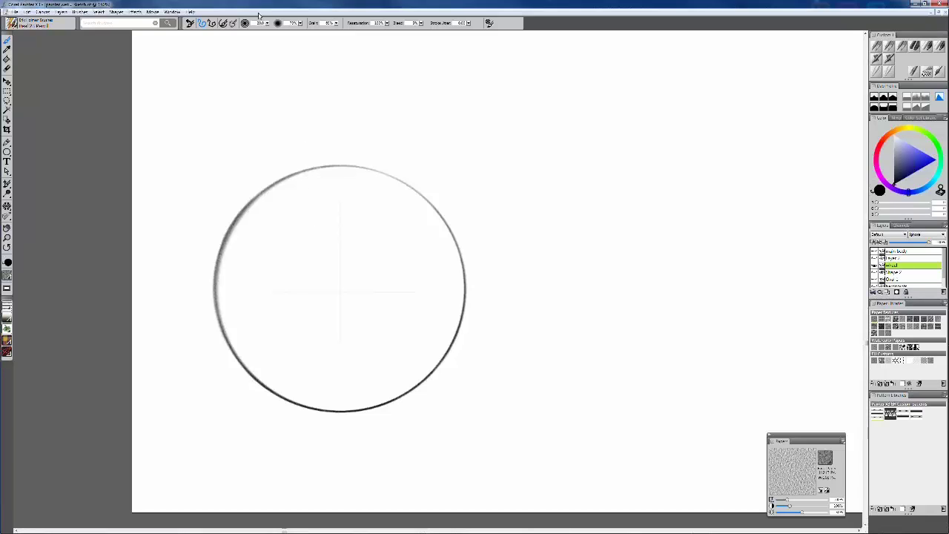
Switch the kaleidoscope to five-fold symmetry and pencil a five-spoke rim with inner spoke recesses inside the wheel outline
click(7, 206)
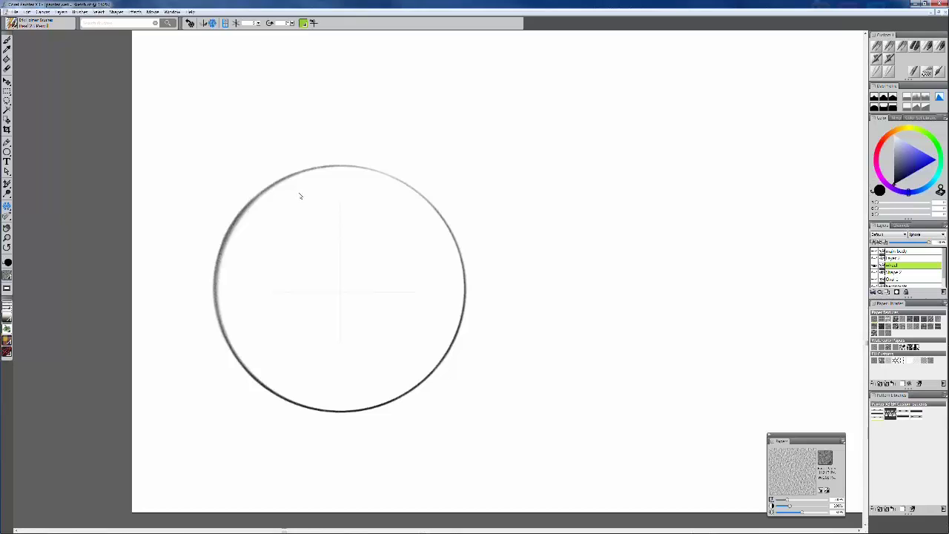
key(b)
mouse_move(312, 173)
mouse_down()
mouse_move(319, 249)
mouse_move(321, 178)
mouse_up()
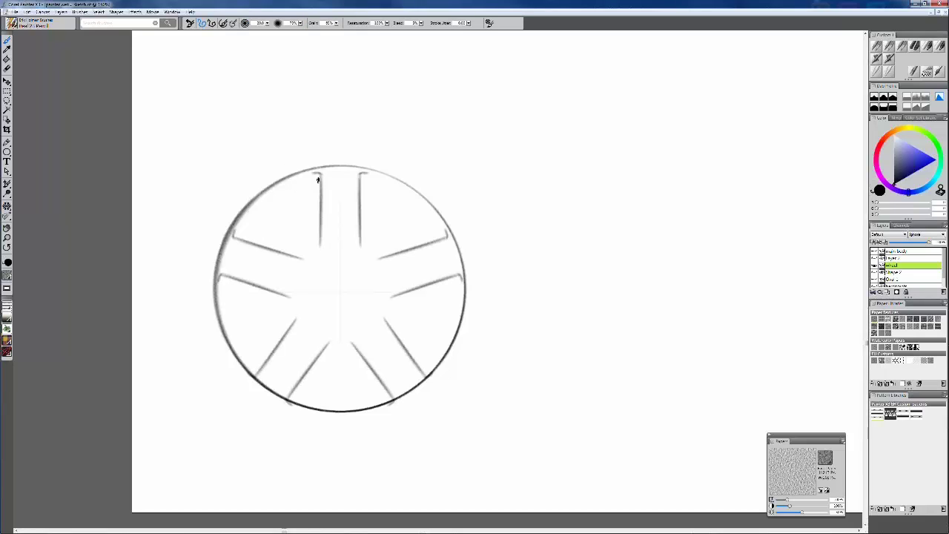
mouse_move(312, 245)
mouse_down()
mouse_move(304, 252)
mouse_move(321, 254)
mouse_move(303, 260)
mouse_up()
mouse_move(324, 173)
mouse_down()
mouse_move(332, 232)
mouse_move(340, 232)
mouse_up()
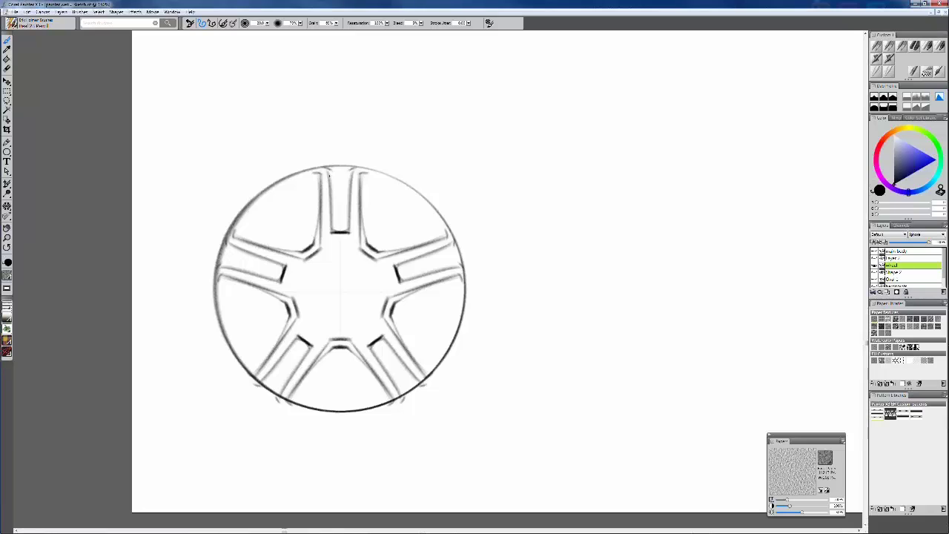
Pencil the pentagonal hub edge with lug bolts, refine the spoke recesses and outline the window openings between the spokes
drag(329, 174, 332, 239)
mouse_move(332, 181)
mouse_down()
mouse_move(334, 249)
mouse_move(334, 240)
mouse_move(346, 240)
mouse_move(338, 252)
mouse_move(319, 249)
mouse_up()
drag(320, 178, 319, 250)
mouse_move(283, 186)
mouse_down()
mouse_move(233, 240)
mouse_move(260, 203)
mouse_move(306, 178)
mouse_move(248, 215)
mouse_up()
drag(303, 174, 320, 171)
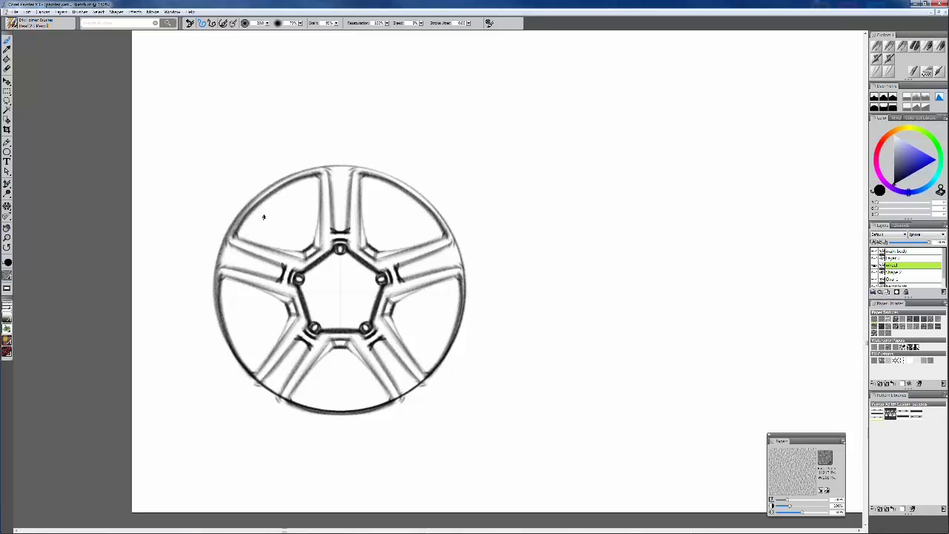
Draw an inner lip along the outer edge of the window openings and dot small bolts around the rim
mouse_move(286, 197)
mouse_down()
mouse_move(311, 182)
mouse_move(263, 222)
mouse_move(319, 191)
mouse_up()
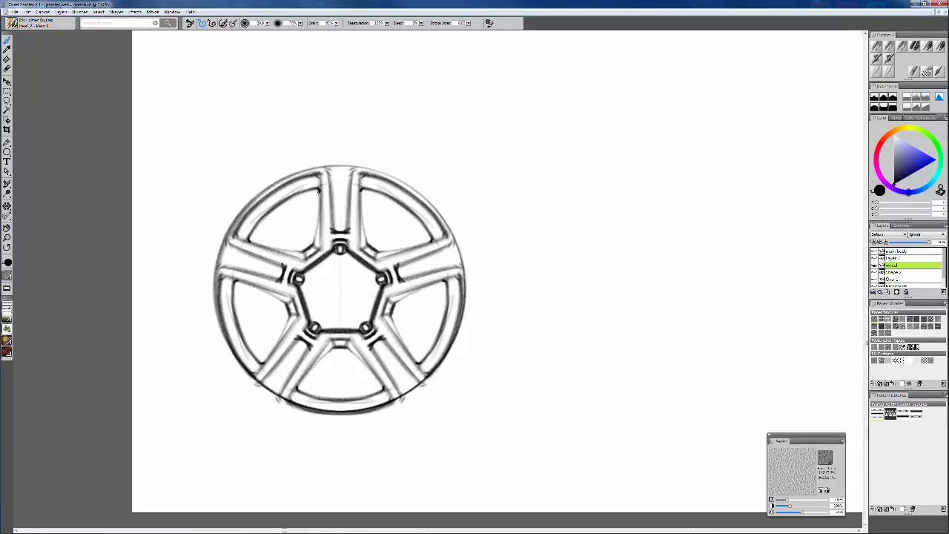
mouse_move(249, 234)
mouse_down()
mouse_move(313, 186)
mouse_move(254, 226)
mouse_up()
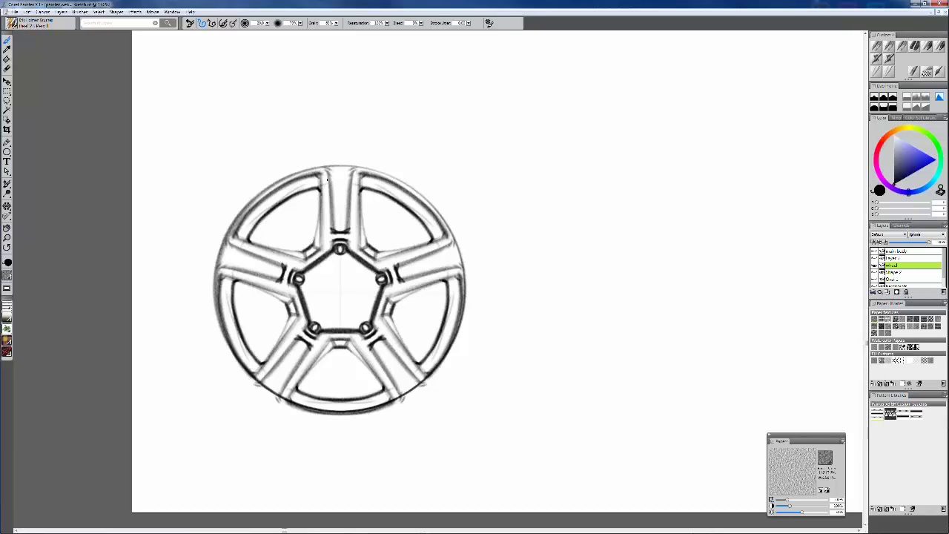
click(241, 236)
click(225, 281)
click(273, 200)
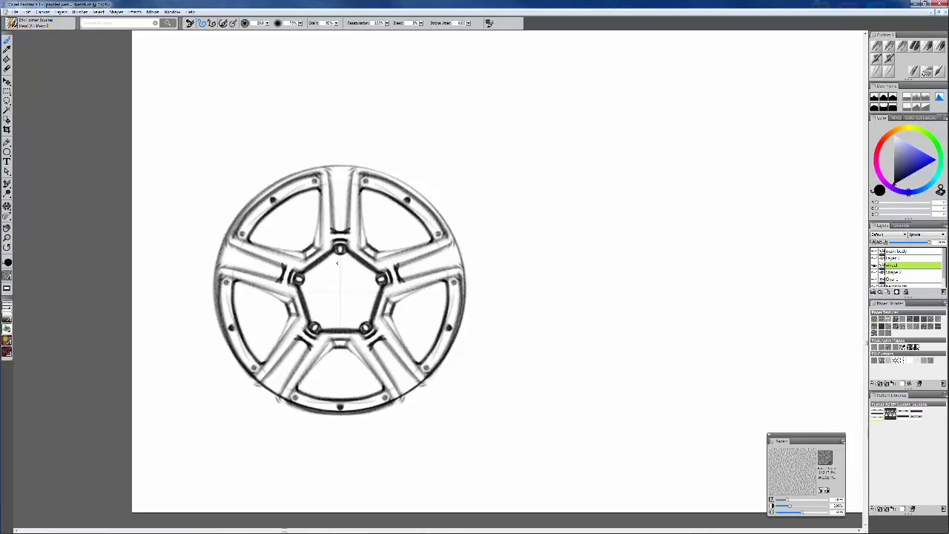
Draw dark narrow slots down the middle of the spokes and shade the spoke sides
drag(295, 273, 293, 281)
mouse_move(348, 186)
mouse_down()
mouse_move(337, 188)
mouse_move(347, 187)
mouse_move(335, 230)
mouse_up()
drag(348, 188, 346, 229)
mouse_move(332, 189)
mouse_down()
mouse_move(335, 234)
mouse_move(333, 192)
mouse_up()
mouse_move(334, 236)
mouse_down()
mouse_move(332, 222)
mouse_move(336, 253)
mouse_move(334, 185)
mouse_move(314, 176)
mouse_up()
mouse_move(325, 226)
mouse_down()
mouse_move(328, 251)
mouse_move(326, 218)
mouse_up()
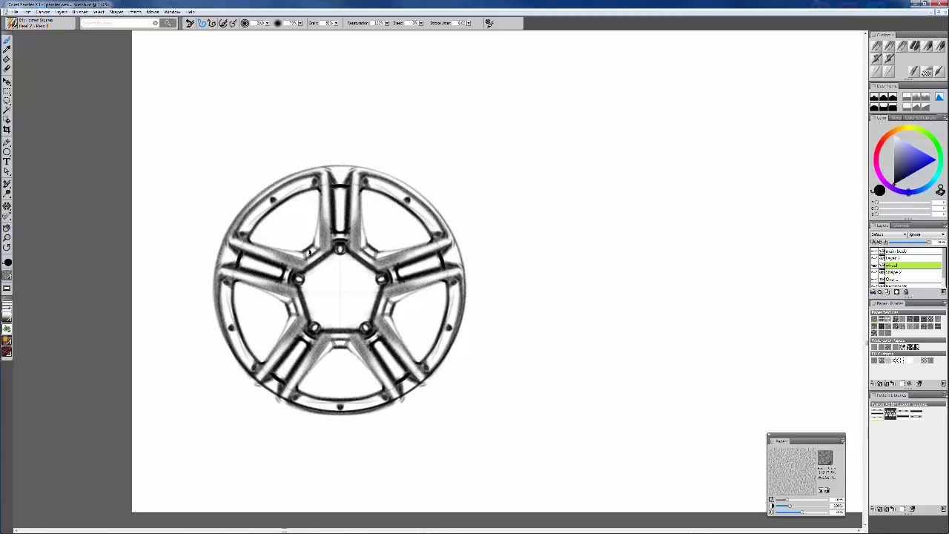
Deepen the shading where the spokes meet the hub, round the hub opening and darken the outer rim
drag(316, 221, 321, 194)
drag(326, 242, 324, 212)
mouse_move(305, 294)
mouse_down()
mouse_move(312, 270)
mouse_move(305, 293)
mouse_move(318, 325)
mouse_up()
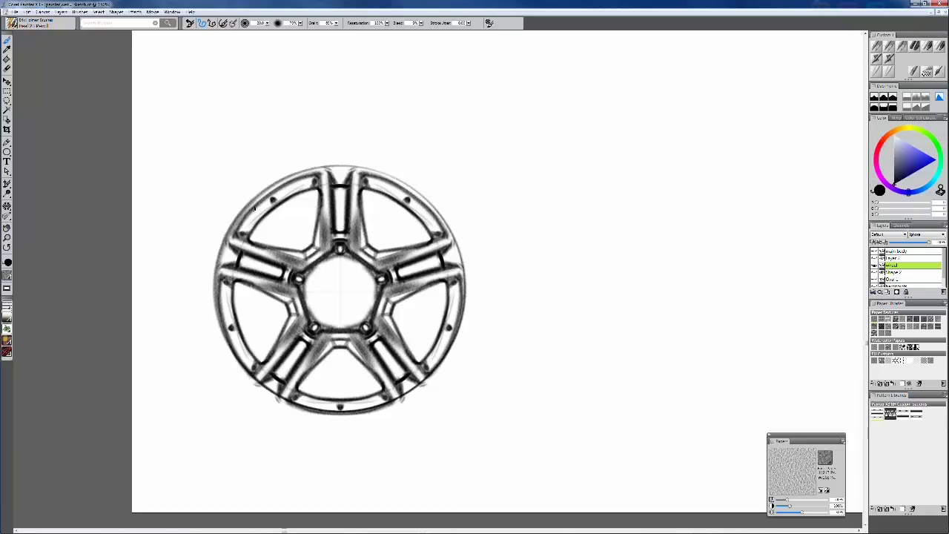
drag(245, 211, 292, 179)
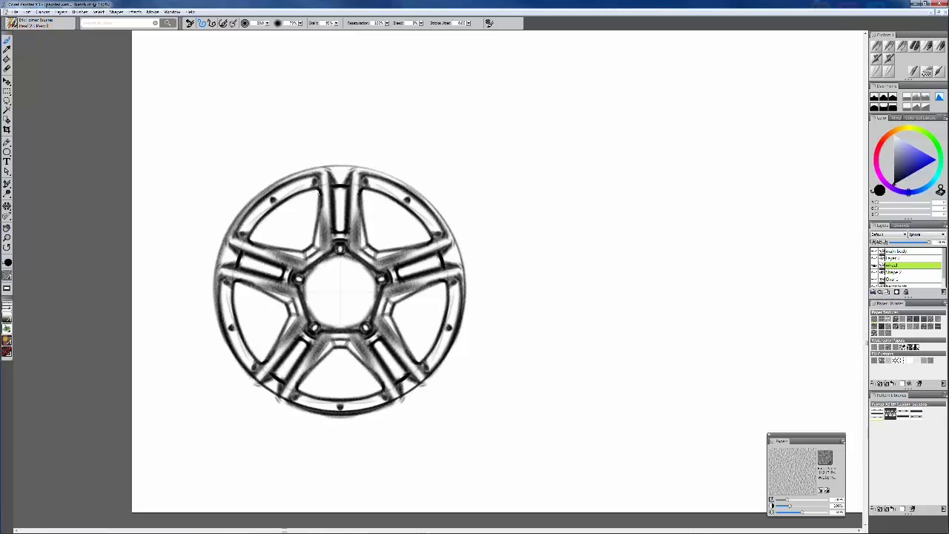
drag(322, 325, 359, 325)
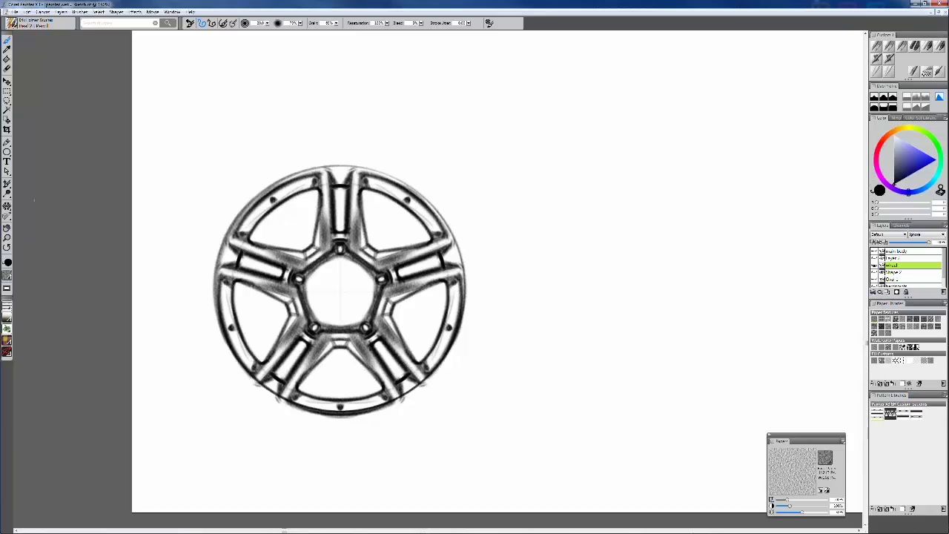
Undo a trial stroke above the wheel, turn off kaleidoscope painting and return to the brush
mouse_move(303, 117)
mouse_down()
mouse_move(262, 142)
mouse_move(260, 156)
mouse_move(331, 117)
mouse_up()
key(ctrl+z)
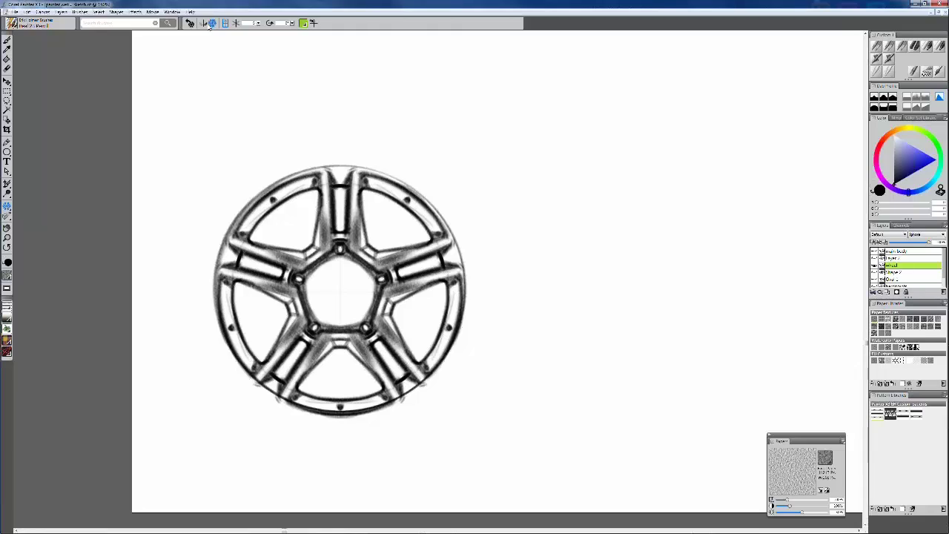
key(b)
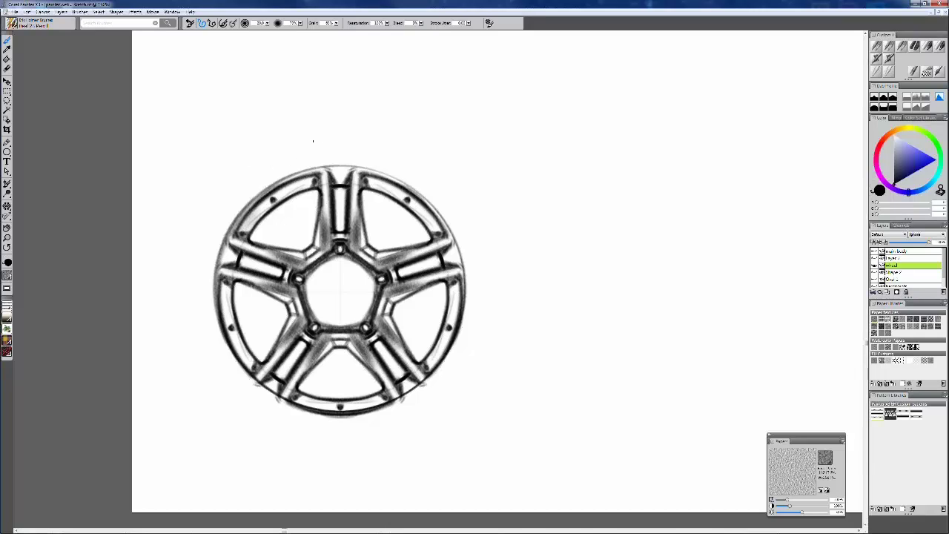
Try out single lines and a soft shaded patch above the wheel, erase them and return to the brush
mouse_move(232, 148)
mouse_down()
mouse_move(339, 81)
mouse_move(332, 86)
mouse_up()
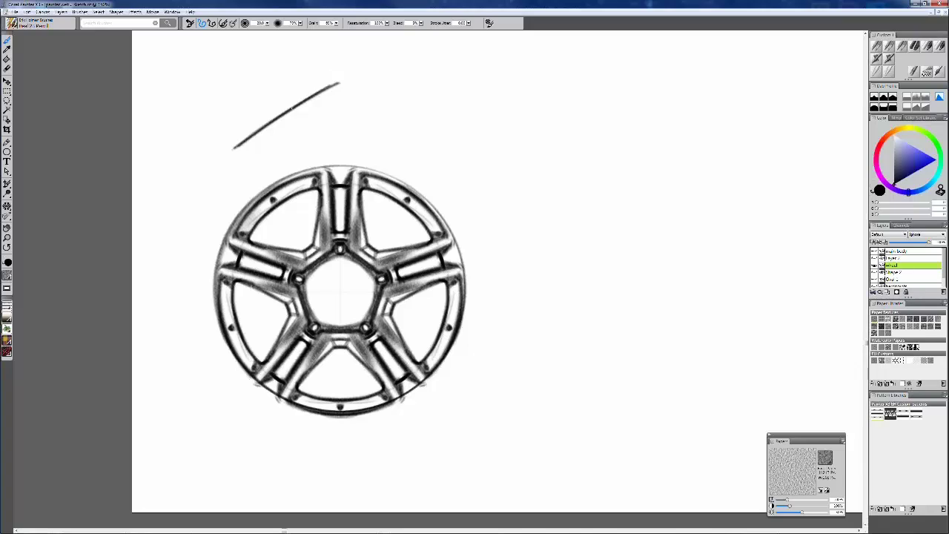
drag(251, 166, 367, 85)
drag(253, 163, 367, 84)
mouse_move(383, 121)
mouse_down()
mouse_move(395, 119)
mouse_move(371, 126)
mouse_move(393, 111)
mouse_move(356, 130)
mouse_move(404, 95)
mouse_move(378, 122)
mouse_move(407, 100)
mouse_move(391, 115)
mouse_move(354, 140)
mouse_move(400, 102)
mouse_move(337, 145)
mouse_up()
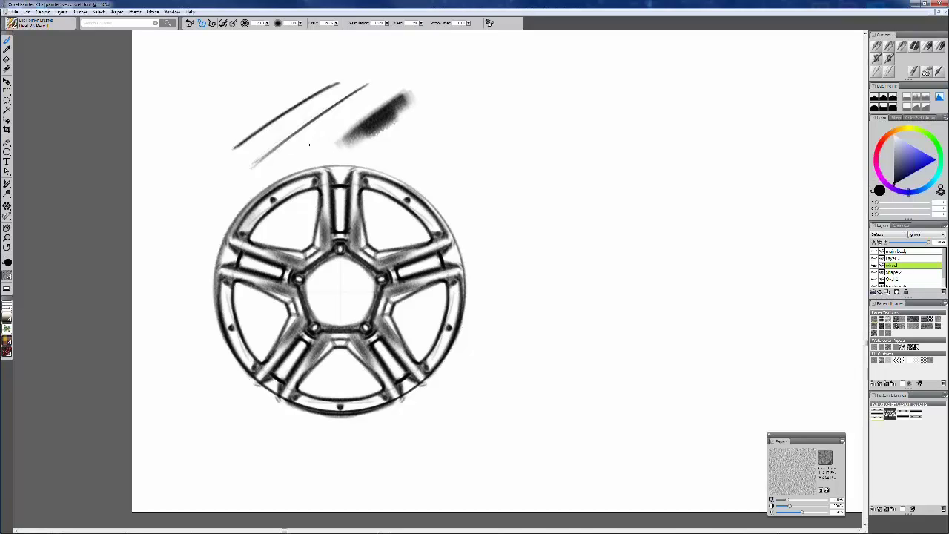
key(n)
mouse_move(241, 143)
mouse_down()
mouse_move(222, 142)
mouse_move(364, 100)
mouse_move(373, 115)
mouse_up()
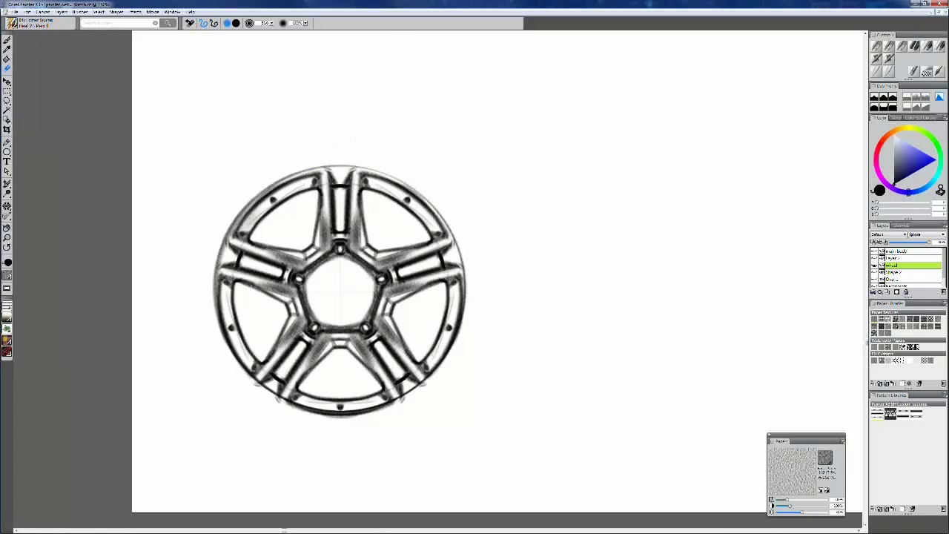
drag(341, 116, 336, 121)
key(b)
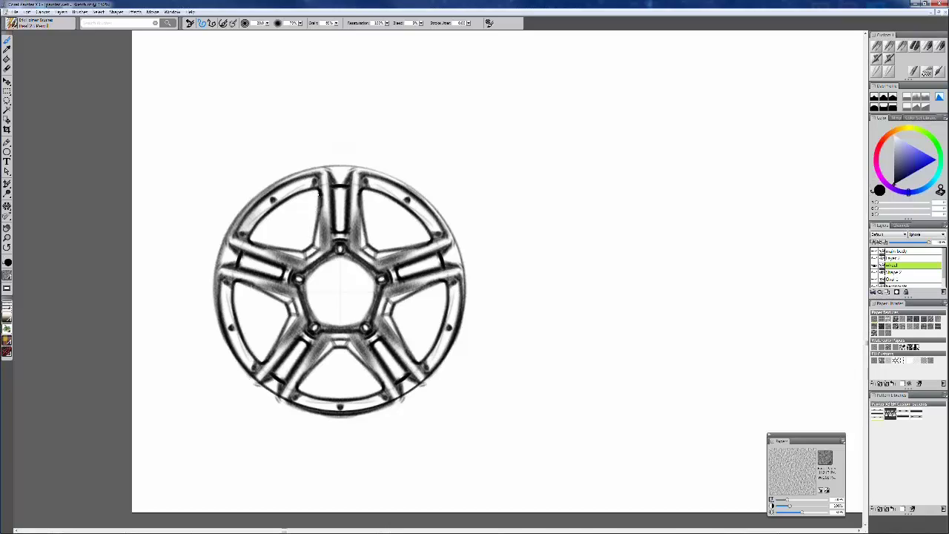
Touch up a spoke edge, show the hidden motorcycle sketch and move the wheel layer to just above the Canvas
drag(319, 194, 316, 223)
scroll(945, 277, down, 1)
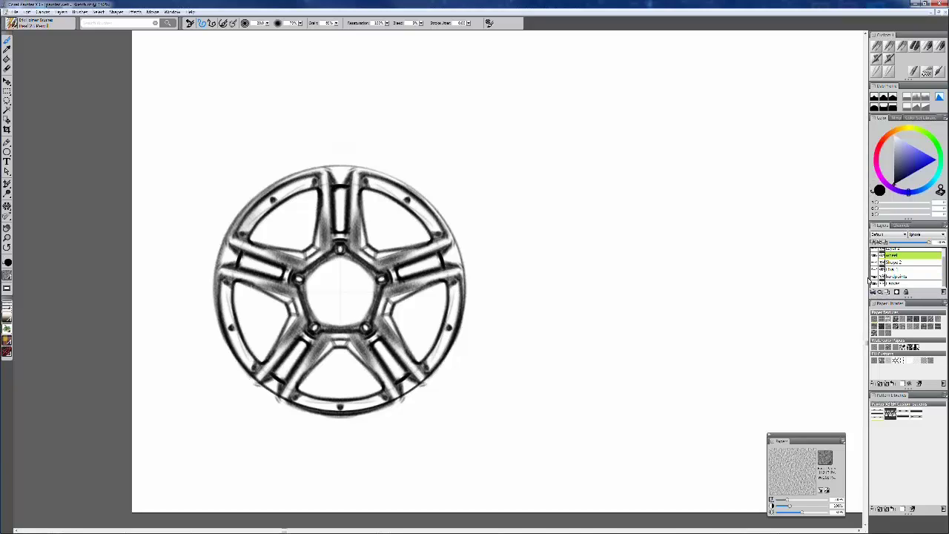
click(874, 284)
drag(895, 255, 902, 281)
click(901, 277)
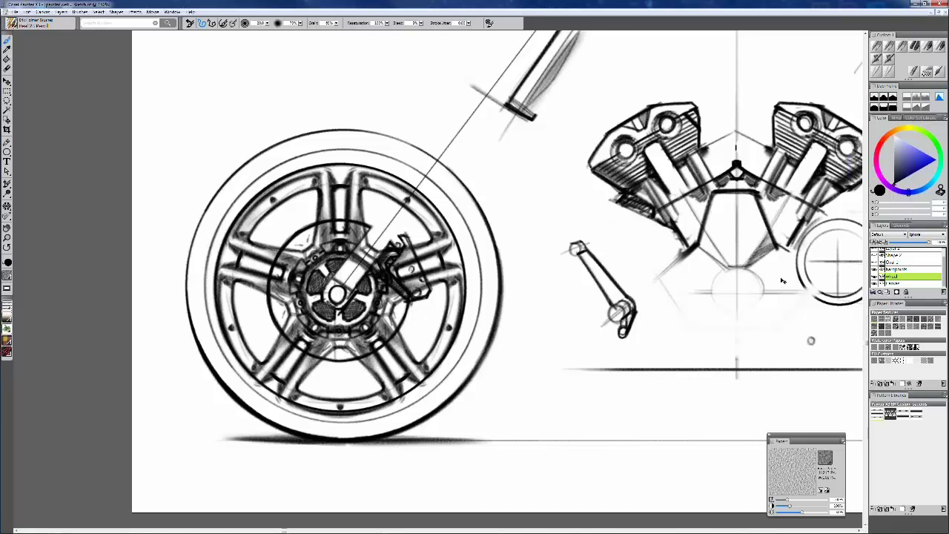
Erase the parts of the wheel drawing that show through the brake disc, fork and caliper, and return to the brush
key(ctrl+minus)
key(ctrl+plus)
key(n)
mouse_move(297, 250)
mouse_down()
mouse_move(275, 311)
mouse_move(277, 275)
mouse_move(277, 298)
mouse_move(283, 264)
mouse_move(282, 277)
mouse_move(314, 249)
mouse_move(309, 233)
mouse_move(323, 240)
mouse_move(341, 226)
mouse_move(372, 243)
mouse_move(349, 263)
mouse_move(364, 258)
mouse_move(315, 269)
mouse_move(329, 230)
mouse_move(301, 312)
mouse_move(313, 325)
mouse_move(296, 324)
mouse_move(310, 338)
mouse_move(348, 344)
mouse_move(374, 315)
mouse_move(344, 352)
mouse_move(375, 313)
mouse_move(370, 258)
mouse_move(341, 248)
mouse_move(312, 272)
mouse_up()
key(ctrl+z)
mouse_move(380, 252)
mouse_down()
mouse_move(399, 252)
mouse_move(391, 250)
mouse_up()
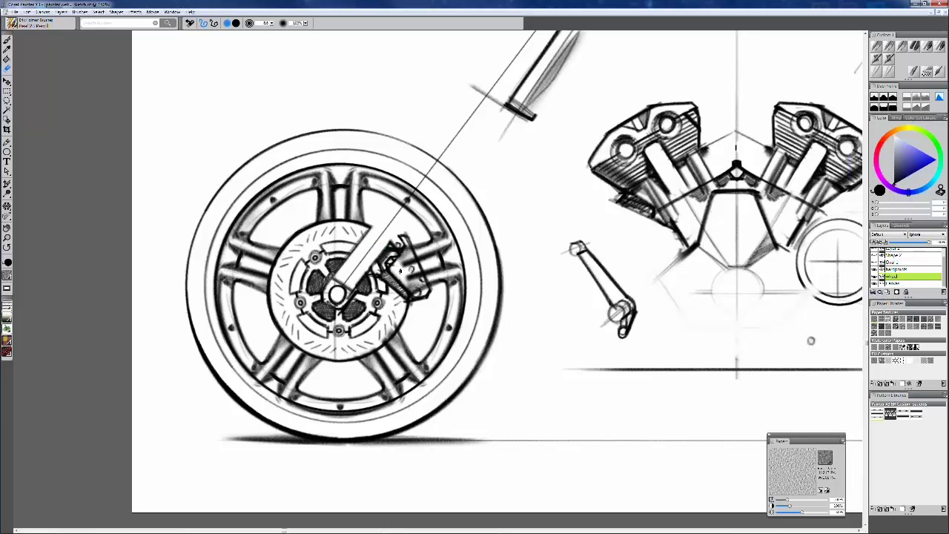
drag(407, 253, 420, 296)
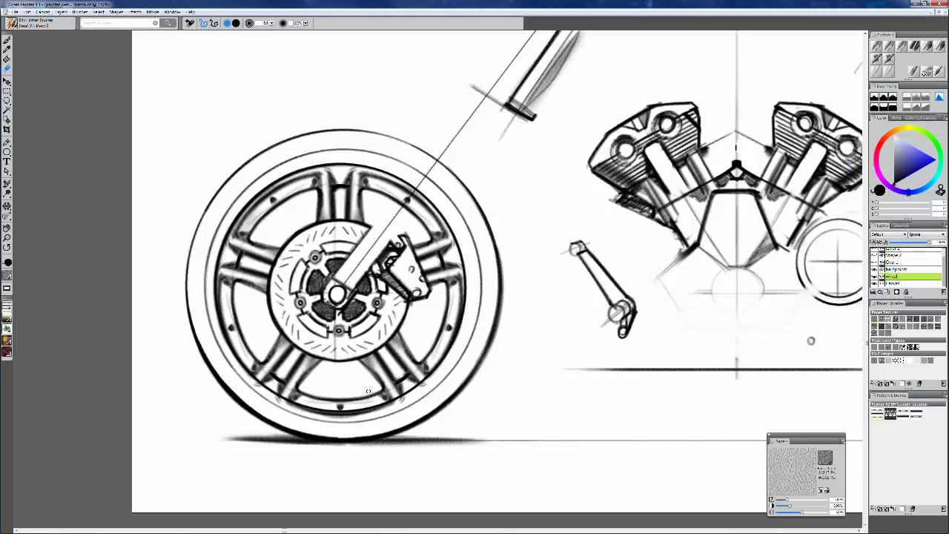
key(b)
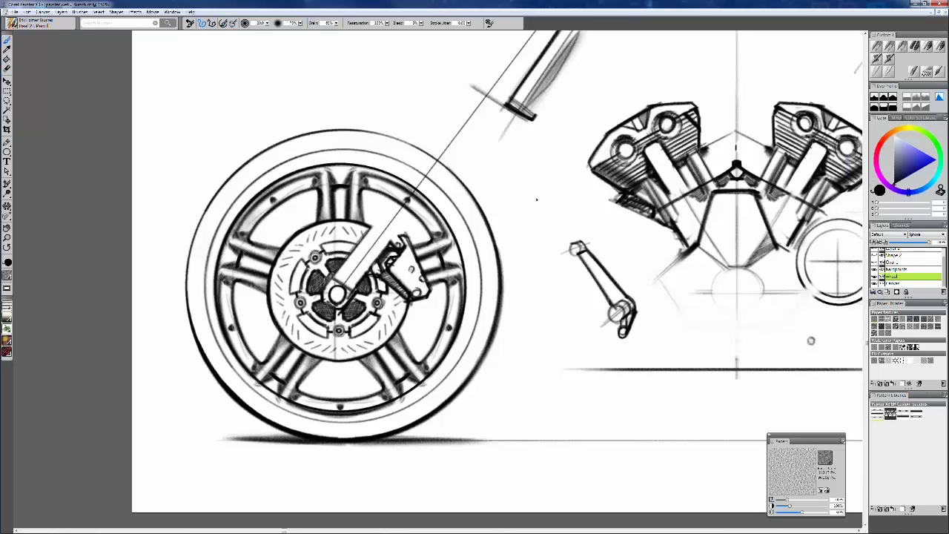
Turn kaleidoscope painting back on with its plane lines hidden and darken the spokes and edge around the brake disc
click(7, 207)
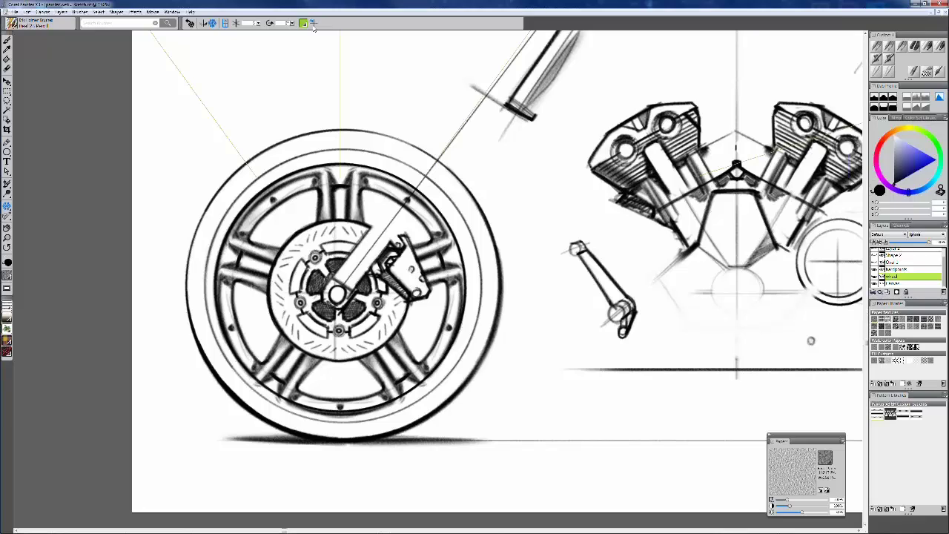
click(312, 26)
key(b)
drag(334, 207, 333, 219)
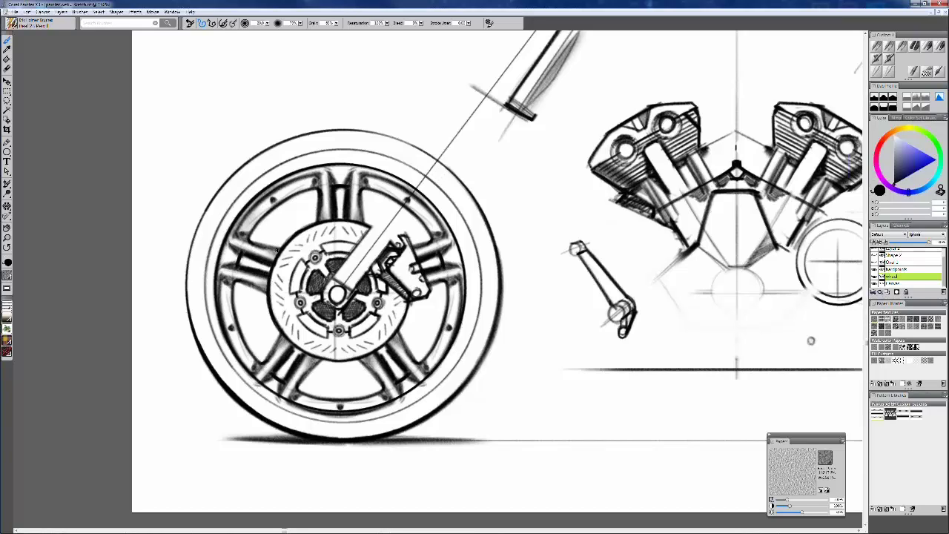
mouse_move(283, 245)
mouse_down()
mouse_move(297, 232)
mouse_move(291, 237)
mouse_up()
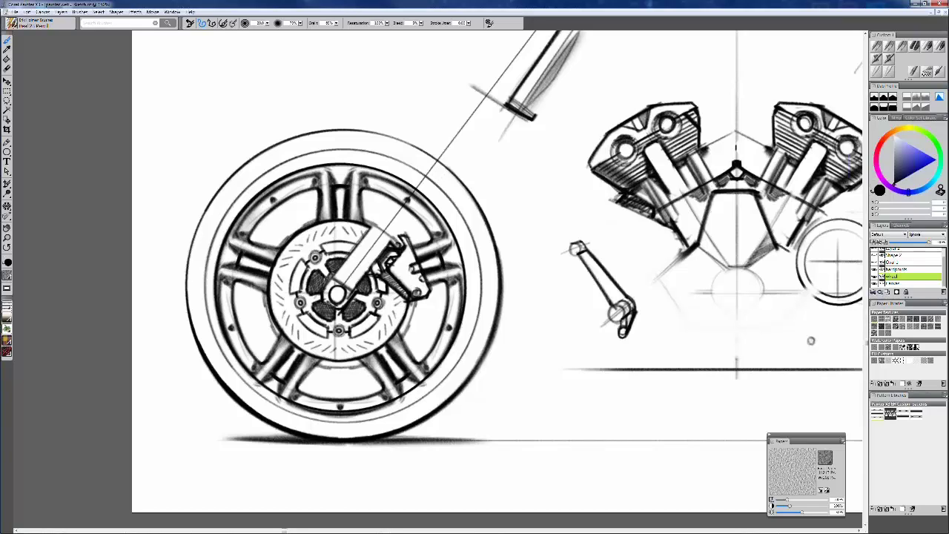
drag(265, 298, 300, 357)
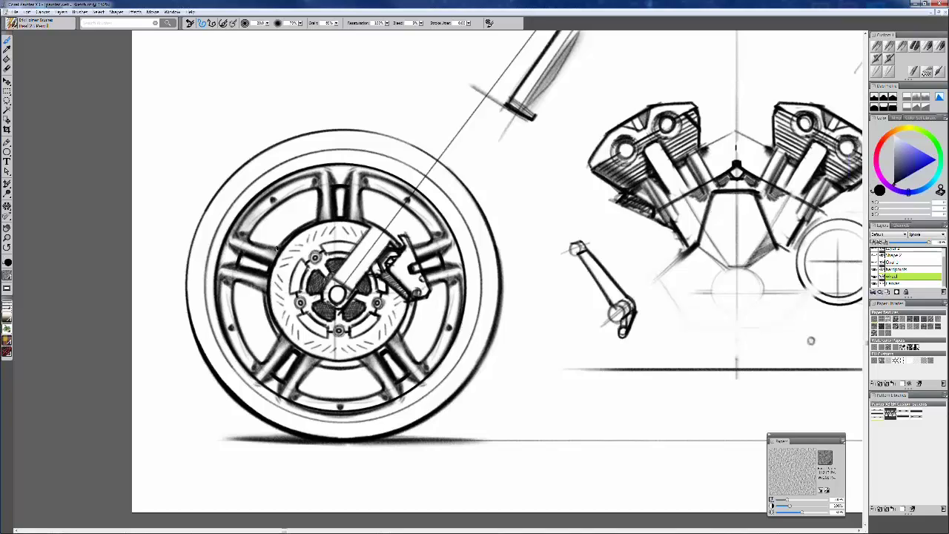
mouse_move(243, 256)
mouse_down()
mouse_move(241, 267)
mouse_move(245, 257)
mouse_up()
Duplicate the finished wheel rim and place the copy inside the rear tyre
key(ctrl+minus)
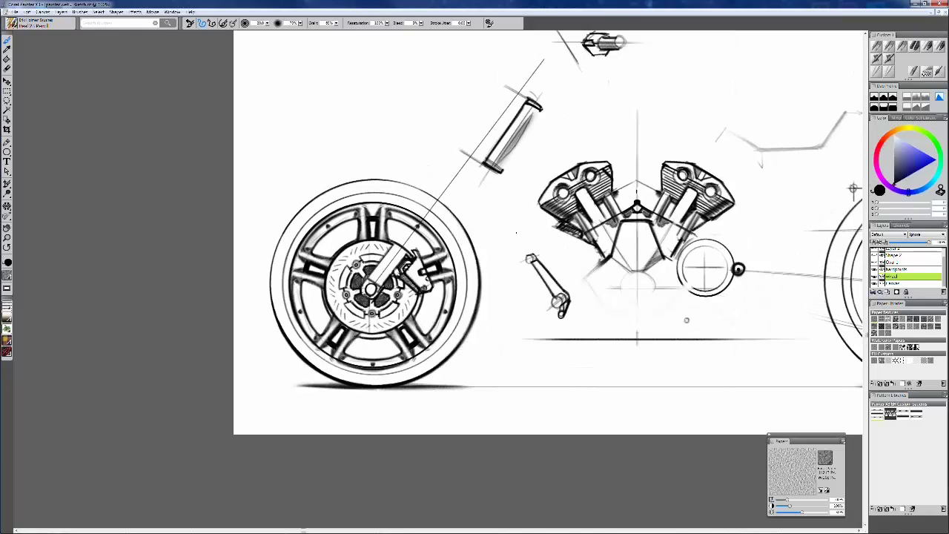
drag(853, 189, 602, 225)
drag(122, 257, 661, 265)
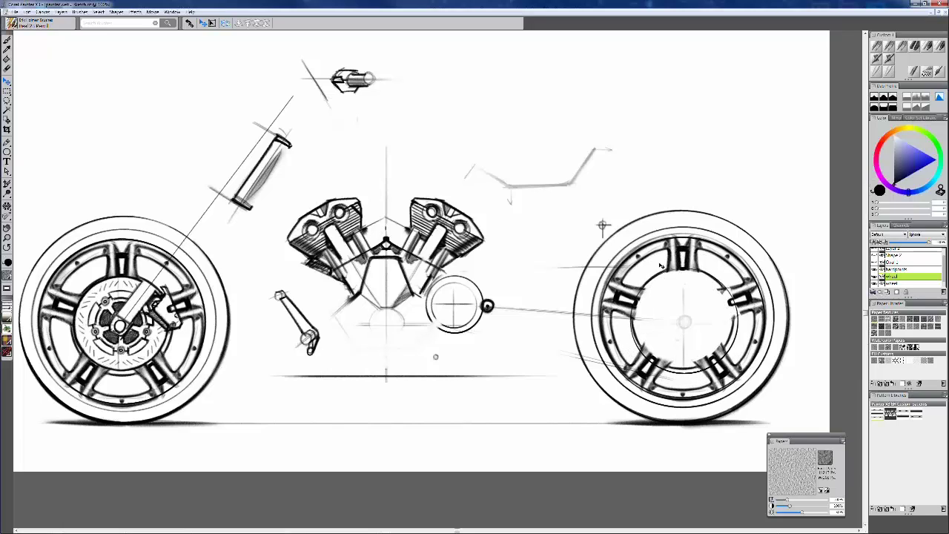
key(ctrl+alt+t)
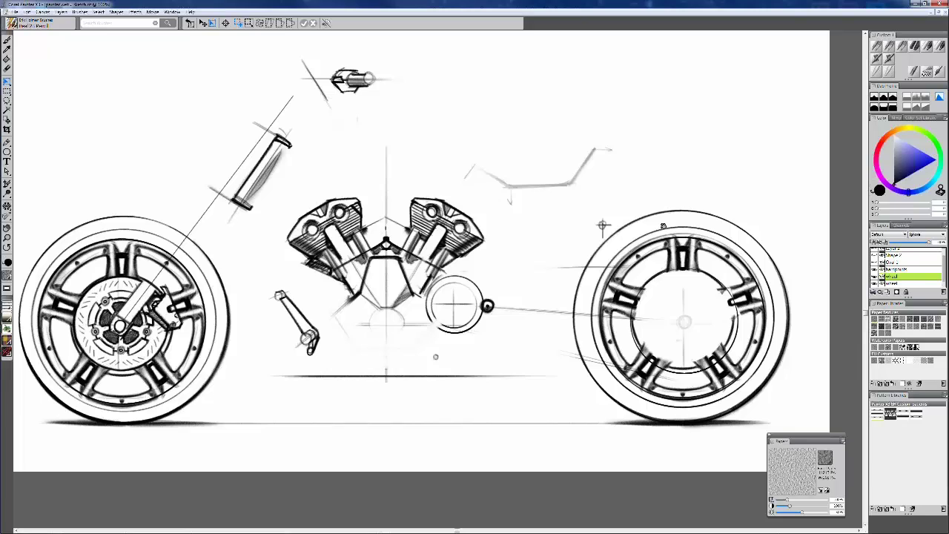
drag(663, 226, 623, 218)
key(Return)
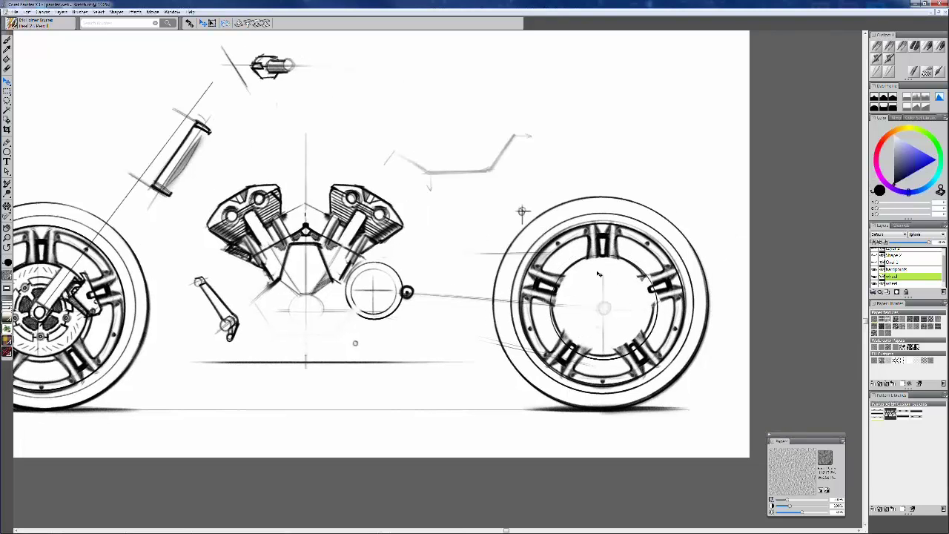
Select the rear rim copy, cut it and paste it in place as a new layer
click(9, 91)
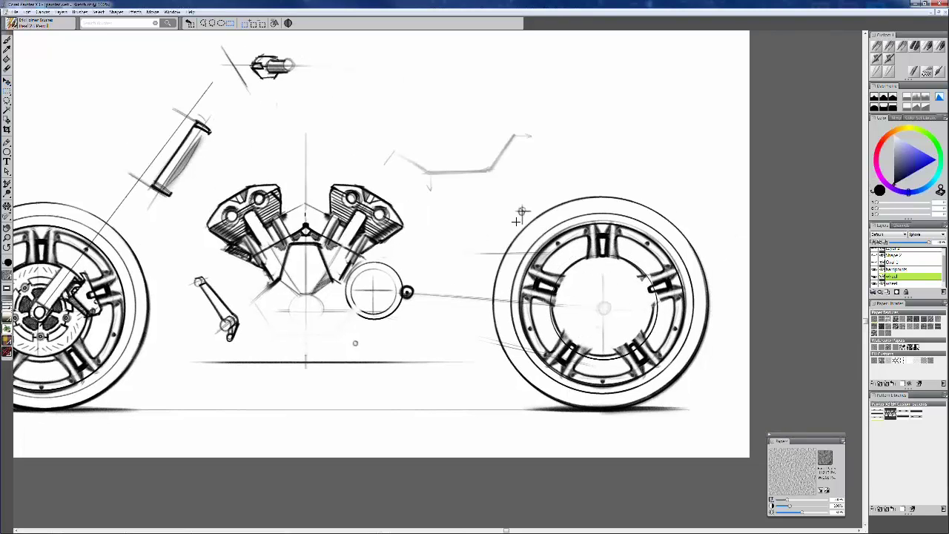
drag(507, 237, 567, 284)
drag(644, 361, 706, 400)
key(ctrl+x)
key(ctrl+shift+v)
key(ctrl+y)
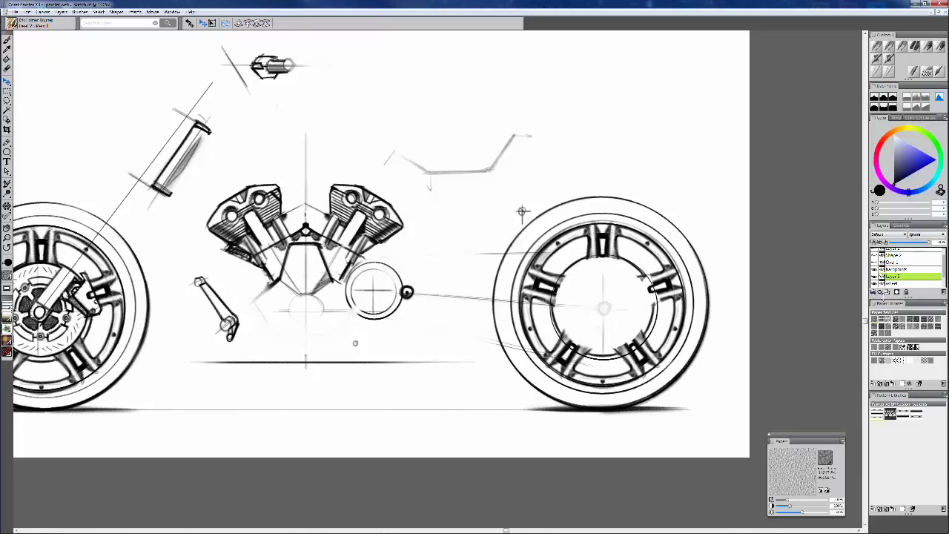
key(ctrl+z)
key(ctrl+y)
key(ctrl+z)
key(ctrl+y)
Scale and reposition the rear rim copy with a free transform so it fits inside the rear tyre, centred on the axle
key(ctrl+alt+t)
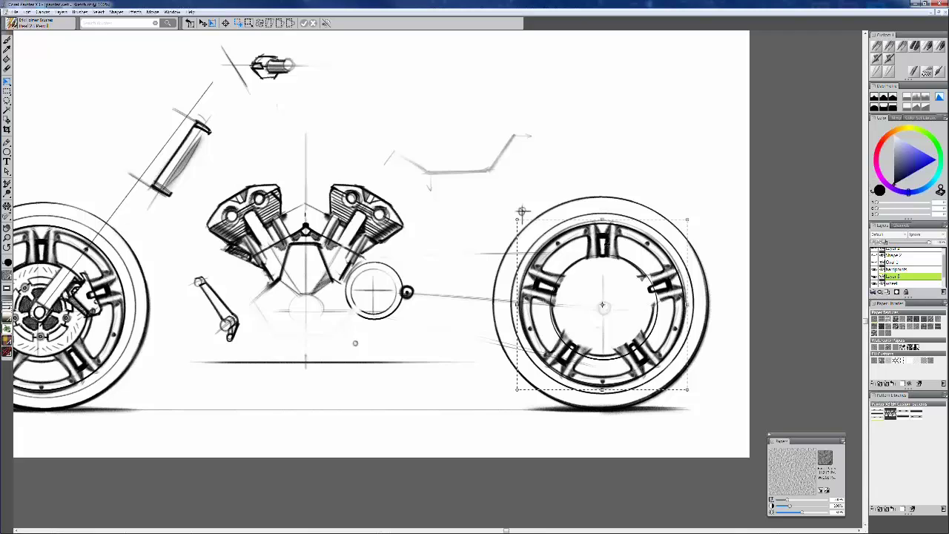
mouse_move(605, 244)
mouse_down()
mouse_move(598, 243)
mouse_move(602, 256)
mouse_up()
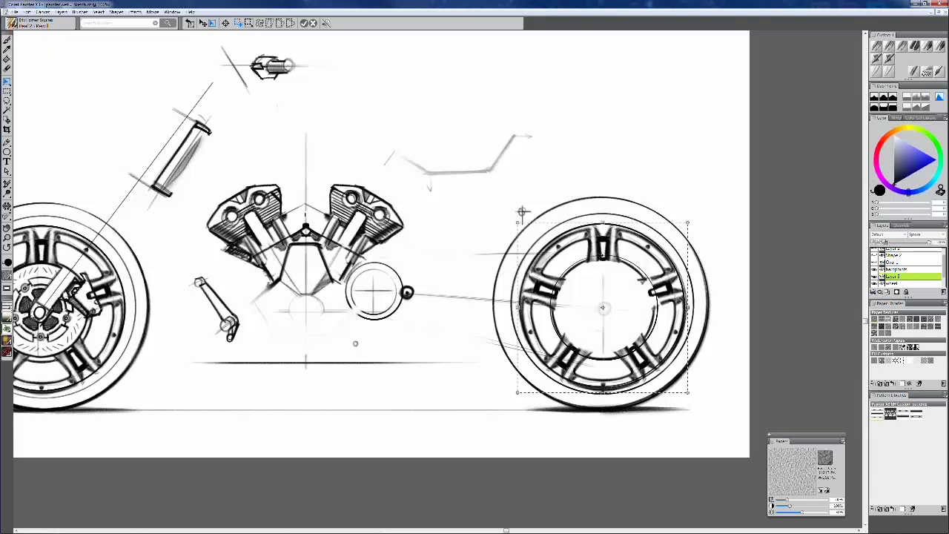
drag(558, 352, 557, 357)
drag(517, 396, 529, 384)
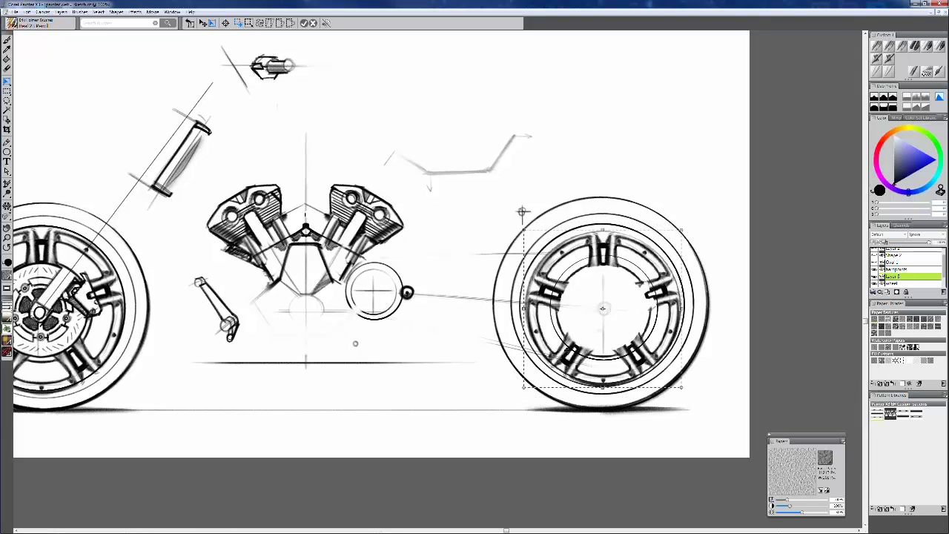
drag(569, 348, 565, 347)
drag(679, 228, 683, 224)
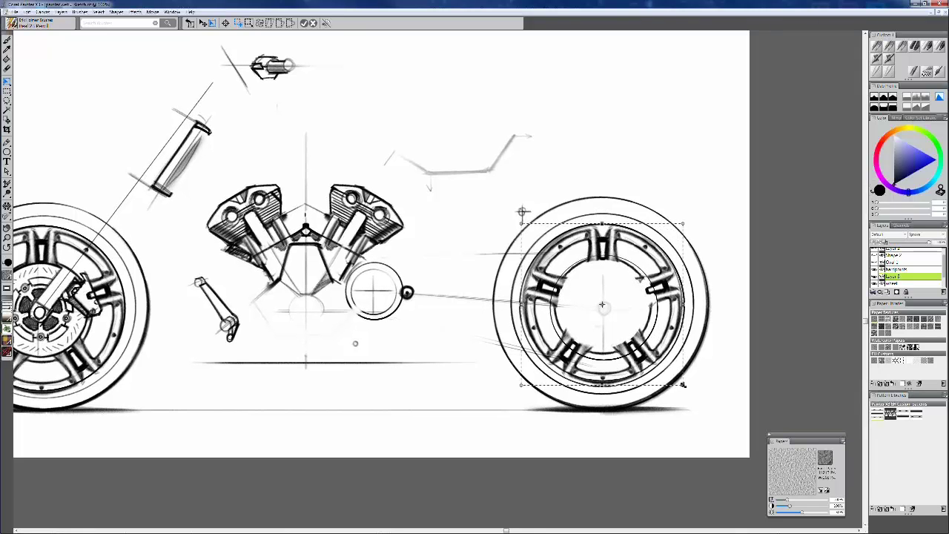
drag(683, 384, 684, 387)
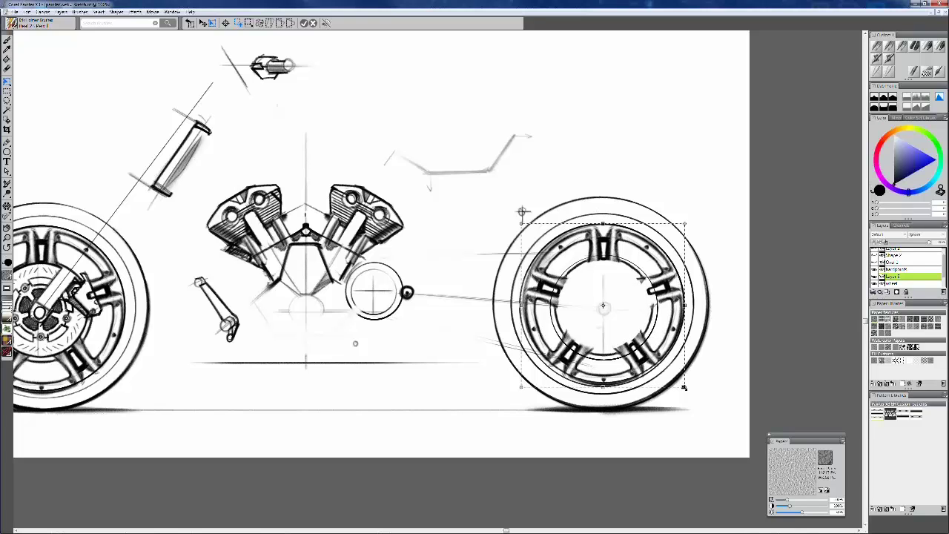
drag(521, 387, 518, 389)
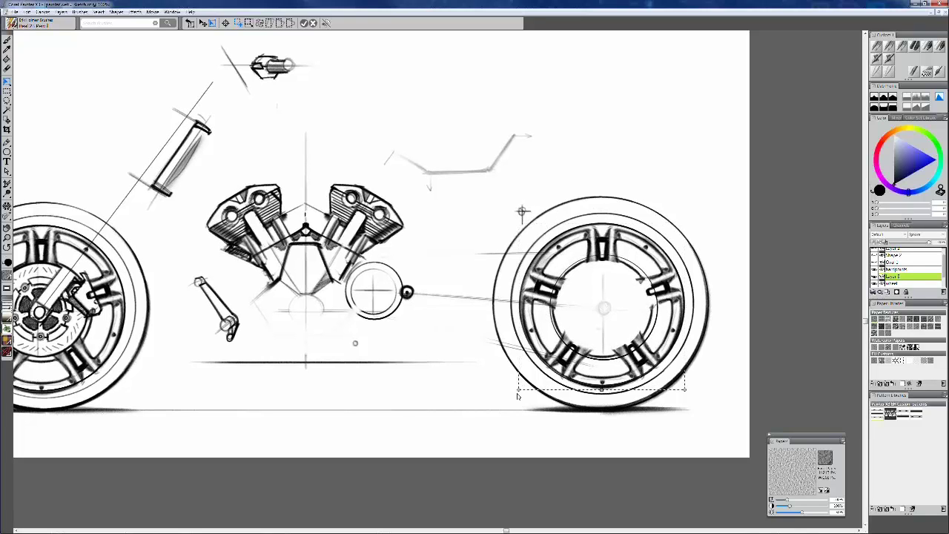
key(Return)
drag(599, 260, 598, 258)
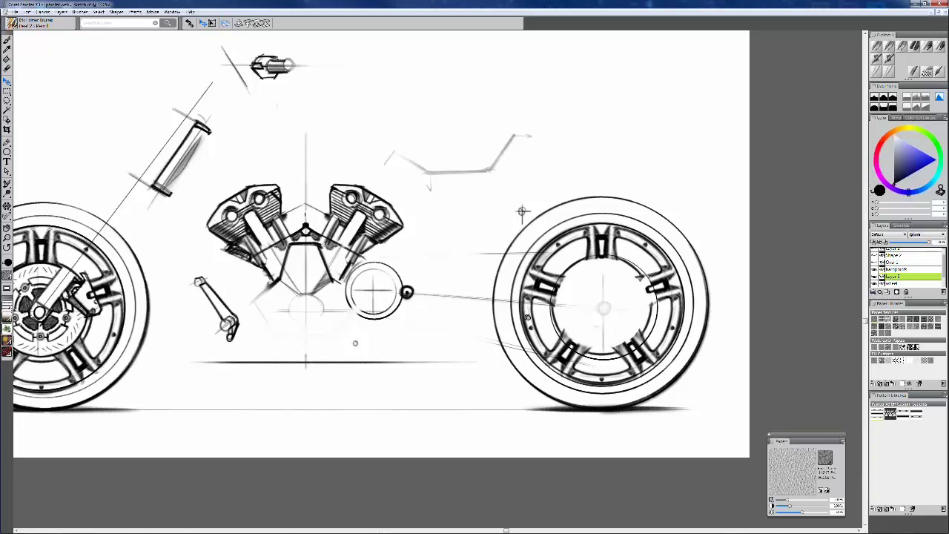
drag(584, 307, 621, 310)
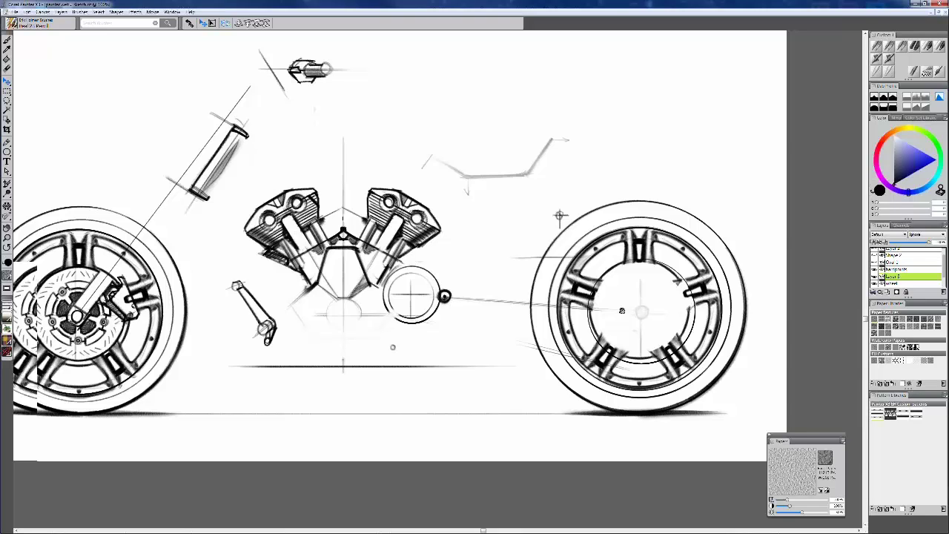
drag(622, 311, 709, 312)
key(b)
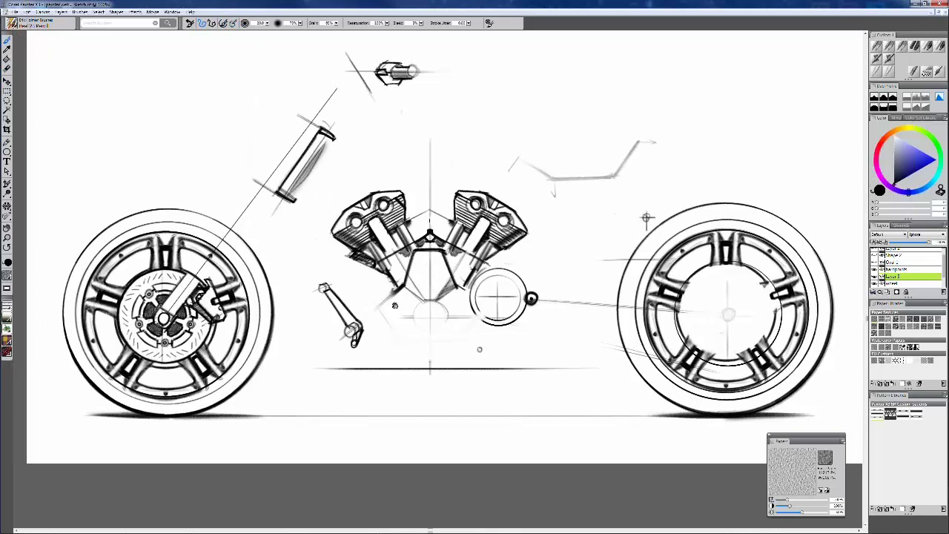
drag(645, 217, 653, 237)
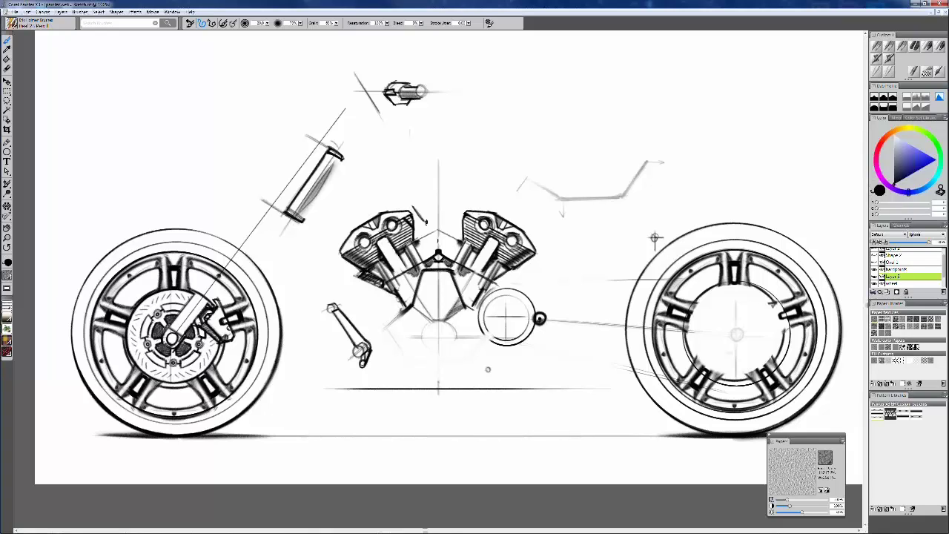
mouse_move(412, 206)
mouse_down()
mouse_move(444, 227)
mouse_move(461, 215)
mouse_move(453, 224)
mouse_up()
key(ctrl+z)
key(ctrl+z)
Turn on the visibility of the main body layer and the masking layer directly beneath it
drag(945, 268, 945, 262)
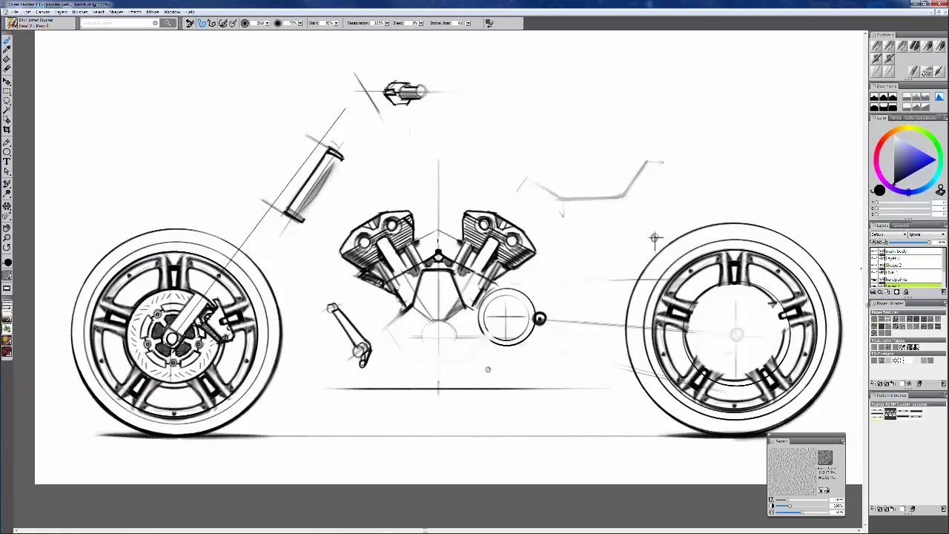
click(874, 258)
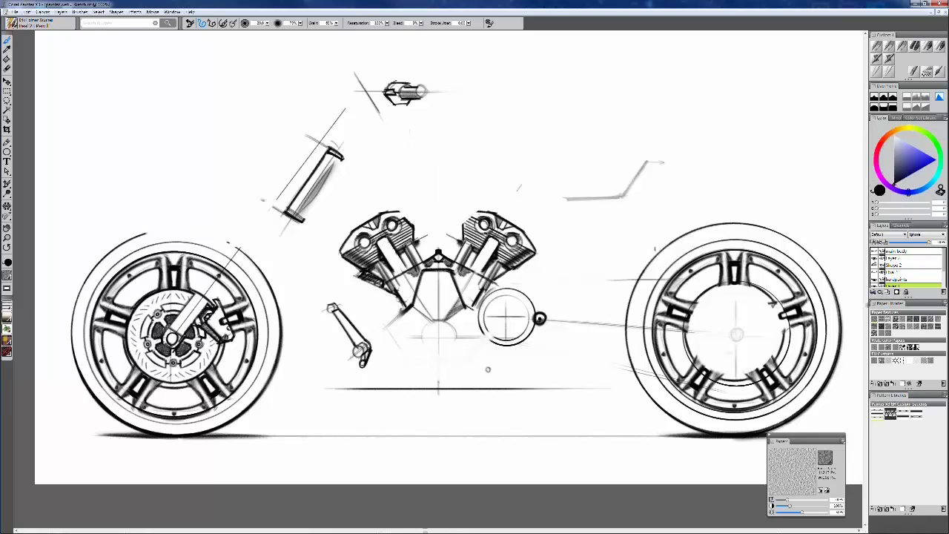
click(873, 259)
click(873, 252)
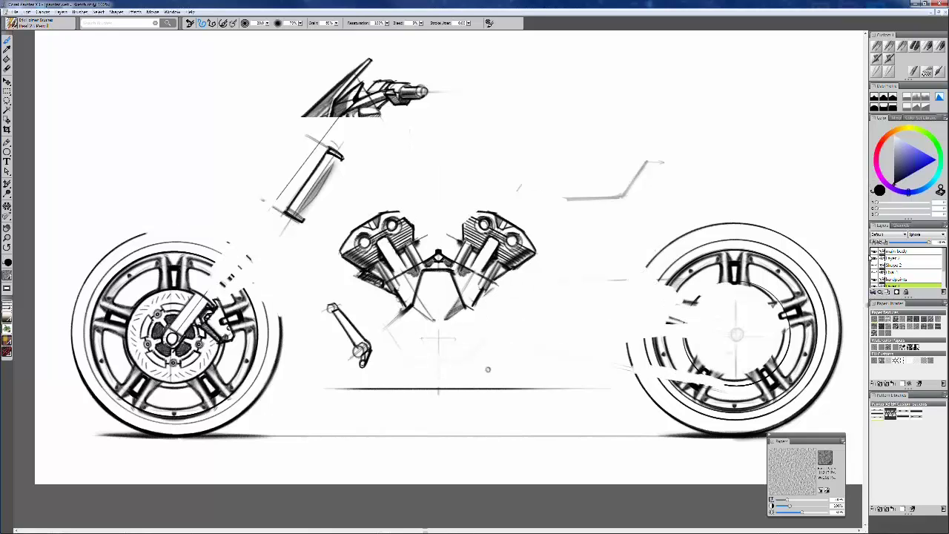
click(873, 253)
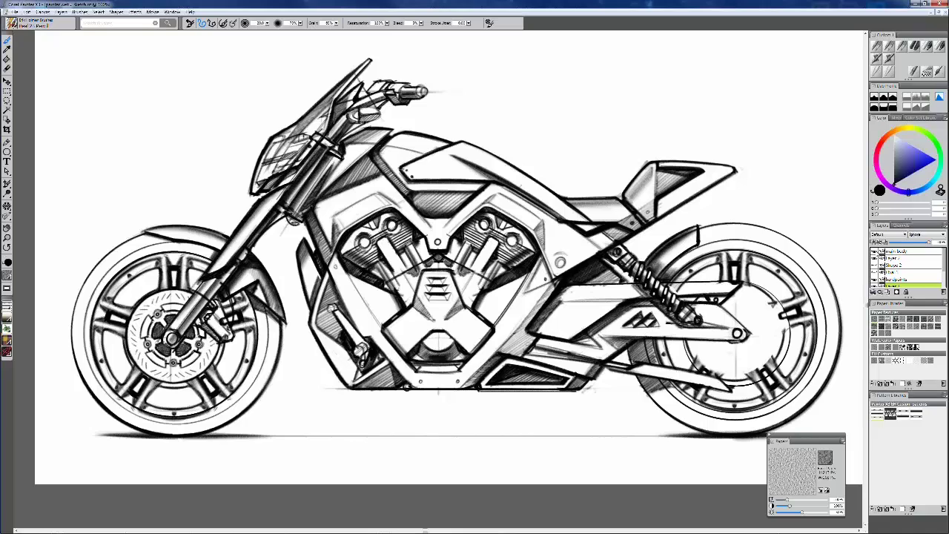
click(873, 252)
click(874, 259)
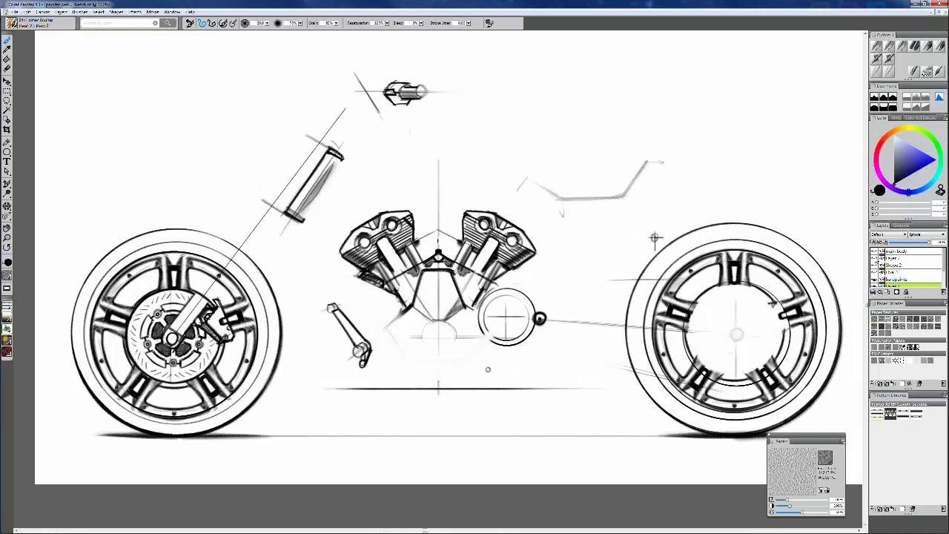
click(873, 253)
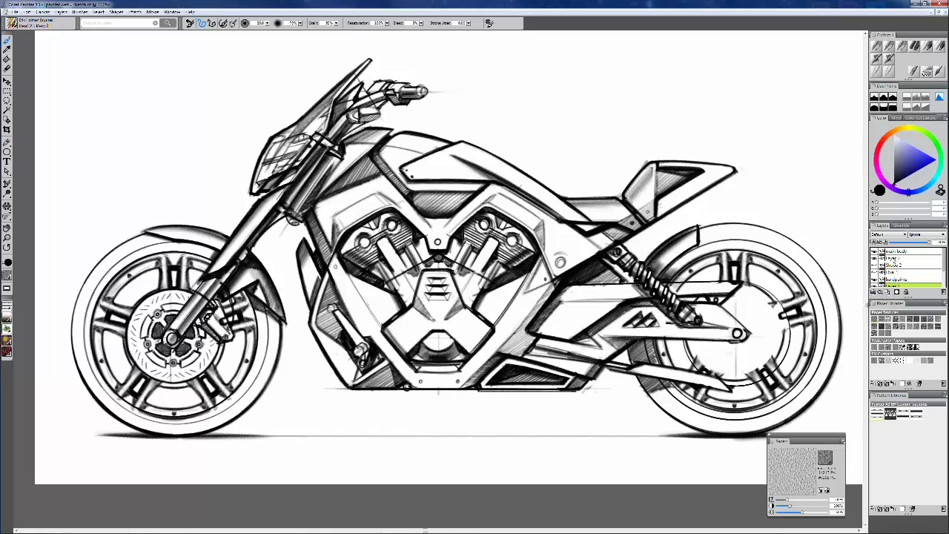
On the masking layer beneath the main body, airbrush white over the leftover construction lines inside the rear rim's centre
click(896, 258)
click(894, 136)
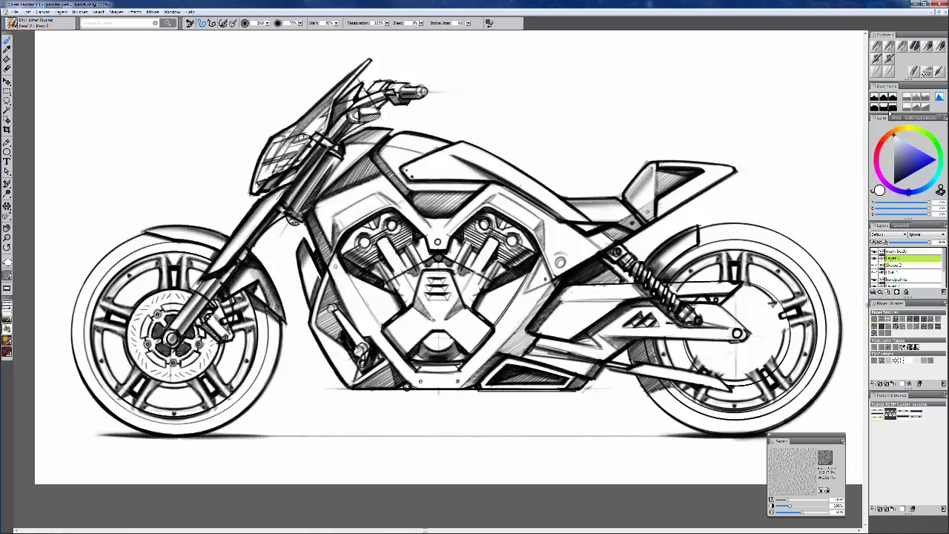
click(876, 59)
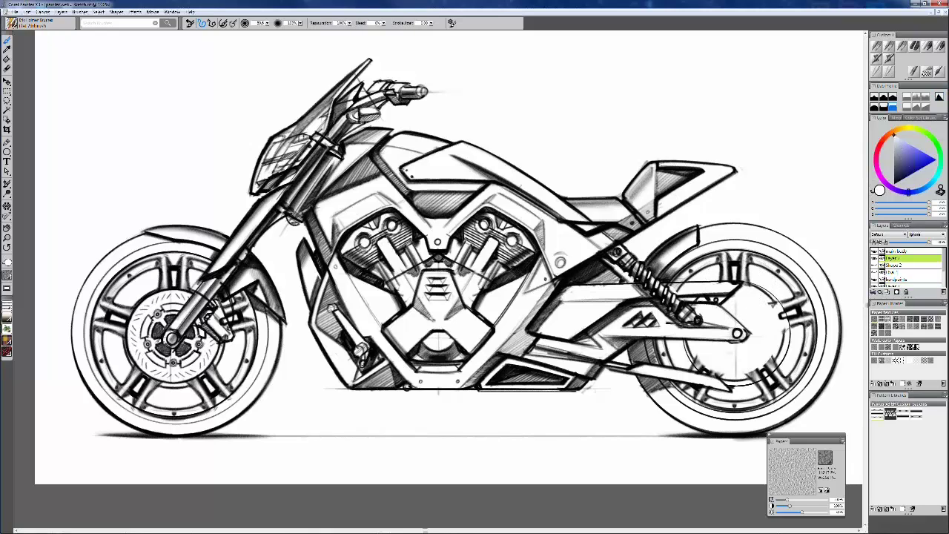
mouse_move(734, 283)
ctrl+alt+mouse_down()
mouse_move(773, 309)
mouse_move(777, 348)
mouse_move(781, 334)
mouse_move(692, 353)
mouse_move(699, 363)
mouse_move(692, 355)
mouse_move(709, 368)
mouse_move(766, 372)
mouse_move(751, 370)
mouse_move(771, 364)
mouse_move(739, 304)
ctrl+alt+mouse_up()
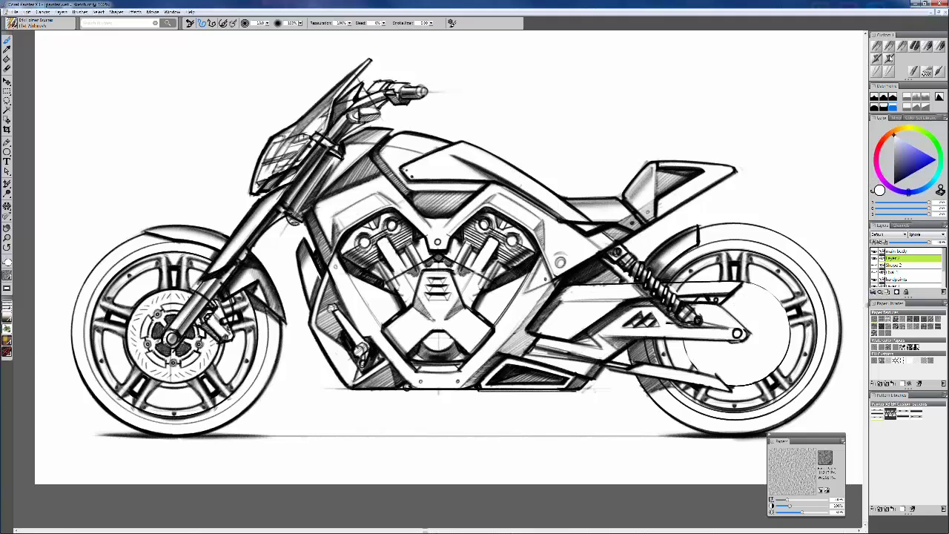
click(887, 59)
Enable kaleidoscope painting with visible planes, move its centre onto the rear axle, and return to the brush
click(6, 207)
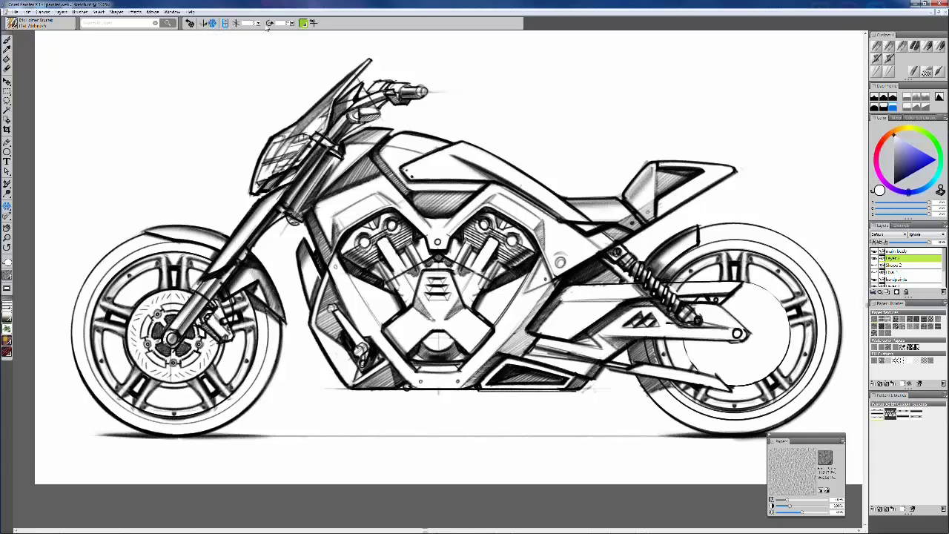
click(312, 23)
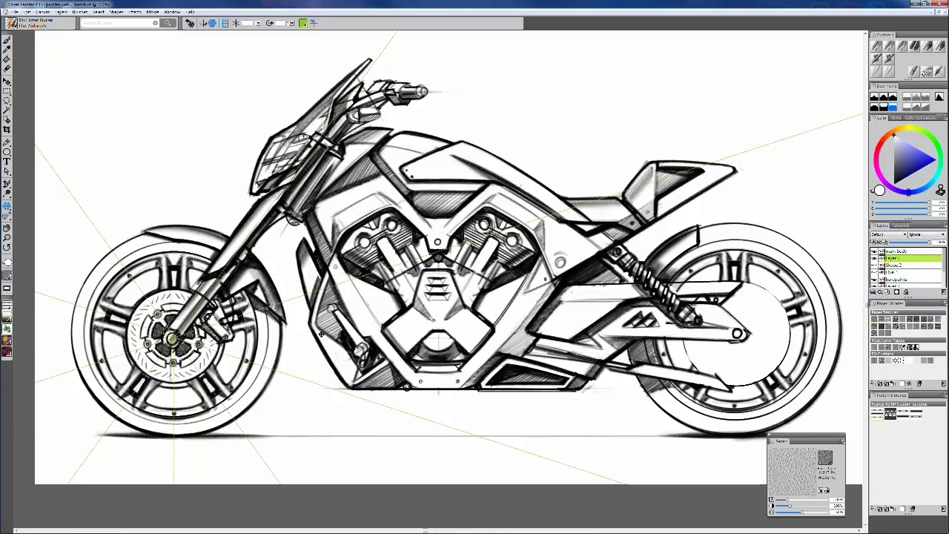
drag(321, 333, 750, 341)
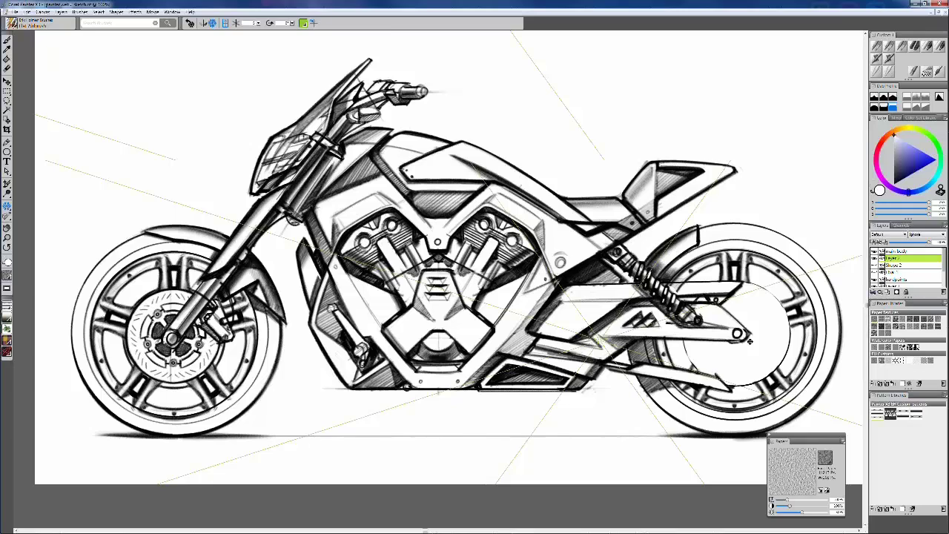
drag(749, 341, 736, 332)
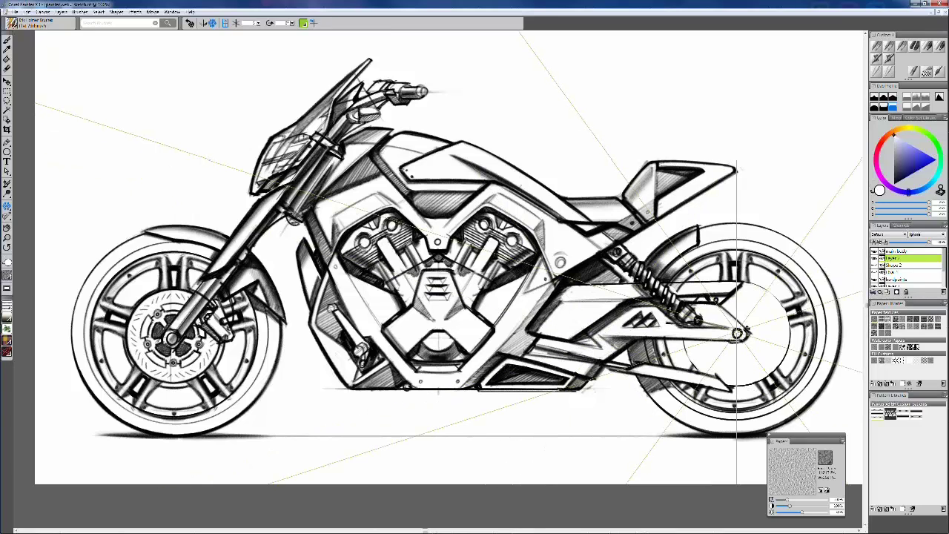
key(b)
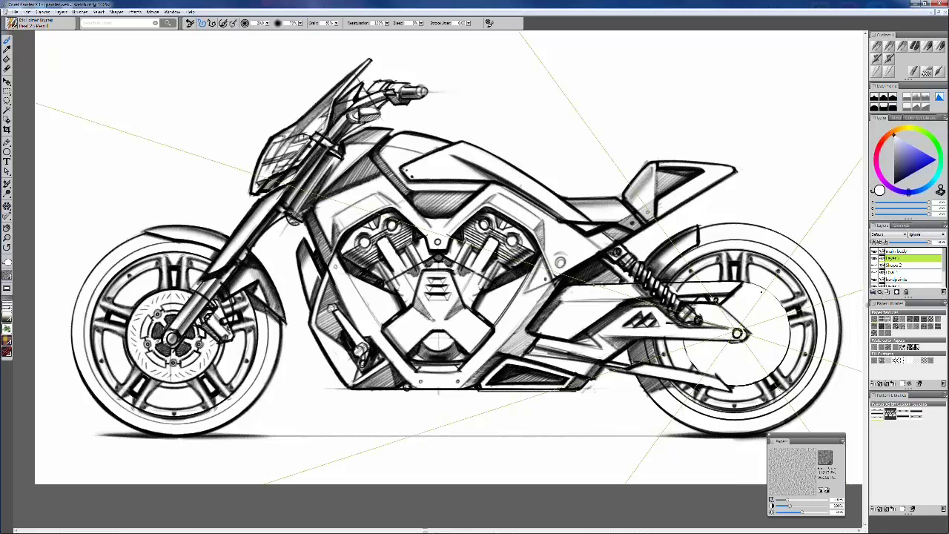
Add a new layer above the main body and draw the spoked disc inside the rear rim in black with kaleidoscope symmetry
click(897, 252)
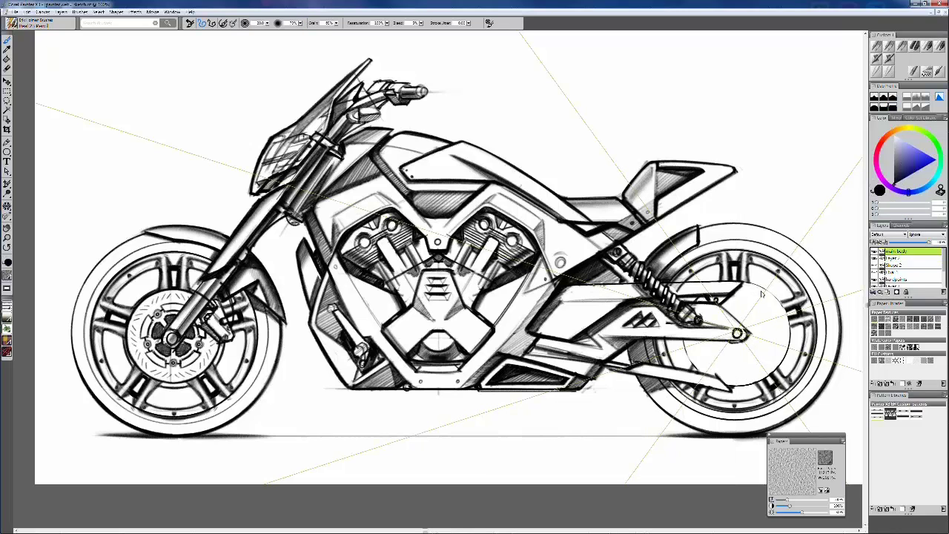
mouse_move(746, 295)
mouse_down()
mouse_move(763, 312)
mouse_move(748, 296)
mouse_up()
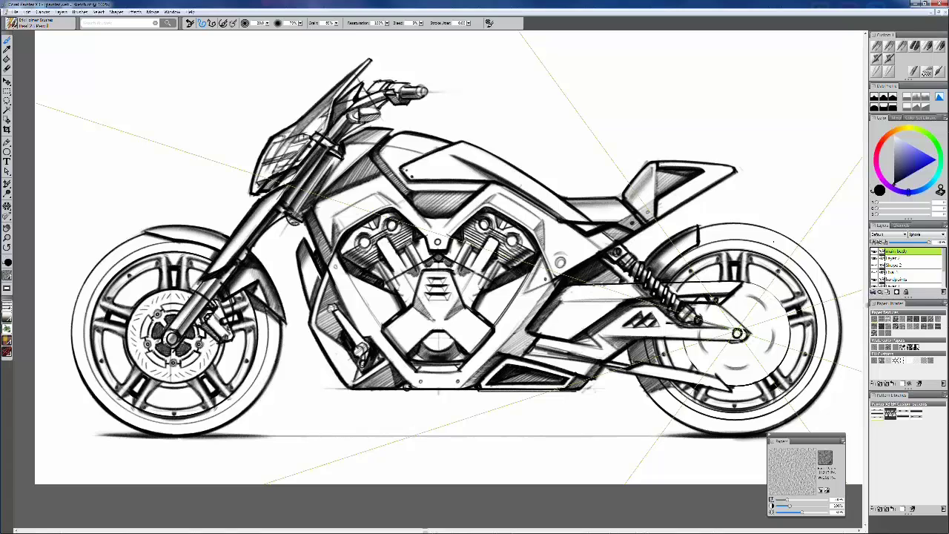
key(ctrl+z)
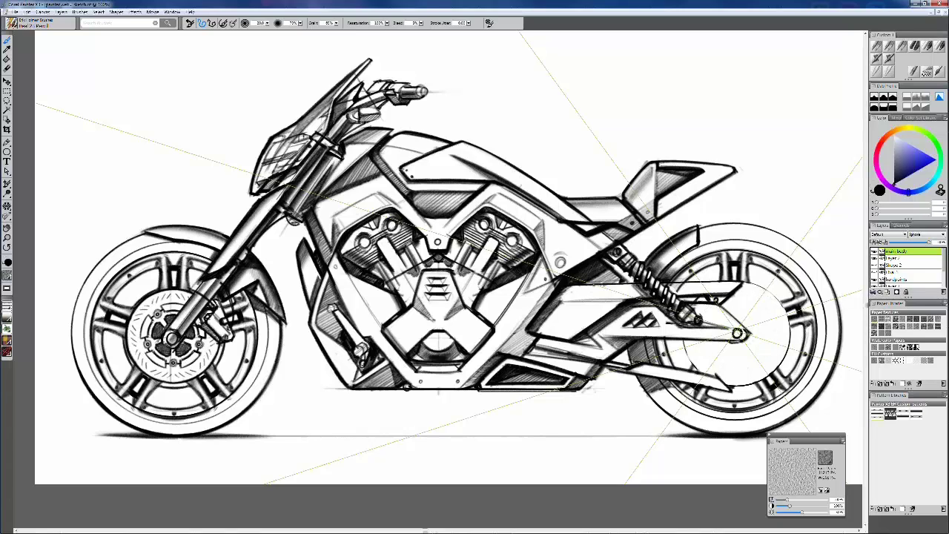
click(888, 291)
mouse_move(752, 298)
mouse_down()
mouse_move(767, 308)
mouse_move(748, 296)
mouse_move(746, 309)
mouse_move(754, 317)
mouse_move(747, 296)
mouse_move(767, 309)
mouse_move(775, 330)
mouse_up()
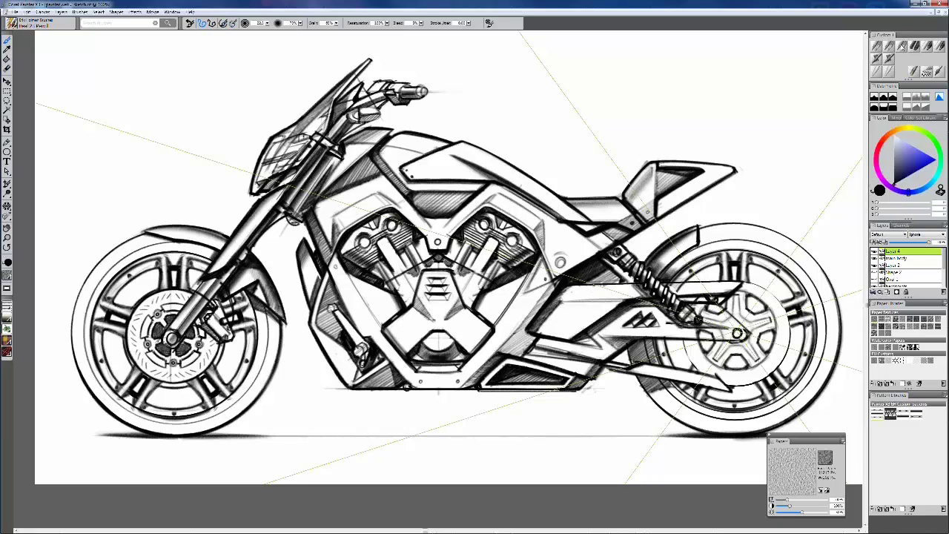
Turn off kaleidoscope painting and erase the parts of the rear disc that overlap the swingarm and shock absorber
click(914, 72)
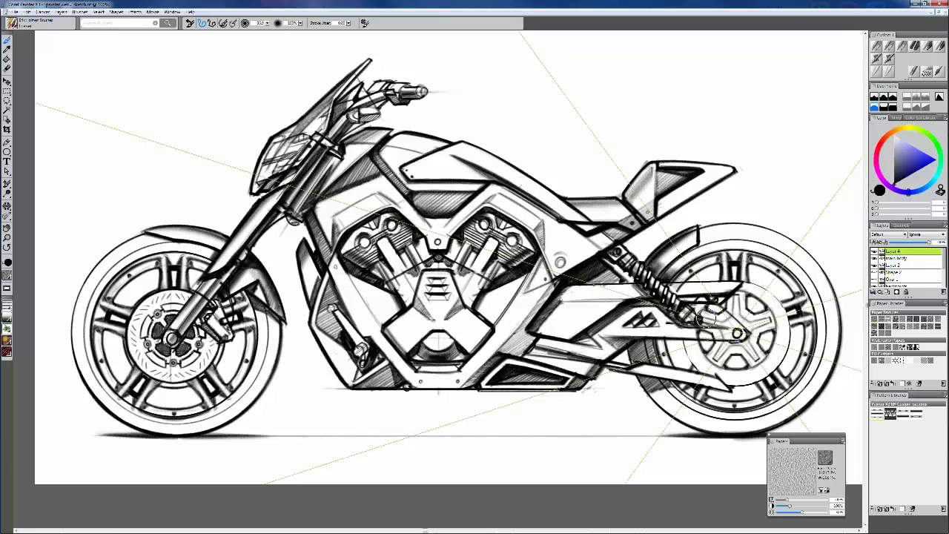
drag(707, 324, 732, 305)
key(ctrl+z)
click(6, 211)
click(225, 26)
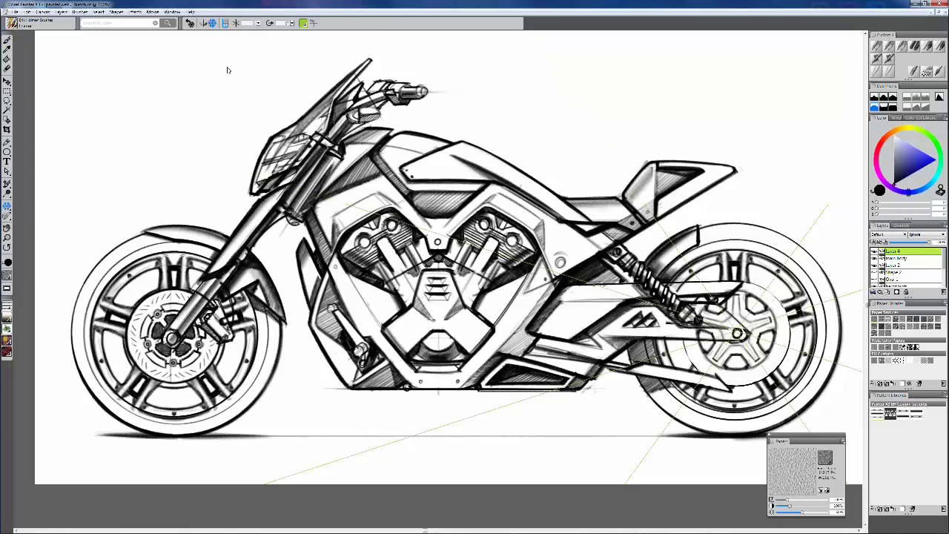
key(b)
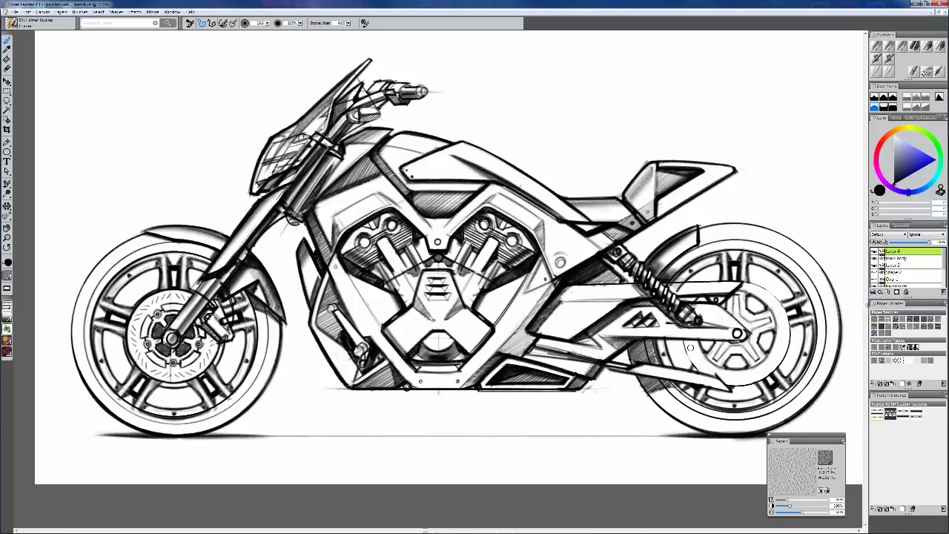
Hatch dark shading with the black pencil on the lower body between the engine and the swingarm
click(877, 46)
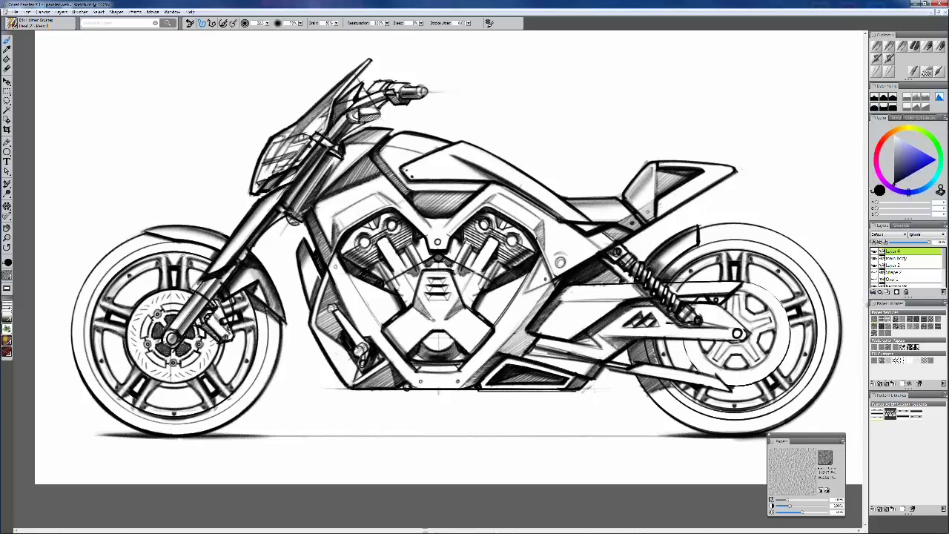
click(894, 150)
drag(894, 150, 893, 136)
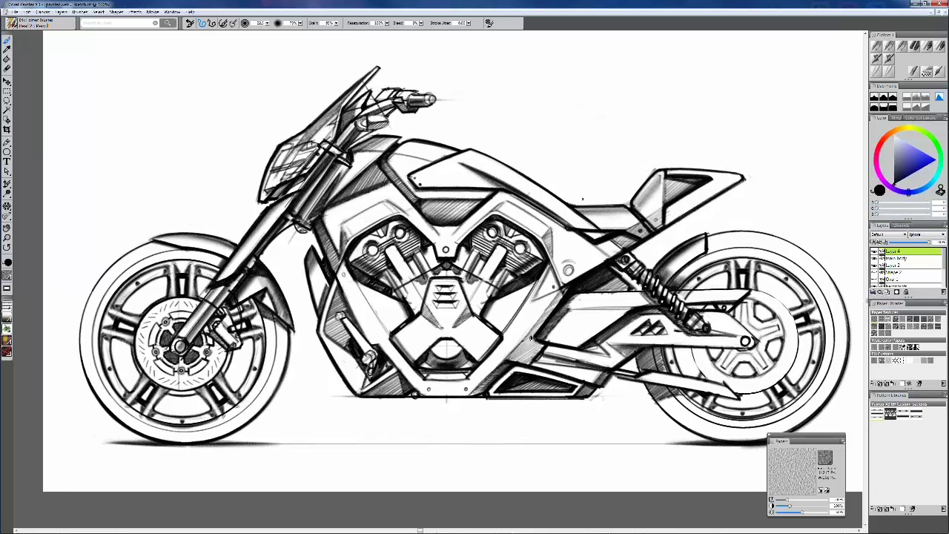
mouse_move(531, 338)
mouse_down()
mouse_move(548, 309)
mouse_move(494, 368)
mouse_up()
drag(517, 344, 549, 310)
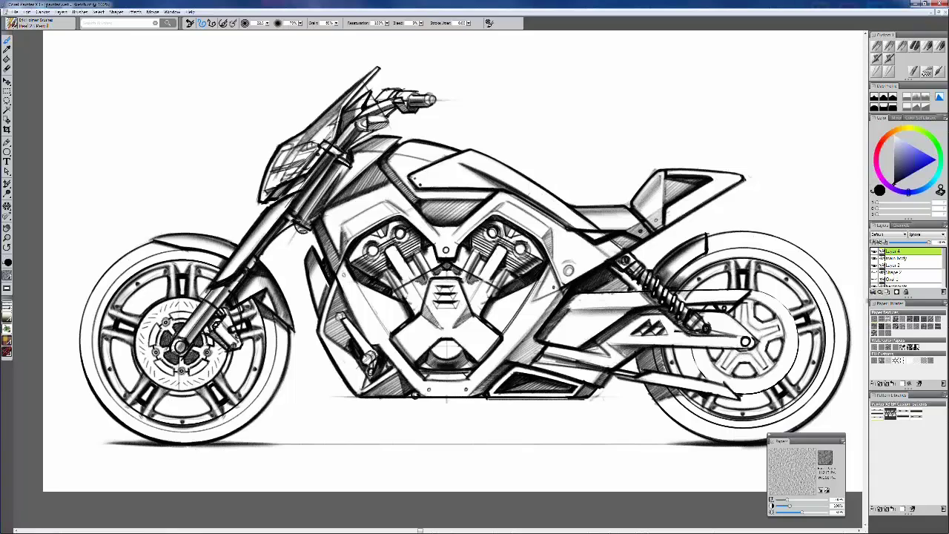
drag(475, 267, 432, 268)
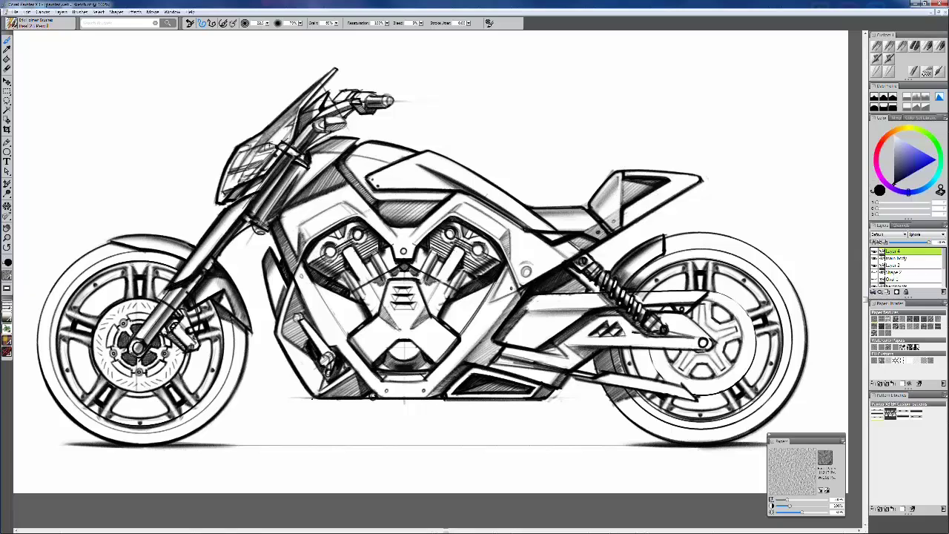
Collapse the rear disc's layer and the main body layer into a single layer
key(n)
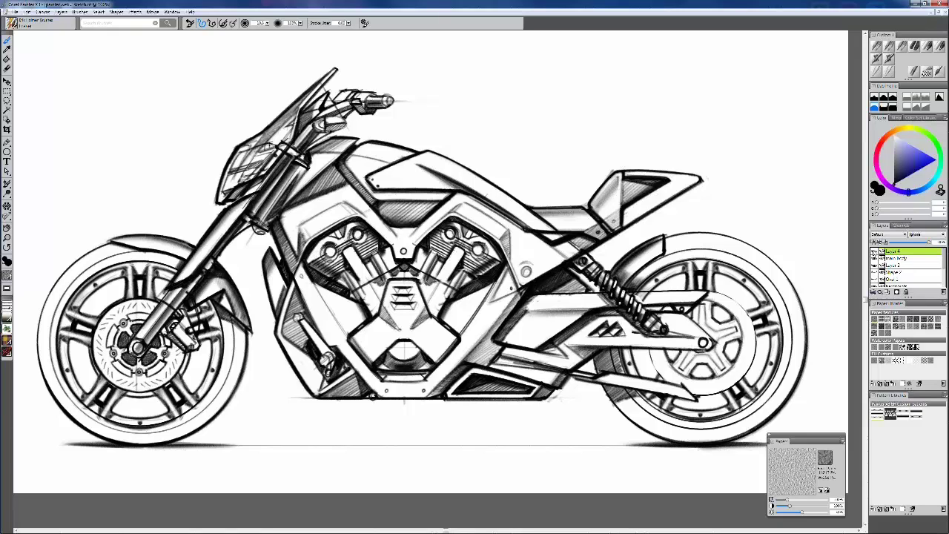
click(875, 253)
click(875, 253)
click(875, 253)
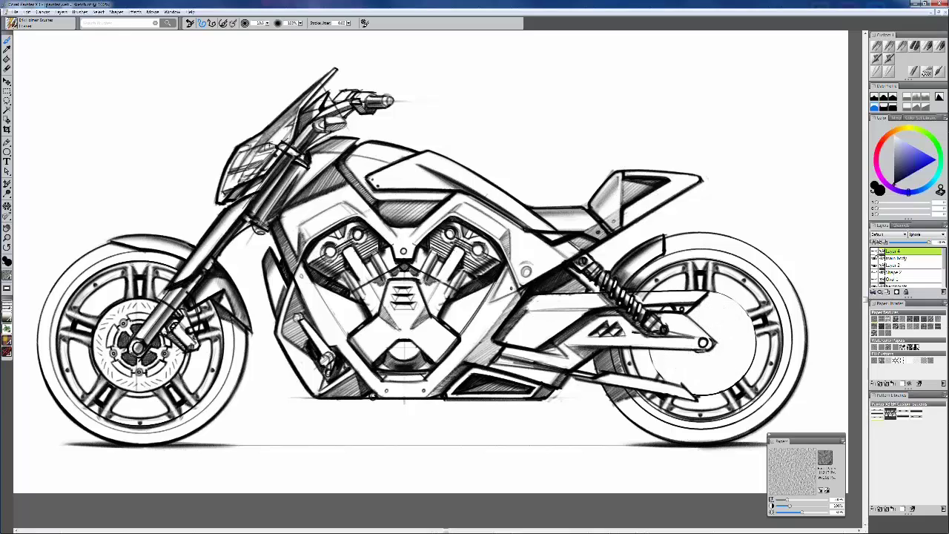
click(876, 252)
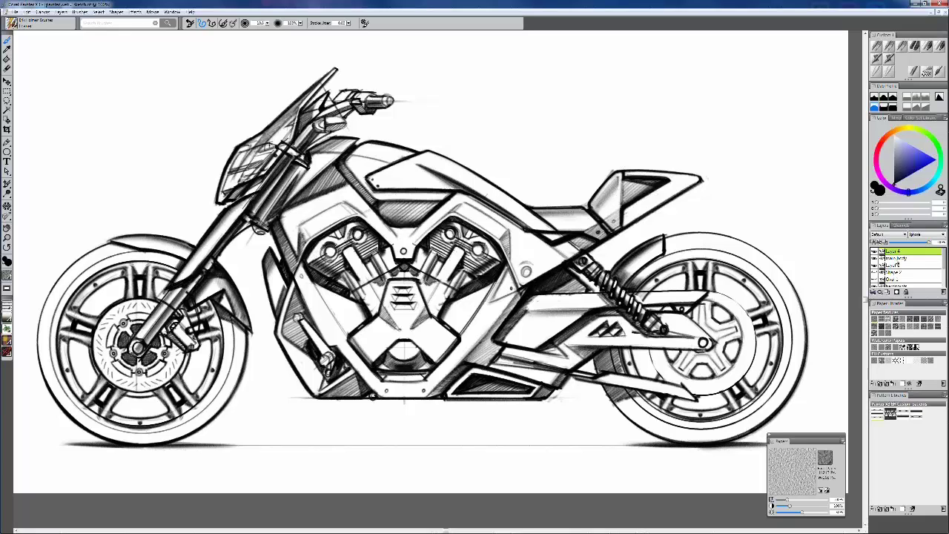
shift+click(897, 259)
click(873, 293)
click(824, 319)
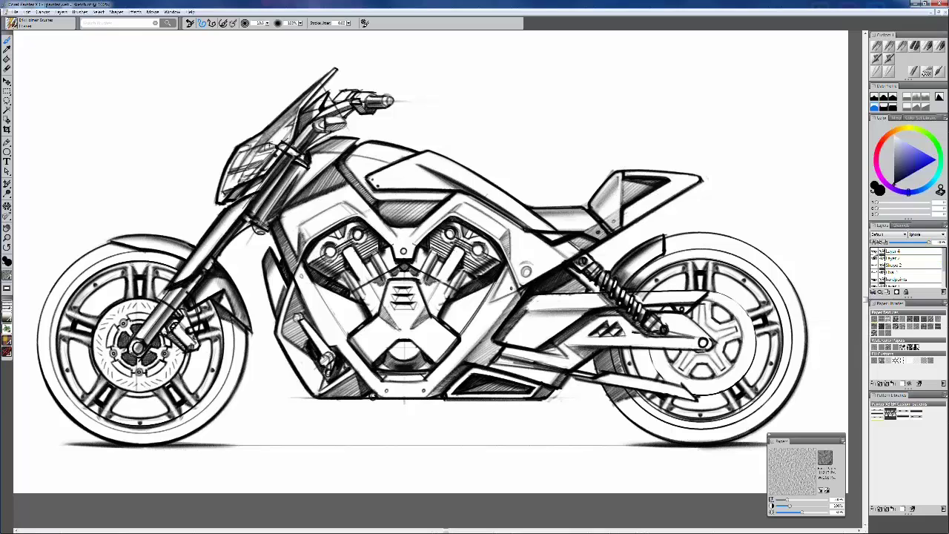
Check the contents of the collapsed body layer and rename it "sketch"
click(874, 252)
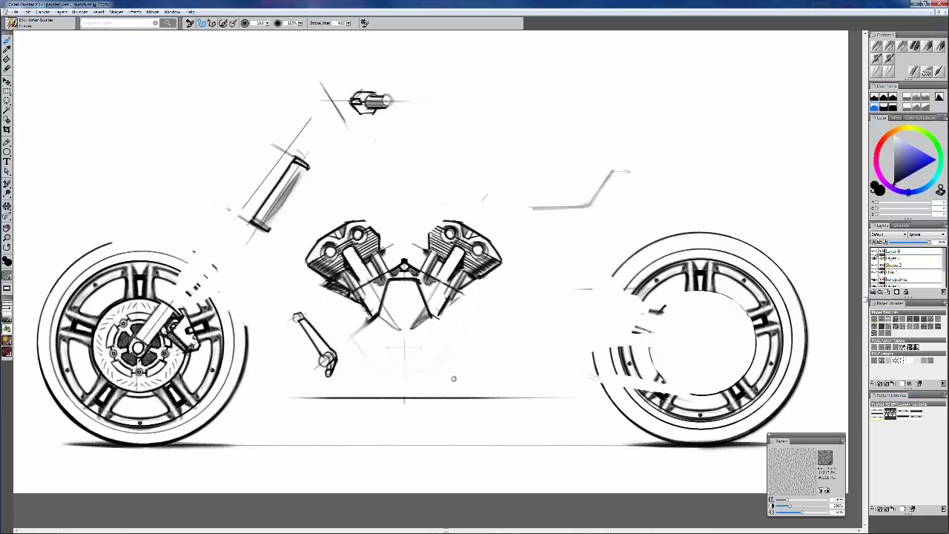
click(874, 252)
text(ske)
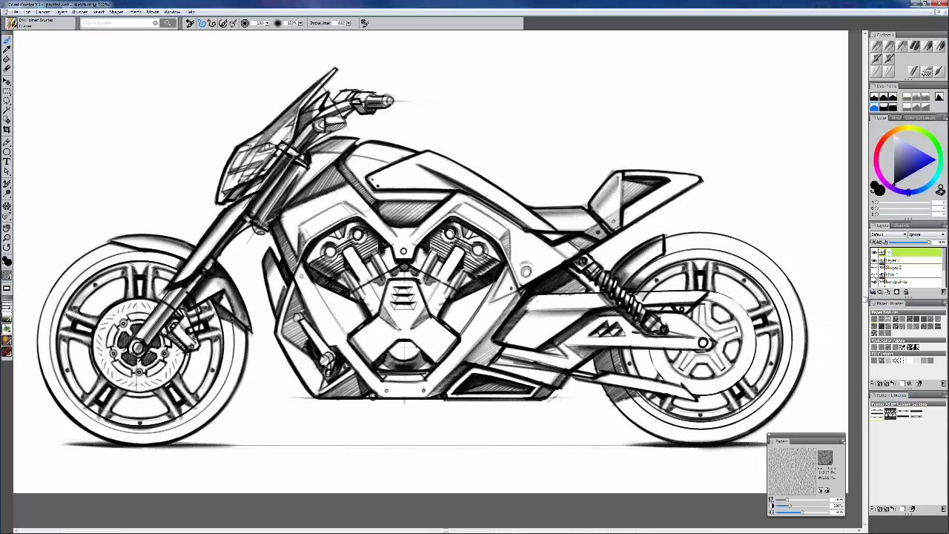
text(tch)
key(Return)
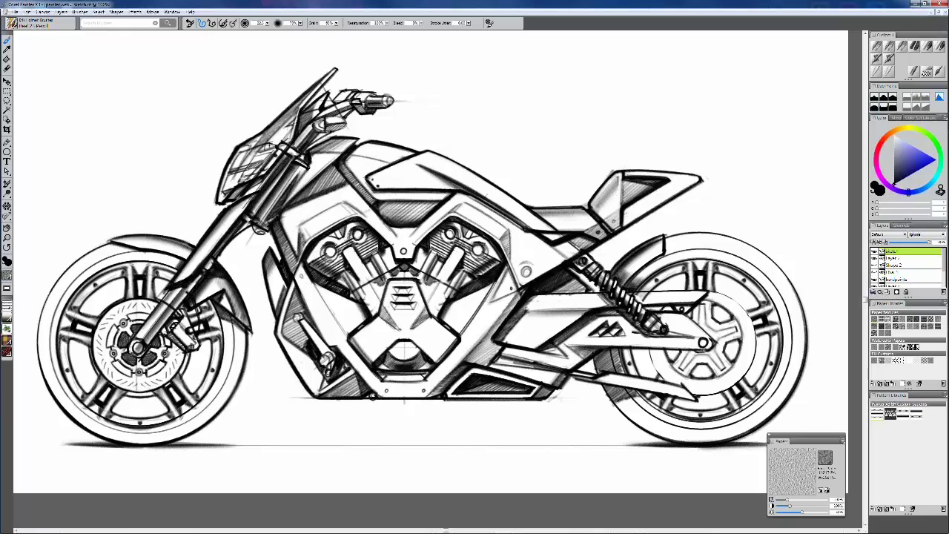
Delete the Shape 2 layer and the oval layer directly beneath it
click(874, 264)
click(875, 264)
click(894, 266)
shift+click(893, 272)
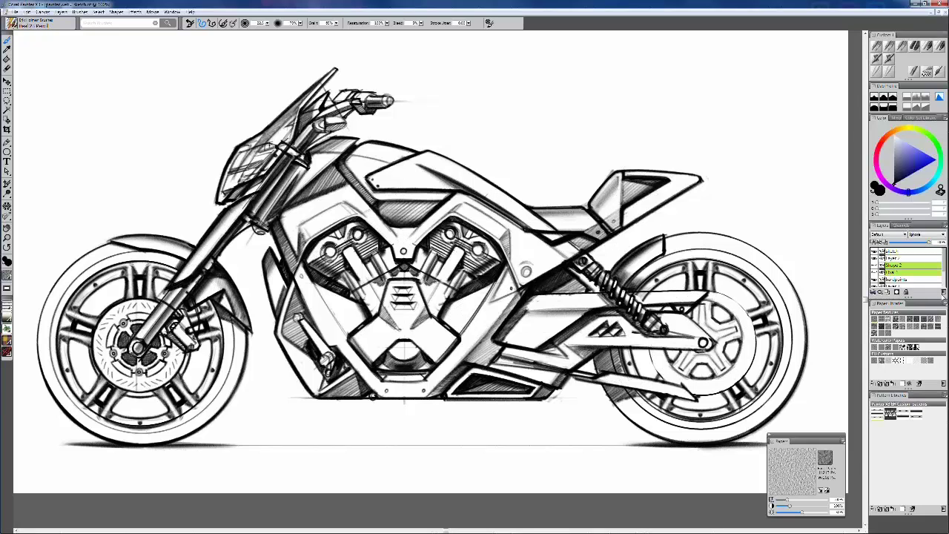
click(943, 292)
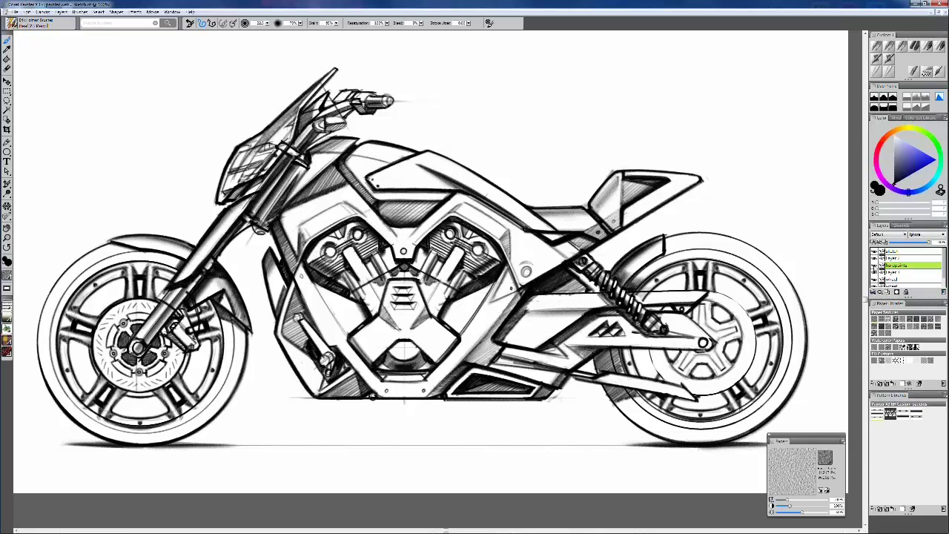
Collapse the wheel layer and the layer directly above it into one visible layer, leaving the hardpoints layer separate
click(874, 265)
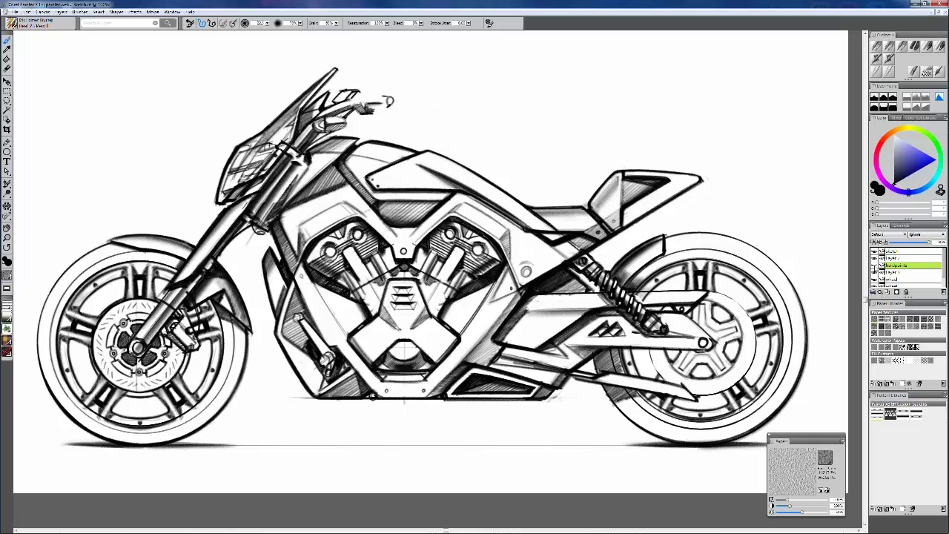
click(873, 272)
click(873, 272)
click(873, 266)
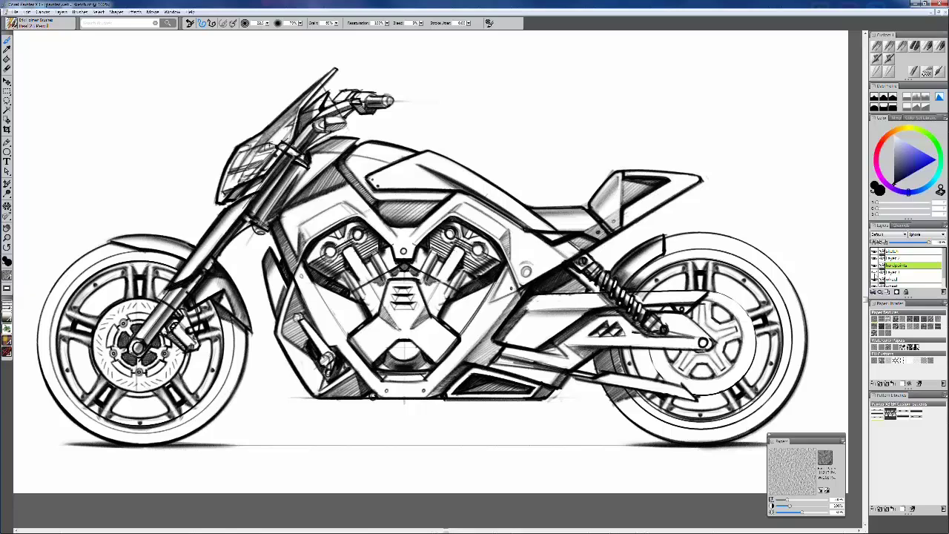
click(897, 280)
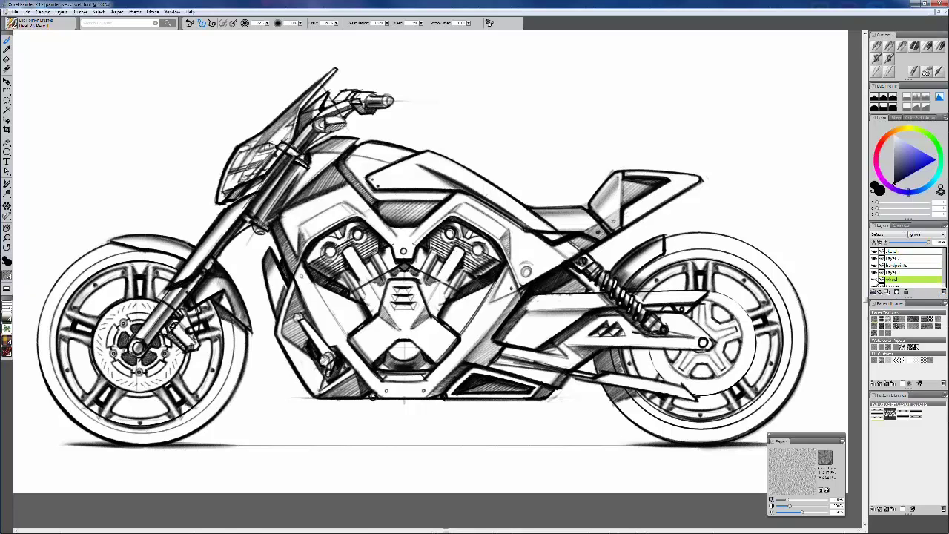
click(874, 279)
shift+click(897, 272)
click(873, 292)
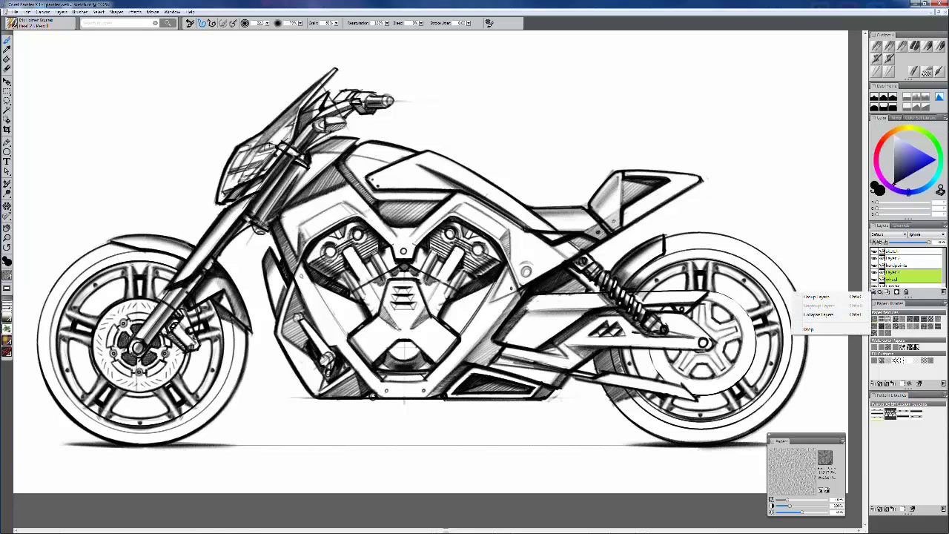
click(855, 315)
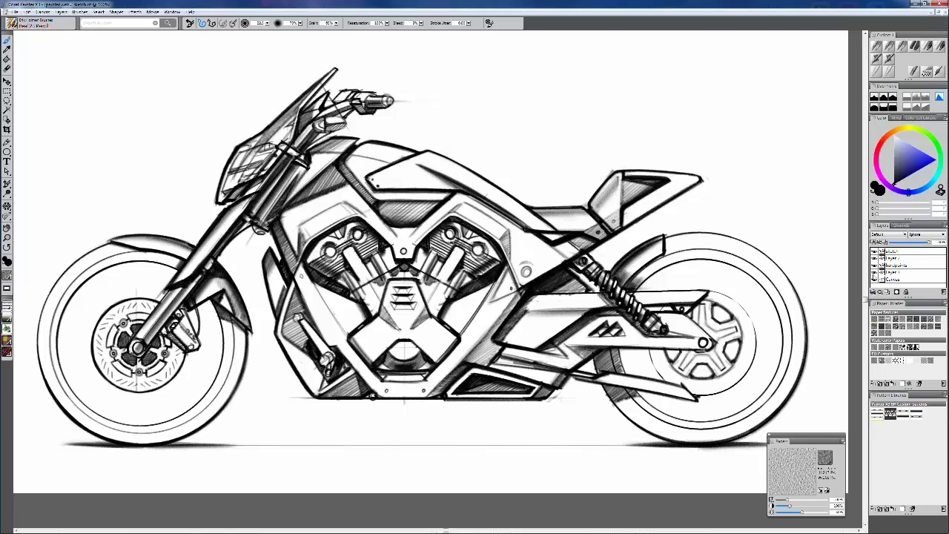
click(874, 273)
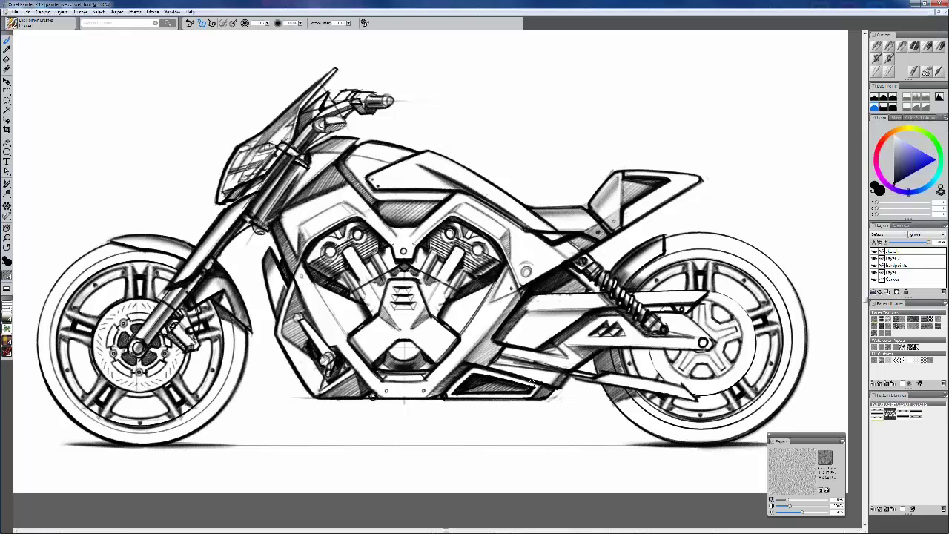
click(890, 46)
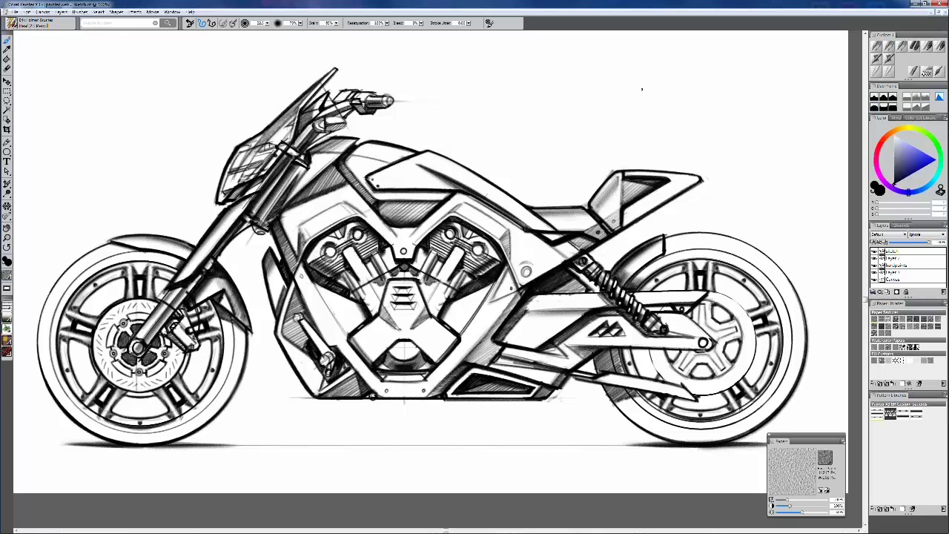
drag(641, 89, 577, 127)
key(ctrl+z)
Hide the drawing layers and draw a filled black circle with the Oval Shape tool near the middle of the blank canvas
click(874, 264)
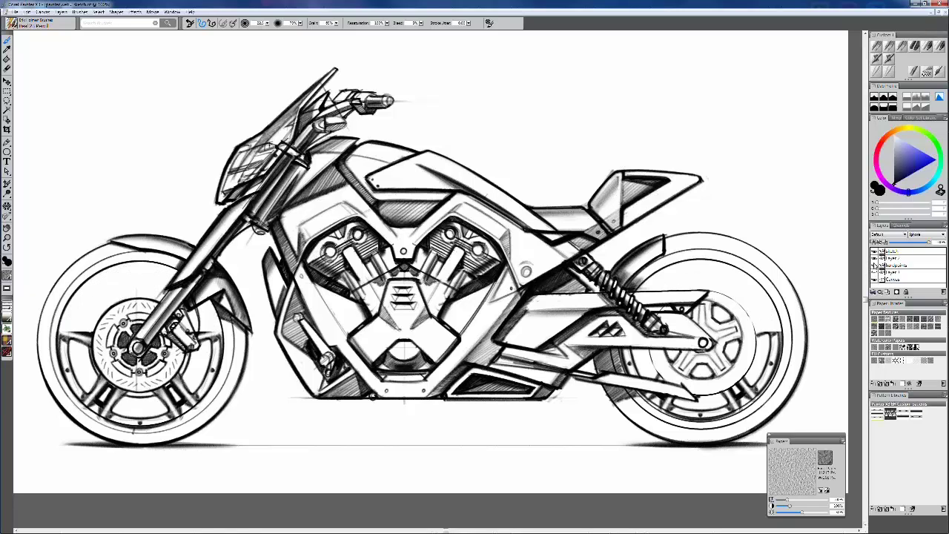
click(874, 265)
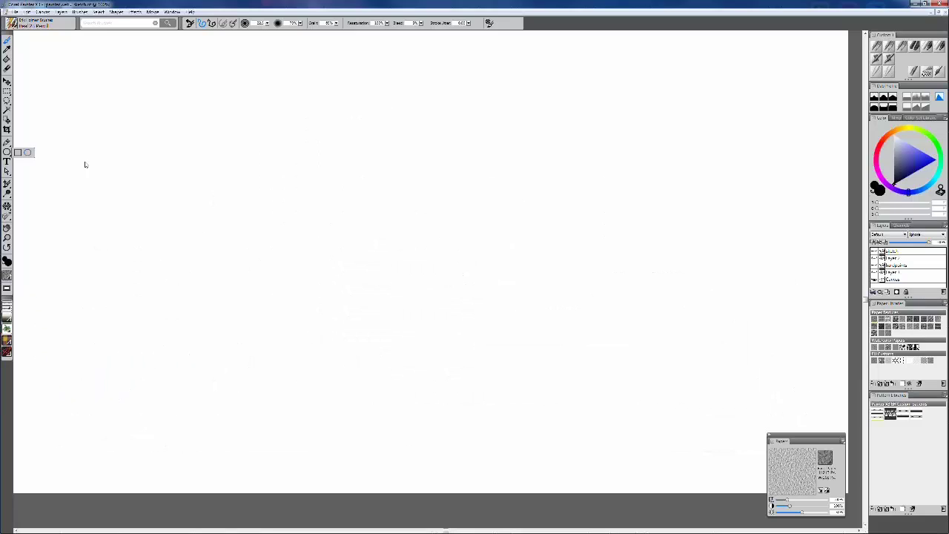
key(j)
mouse_move(264, 167)
mouse_down()
mouse_move(453, 326)
mouse_move(434, 326)
mouse_move(450, 357)
mouse_up()
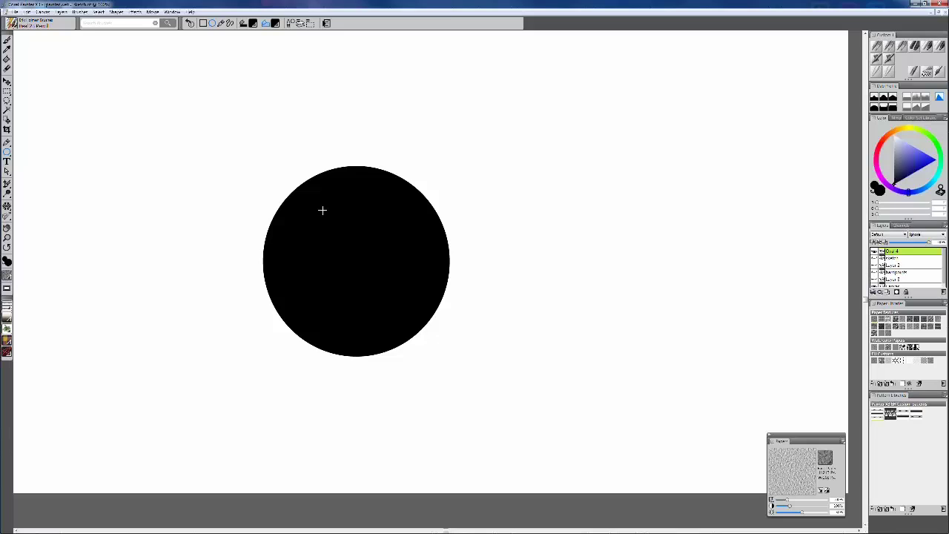
key(ctrl+z)
drag(285, 170, 478, 363)
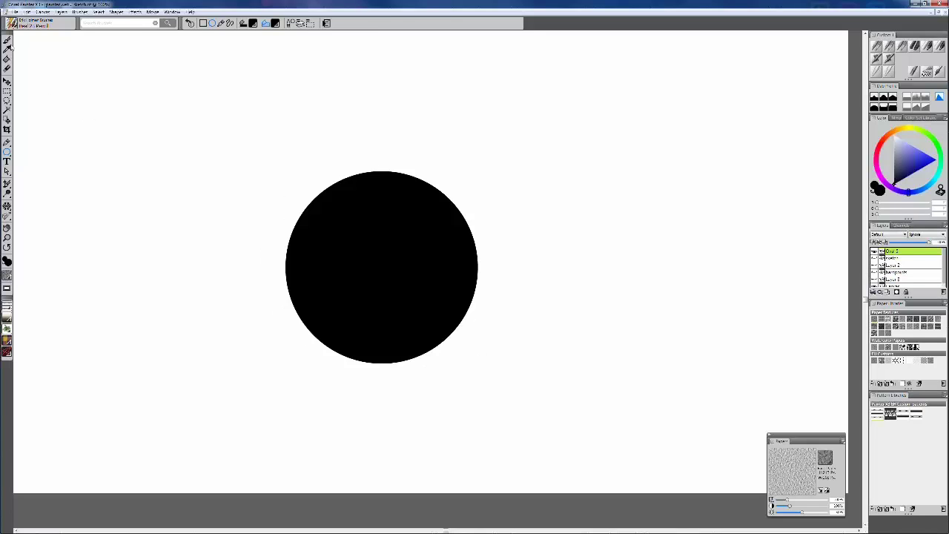
Move the black circle slightly downward with the Layer Adjuster, and delete its layer
click(7, 40)
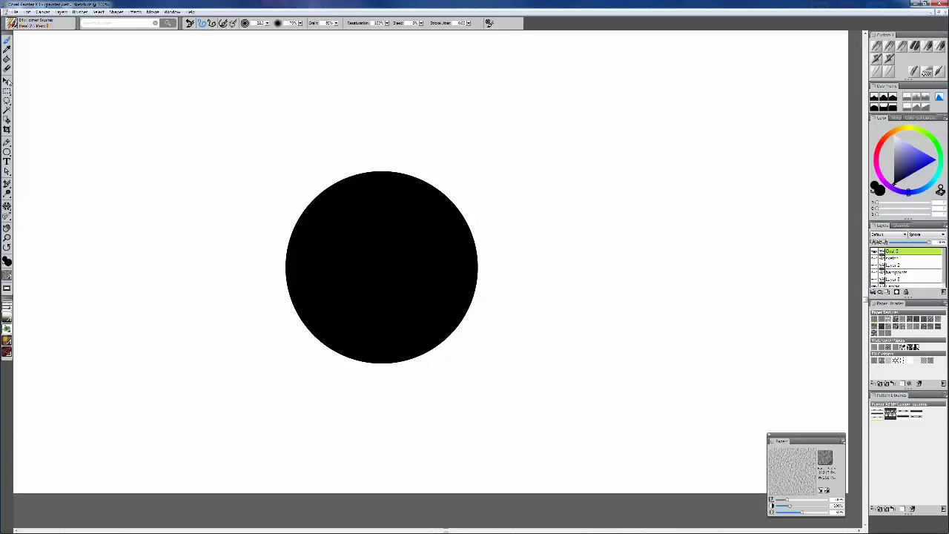
click(6, 82)
drag(425, 250, 423, 269)
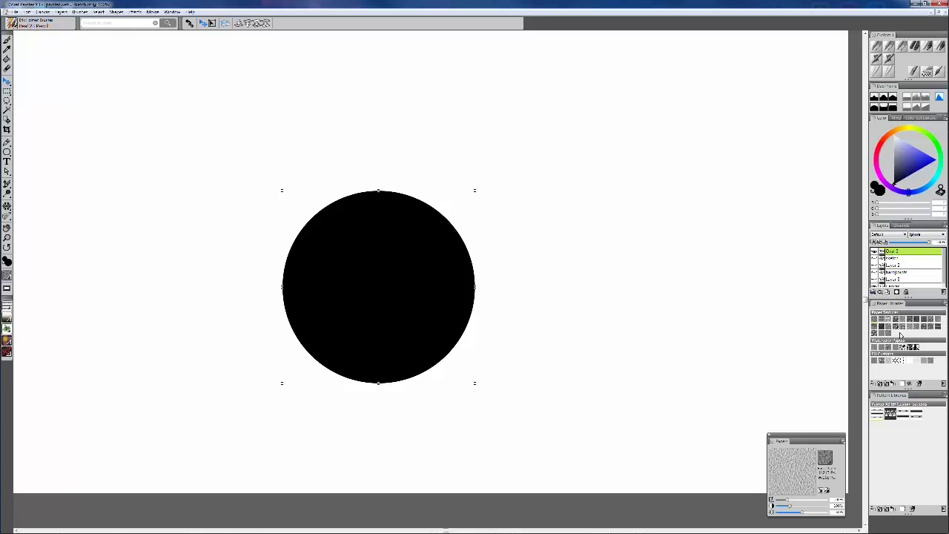
click(929, 293)
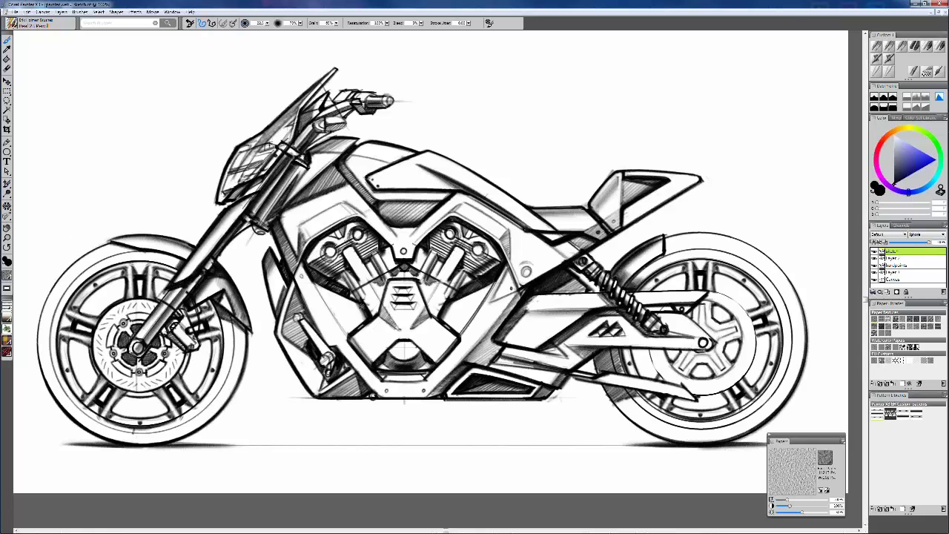
drag(369, 305, 394, 311)
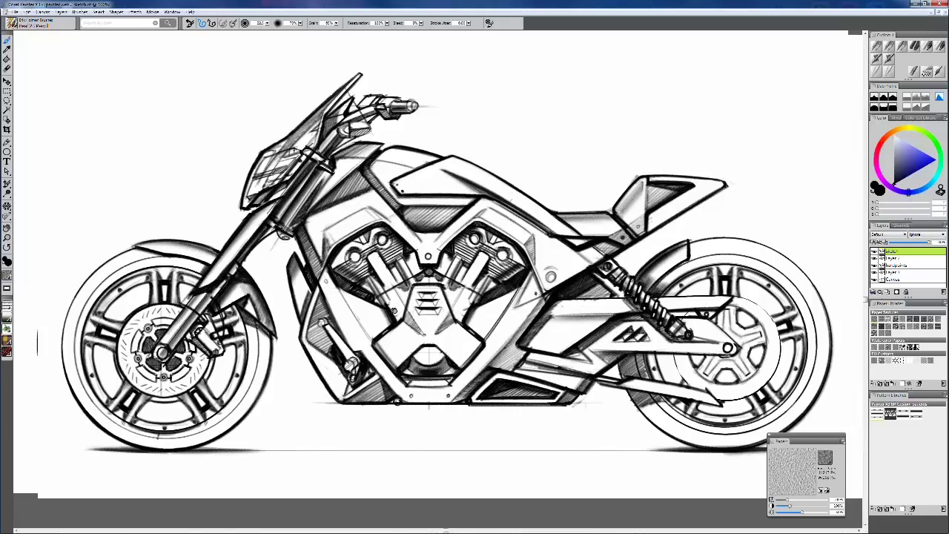
drag(393, 311, 456, 307)
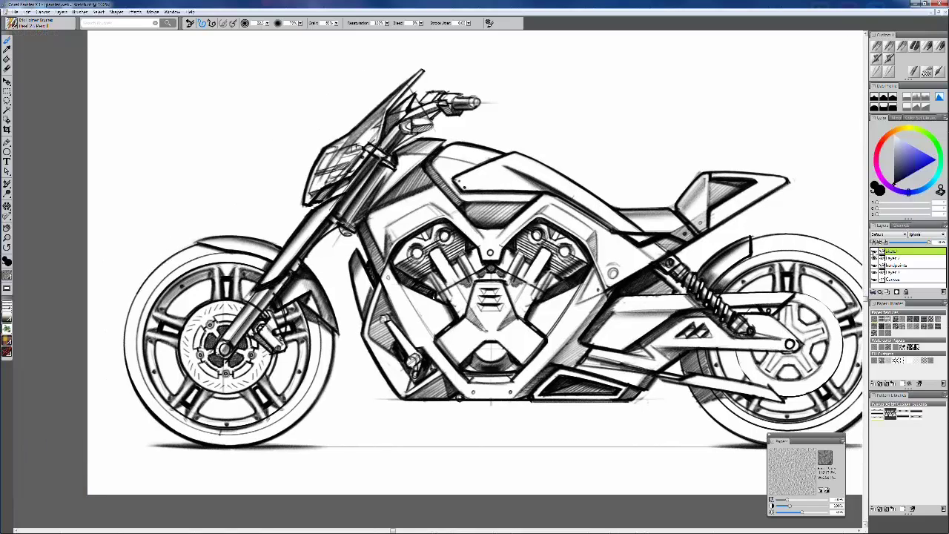
click(874, 252)
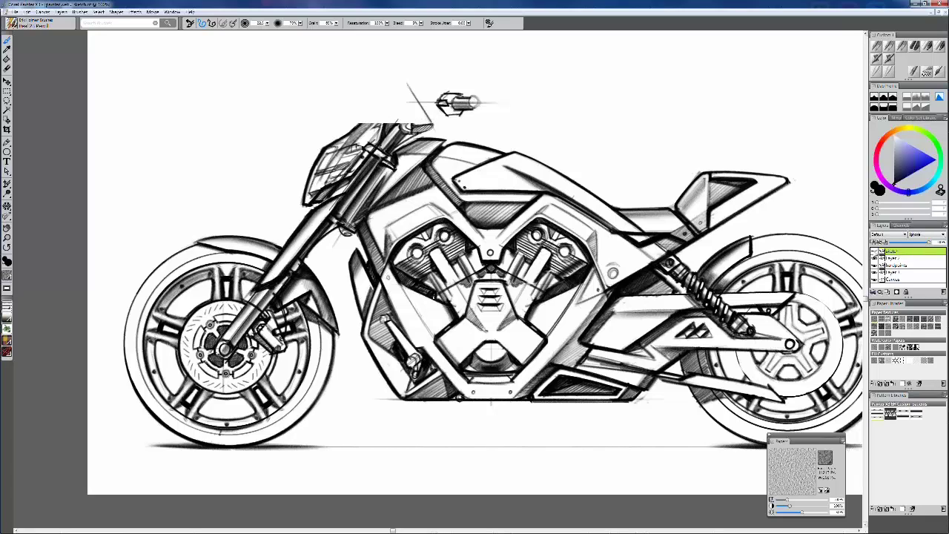
key(ctrl+z)
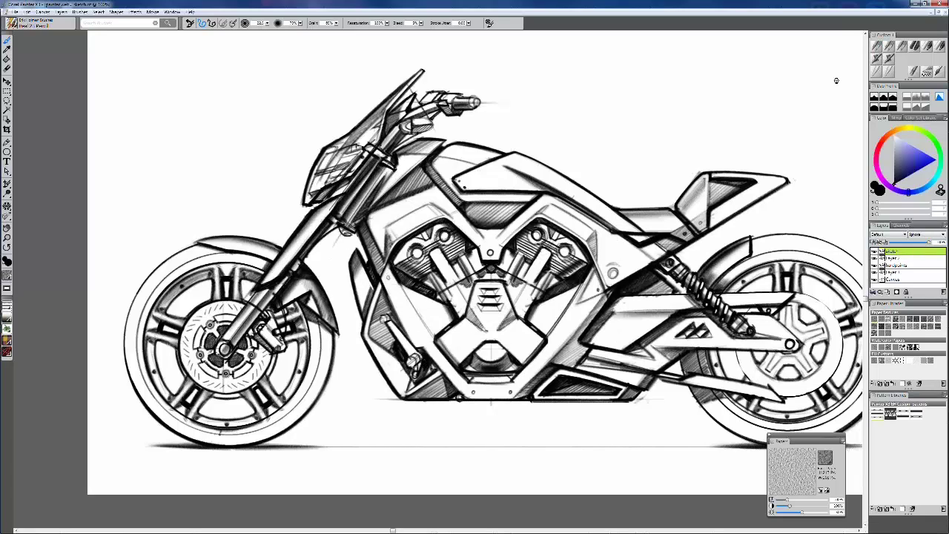
Choose the Detail Airbrush and add a new layer placed directly below the sketch layer
click(877, 59)
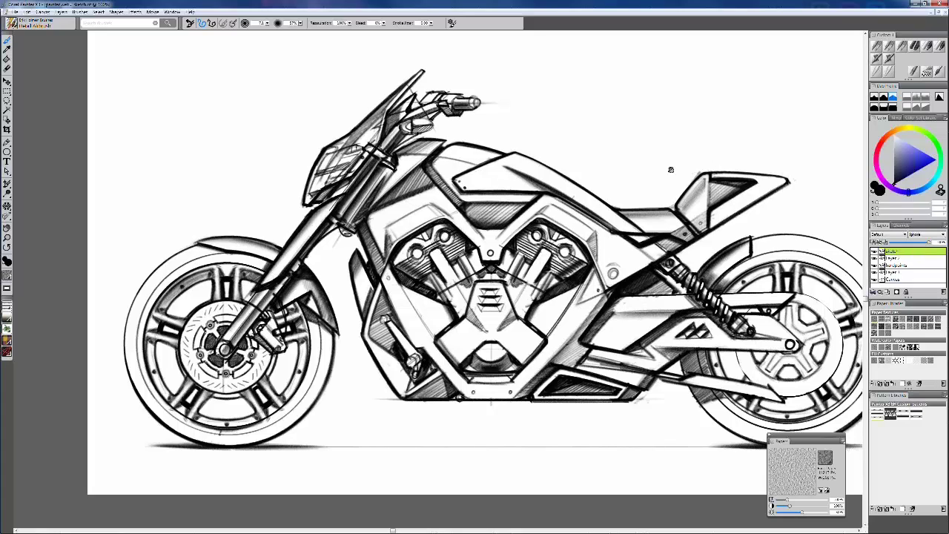
drag(671, 170, 587, 184)
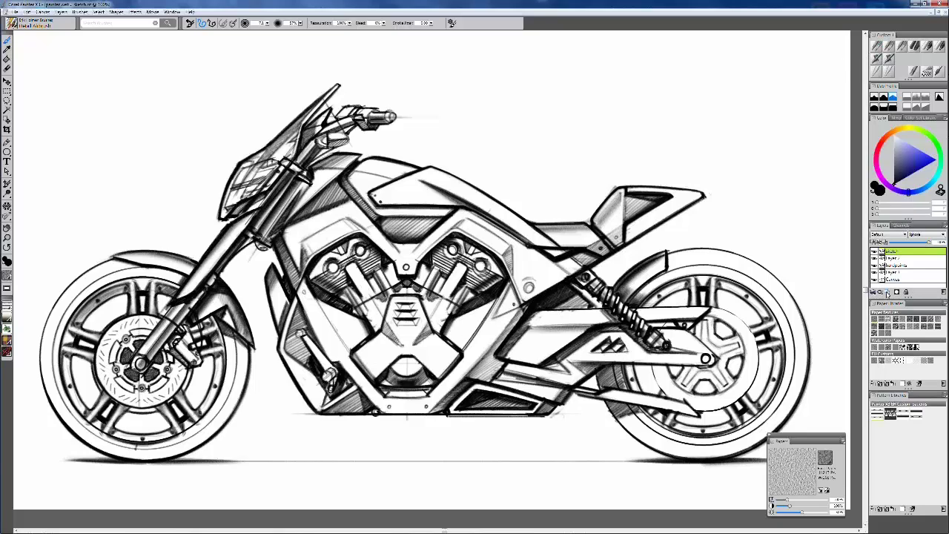
click(888, 291)
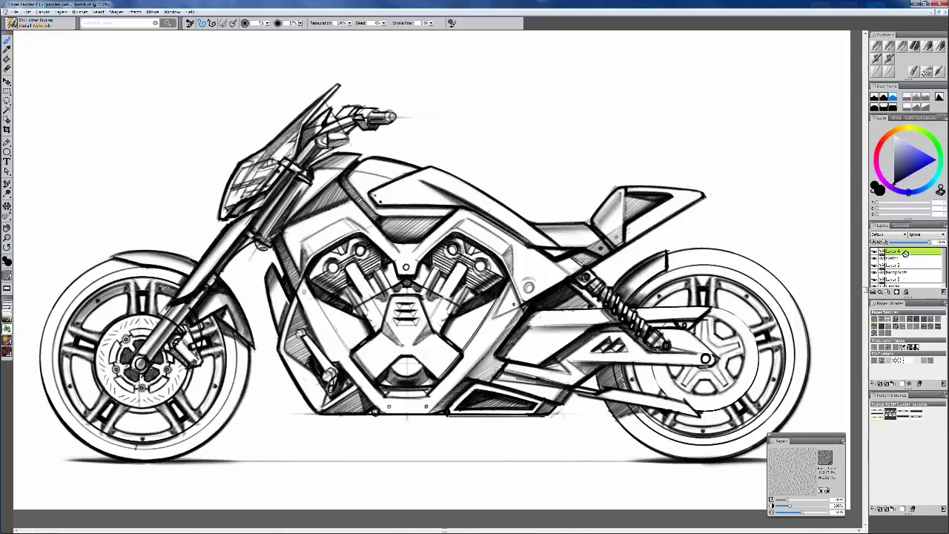
drag(906, 253, 902, 271)
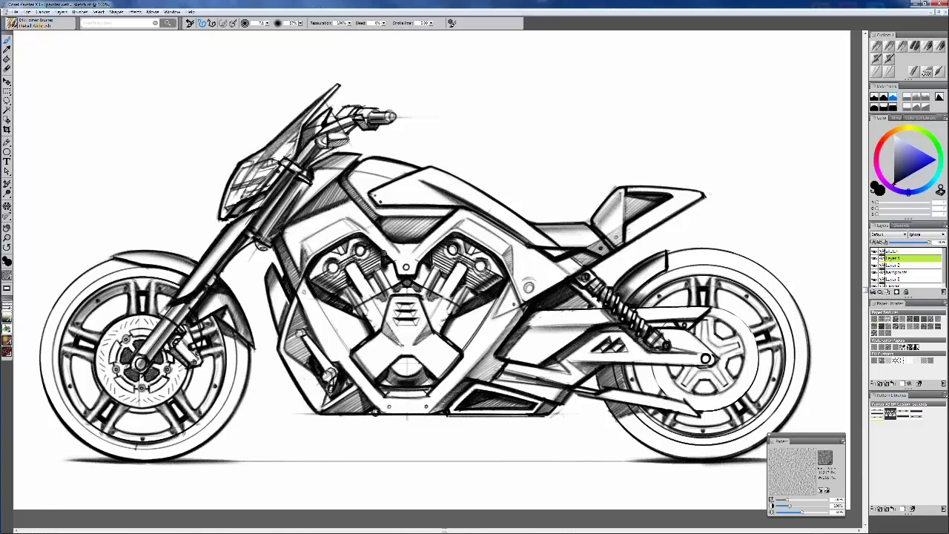
Move the kaleidoscope centre to the blank area above the rear wheel and pencil a five-pointed star of diamond-shaped petals around it
drag(383, 253, 418, 260)
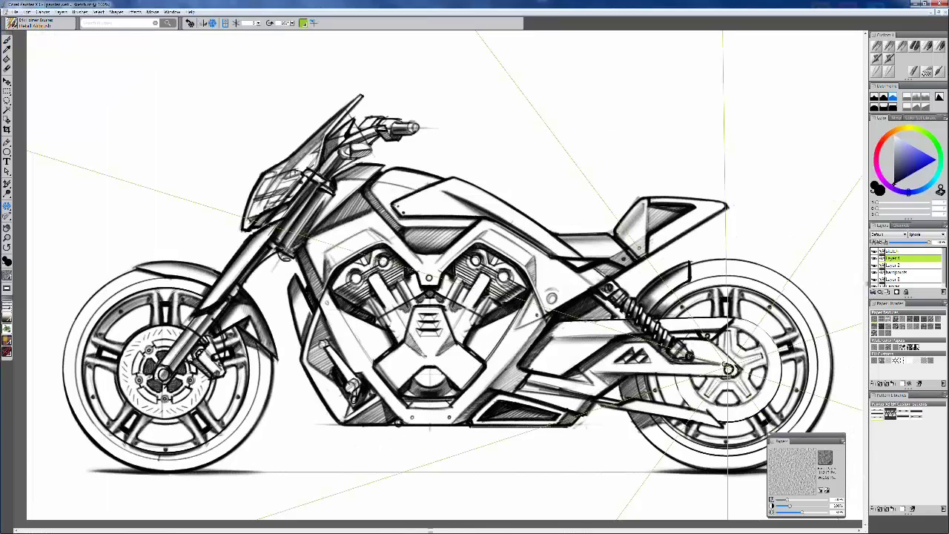
drag(727, 369, 739, 171)
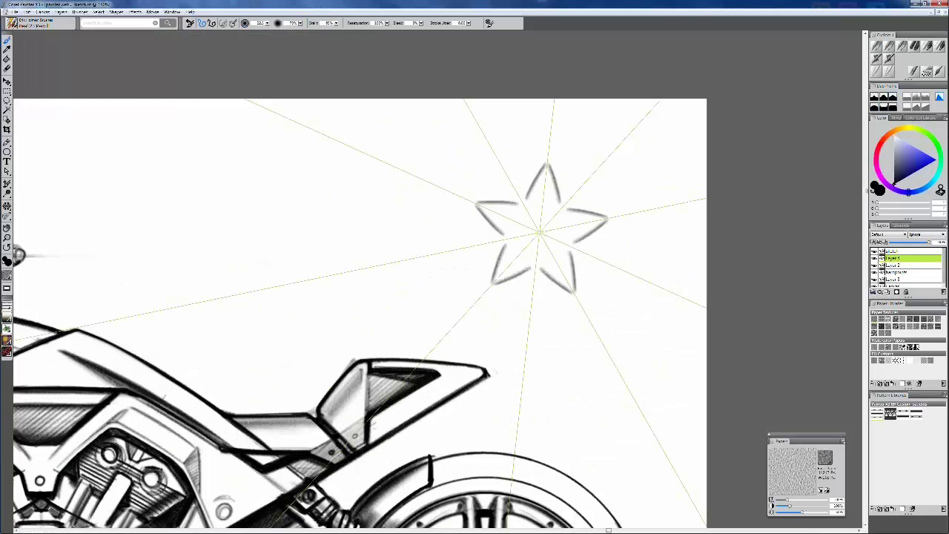
mouse_move(529, 194)
mouse_down()
mouse_move(540, 142)
mouse_move(530, 192)
mouse_move(541, 169)
mouse_move(522, 201)
mouse_up()
key(ctrl+z)
key(ctrl+z)
mouse_move(545, 163)
mouse_down()
mouse_move(522, 195)
mouse_move(545, 165)
mouse_move(524, 196)
mouse_move(538, 223)
mouse_move(520, 202)
mouse_up()
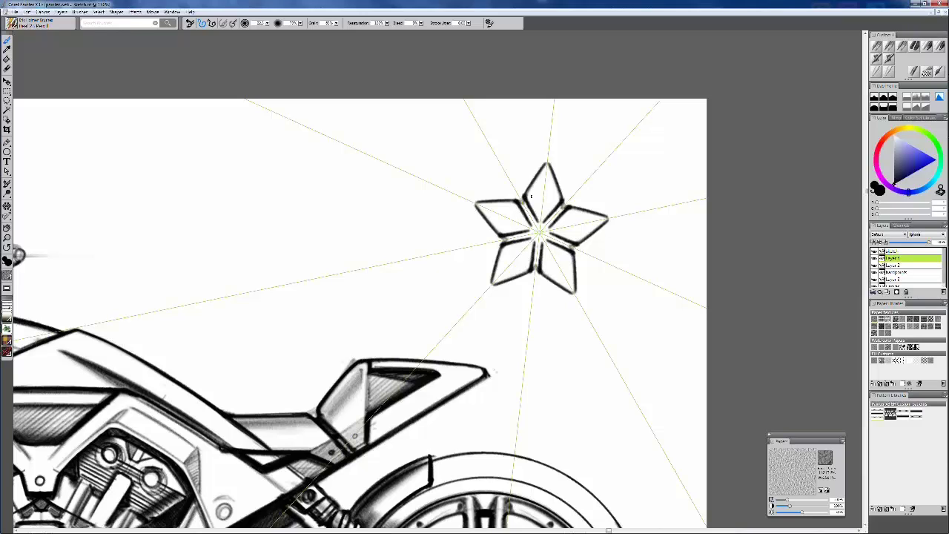
Redo the pencil strokes that outline the outer edges of the five-pointed star
key(ctrl+y)
key(ctrl+y)
key(ctrl+y)
key(ctrl+y)
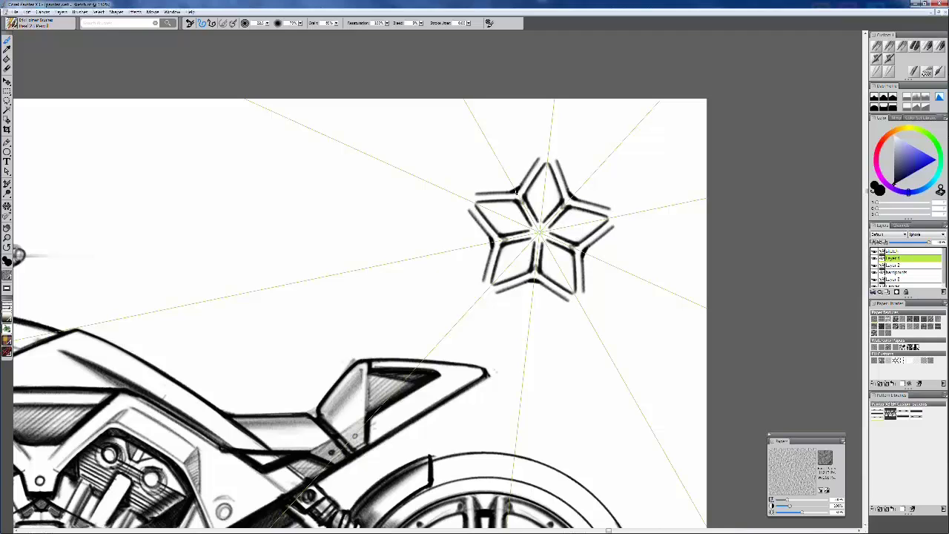
Pencil a circular rim around the five-pointed star, try small extra points between its arms, and undo those points
drag(517, 191, 539, 167)
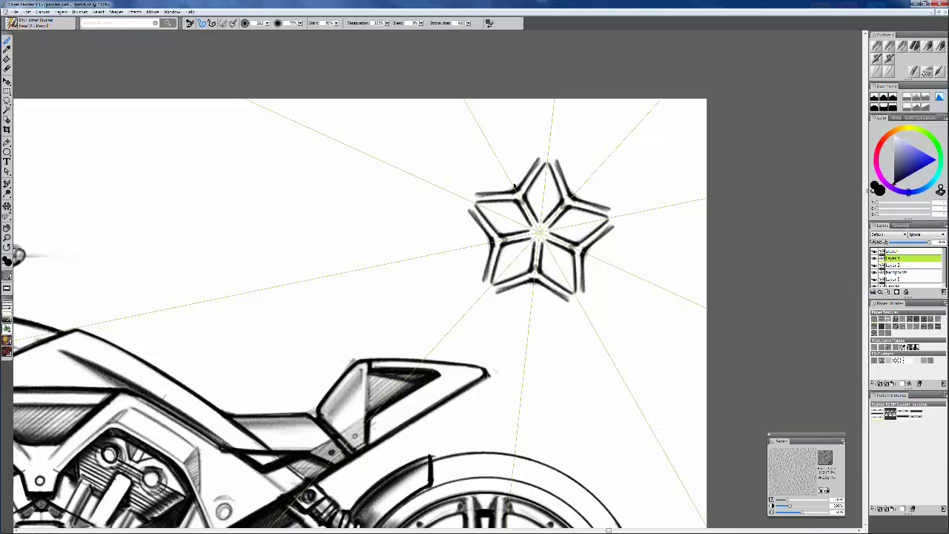
drag(475, 193, 542, 155)
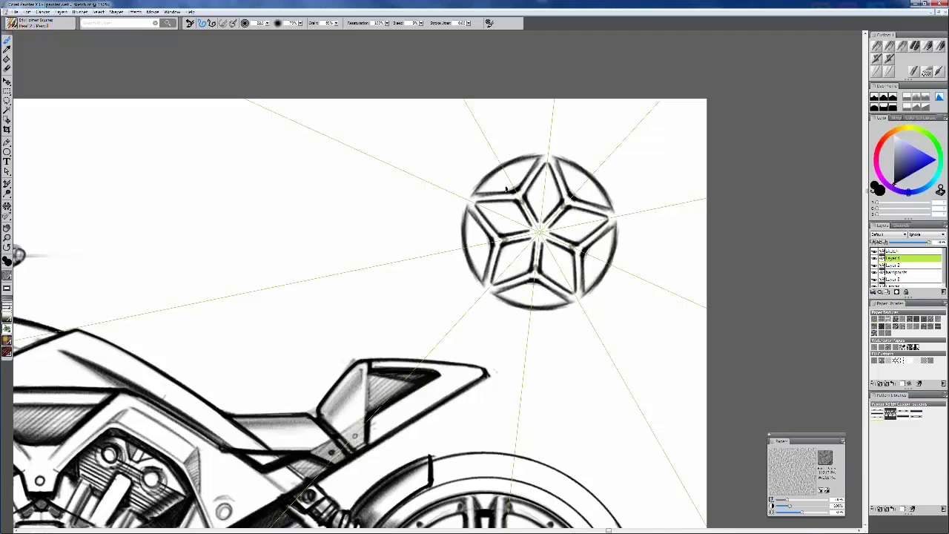
mouse_move(506, 188)
mouse_down()
mouse_move(508, 212)
mouse_move(517, 175)
mouse_up()
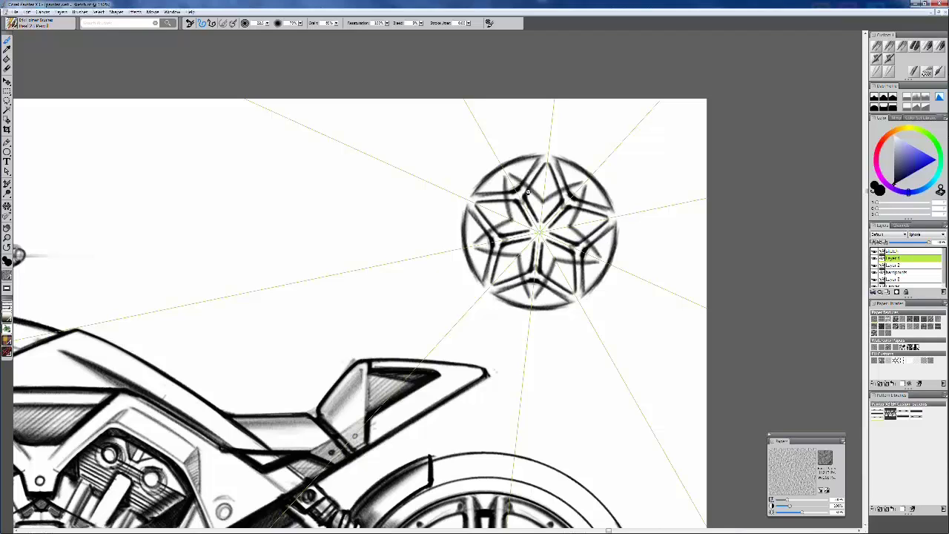
key(ctrl+z)
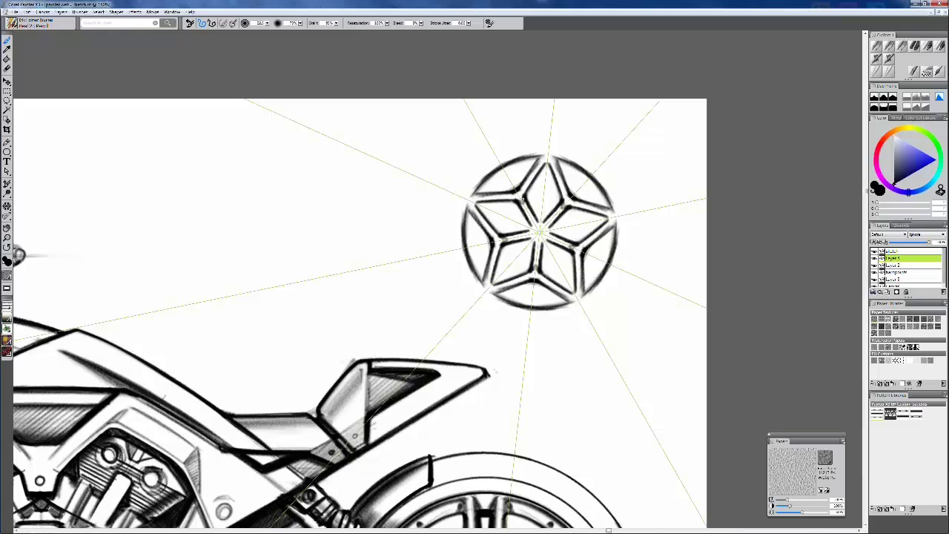
Set the new layer below the sketch to the Multiply composite method and pick a mid grey paint colour
key(ctrl+minus)
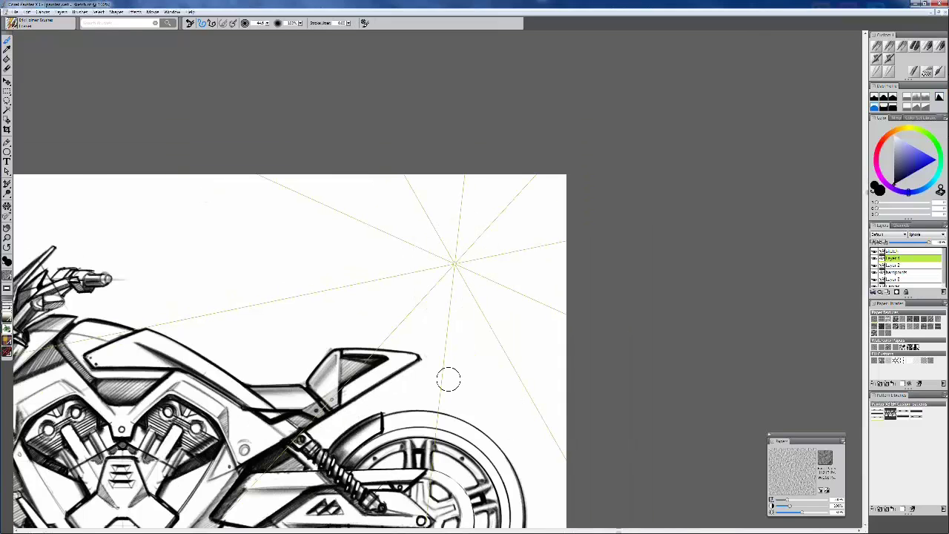
click(876, 72)
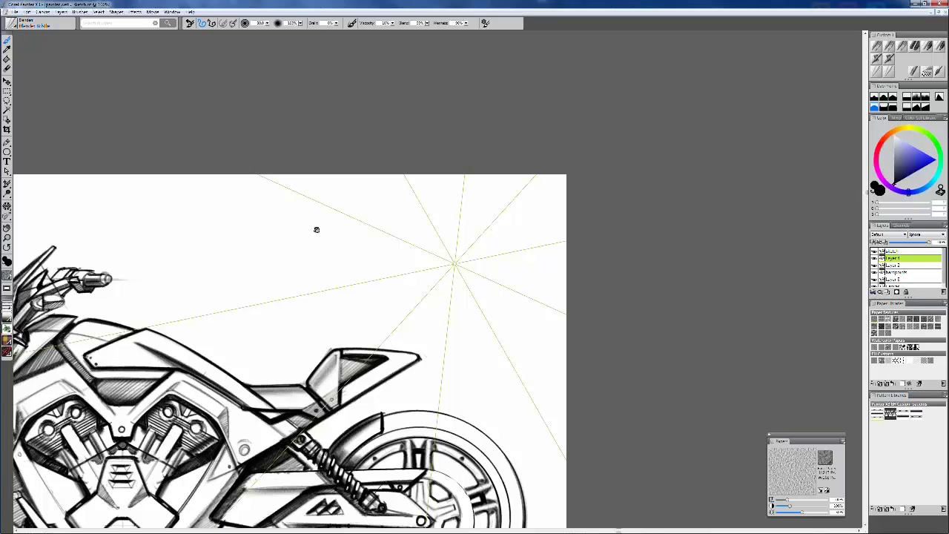
drag(316, 230, 371, 227)
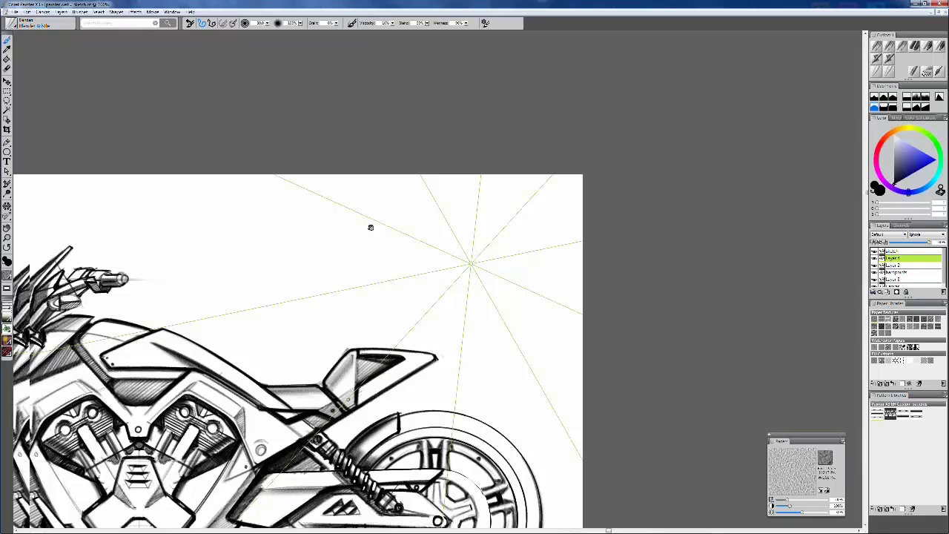
drag(371, 228, 480, 156)
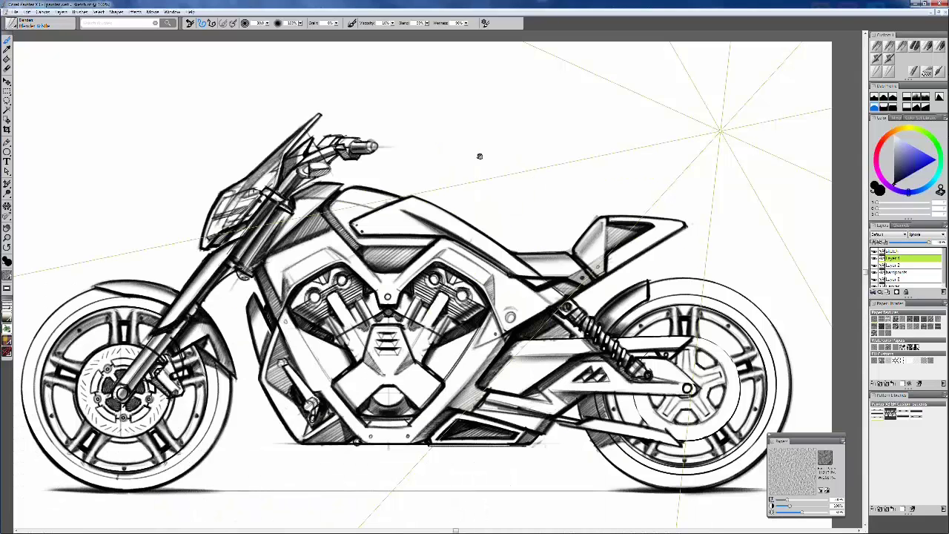
click(877, 46)
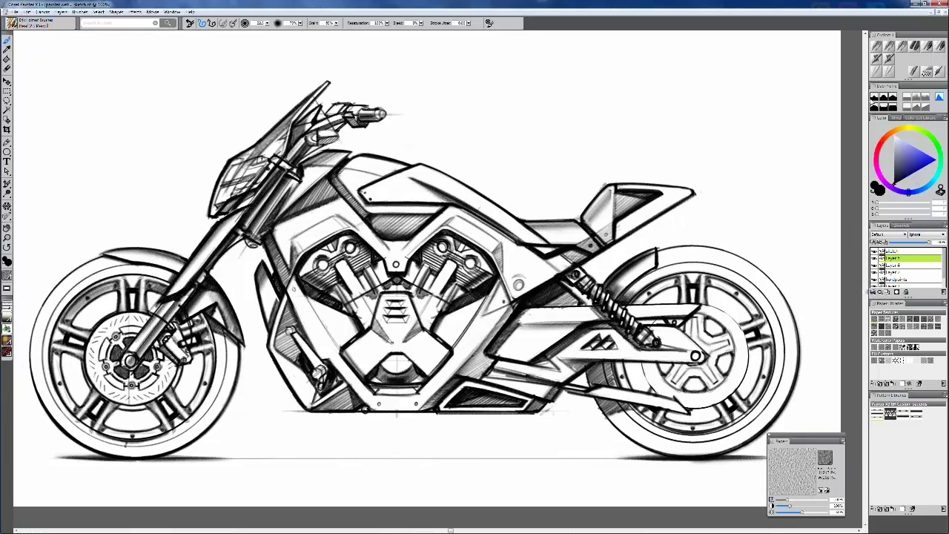
click(890, 234)
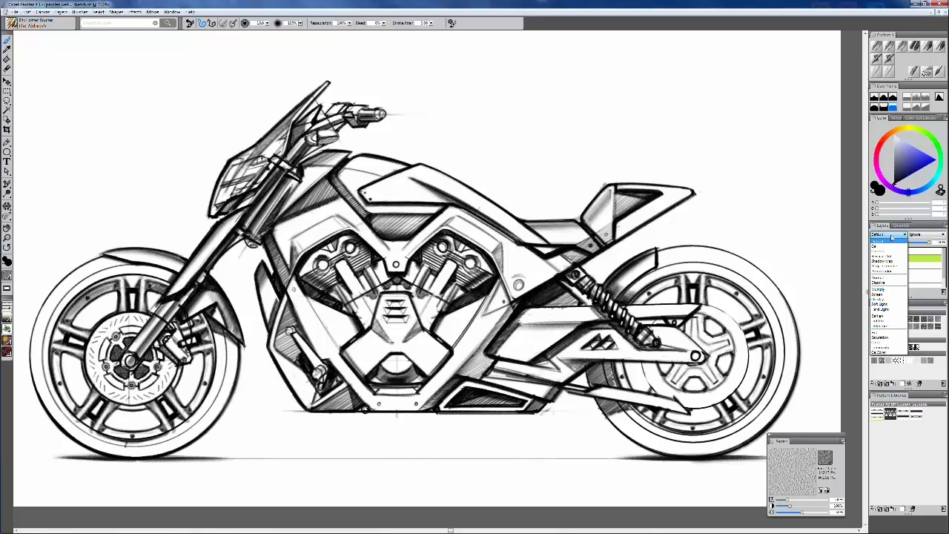
click(878, 289)
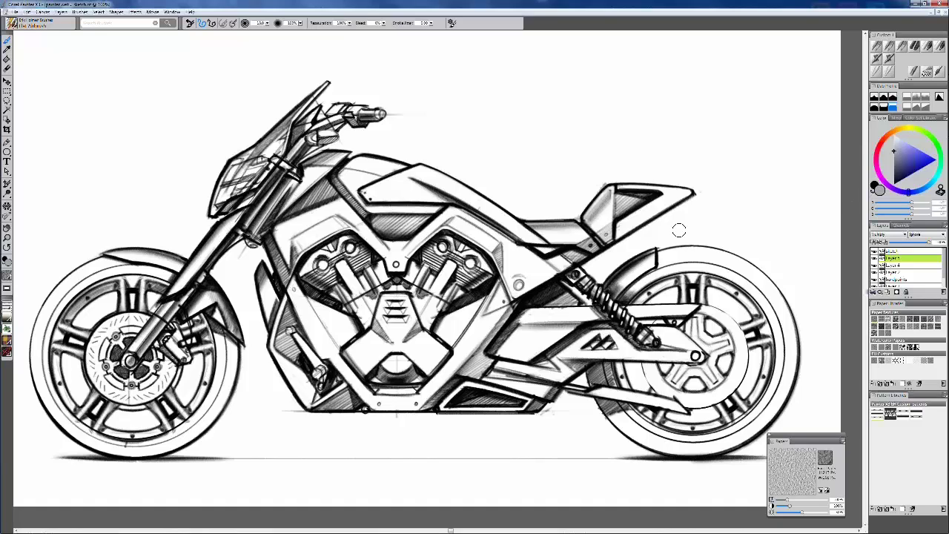
click(880, 191)
Try the Detail Airbrush with soft, wide grey strokes in the blank area above the seat, and undo them
click(877, 60)
drag(512, 110, 516, 118)
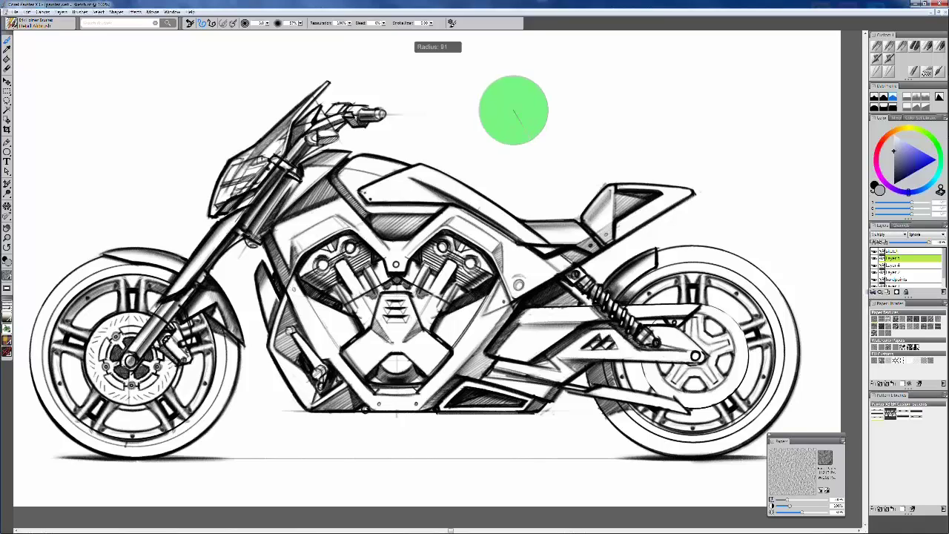
mouse_move(443, 159)
mouse_down()
mouse_move(656, 78)
mouse_move(678, 82)
mouse_move(646, 101)
mouse_move(684, 91)
mouse_up()
drag(500, 155, 678, 107)
drag(512, 172, 553, 165)
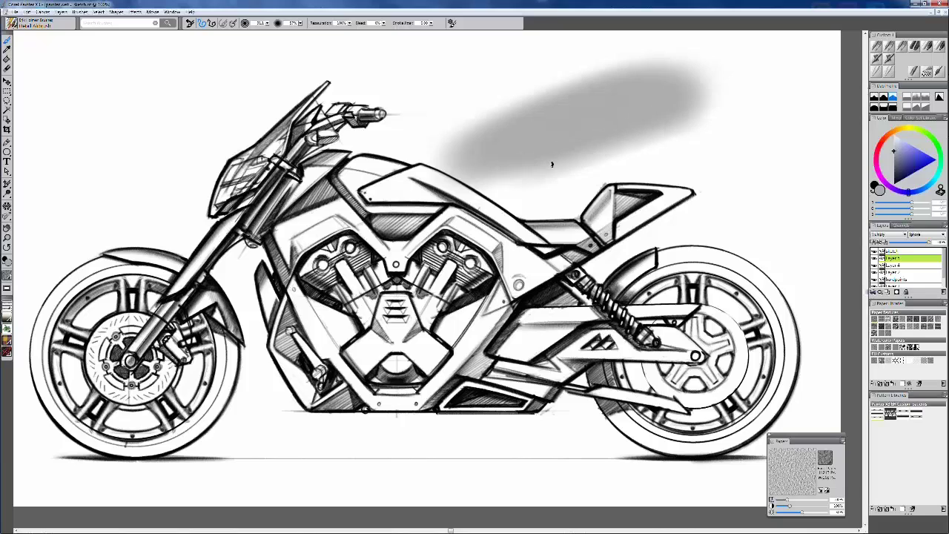
key(ctrl+z)
key(ctrl+z)
key(ctrl+z)
key(ctrl+z)
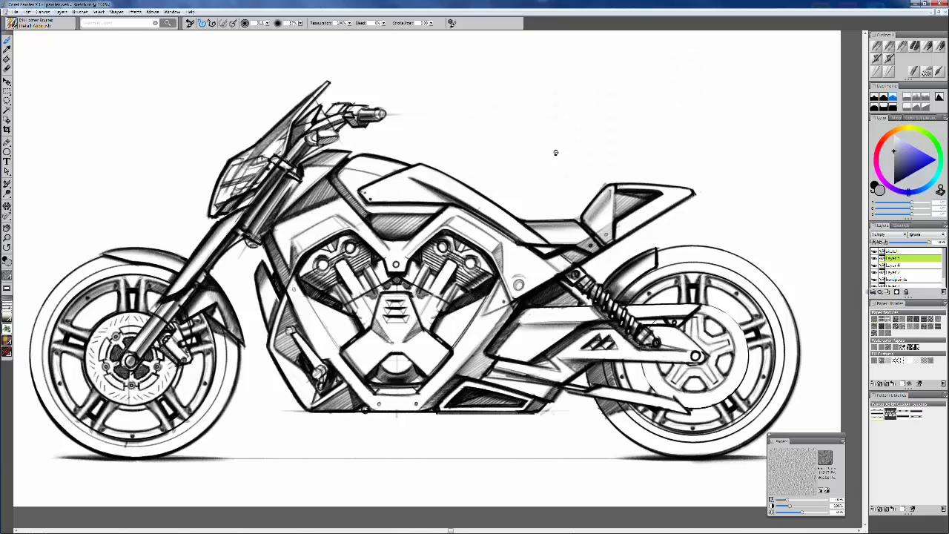
Switch to the hard-edged airbrush, test it with grey strokes above the seat, and undo the test strokes
click(892, 106)
drag(506, 138, 532, 135)
drag(491, 158, 673, 82)
drag(511, 149, 690, 87)
key(ctrl+z)
key(ctrl+z)
click(893, 109)
mouse_move(561, 127)
mouse_down()
mouse_move(614, 96)
mouse_move(564, 126)
mouse_up()
key(ctrl+z)
Try a broad grey airbrush stroke over the front frame beside the engine, and undo it
mouse_move(354, 222)
mouse_down()
mouse_move(337, 222)
mouse_move(343, 184)
mouse_move(297, 178)
mouse_move(265, 215)
mouse_move(275, 209)
mouse_move(296, 240)
mouse_move(320, 317)
mouse_up()
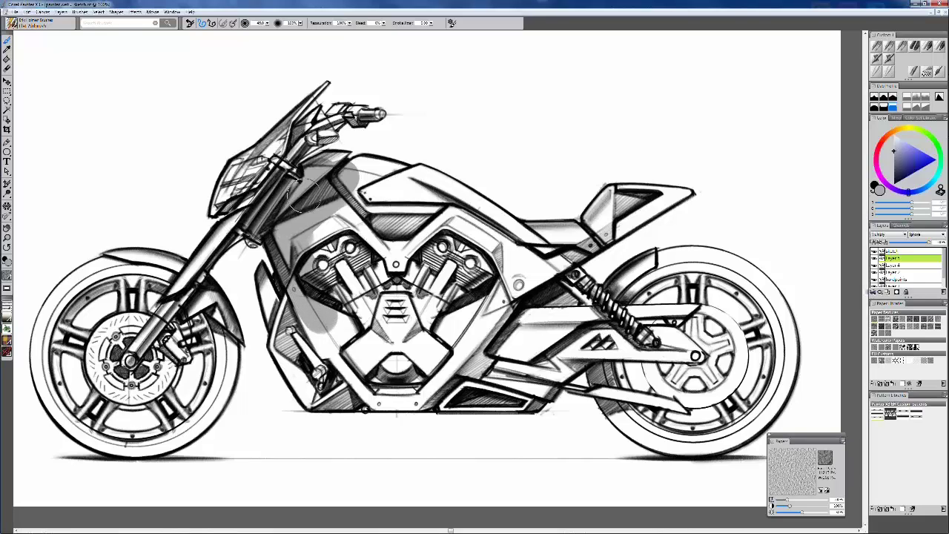
key(ctrl+z)
key(ctrl+z)
key(ctrl+z)
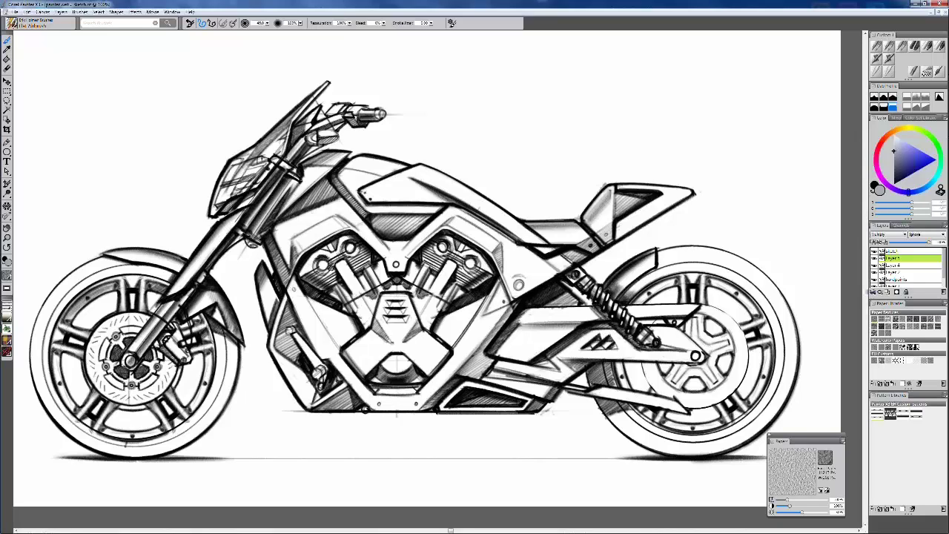
Airbrush flat grey over the upper part of the front tyre, the upper rim and its top spokes
drag(377, 248, 454, 219)
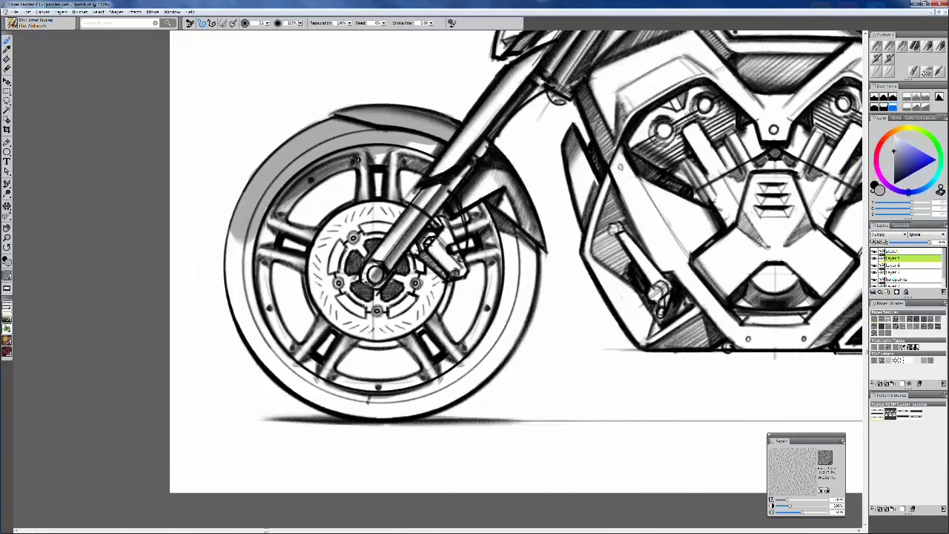
drag(363, 159, 364, 200)
mouse_move(379, 144)
mouse_down()
mouse_move(397, 181)
mouse_move(393, 200)
mouse_up()
drag(404, 154, 433, 151)
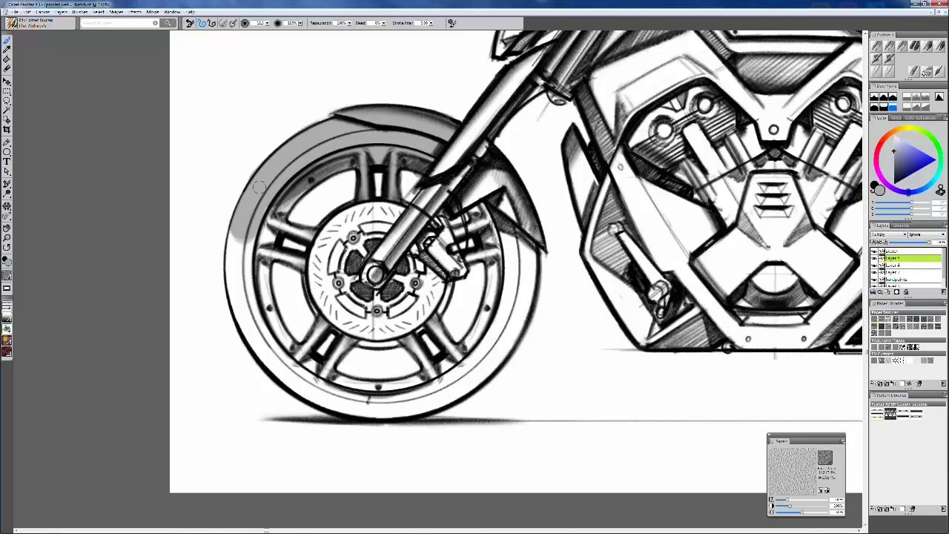
Airbrush the same grey over the remaining side and lower parts of the front tyre, rim and spokes
mouse_move(238, 231)
mouse_down()
mouse_move(236, 298)
mouse_move(246, 323)
mouse_move(268, 195)
mouse_move(261, 273)
mouse_up()
mouse_move(277, 234)
mouse_down()
mouse_move(297, 199)
mouse_move(282, 214)
mouse_move(279, 339)
mouse_move(295, 232)
mouse_move(302, 265)
mouse_up()
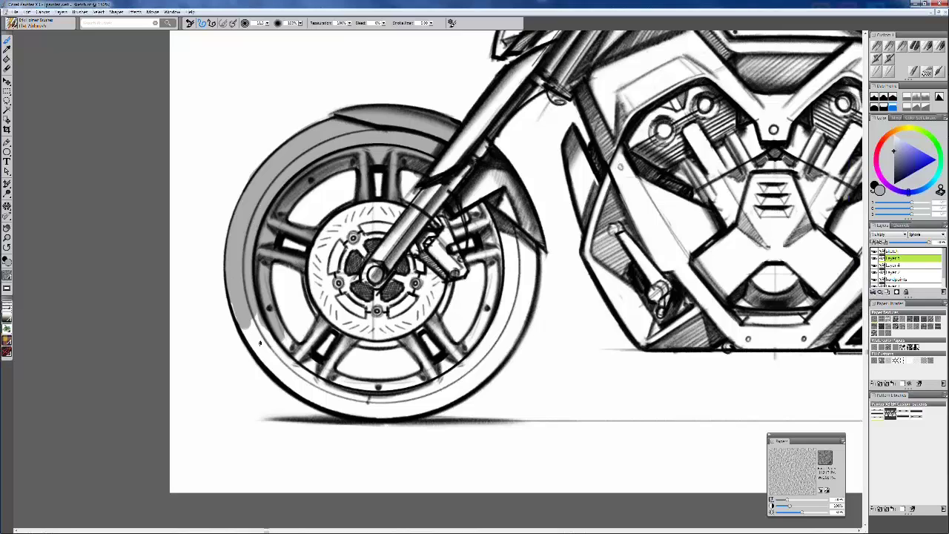
drag(250, 320, 263, 353)
mouse_move(234, 306)
mouse_down()
mouse_move(260, 348)
mouse_move(250, 340)
mouse_move(246, 304)
mouse_move(288, 379)
mouse_move(249, 300)
mouse_move(308, 381)
mouse_move(324, 382)
mouse_move(327, 369)
mouse_move(289, 379)
mouse_move(322, 400)
mouse_move(358, 396)
mouse_move(343, 383)
mouse_move(432, 384)
mouse_move(364, 411)
mouse_move(384, 414)
mouse_move(451, 383)
mouse_move(428, 394)
mouse_move(486, 344)
mouse_move(448, 366)
mouse_up()
mouse_move(481, 338)
mouse_down()
mouse_move(519, 230)
mouse_move(524, 293)
mouse_move(515, 337)
mouse_move(482, 385)
mouse_move(523, 262)
mouse_move(508, 315)
mouse_up()
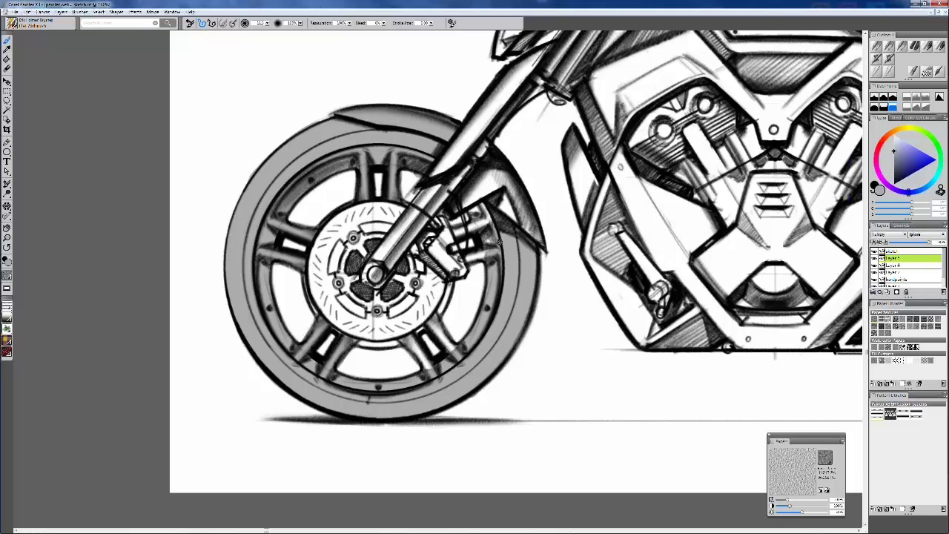
drag(499, 241, 515, 280)
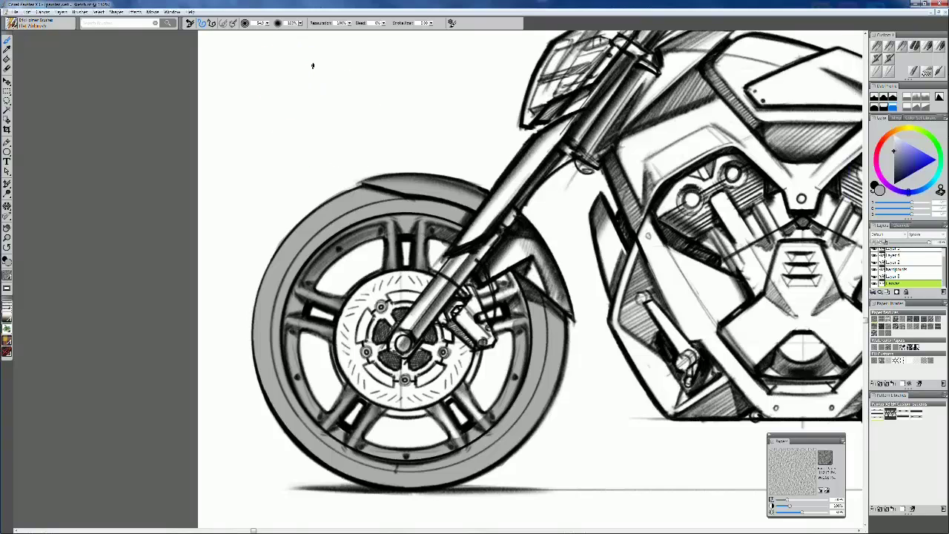
Fill a circular selection above the front wheel with flat grey on the canvas layer, and feather the selection
drag(314, 63, 323, 115)
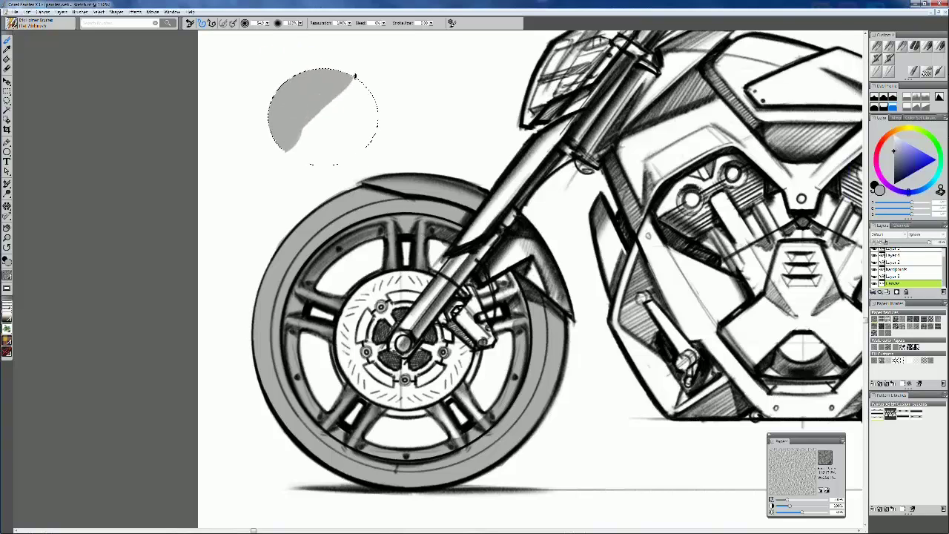
drag(354, 75, 328, 180)
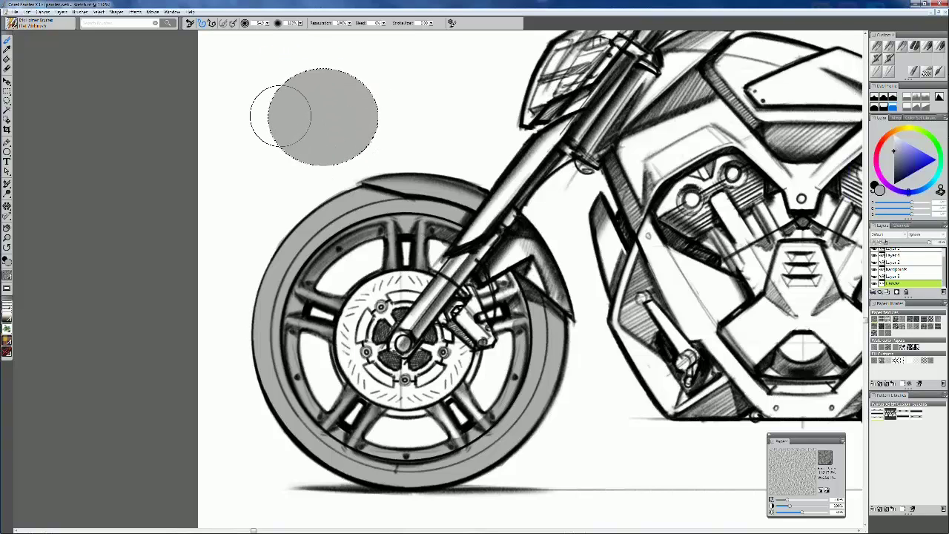
click(98, 12)
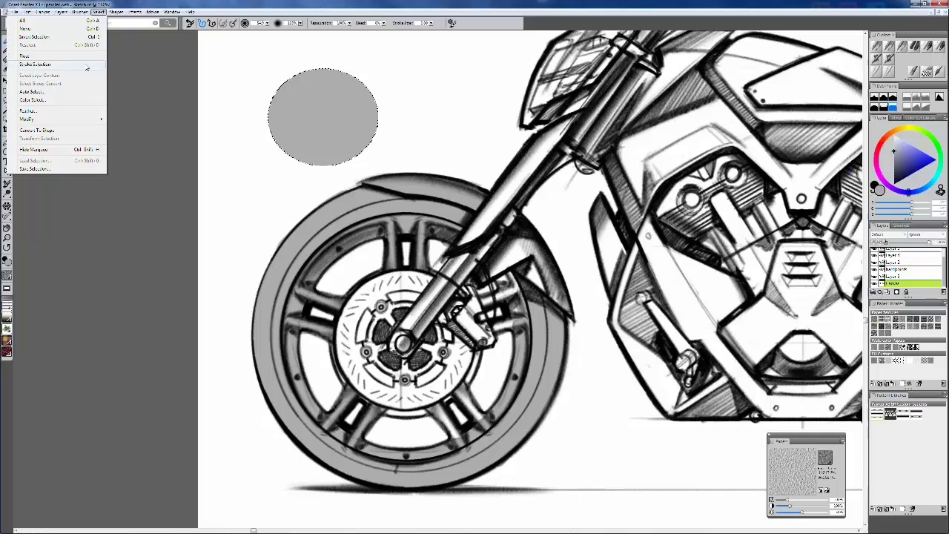
click(101, 114)
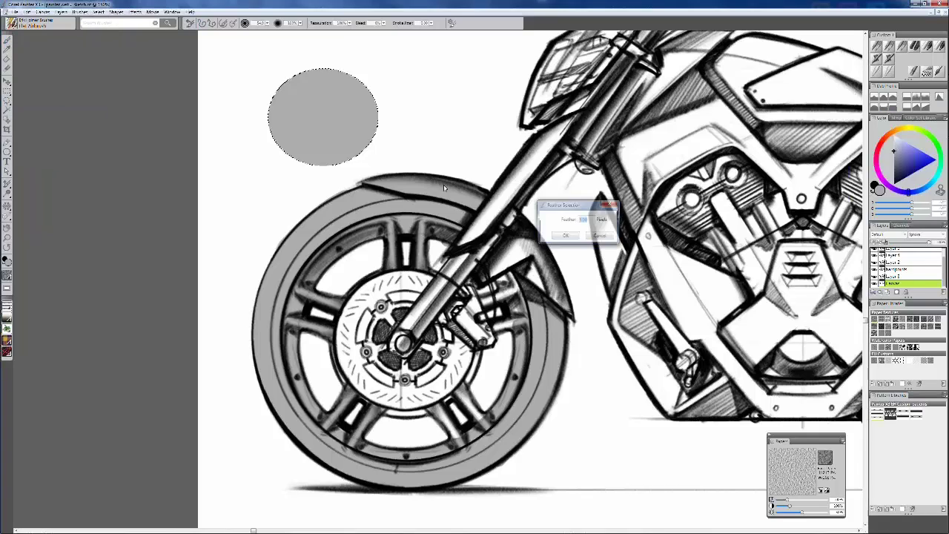
key(Return)
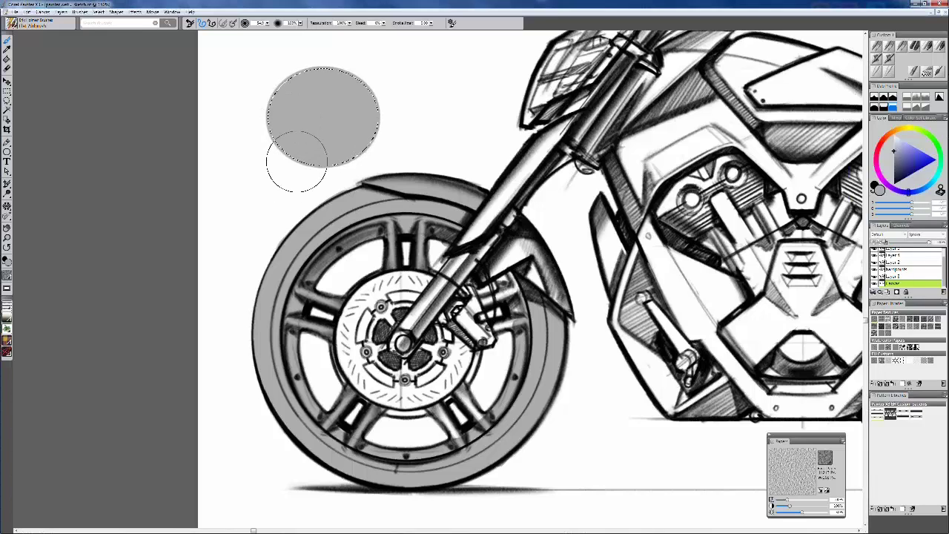
Hide the selection marquee and shade the circle into a sphere with the Detail Airbrush, using dark grey below and white highlights
key(ctrl+d)
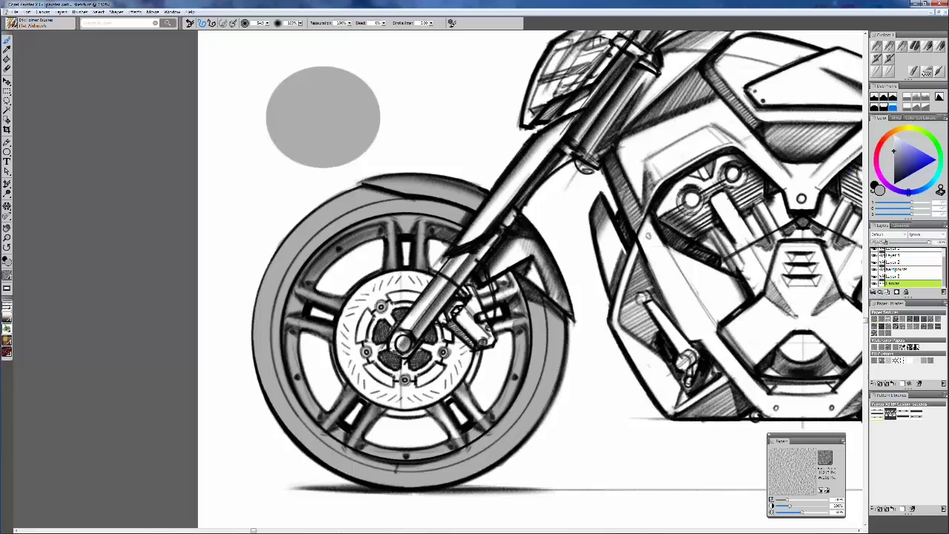
click(893, 171)
click(876, 46)
drag(289, 48, 341, 47)
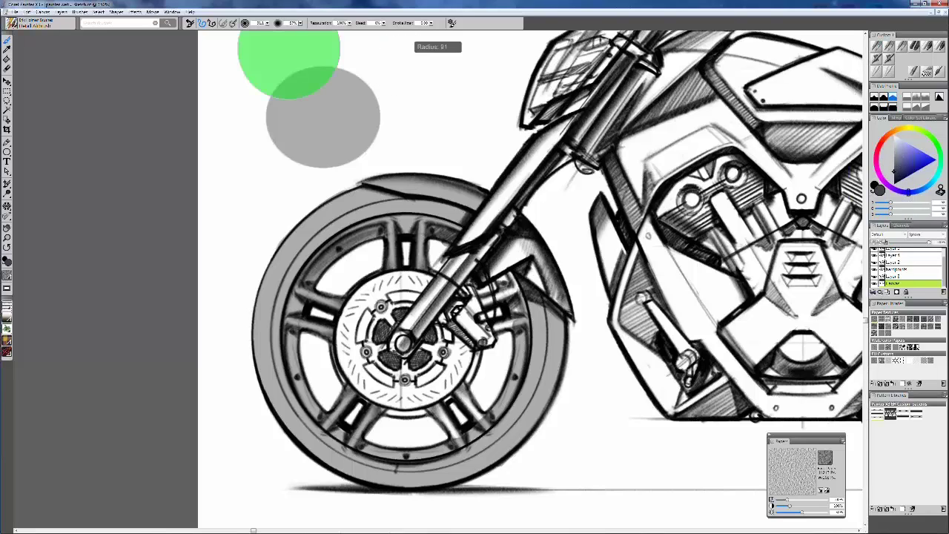
mouse_move(271, 135)
mouse_down()
mouse_move(379, 159)
mouse_move(338, 154)
mouse_move(377, 146)
mouse_move(378, 125)
mouse_up()
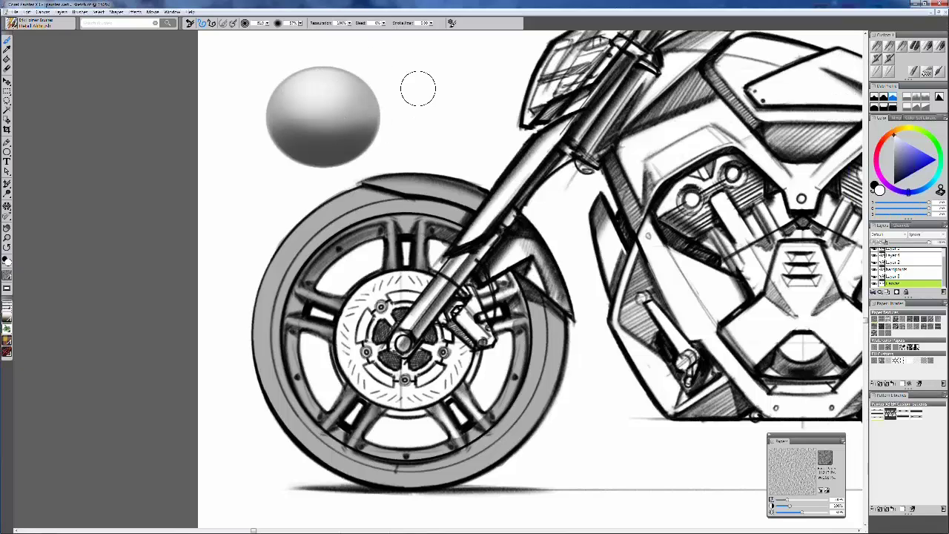
mouse_move(376, 173)
mouse_down()
mouse_move(274, 158)
mouse_move(296, 167)
mouse_move(364, 155)
mouse_up()
Save the circular selection as a new mask named sphere
click(116, 12)
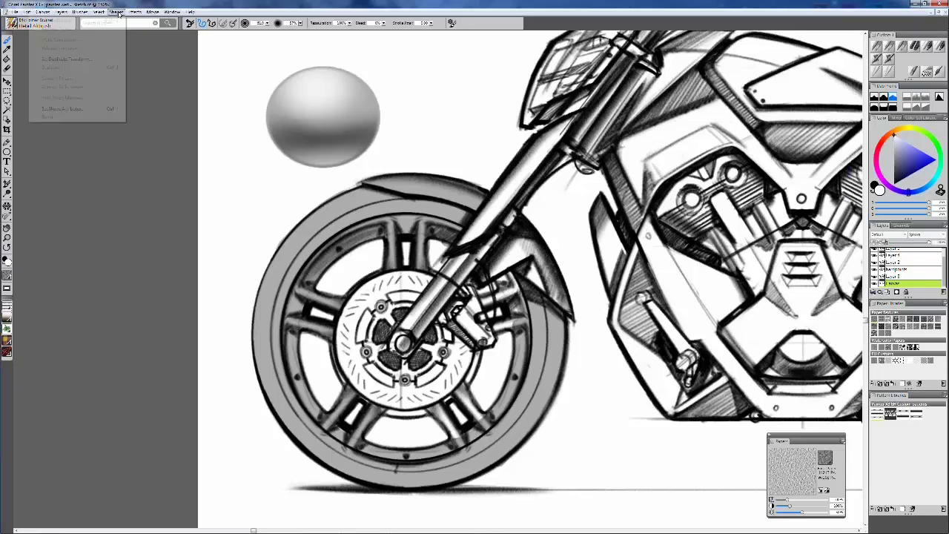
mouse_move(98, 12)
click(85, 169)
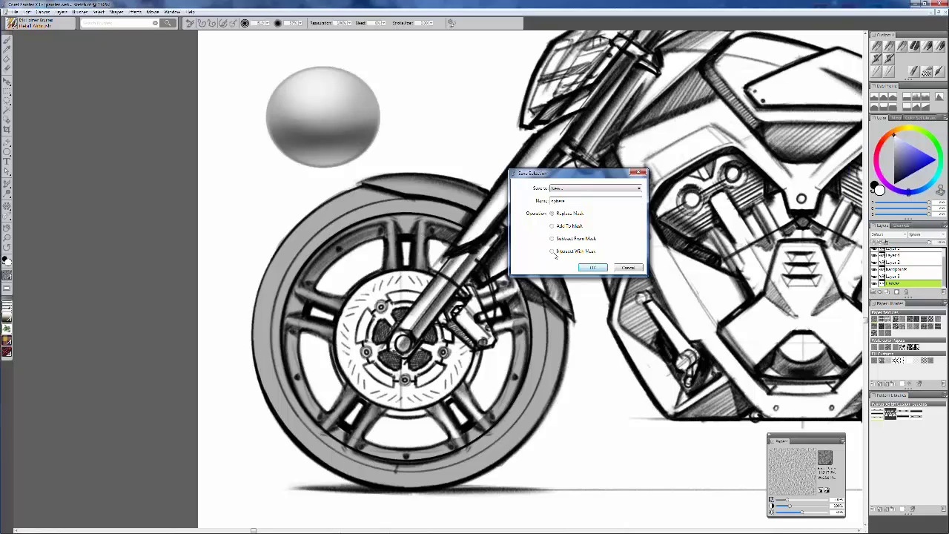
click(590, 268)
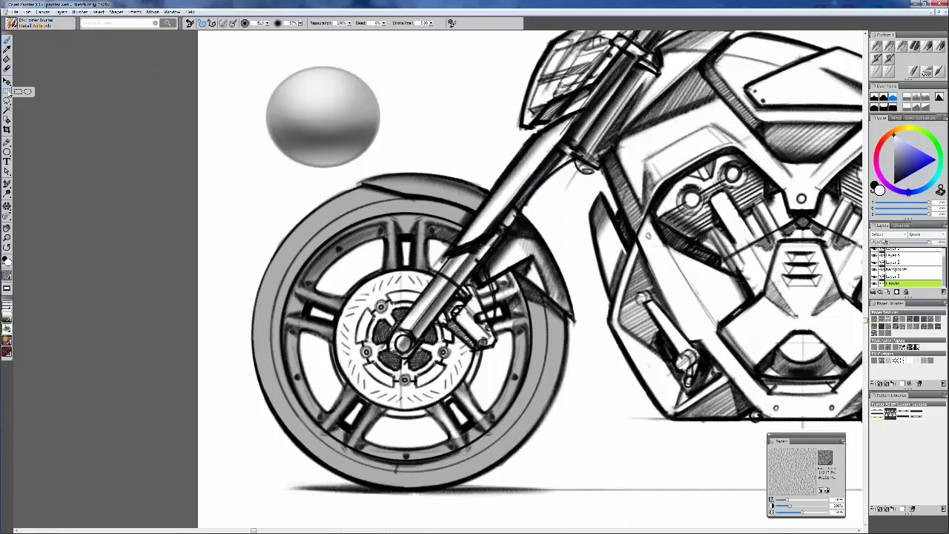
Make an oval selection overlapping the sphere's right edge and save it as a new mask named oval
click(7, 91)
drag(339, 90, 445, 141)
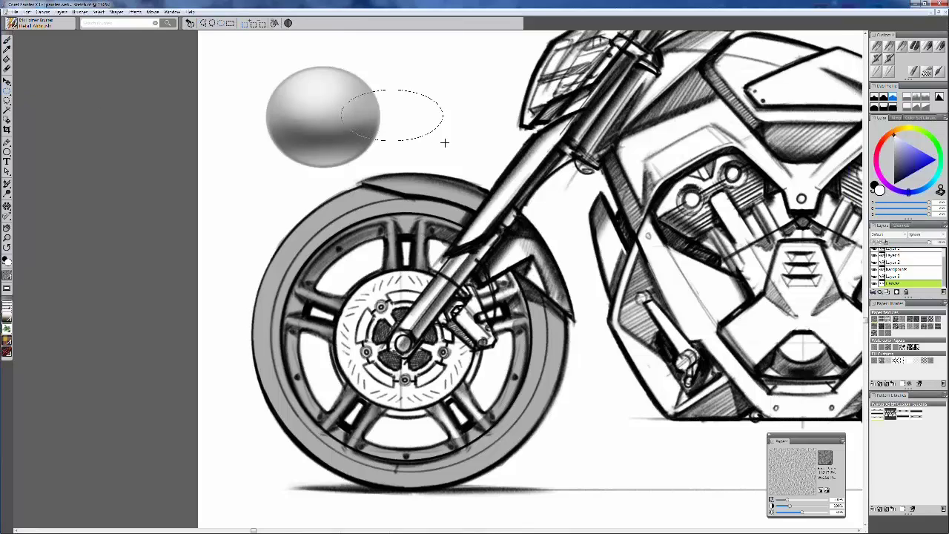
click(117, 12)
mouse_move(99, 12)
click(91, 169)
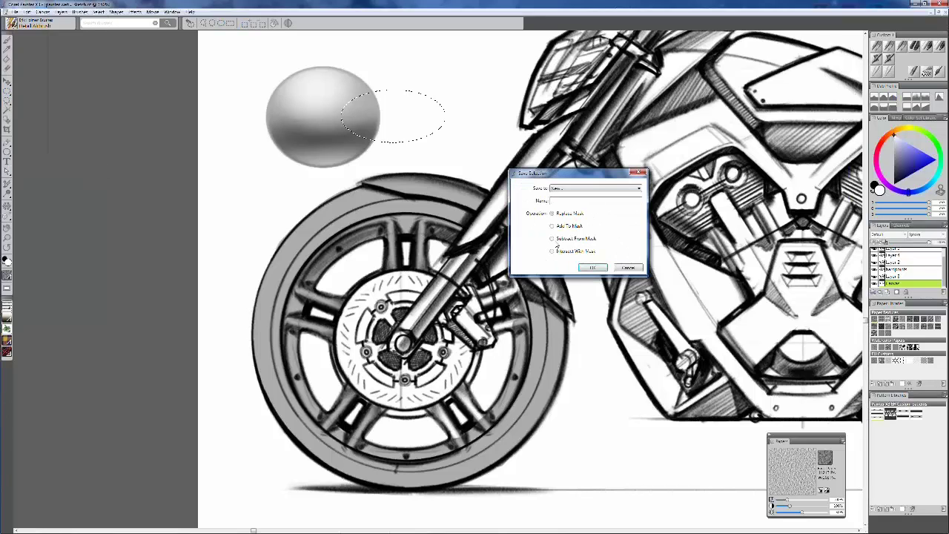
text(oval)
key(Return)
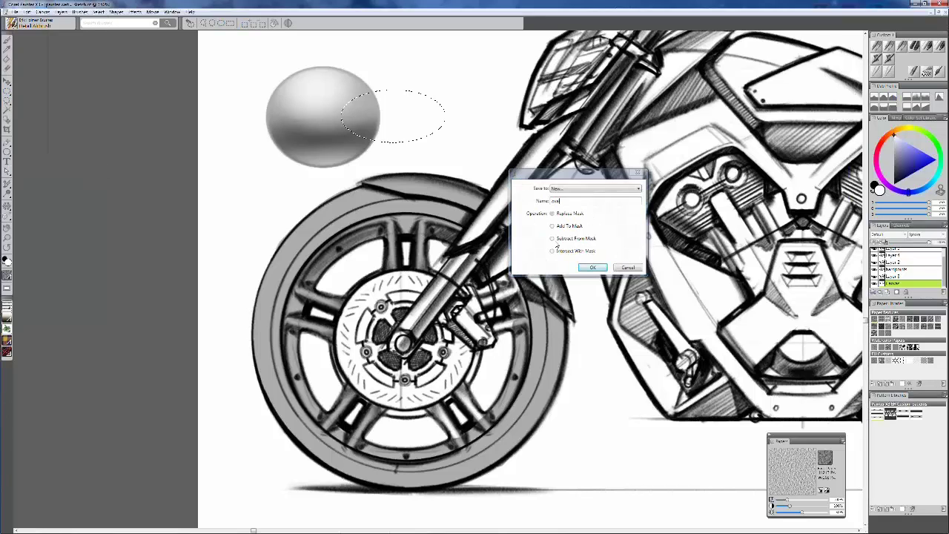
Restore the oval selection and load the saved sphere mask with Add To Selection to combine both shapes
key(ctrl+d)
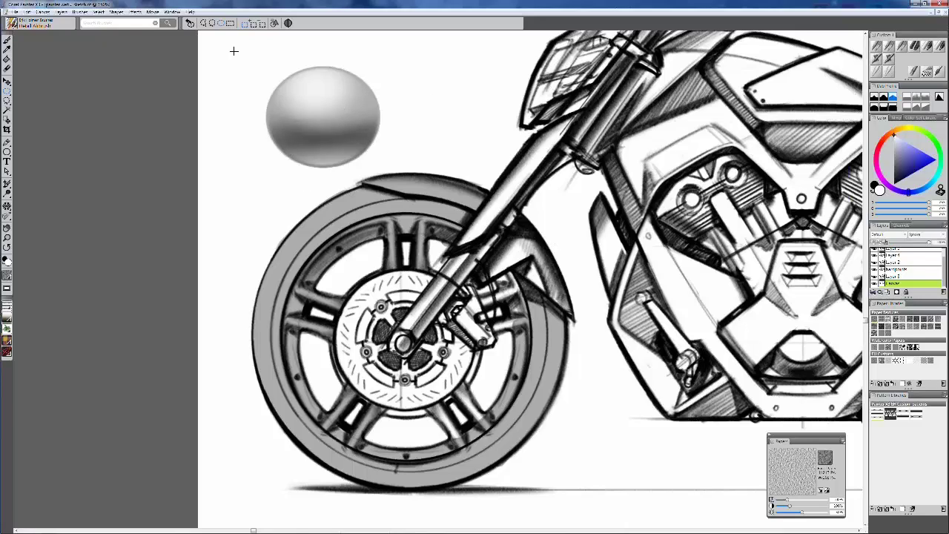
key(ctrl+z)
double_click(109, 7)
double_click(109, 7)
key(ctrl+shift+g)
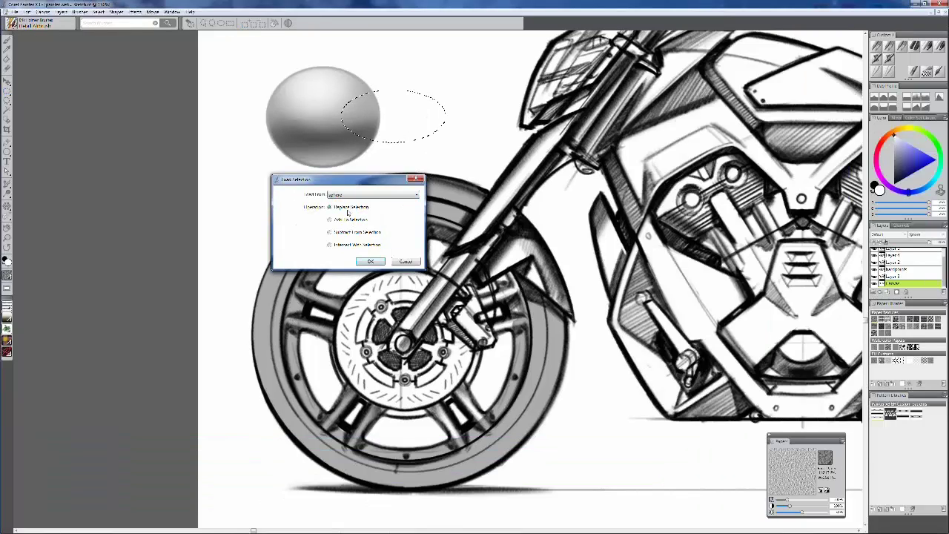
click(349, 220)
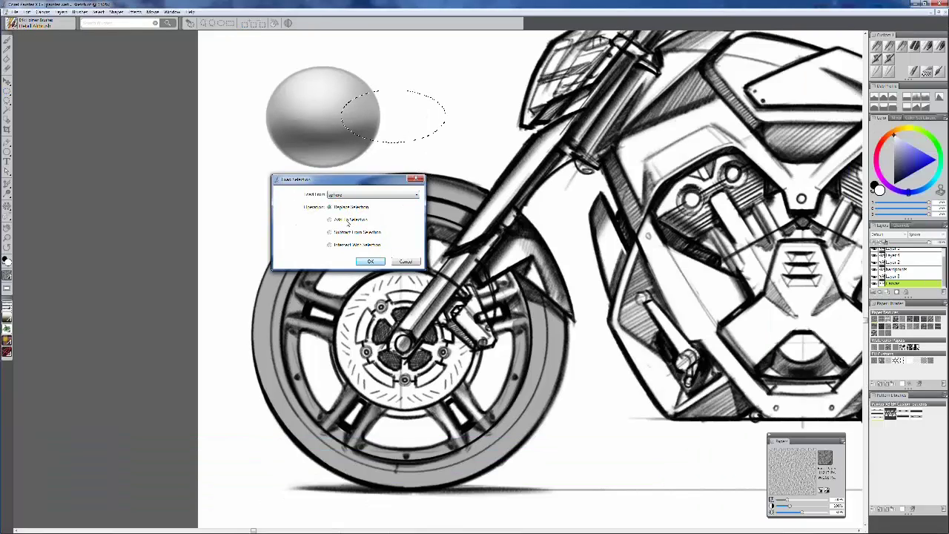
click(371, 261)
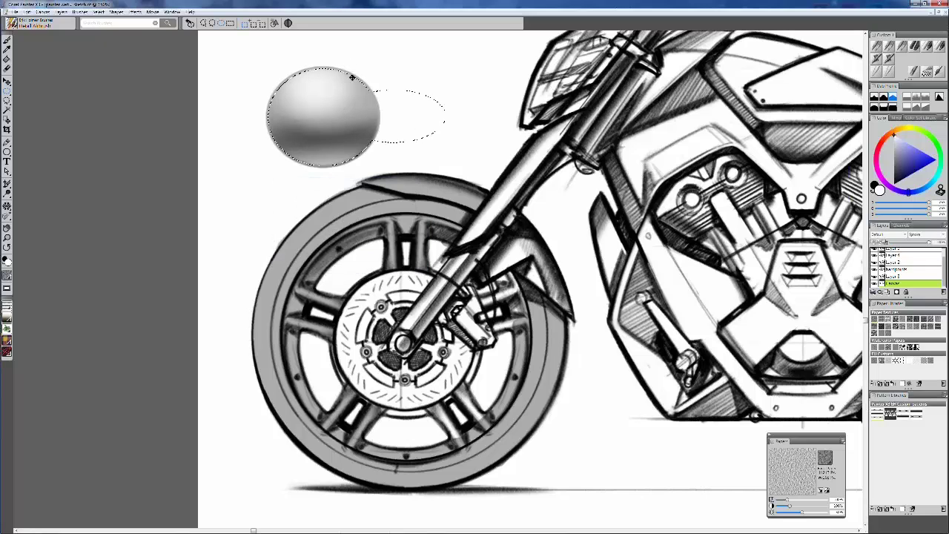
Airbrush the oval part of the combined selection mid grey, and darken its lower edge and the junction with the sphere
key(b)
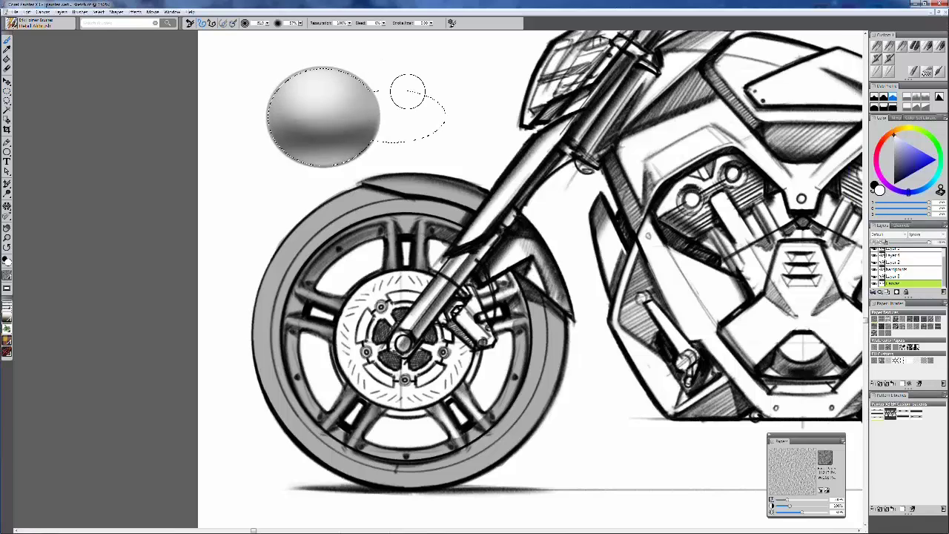
click(893, 154)
mouse_move(426, 122)
mouse_down()
mouse_move(414, 59)
mouse_move(416, 69)
mouse_up()
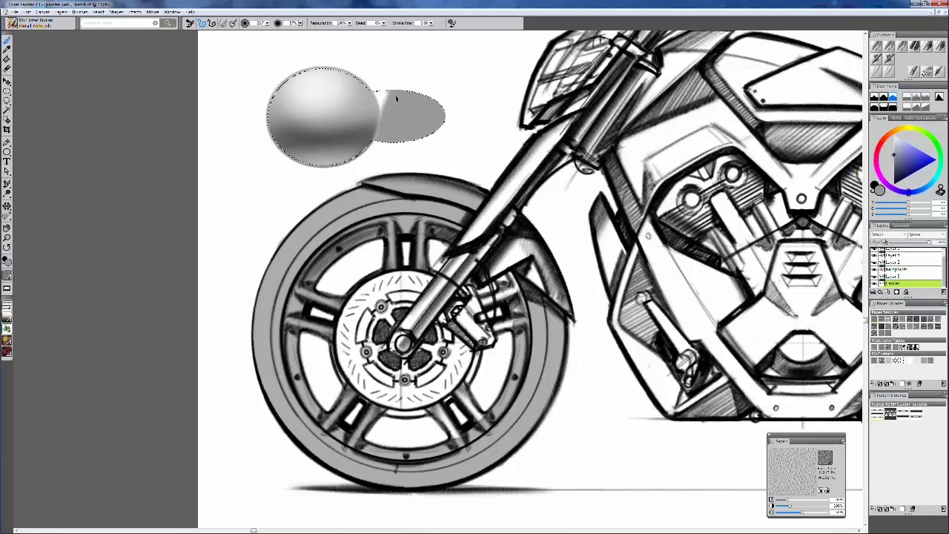
click(894, 166)
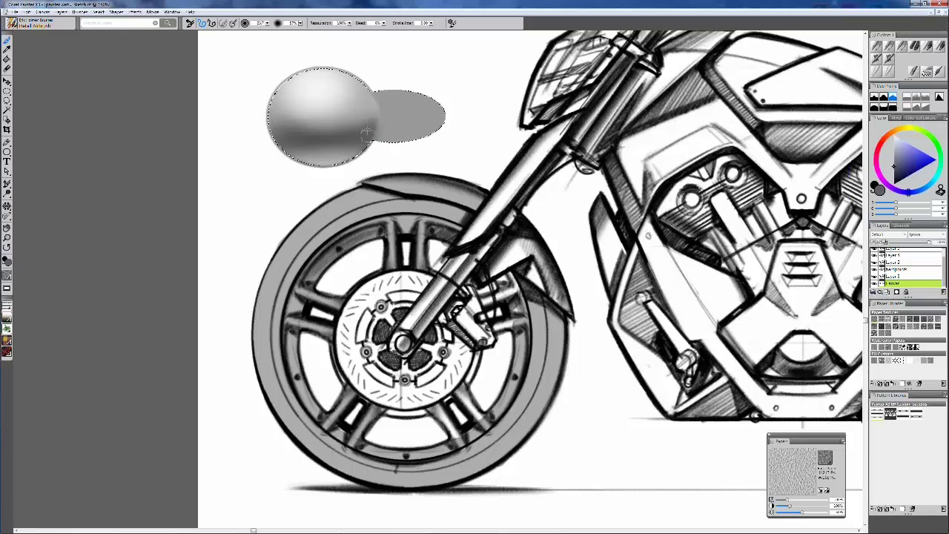
key(ctrl+d)
mouse_move(375, 142)
mouse_down()
mouse_move(394, 127)
mouse_move(393, 139)
mouse_up()
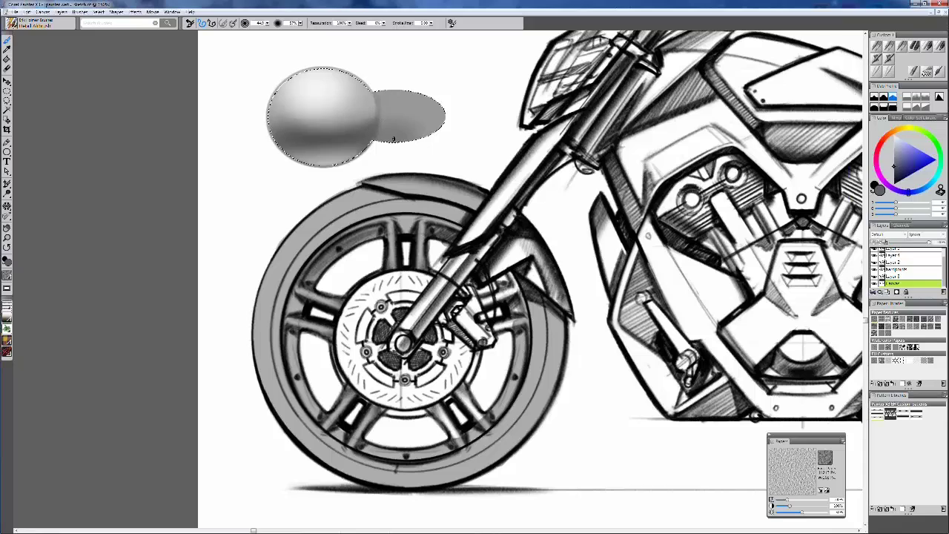
Add soft white highlights along the upper side of the oval form and deselect the combined shape
alt+click(372, 80)
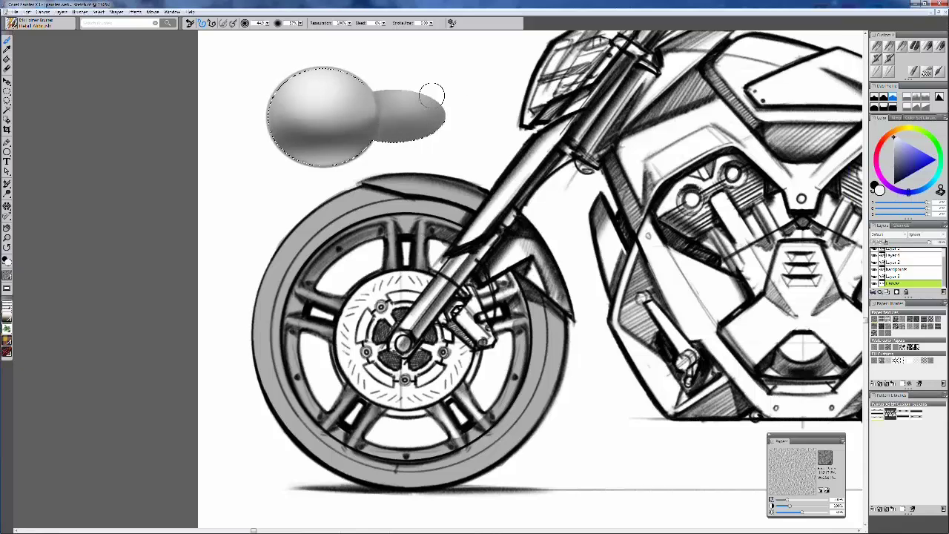
drag(396, 73, 402, 69)
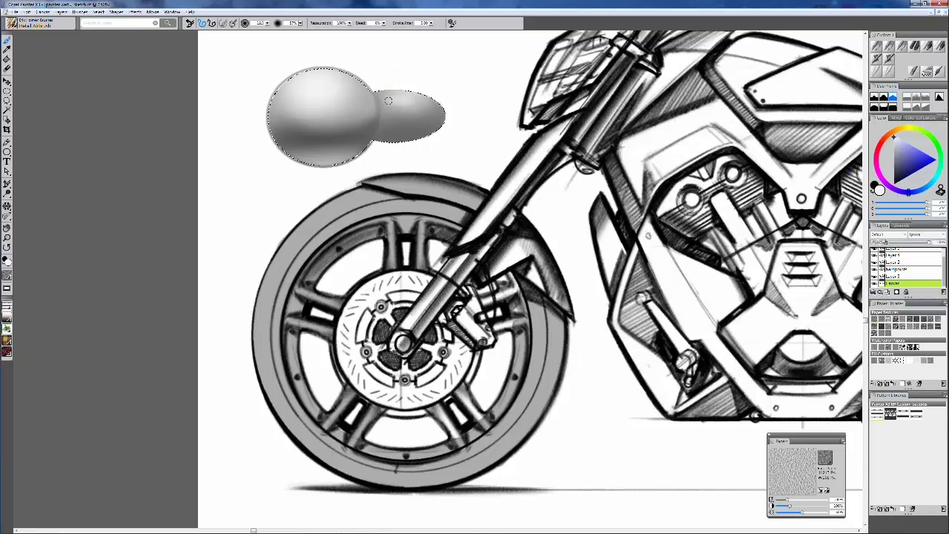
drag(389, 101, 410, 101)
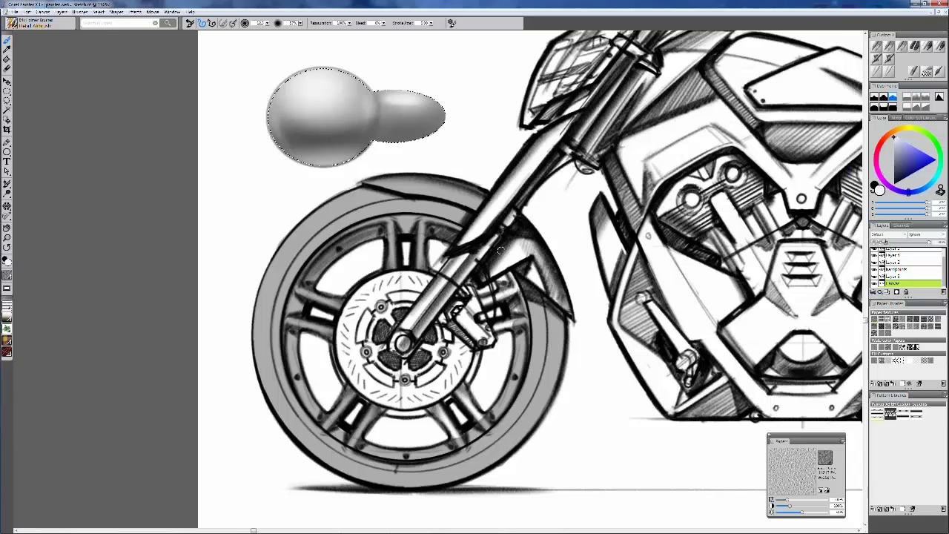
key(ctrl+d)
Select the Multiply layer holding the front tyre's grey tone and airbrush flat light grey onto the brake disc's inner segments
key(ctrl+minus)
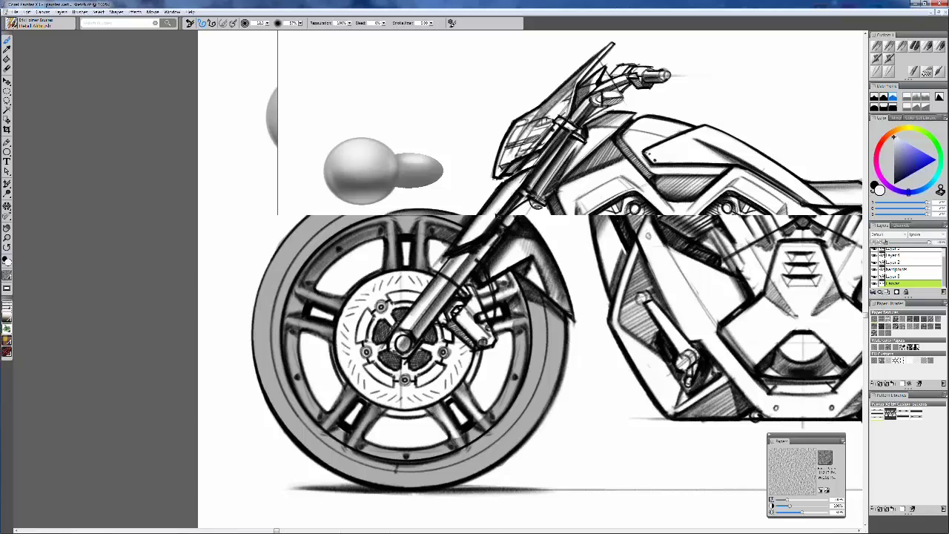
drag(839, 143, 679, 202)
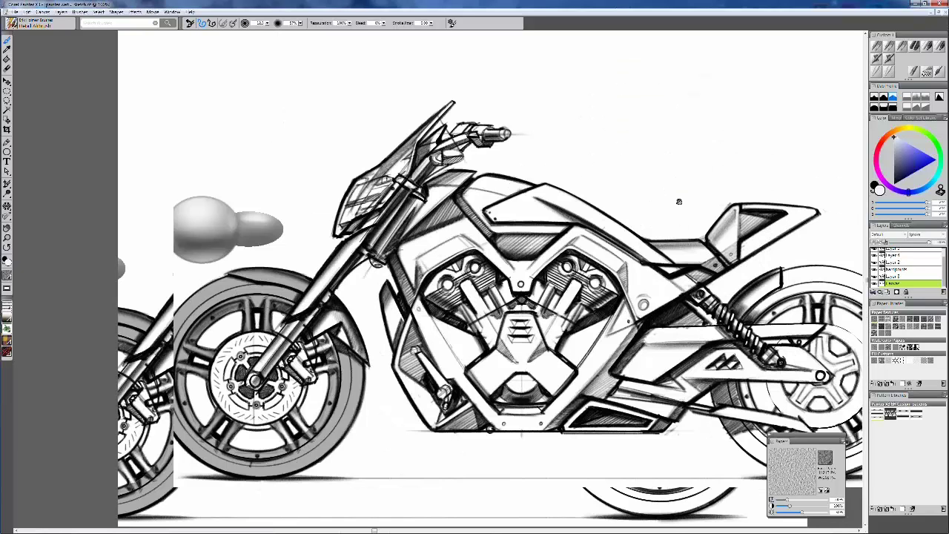
key(ctrl+plus)
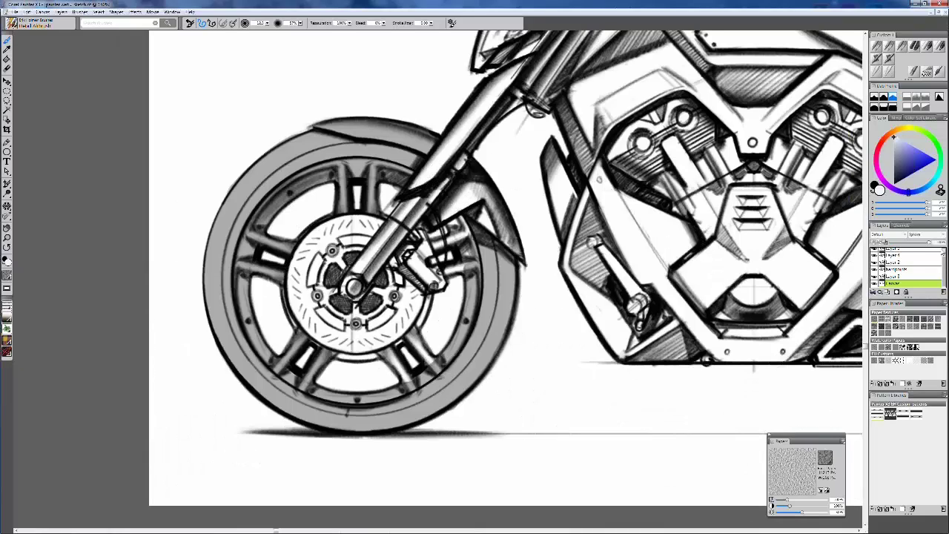
drag(944, 259, 945, 258)
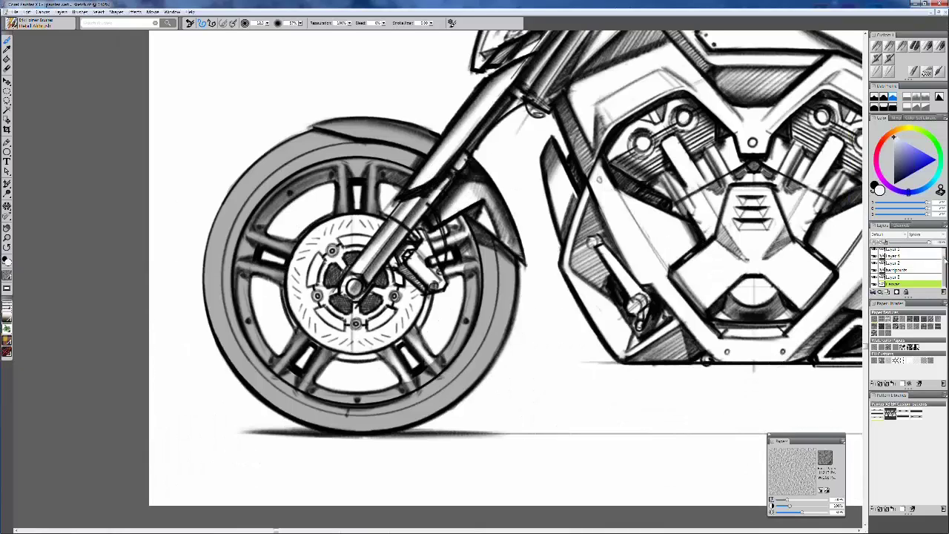
scroll(945, 260, up, 1)
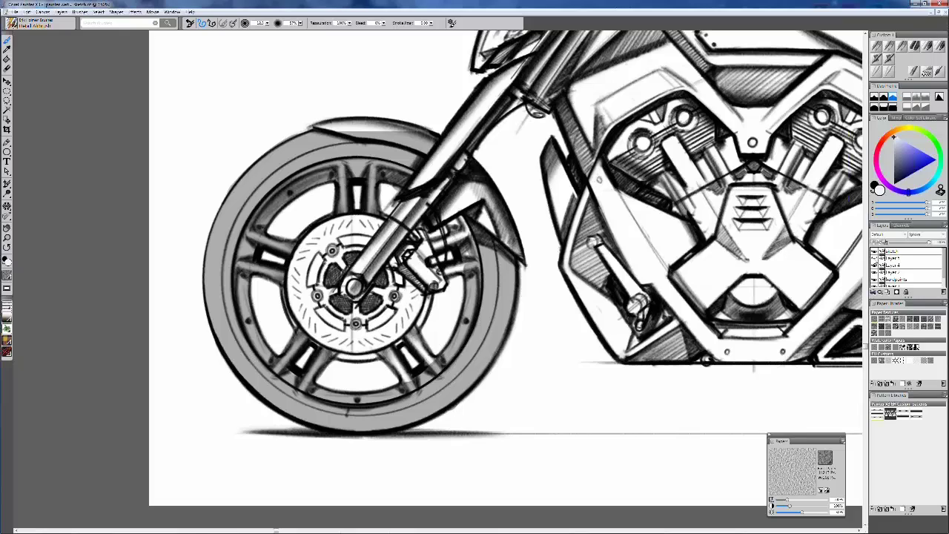
click(874, 258)
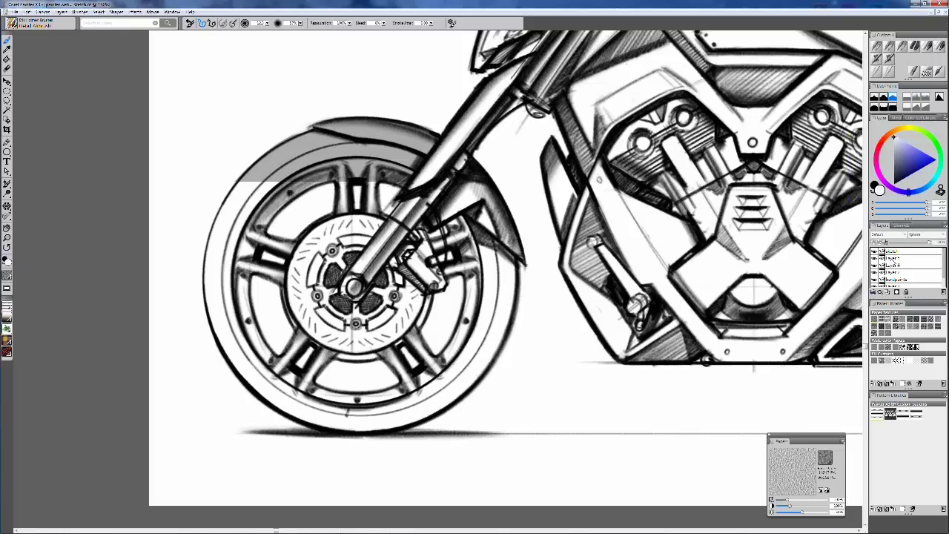
click(894, 258)
click(876, 59)
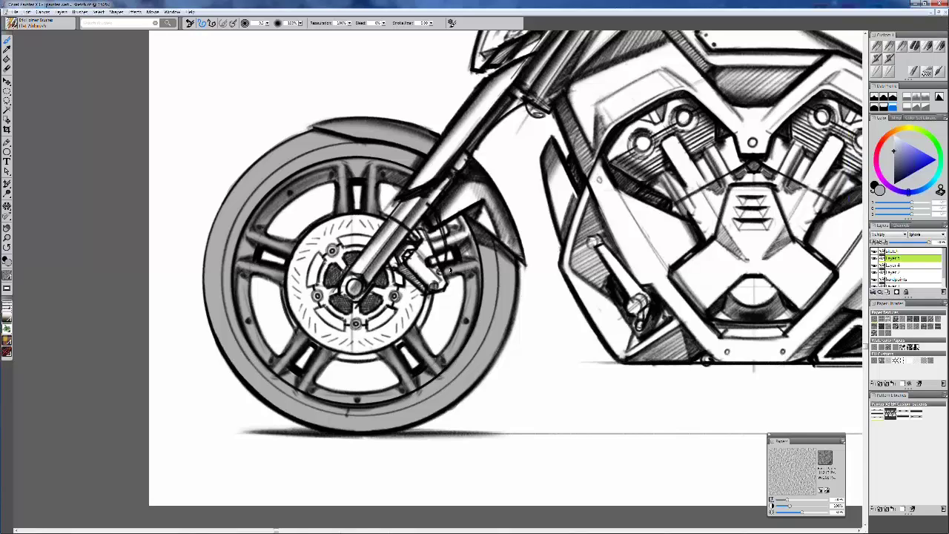
mouse_move(464, 234)
mouse_down()
mouse_move(437, 245)
mouse_move(461, 223)
mouse_up()
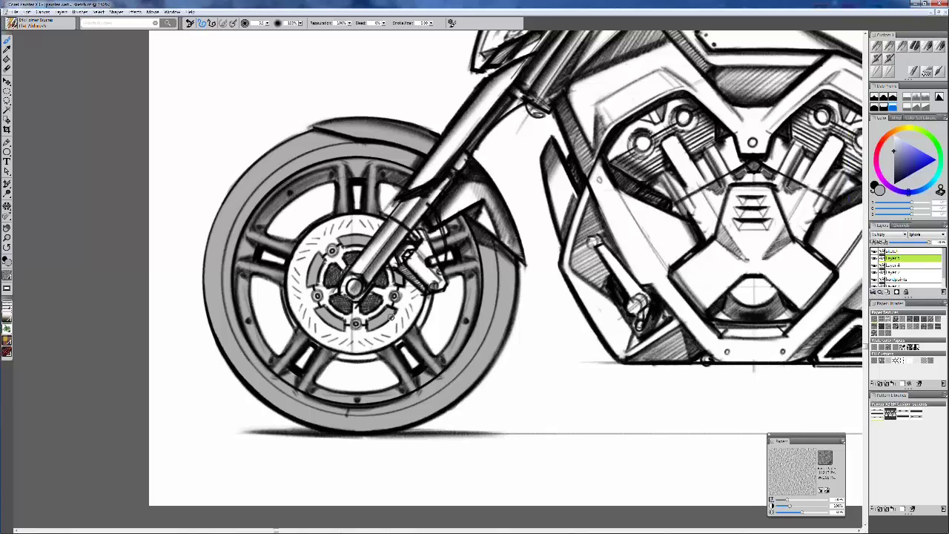
Preserve the layer's transparency and shade the front tyre's lower part and sides darker grey with a Detail Airbrush at radius 129
click(895, 159)
click(893, 166)
click(875, 244)
click(881, 71)
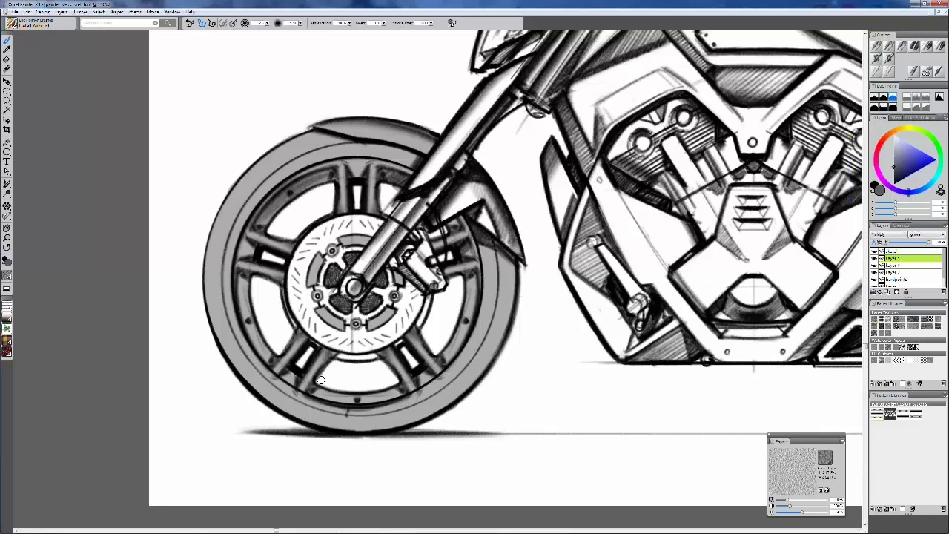
drag(270, 341, 321, 389)
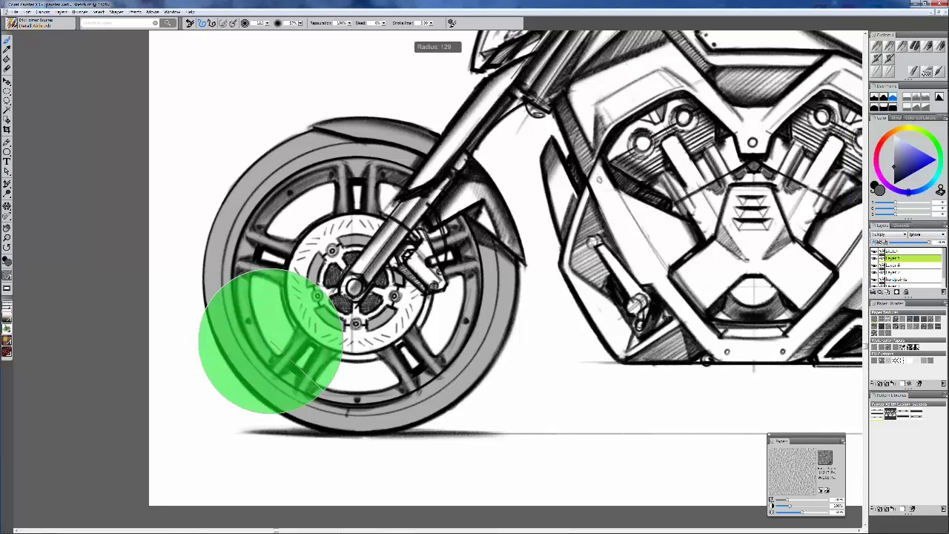
drag(343, 341, 343, 341)
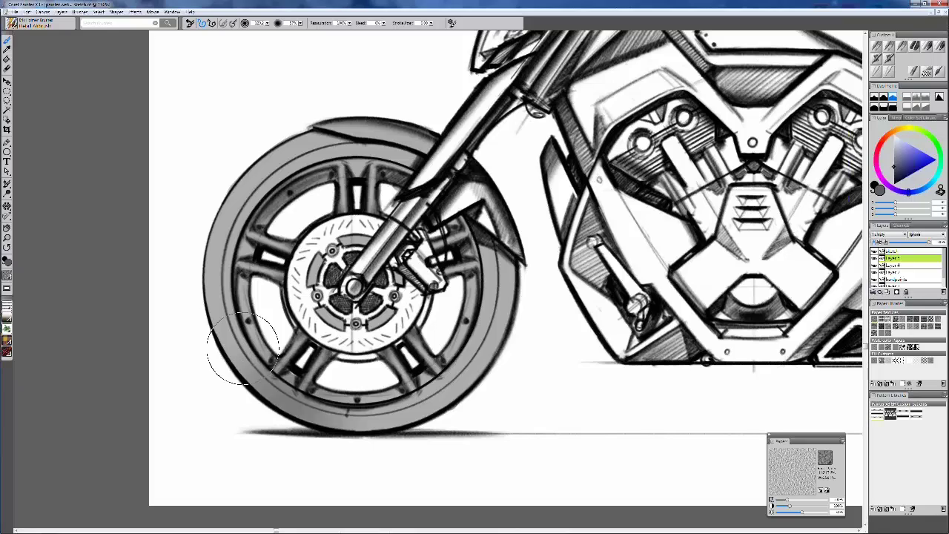
drag(323, 417, 237, 368)
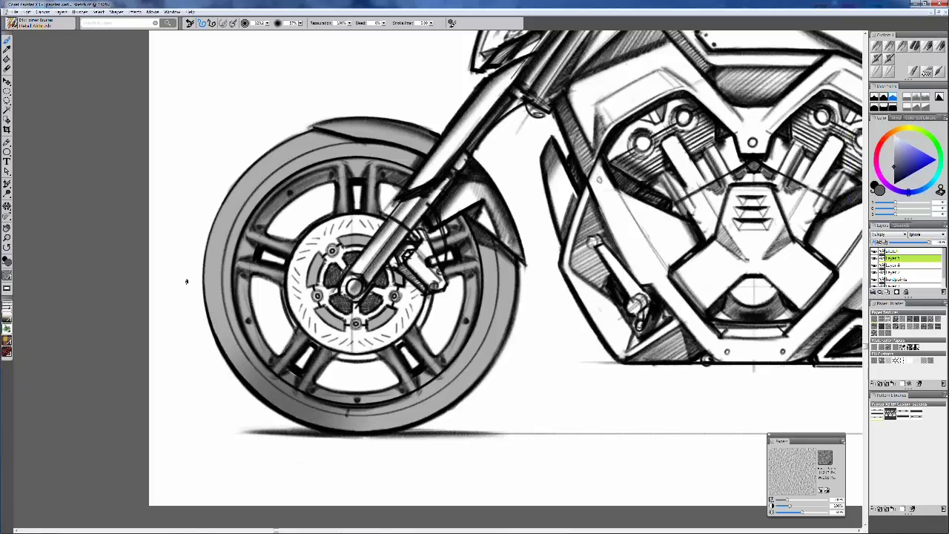
mouse_move(187, 281)
mouse_down()
mouse_move(275, 393)
mouse_move(210, 254)
mouse_up()
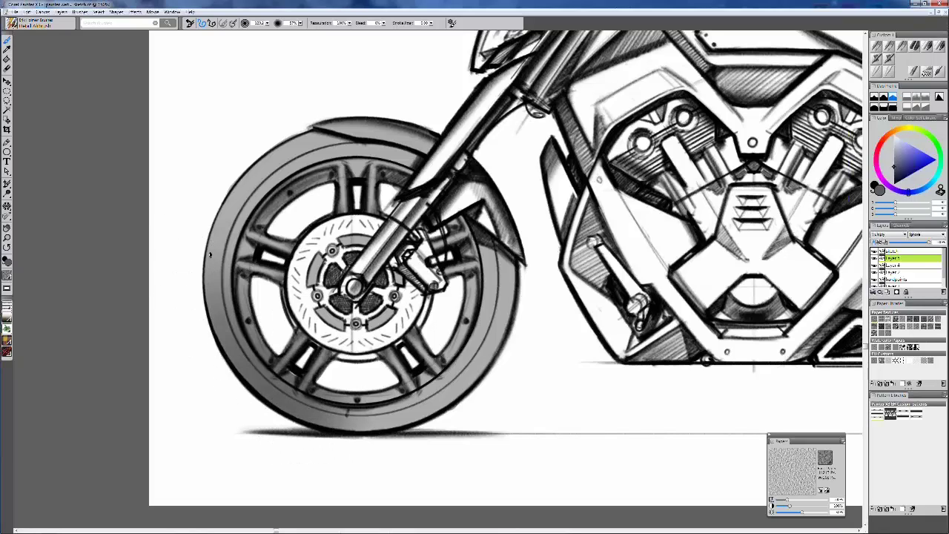
mouse_move(334, 433)
mouse_down()
mouse_move(398, 429)
mouse_move(458, 396)
mouse_move(504, 315)
mouse_move(504, 223)
mouse_up()
drag(497, 311, 495, 219)
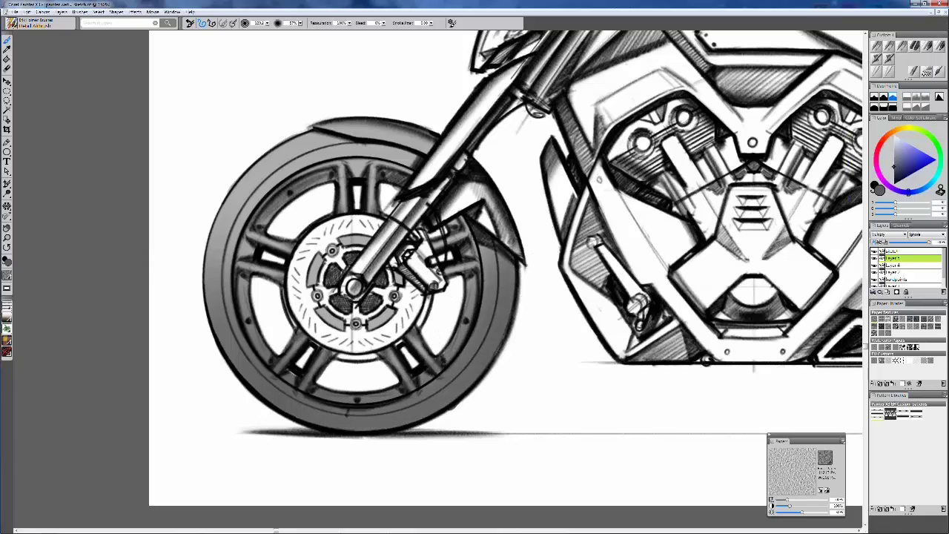
Try painting bright blue strokes across the whole front wheel on the transparency-protected layer, and undo them
click(889, 46)
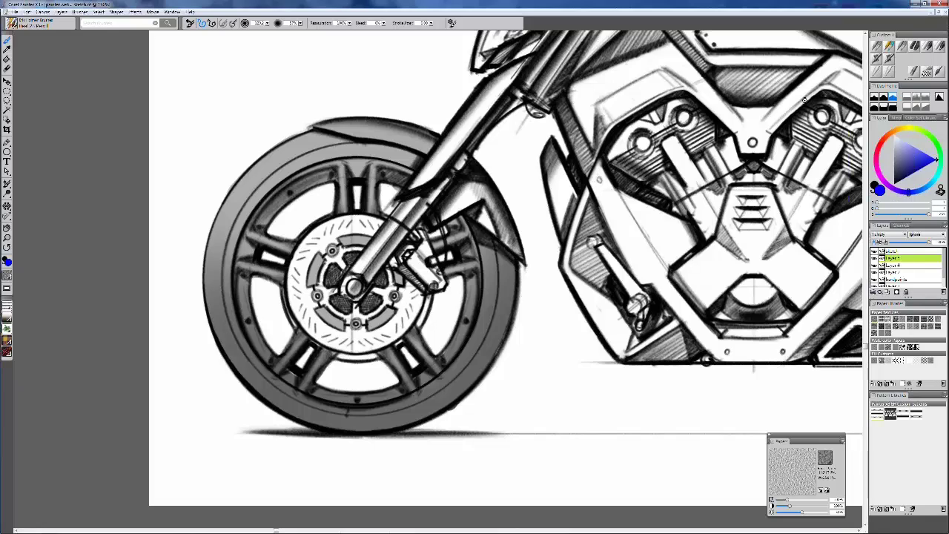
click(879, 61)
drag(282, 142, 222, 276)
drag(304, 185, 420, 138)
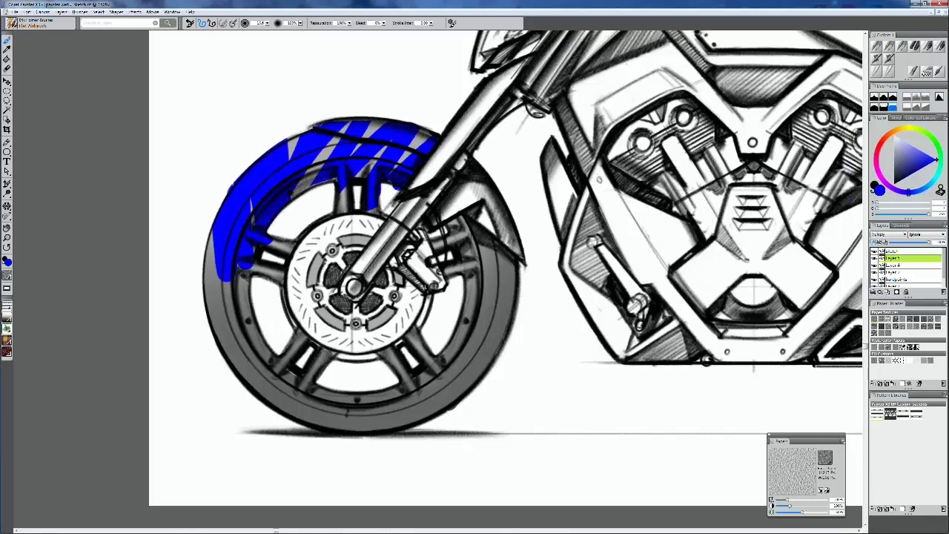
mouse_move(445, 222)
mouse_down()
mouse_move(489, 370)
mouse_move(400, 422)
mouse_move(319, 415)
mouse_move(239, 200)
mouse_up()
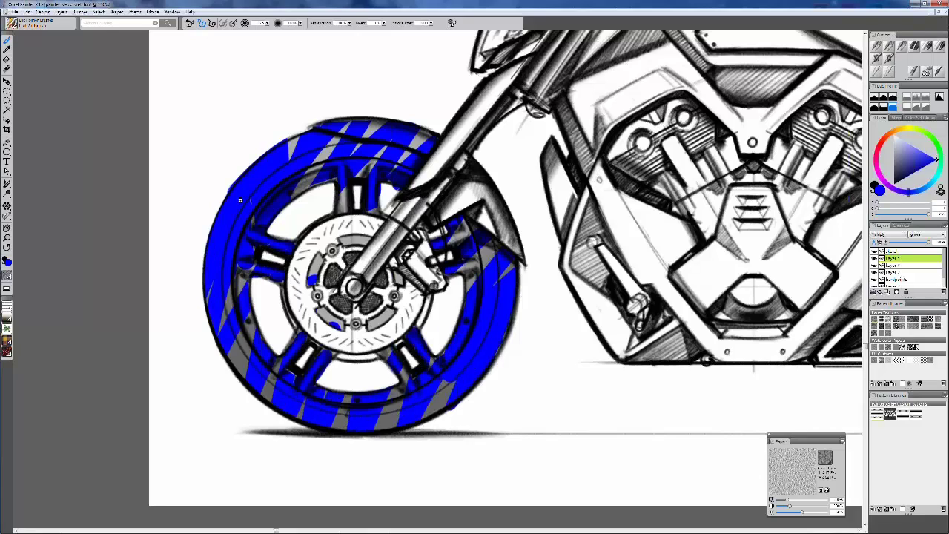
key(ctrl+z)
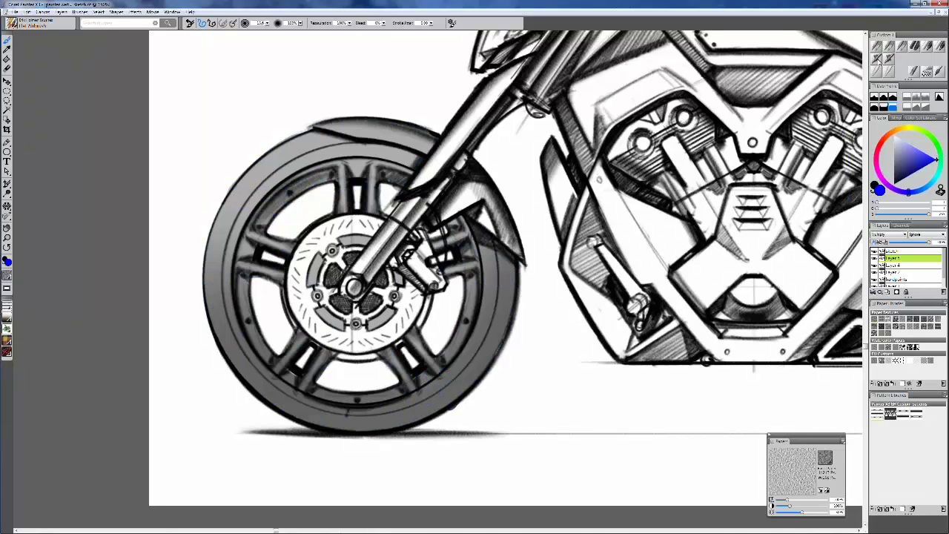
Deepen the front tyre's shading with the Detail Airbrush in darker grey around the lower half, sides and rim edge
click(892, 96)
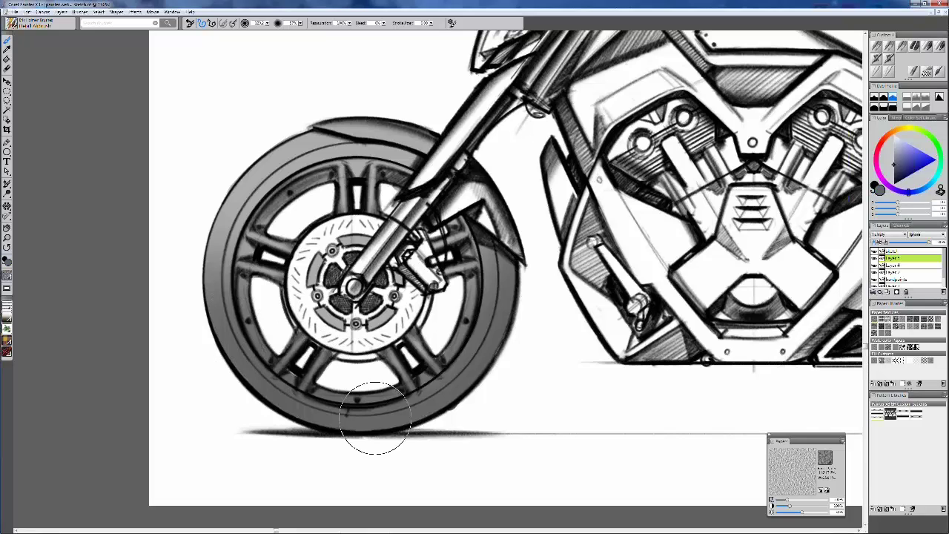
drag(233, 201, 197, 278)
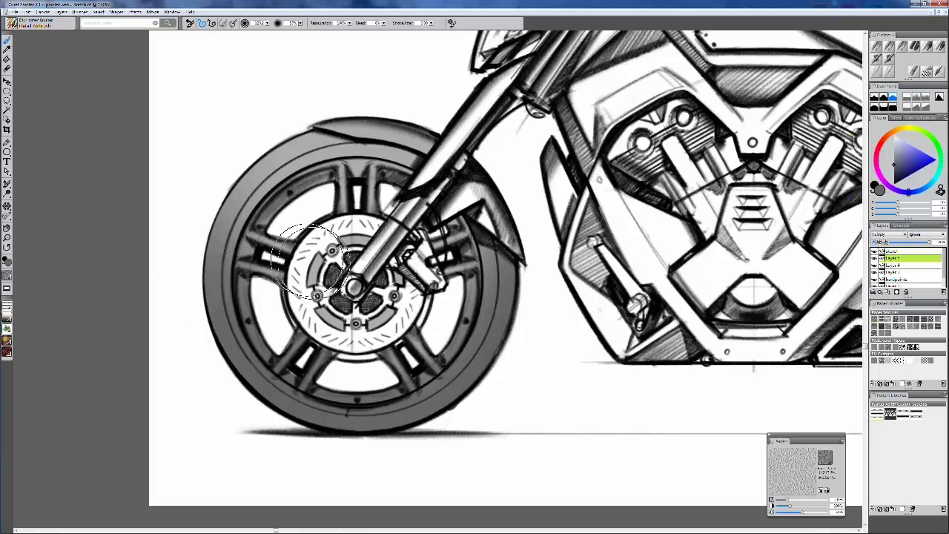
click(894, 175)
mouse_move(491, 249)
mouse_down()
mouse_move(482, 319)
mouse_move(217, 315)
mouse_up()
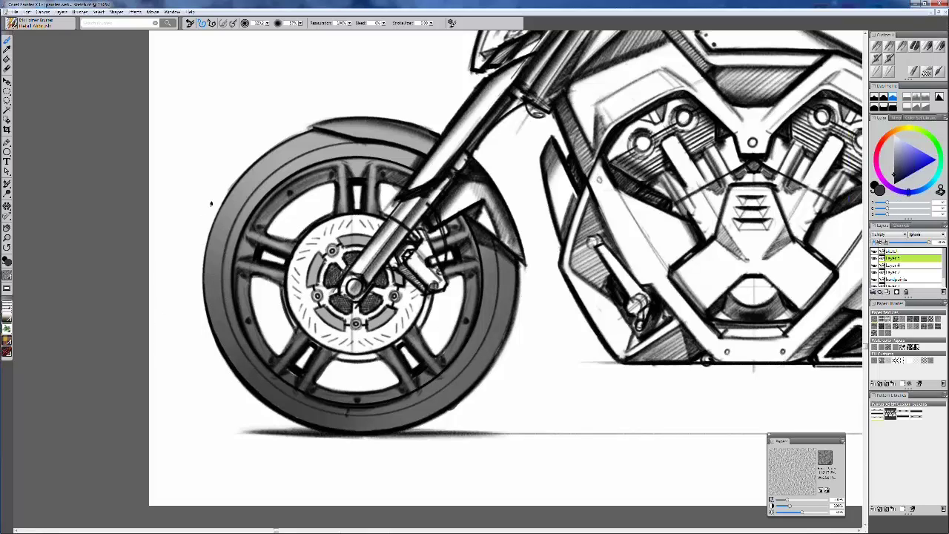
drag(211, 203, 216, 333)
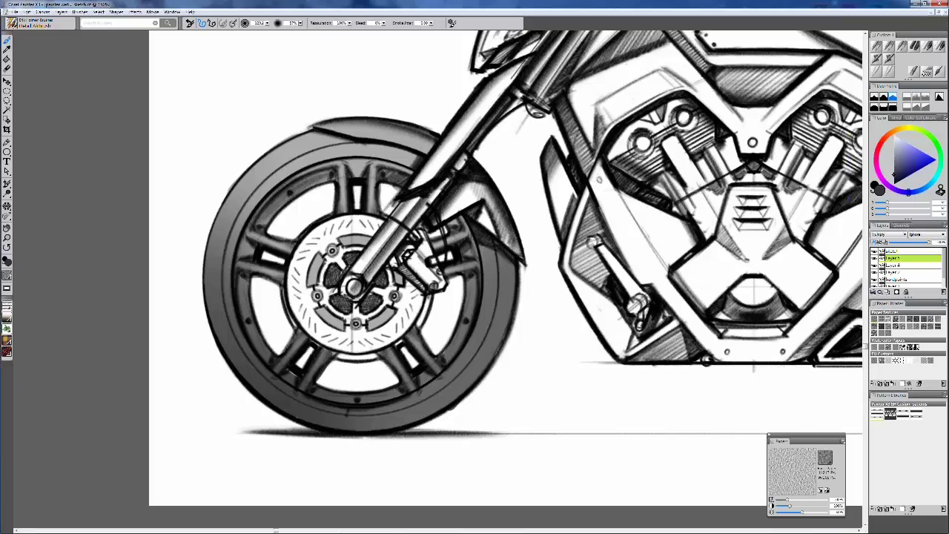
drag(381, 404, 497, 304)
drag(283, 154, 247, 213)
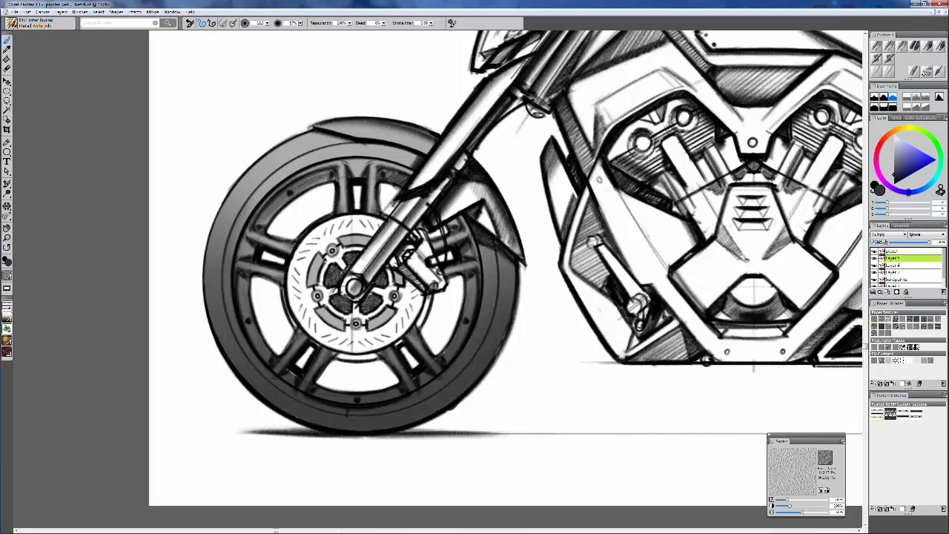
drag(233, 251, 297, 166)
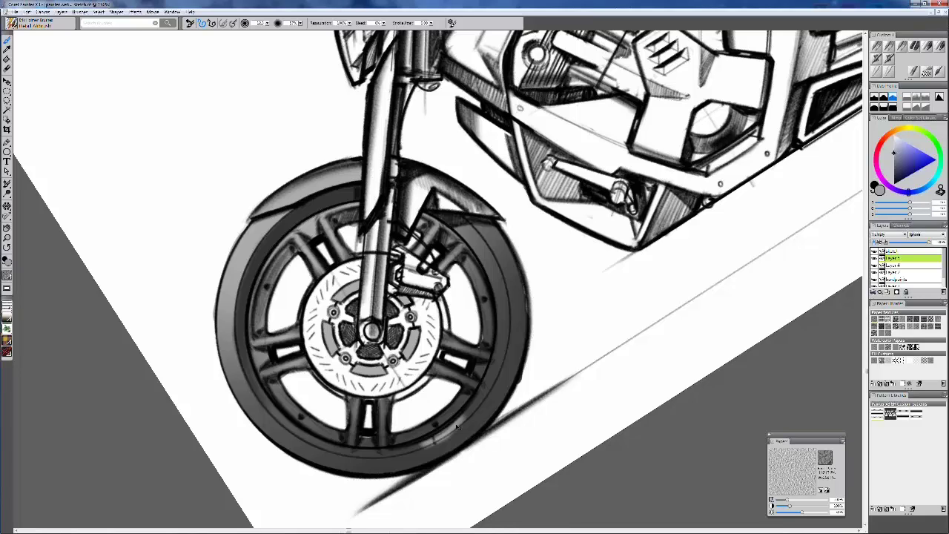
Try painting white strokes across the front wheel on a separate Default-mode layer, and undo the result
alt+click(441, 423)
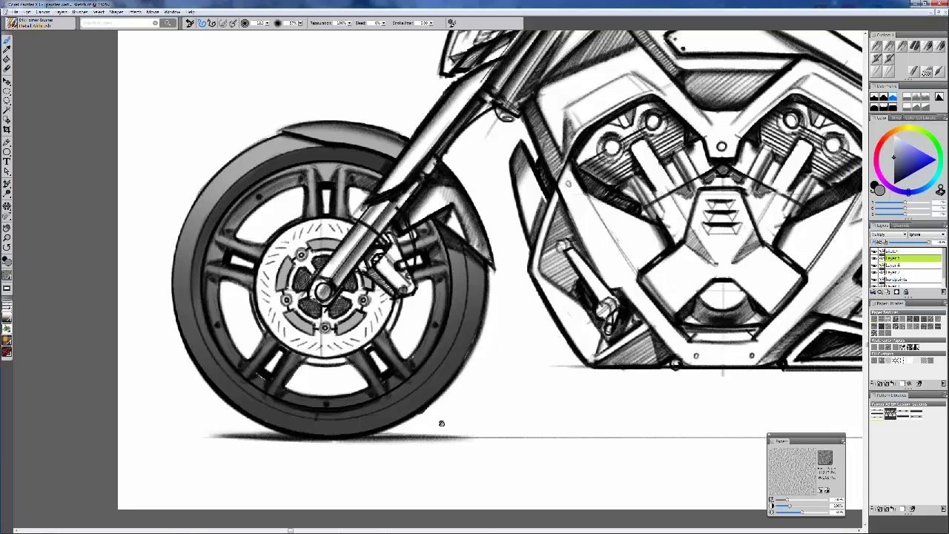
key(ctrl+shift+d)
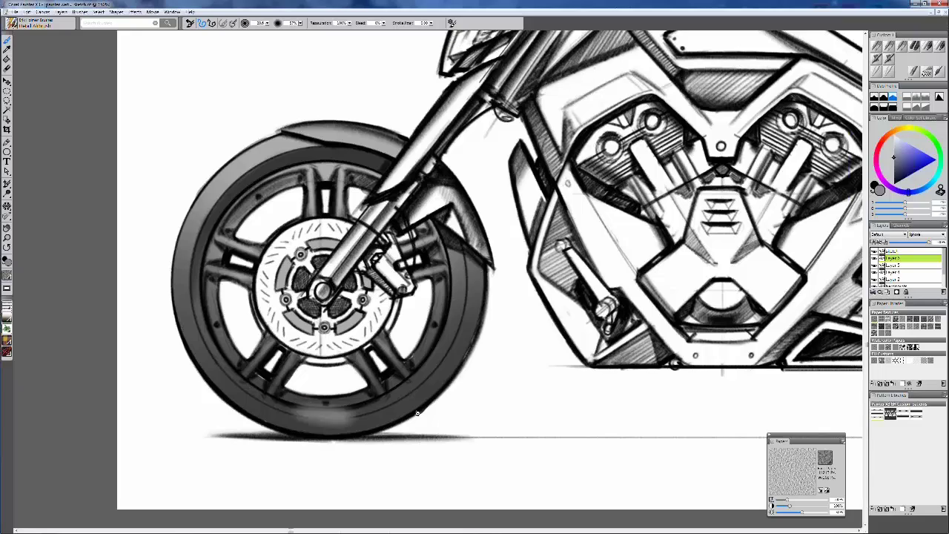
drag(893, 156, 893, 164)
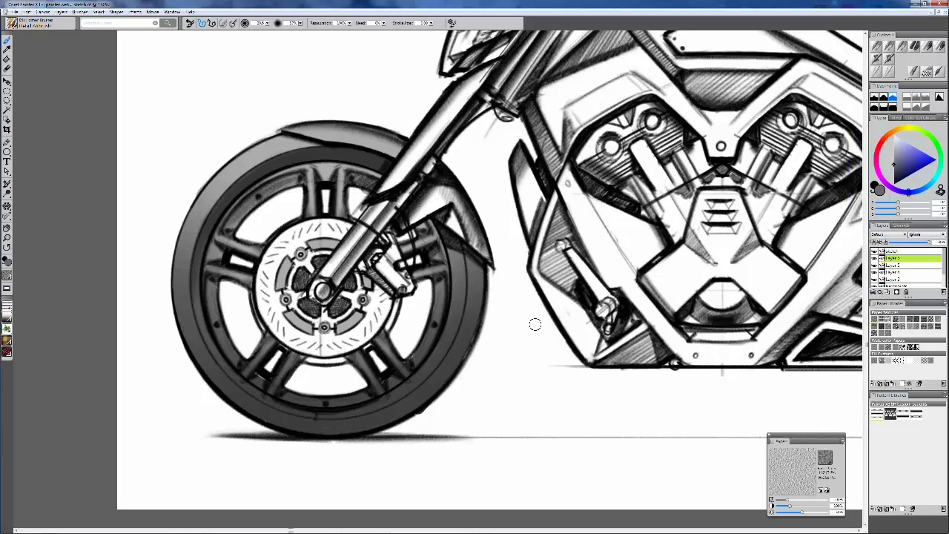
click(894, 136)
mouse_move(325, 393)
mouse_down()
mouse_move(267, 447)
mouse_move(271, 430)
mouse_up()
drag(298, 360, 251, 425)
mouse_move(272, 345)
mouse_down()
mouse_move(205, 420)
mouse_move(212, 160)
mouse_move(369, 219)
mouse_move(390, 140)
mouse_up()
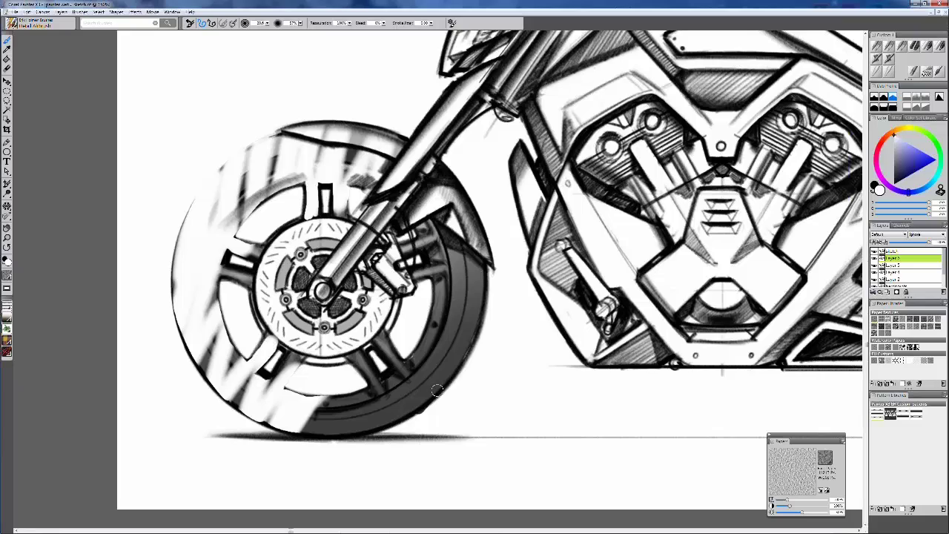
key(ctrl+z)
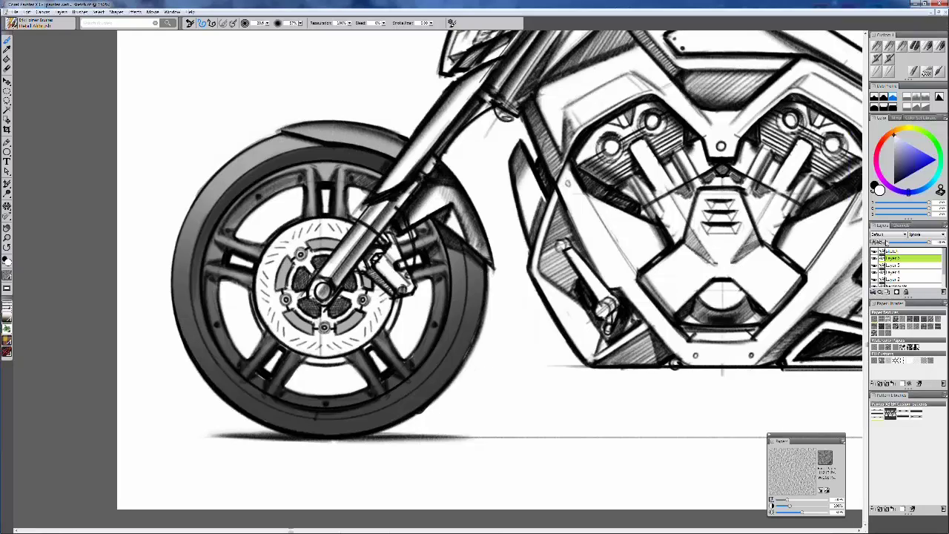
click(943, 292)
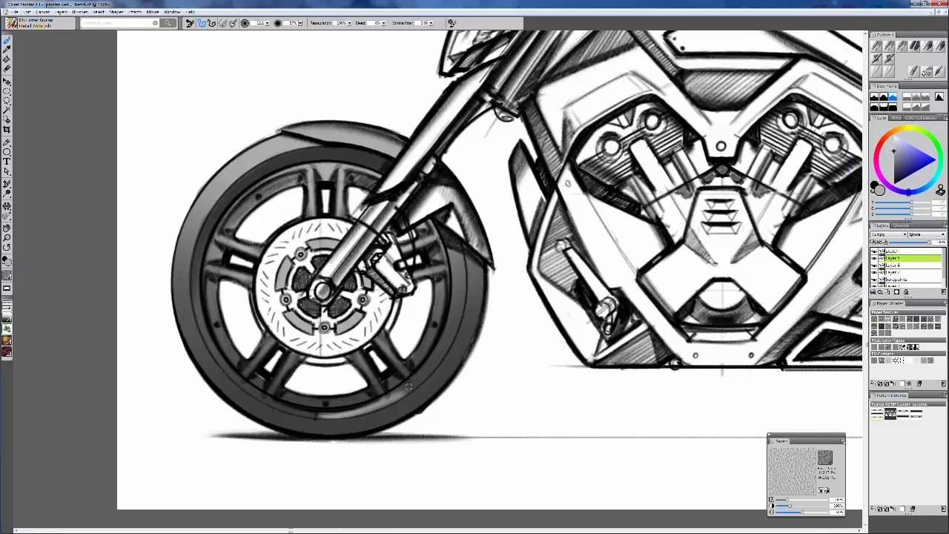
Airbrush a soft light grey highlight along the front tyre's inner sidewall on the lower right with the Detail Airbrush
mouse_move(374, 407)
mouse_down()
mouse_move(424, 377)
mouse_move(411, 385)
mouse_up()
key(ctrl+alt)
drag(400, 388, 447, 341)
drag(424, 371, 460, 299)
drag(446, 336, 463, 275)
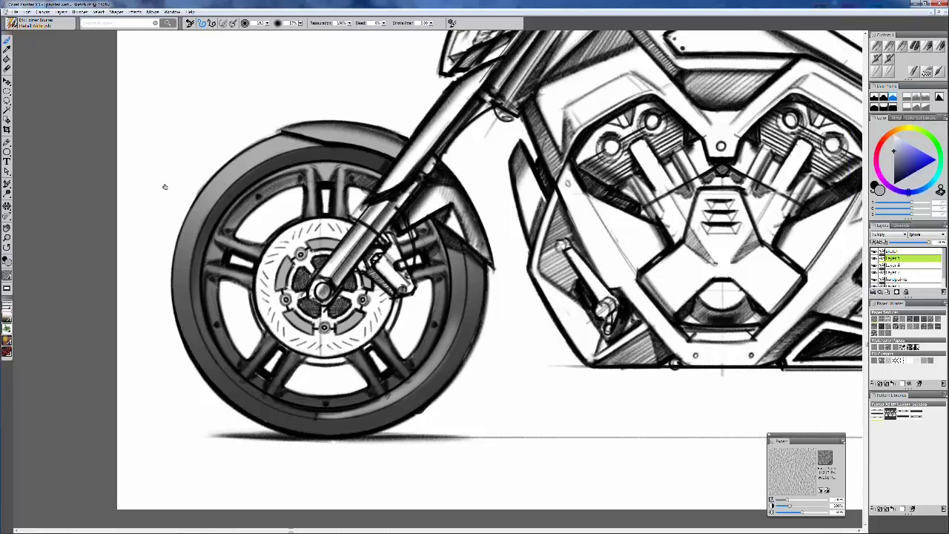
drag(165, 186, 173, 176)
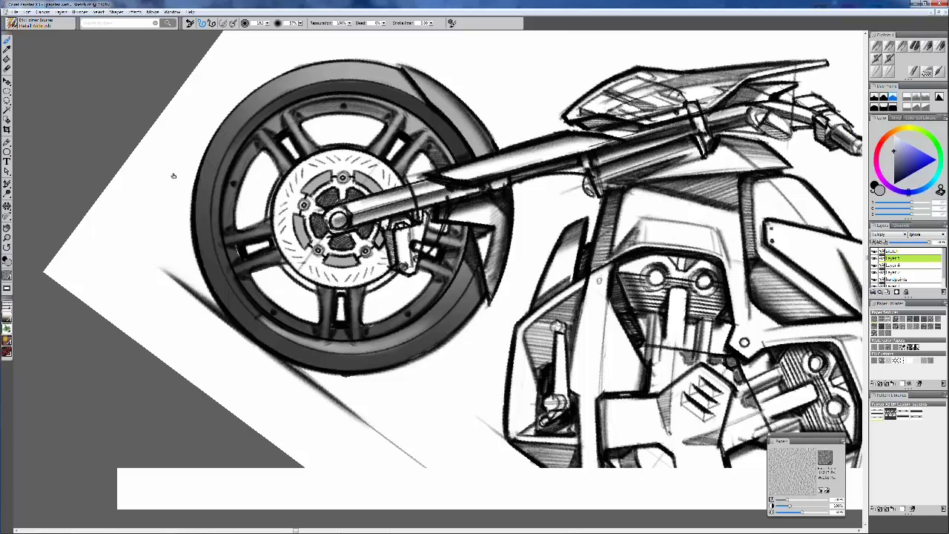
drag(174, 175, 268, 204)
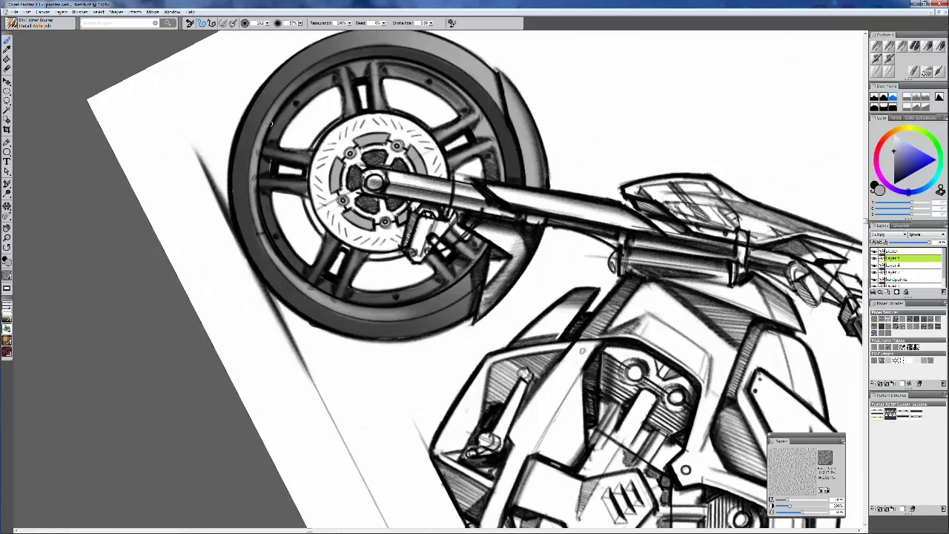
click(268, 203)
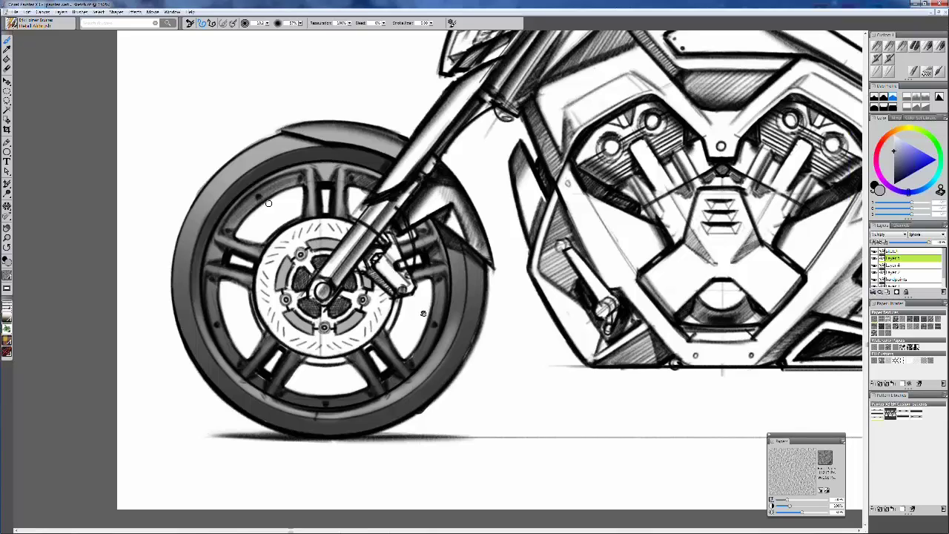
Try drawing black tread grooves around the front tyre with a pencil, using kaleidoscope symmetry centred on the wheel hub, and undo them
drag(423, 314, 437, 331)
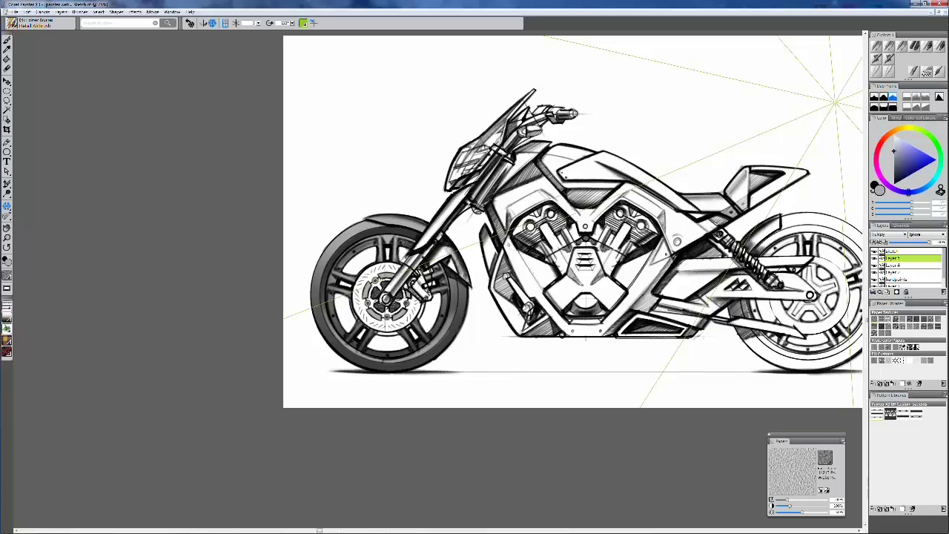
key(ctrl+plus)
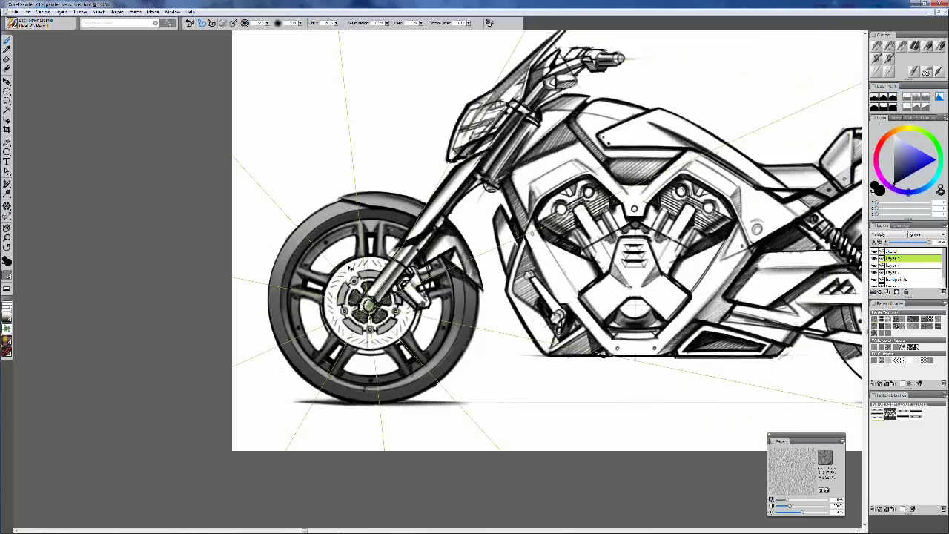
key(ctrl+plus)
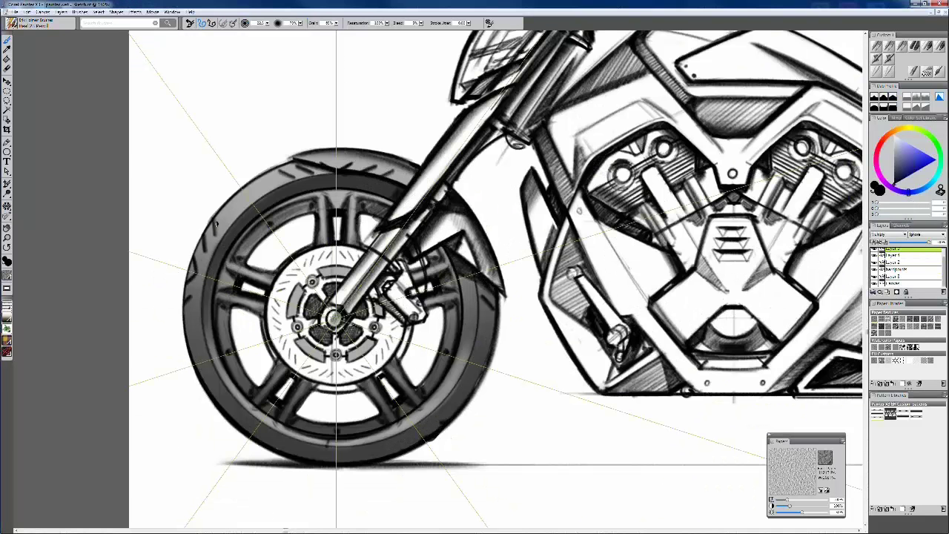
mouse_move(224, 209)
mouse_down()
mouse_move(220, 223)
mouse_move(234, 210)
mouse_move(239, 225)
mouse_up()
drag(211, 389, 250, 423)
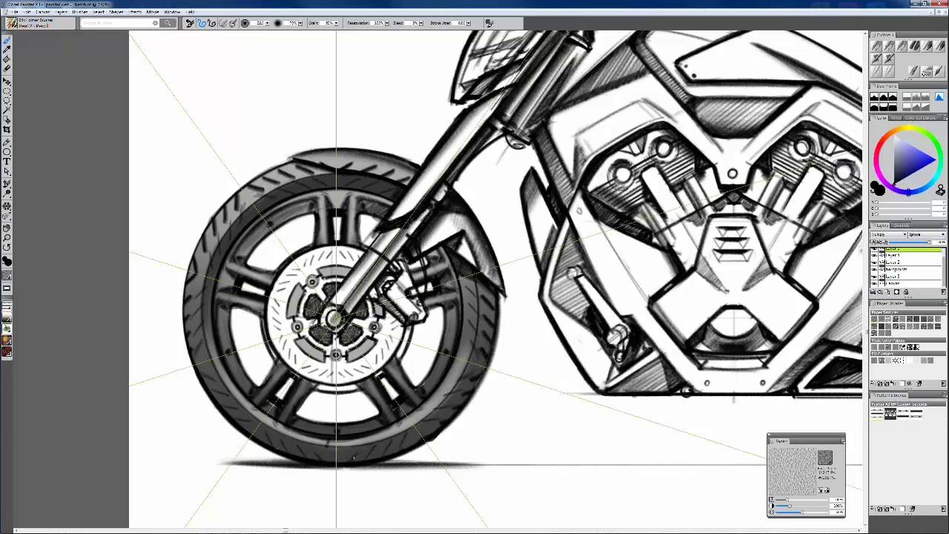
key(ctrl+minus)
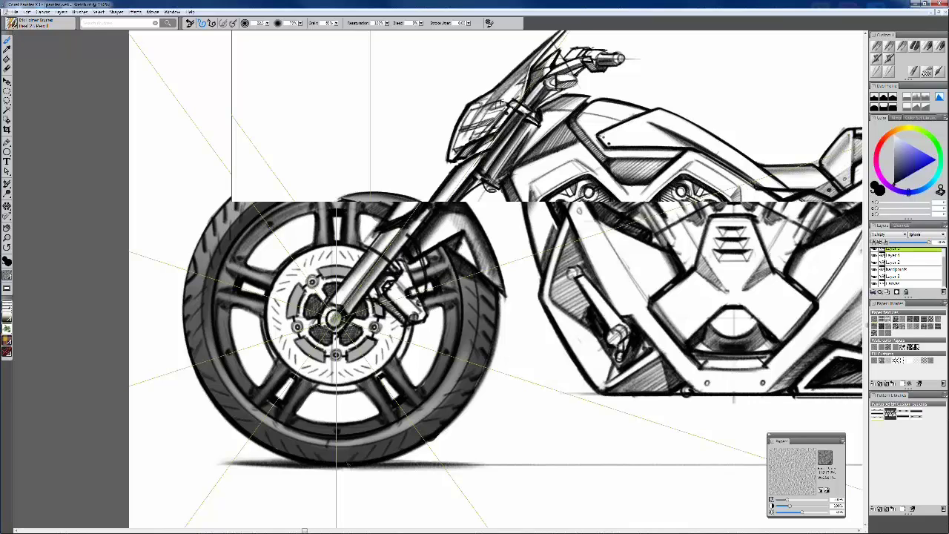
key(ctrl+minus)
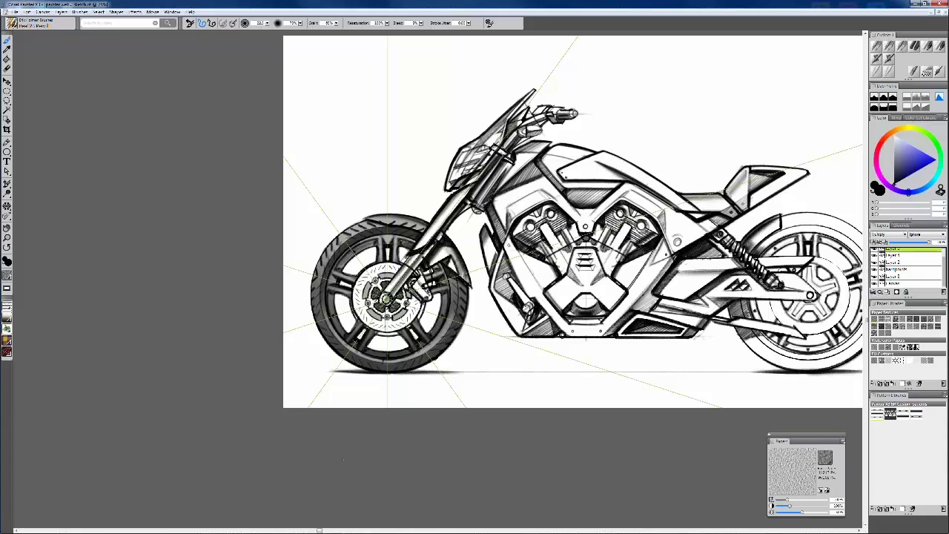
drag(431, 418, 380, 418)
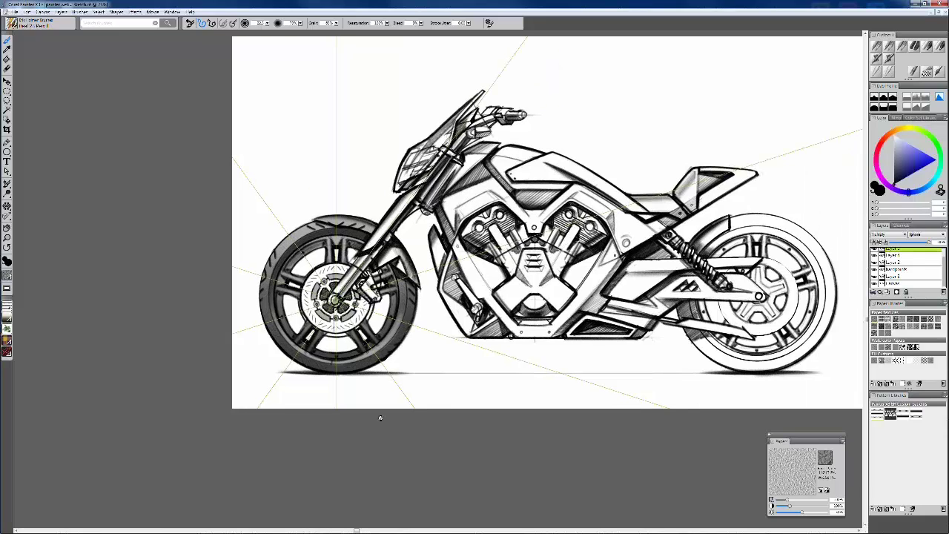
drag(380, 417, 337, 410)
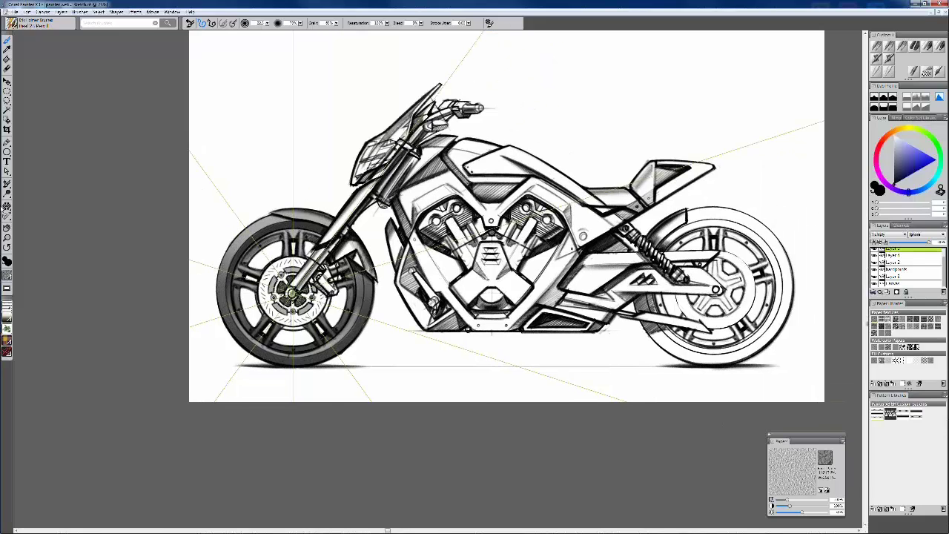
Airbrush flat light grey over the motorcycle's frame, engine and seat with a hard airbrush on the Multiply layer
click(893, 107)
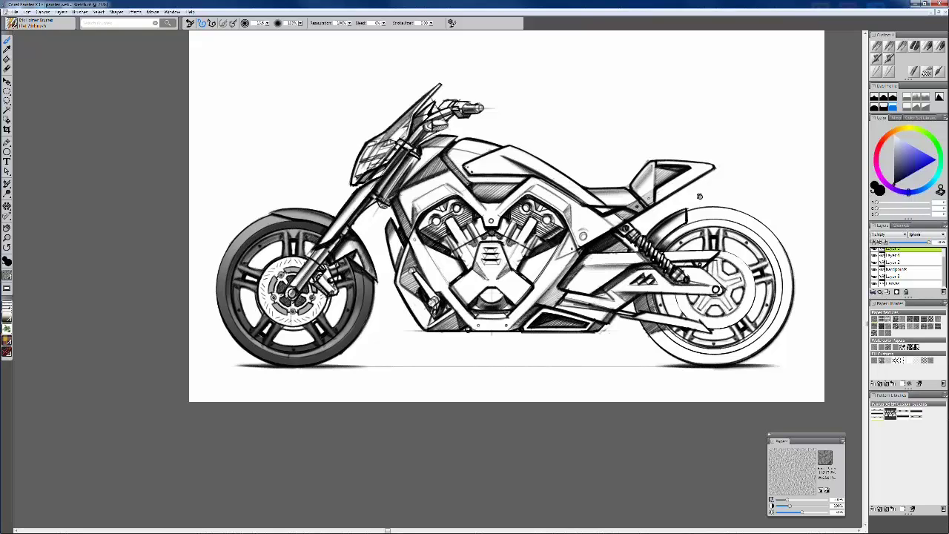
drag(701, 212, 702, 217)
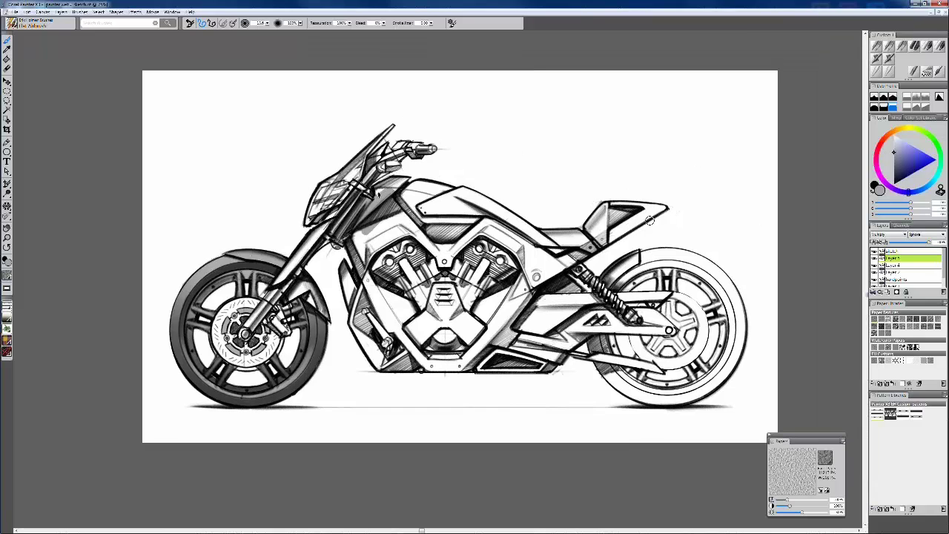
drag(394, 185, 404, 180)
drag(357, 231, 383, 307)
mouse_move(367, 235)
mouse_down()
mouse_move(378, 235)
mouse_move(368, 255)
mouse_move(387, 226)
mouse_move(406, 303)
mouse_move(474, 285)
mouse_move(526, 323)
mouse_up()
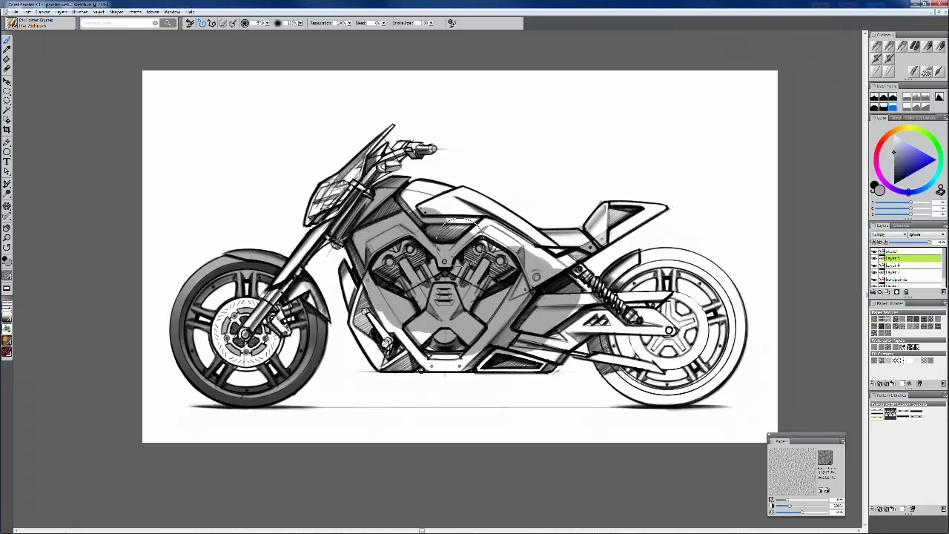
mouse_move(506, 257)
mouse_down()
mouse_move(553, 263)
mouse_move(588, 249)
mouse_up()
mouse_move(538, 232)
mouse_down()
mouse_move(553, 242)
mouse_move(594, 240)
mouse_move(606, 206)
mouse_move(602, 244)
mouse_up()
mouse_move(610, 209)
mouse_down()
mouse_move(624, 212)
mouse_move(608, 216)
mouse_move(618, 222)
mouse_up()
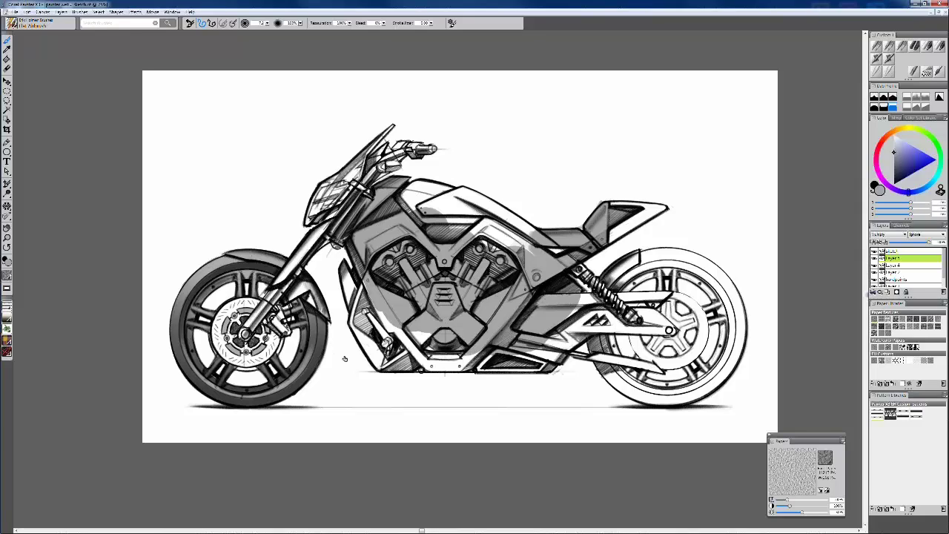
Reduce the airbrush size and fill the swingarm and its lower brace with flat light grey
drag(344, 359, 352, 362)
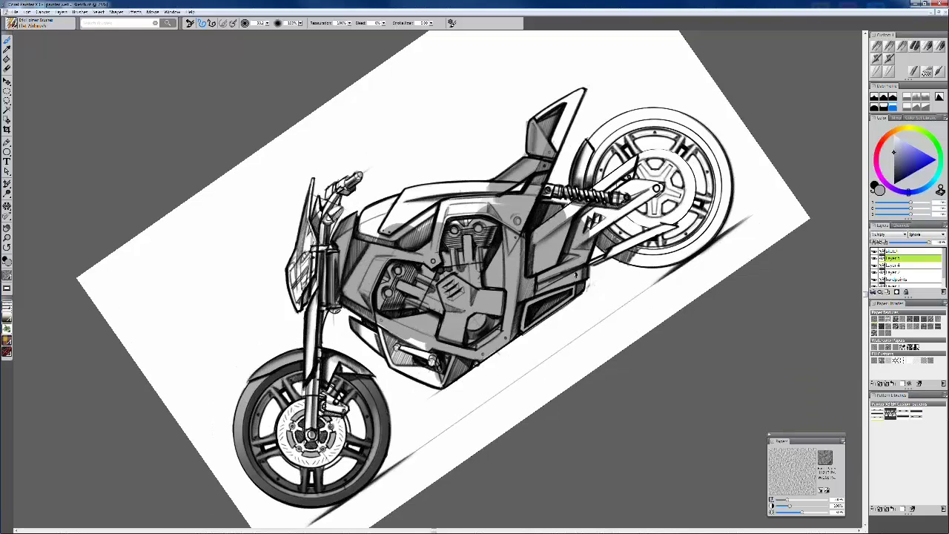
key(bracketleft)
key(bracketleft)
key(bracketleft)
drag(578, 236, 633, 164)
drag(601, 226, 653, 190)
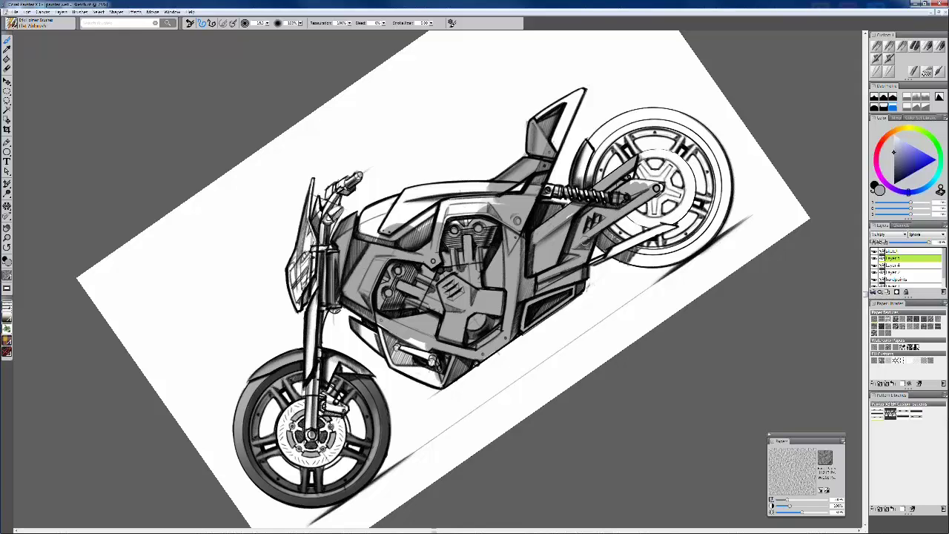
drag(591, 241, 633, 212)
drag(596, 261, 656, 229)
key(bracketleft)
key(bracketleft)
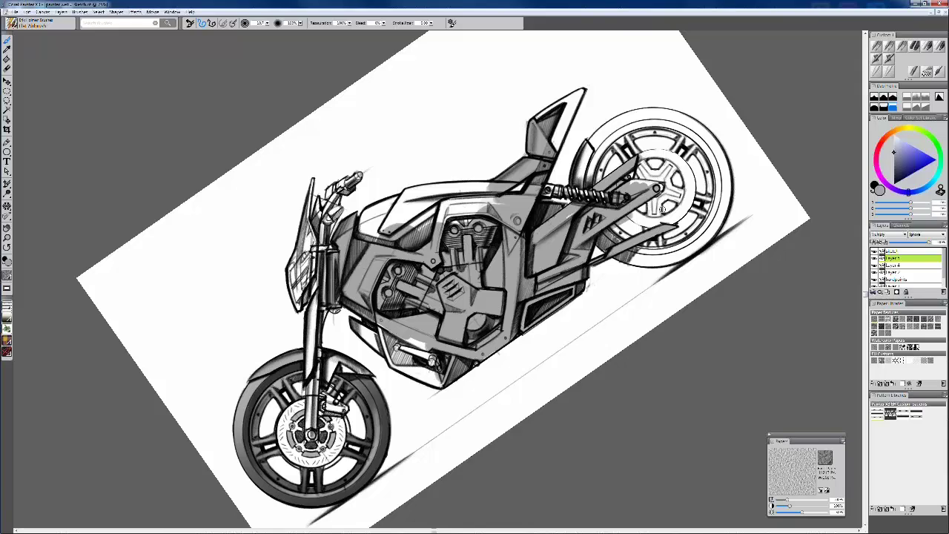
Resize the airbrush and fill the rear wheel's central disc with flat light grey
key(ctrl+alt)
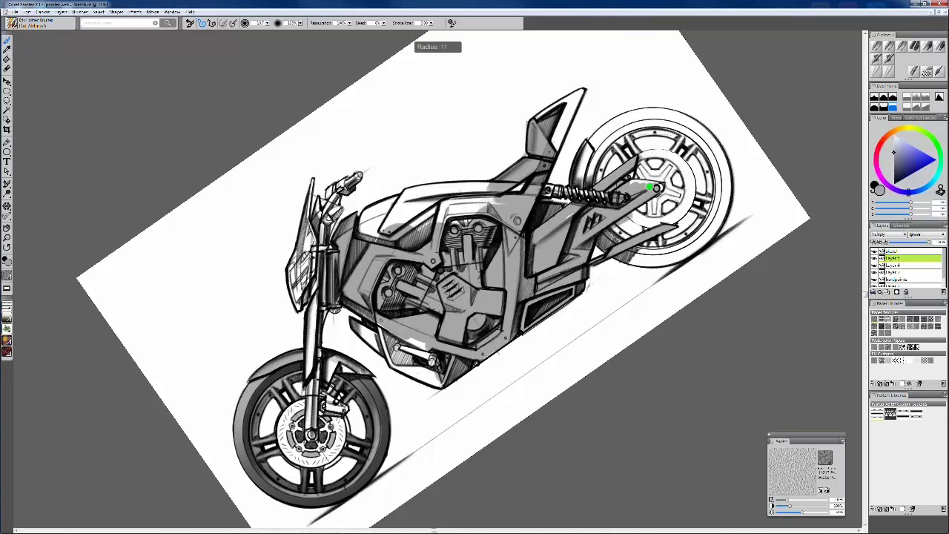
drag(649, 186, 660, 187)
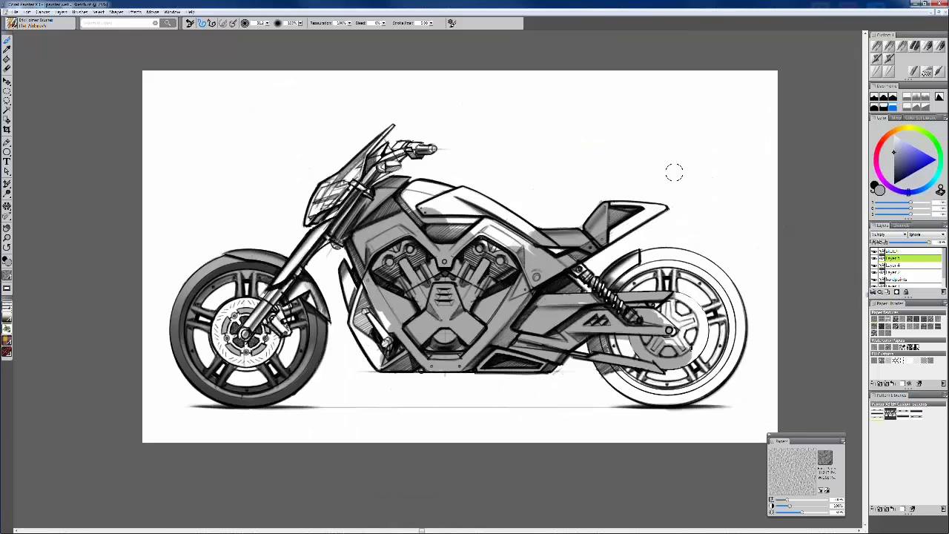
mouse_move(684, 308)
mouse_down()
mouse_move(672, 298)
mouse_move(661, 316)
mouse_move(681, 322)
mouse_move(670, 338)
mouse_up()
Airbrush flat light grey onto the lower front fairing, the front fork and the handlebar area
mouse_move(380, 329)
mouse_down()
mouse_move(356, 293)
mouse_move(360, 344)
mouse_move(382, 368)
mouse_move(390, 326)
mouse_up()
drag(344, 265, 347, 265)
mouse_move(350, 307)
mouse_down()
mouse_move(342, 271)
mouse_move(352, 283)
mouse_move(288, 297)
mouse_move(327, 286)
mouse_move(295, 259)
mouse_move(287, 271)
mouse_move(317, 230)
mouse_up()
mouse_move(292, 270)
mouse_down()
mouse_move(339, 220)
mouse_move(335, 228)
mouse_up()
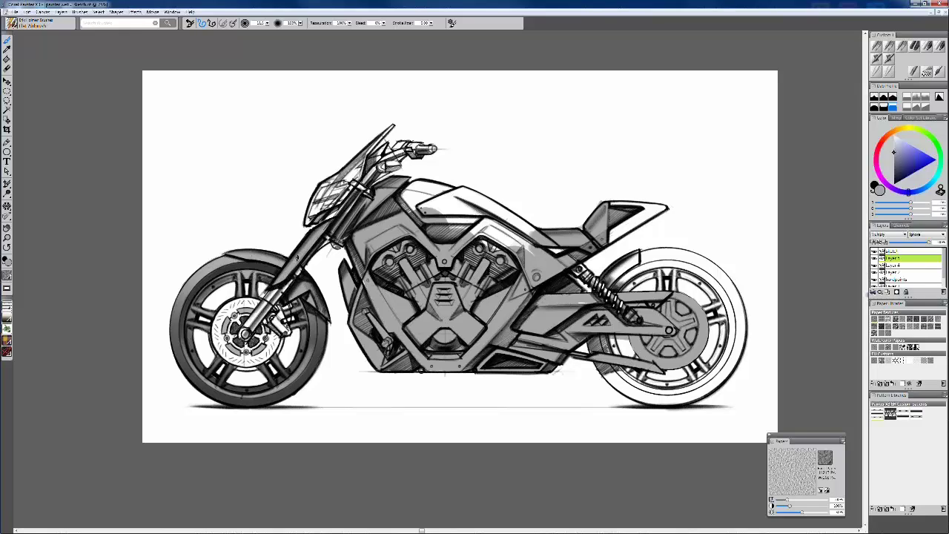
drag(305, 260, 320, 244)
mouse_move(335, 216)
mouse_down()
mouse_move(377, 167)
mouse_move(419, 144)
mouse_up()
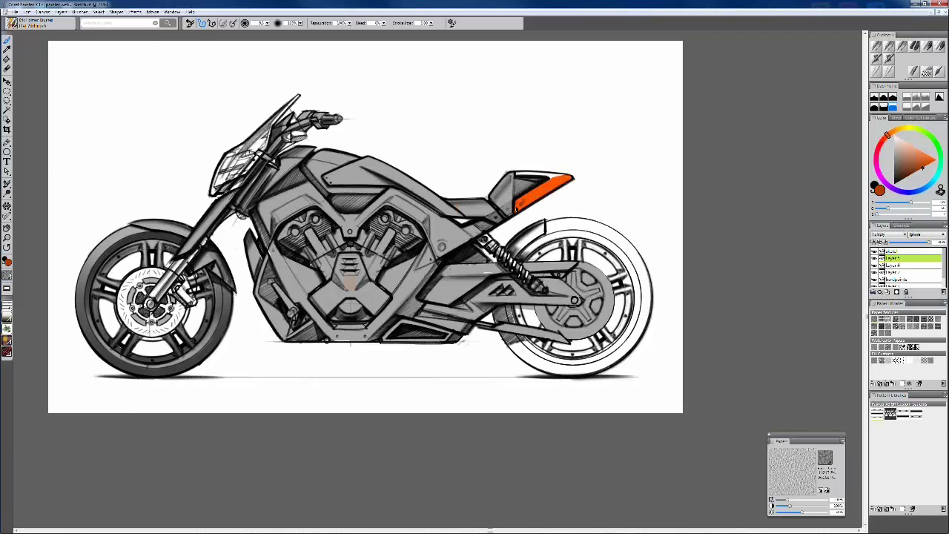
Airbrush the lower part of the tail section's outer panel with a dark orange coat
mouse_move(518, 211)
mouse_down()
mouse_move(518, 201)
mouse_move(563, 183)
mouse_up()
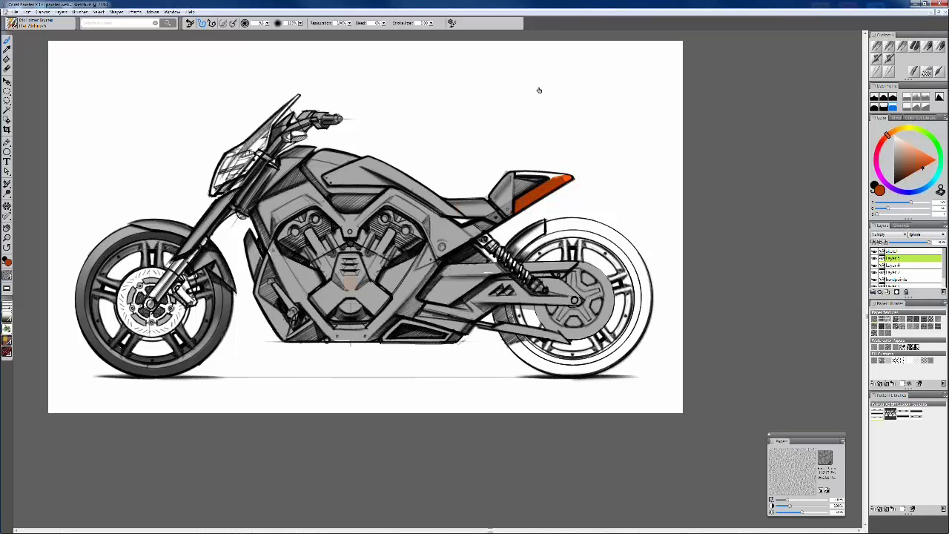
drag(539, 90, 491, 145)
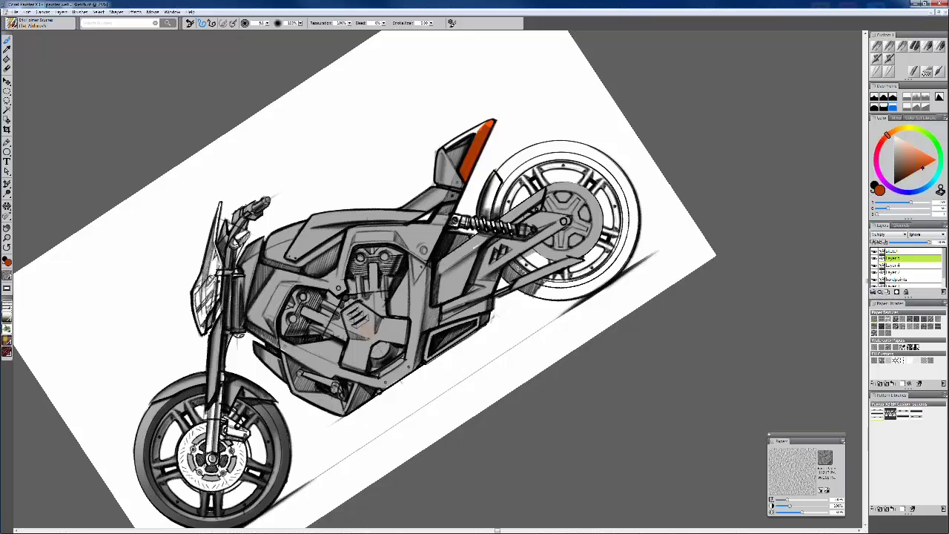
click(491, 144)
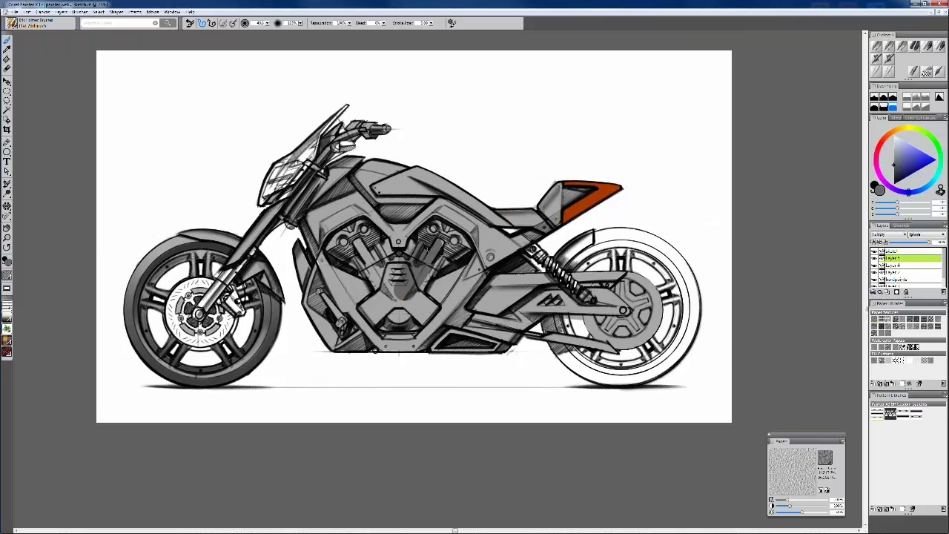
Airbrush the V-twin engine block and cylinders in a darker grey, and sample light grey from the surrounding bodywork
mouse_move(424, 238)
mouse_down()
mouse_move(435, 228)
mouse_move(440, 236)
mouse_move(429, 301)
mouse_move(399, 310)
mouse_move(388, 288)
mouse_up()
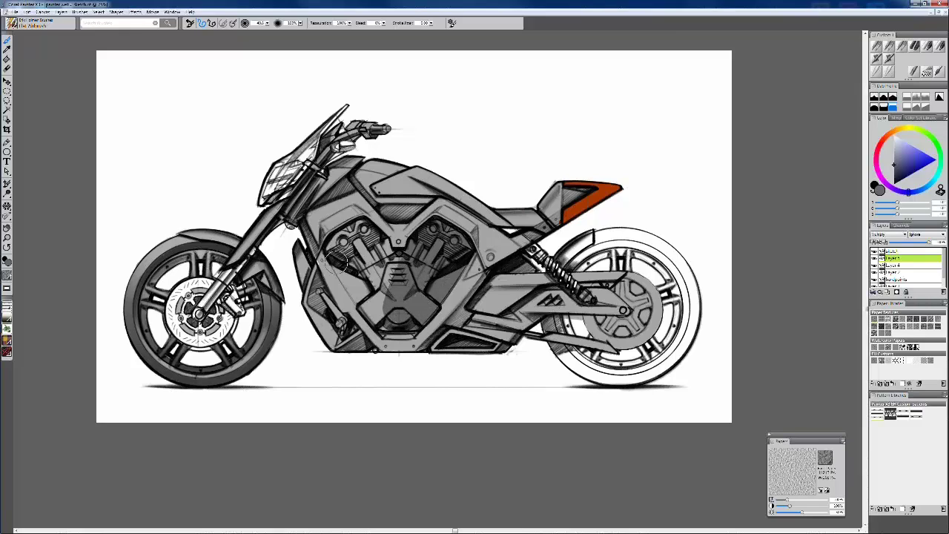
mouse_move(356, 261)
mouse_down()
mouse_move(362, 271)
mouse_move(374, 260)
mouse_move(343, 244)
mouse_move(349, 232)
mouse_move(384, 248)
mouse_move(389, 266)
mouse_move(362, 274)
mouse_up()
drag(365, 235, 361, 249)
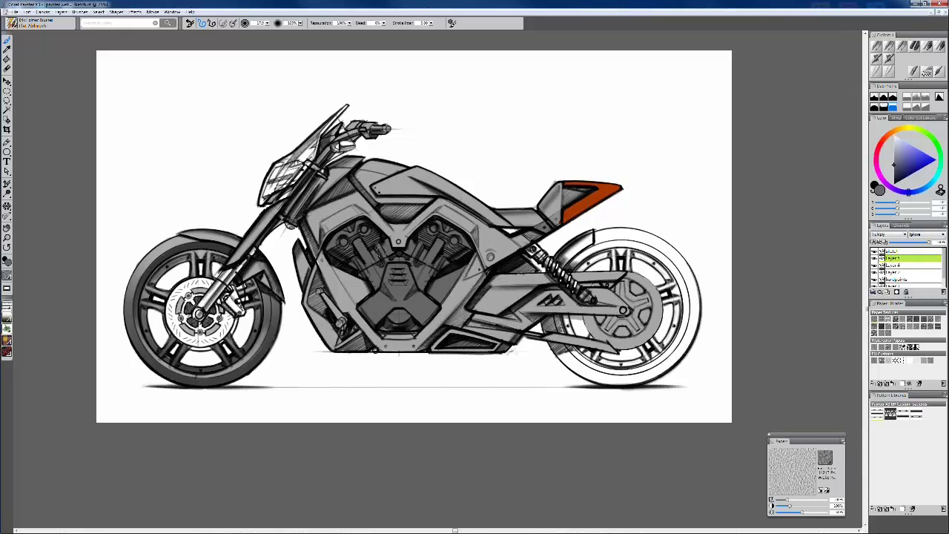
alt+click(438, 291)
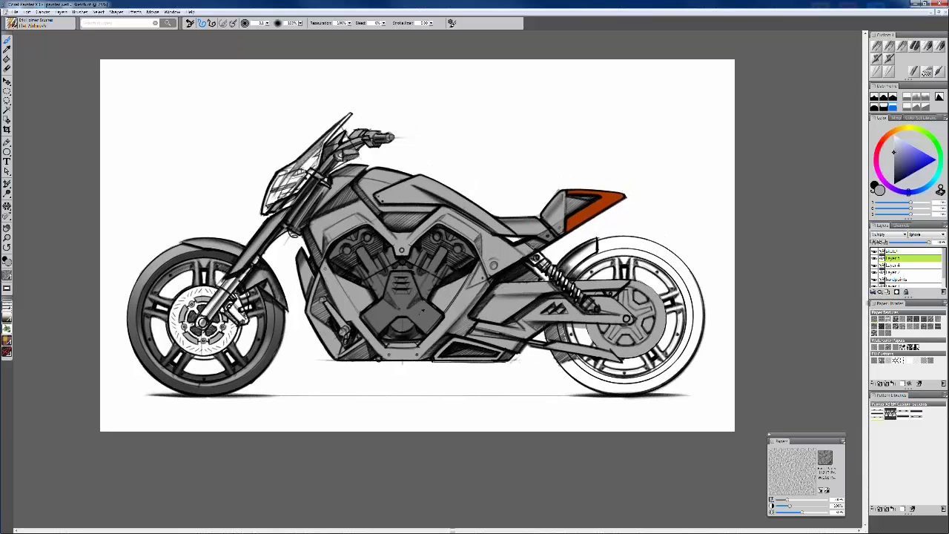
Choose a dark grey and airbrush a deeper tone over the V-twin cylinders and the recesses around the engine block
click(894, 166)
click(895, 170)
mouse_move(426, 249)
mouse_down()
mouse_move(464, 258)
mouse_move(445, 272)
mouse_move(452, 254)
mouse_move(424, 296)
mouse_up()
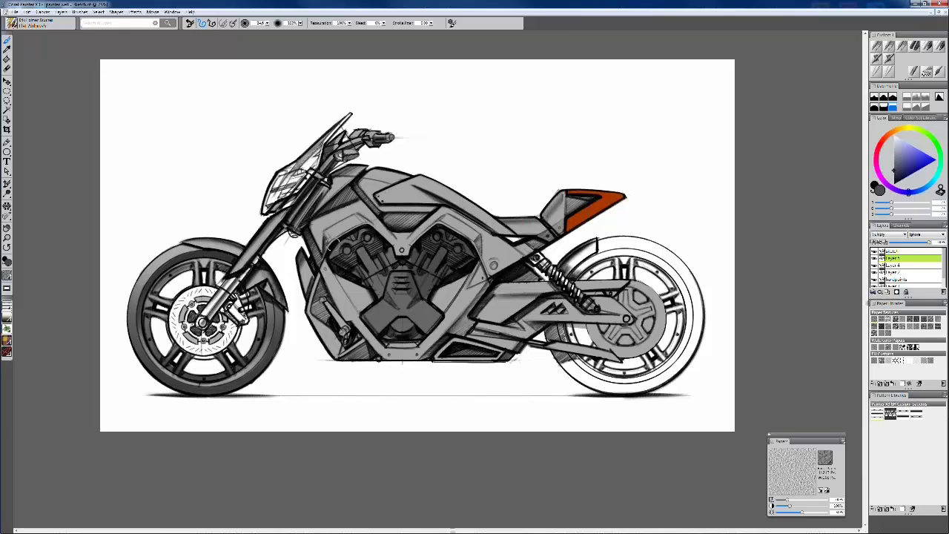
mouse_move(333, 243)
mouse_down()
mouse_move(384, 290)
mouse_move(383, 305)
mouse_move(381, 295)
mouse_move(405, 282)
mouse_move(404, 269)
mouse_move(392, 297)
mouse_move(407, 278)
mouse_move(400, 293)
mouse_move(367, 318)
mouse_move(374, 327)
mouse_move(386, 330)
mouse_move(416, 311)
mouse_move(426, 327)
mouse_move(430, 314)
mouse_move(401, 327)
mouse_up()
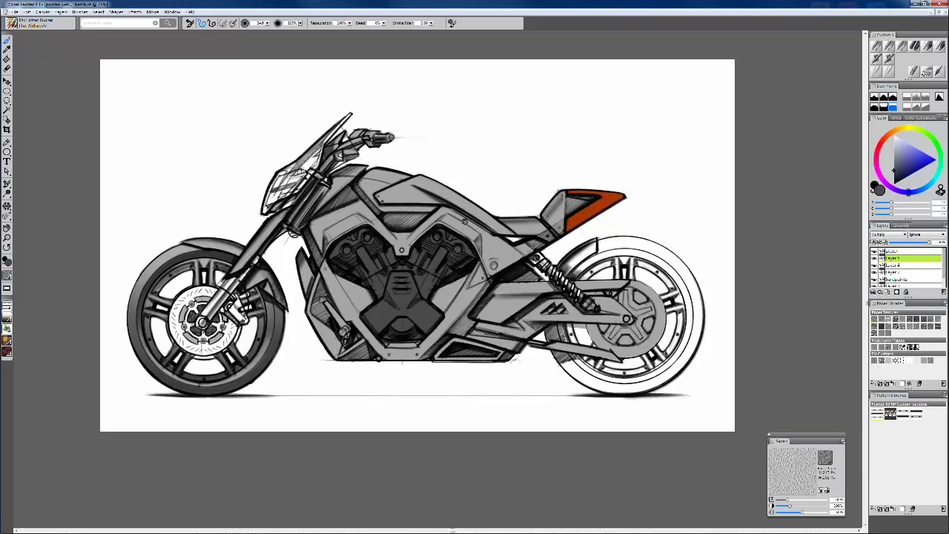
drag(465, 221, 464, 229)
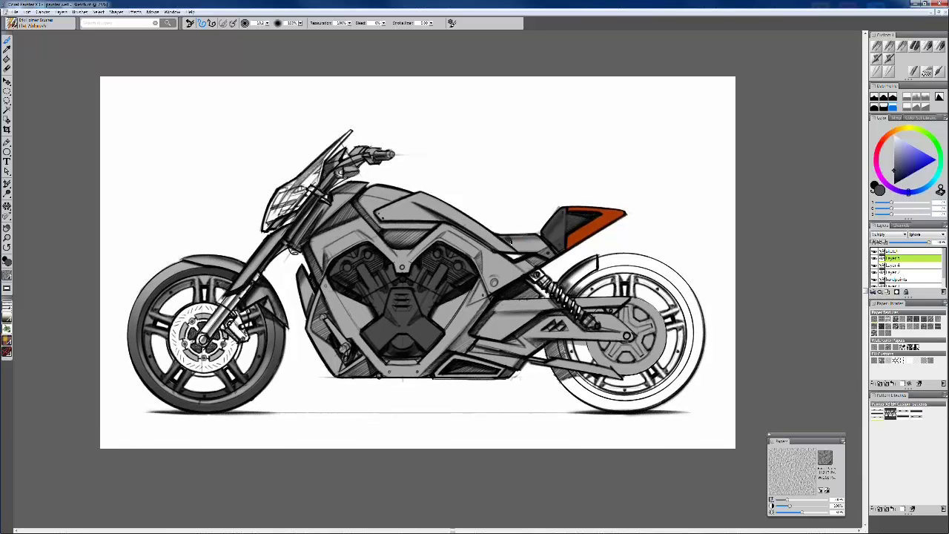
Airbrush the seat, the upper swingarm and the recess behind the engine with flat dark grey
mouse_move(508, 237)
mouse_down()
mouse_move(540, 240)
mouse_move(552, 253)
mouse_move(522, 250)
mouse_up()
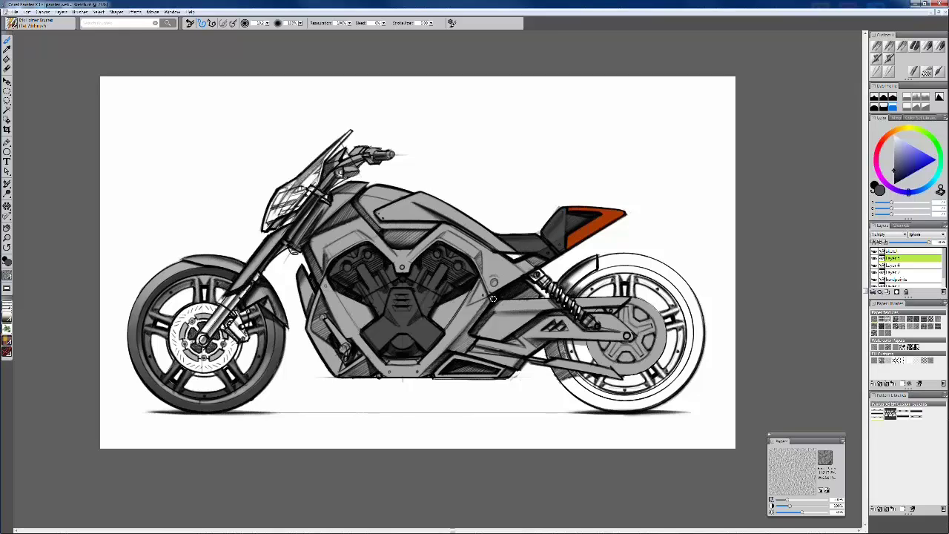
mouse_move(500, 304)
mouse_down()
mouse_move(531, 298)
mouse_move(489, 318)
mouse_move(482, 335)
mouse_move(491, 338)
mouse_move(478, 335)
mouse_move(505, 335)
mouse_move(537, 312)
mouse_move(518, 320)
mouse_move(514, 311)
mouse_move(500, 329)
mouse_move(527, 305)
mouse_move(553, 308)
mouse_move(614, 278)
mouse_move(585, 299)
mouse_move(620, 300)
mouse_move(587, 302)
mouse_move(627, 303)
mouse_up()
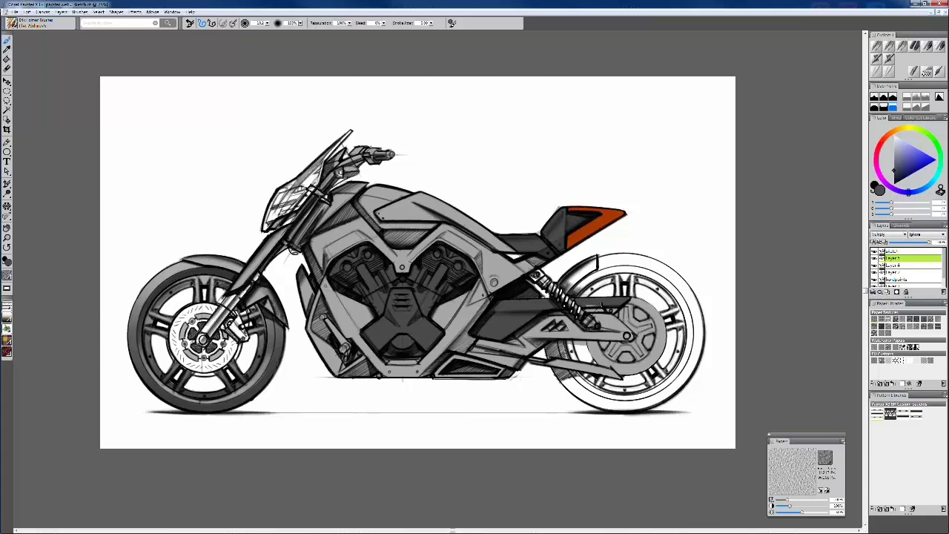
drag(601, 304, 627, 206)
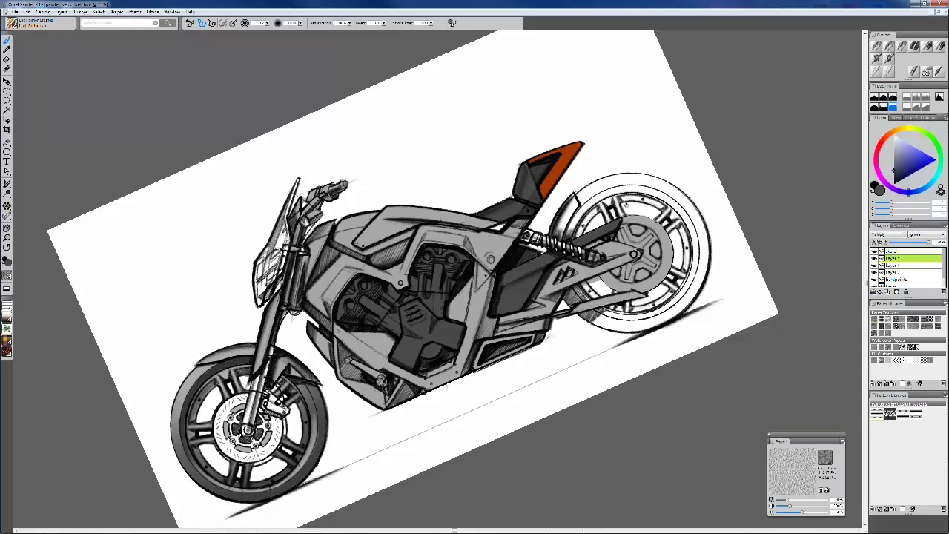
Airbrush dark grey onto the upper front fork and, with a smaller brush, the area behind the windscreen, and choose a light grey
drag(294, 234, 292, 275)
alt+click(294, 234)
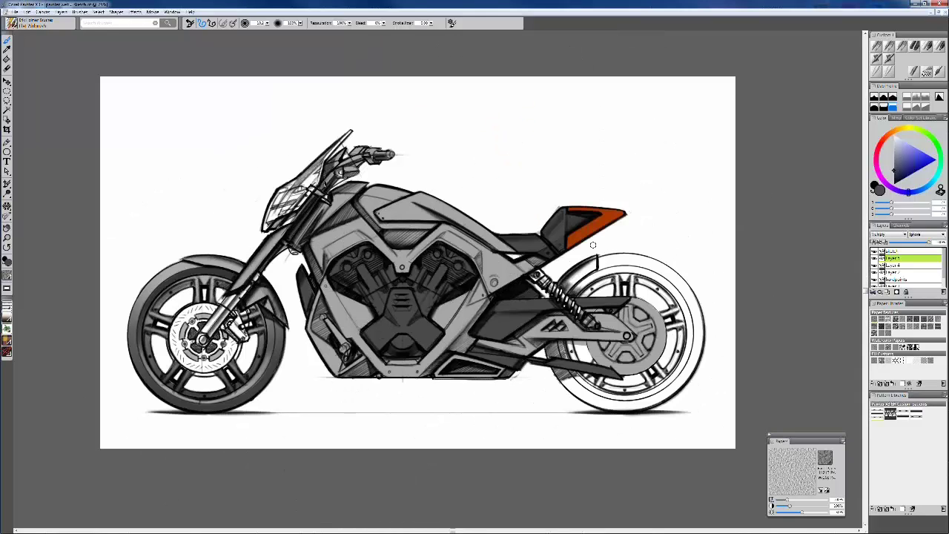
key(bracketleft)
mouse_move(324, 190)
mouse_down()
mouse_move(341, 152)
mouse_move(331, 172)
mouse_up()
mouse_move(884, 157)
mouse_down()
mouse_move(898, 158)
mouse_move(895, 151)
mouse_up()
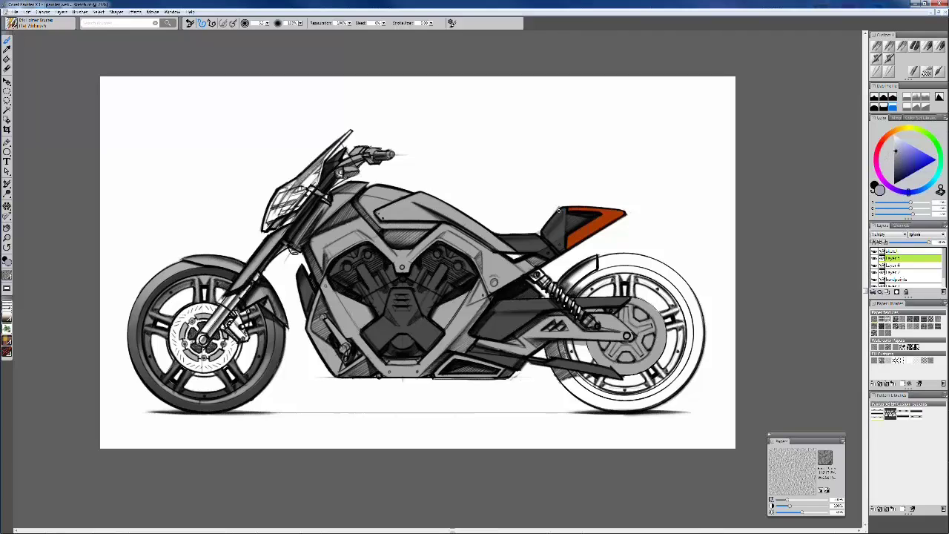
Shade the headlight and windscreen in grey, then add darker shading with a grey sampled from the headlight's lower edge
drag(281, 190, 267, 220)
mouse_move(288, 188)
mouse_down()
mouse_move(347, 135)
mouse_move(264, 234)
mouse_move(282, 210)
mouse_move(293, 212)
mouse_up()
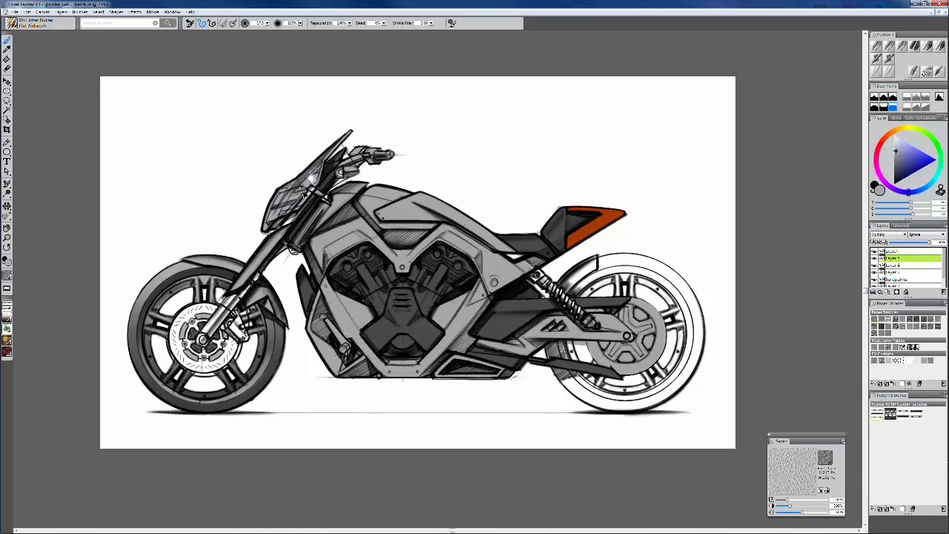
drag(315, 169, 305, 190)
alt+click(289, 215)
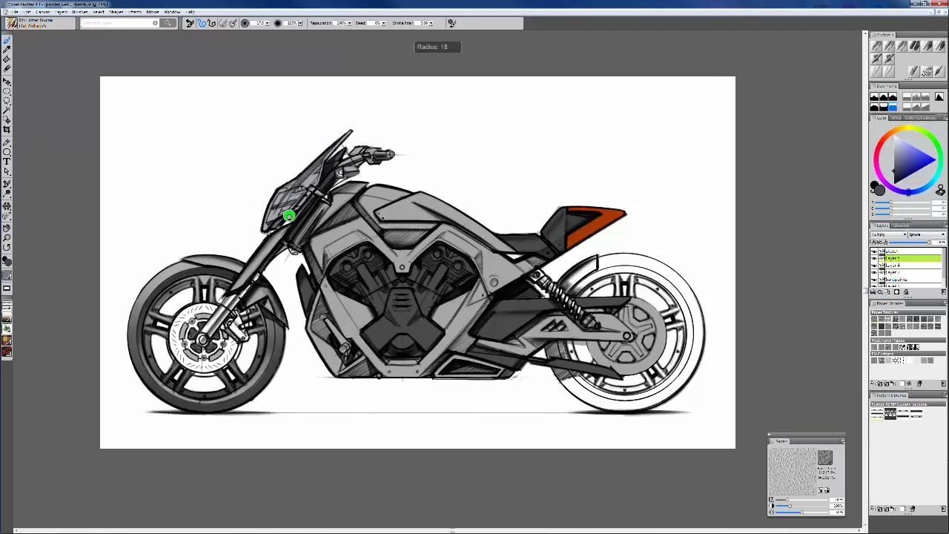
mouse_move(289, 216)
mouse_down()
mouse_move(279, 221)
mouse_move(315, 196)
mouse_up()
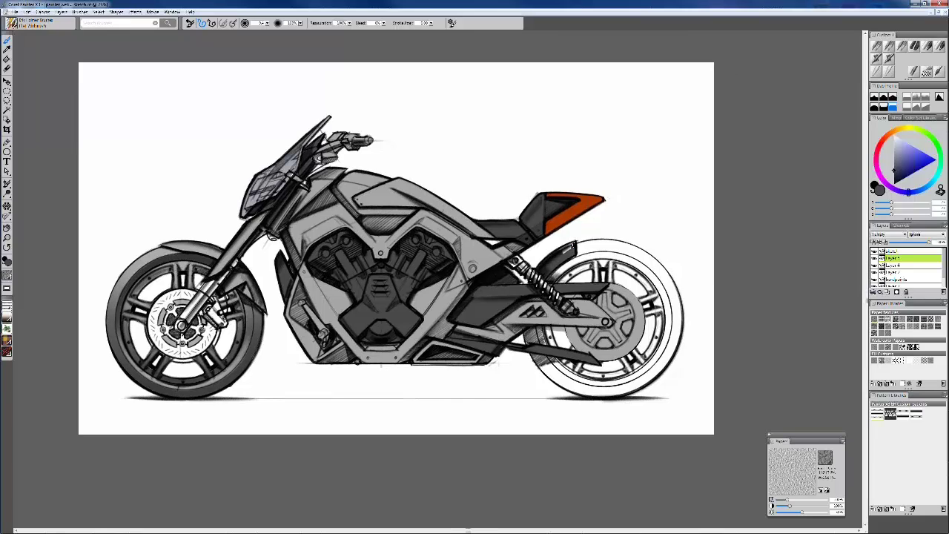
drag(466, 269, 481, 272)
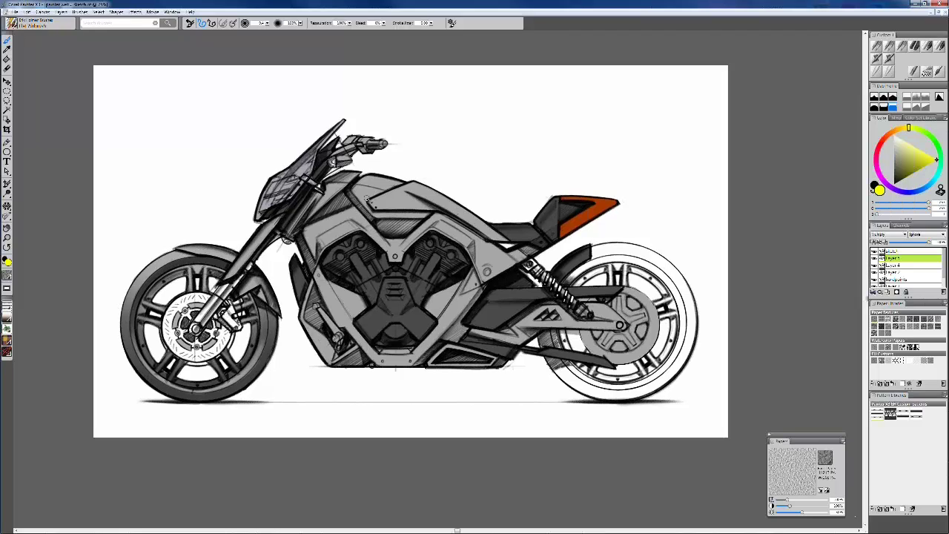
Fill the tank's raised side panel with bright yellow, following its long curved edges back to the seat
drag(397, 183, 357, 199)
key(ctrl+z)
drag(460, 112, 447, 107)
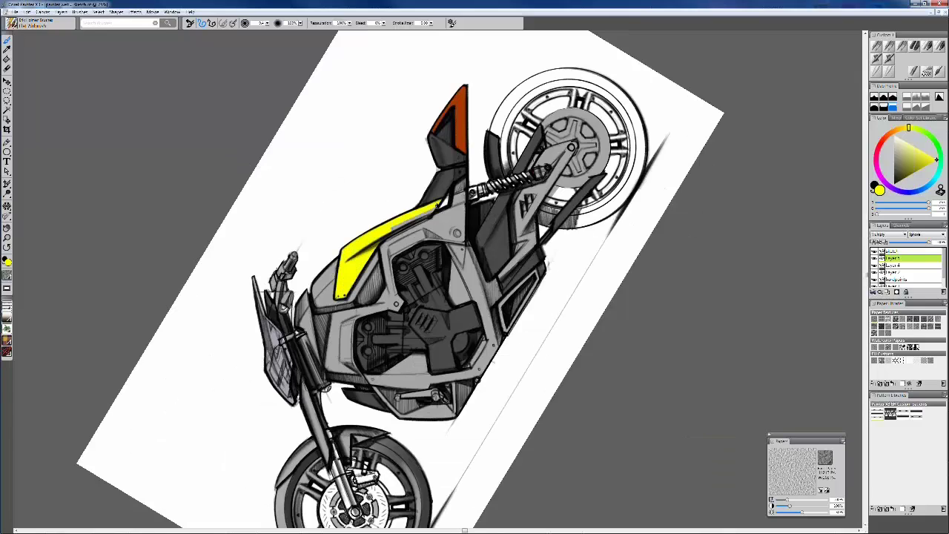
drag(431, 208, 423, 216)
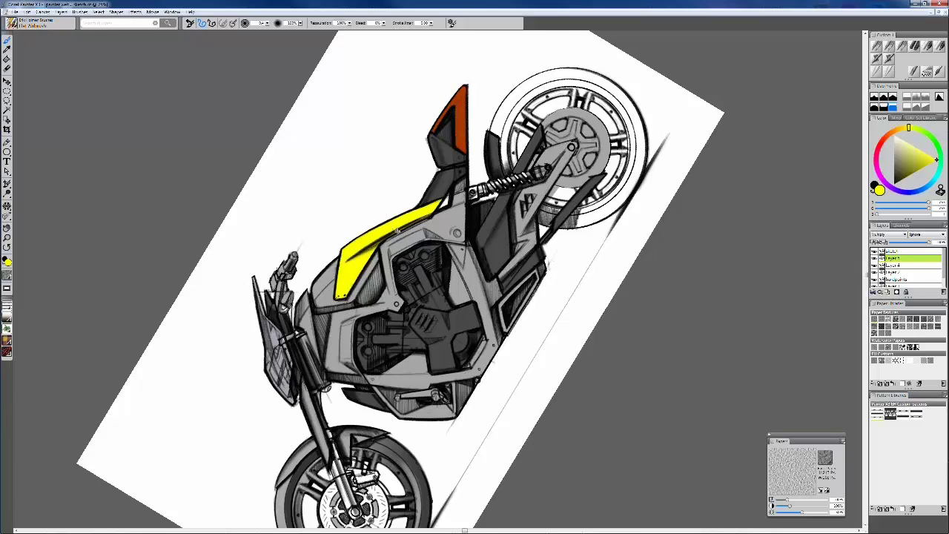
key(ctrl+0)
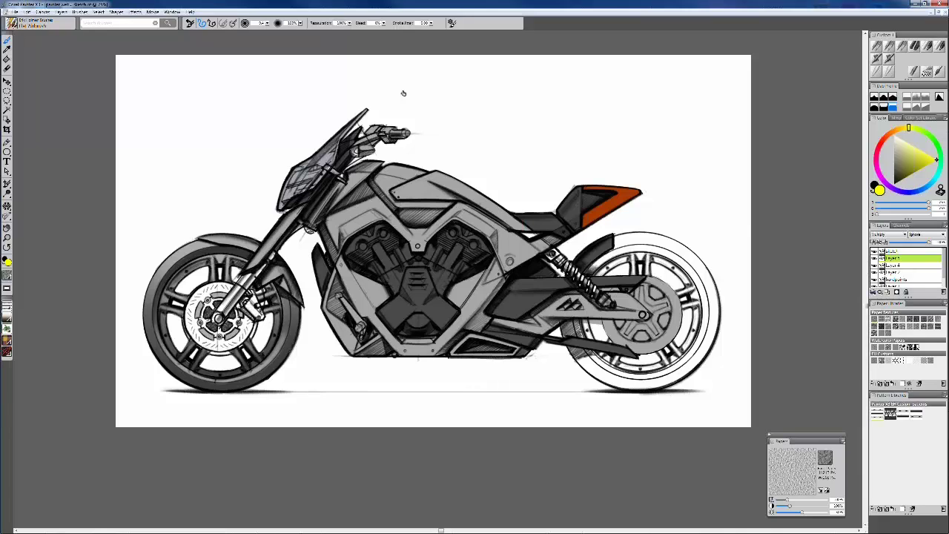
drag(403, 94, 344, 144)
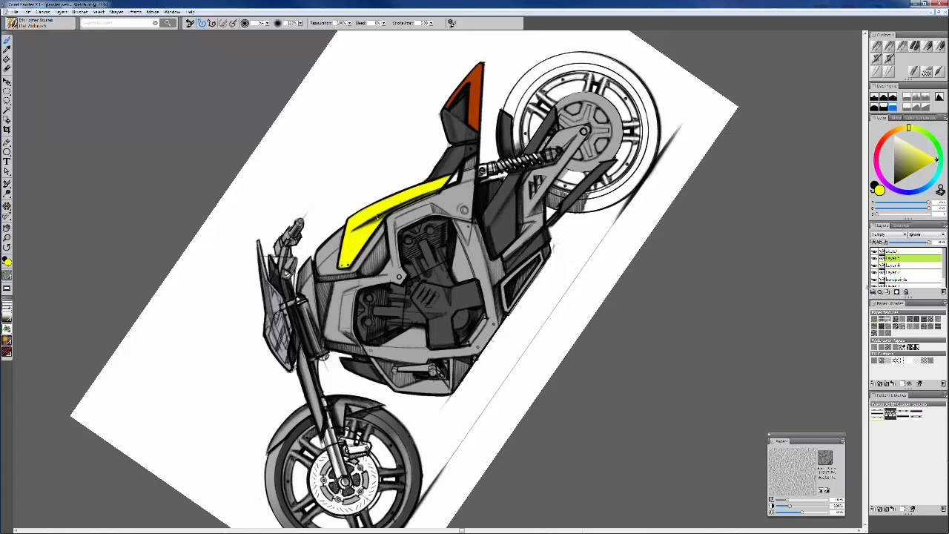
click(378, 217)
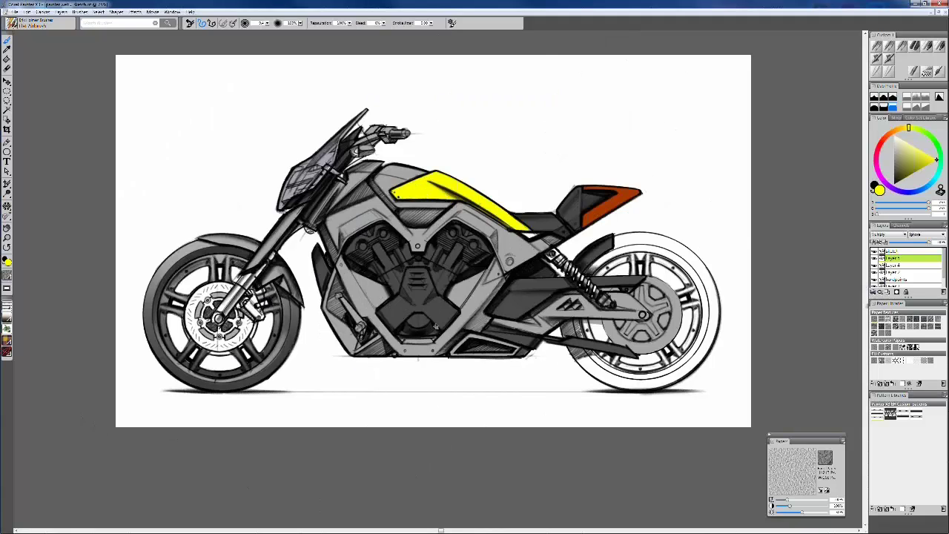
drag(435, 326, 439, 327)
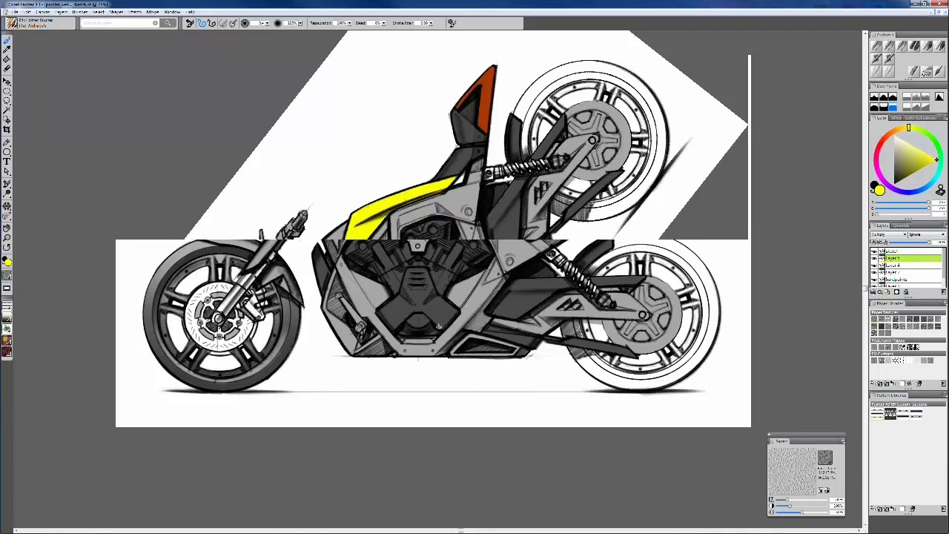
drag(438, 326, 478, 302)
click(433, 209)
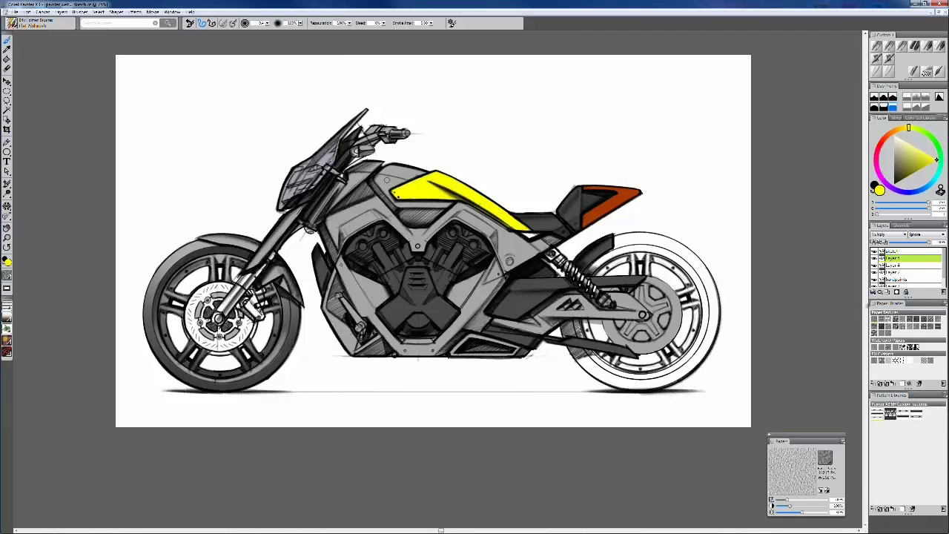
Paint the tank's front section, the hatched area beneath it and the lower front cowl bright yellow
mouse_move(386, 174)
mouse_down()
mouse_move(415, 174)
mouse_move(373, 185)
mouse_move(384, 205)
mouse_move(395, 197)
mouse_up()
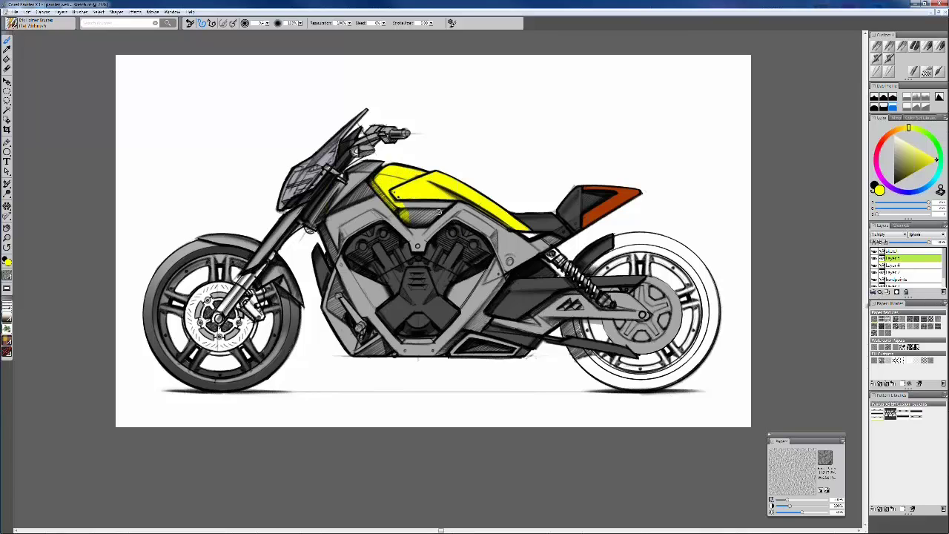
drag(406, 206, 445, 220)
mouse_move(329, 276)
mouse_down()
mouse_move(334, 296)
mouse_move(341, 286)
mouse_move(328, 319)
mouse_move(350, 347)
mouse_move(335, 293)
mouse_up()
mouse_move(354, 338)
mouse_down()
mouse_move(360, 348)
mouse_move(351, 352)
mouse_move(371, 344)
mouse_move(385, 353)
mouse_move(363, 349)
mouse_up()
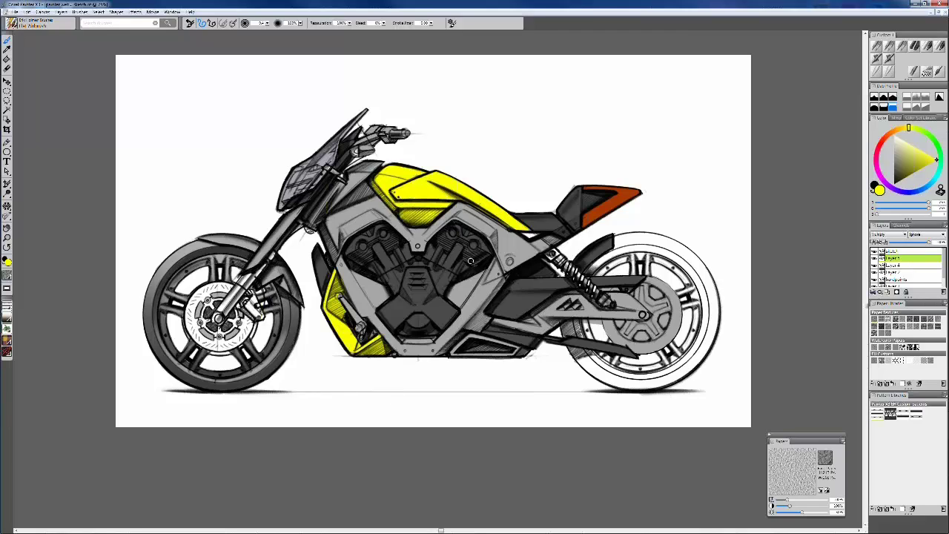
Switch to the Detail Airbrush, add a layer above the yellow colour layer and check that colour layer's visibility
key(ctrl+plus)
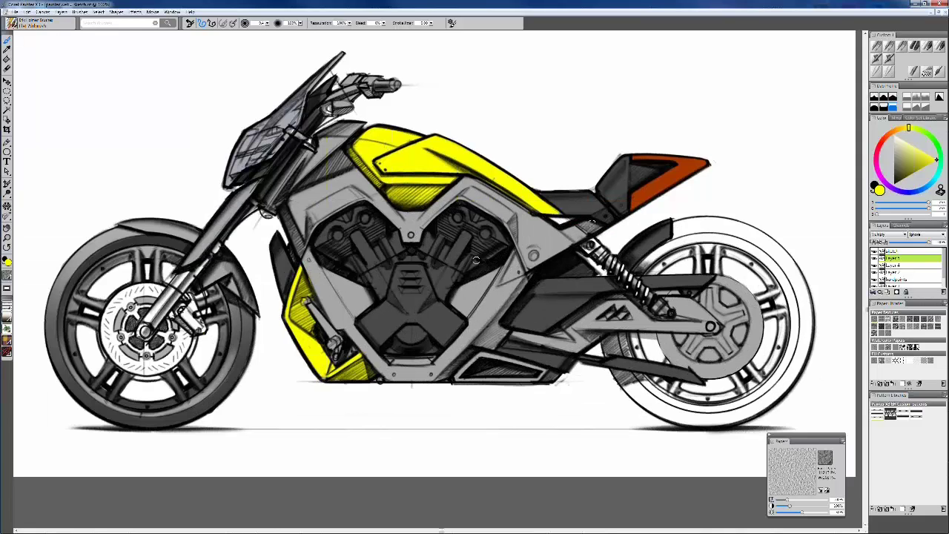
click(889, 58)
click(882, 292)
click(873, 265)
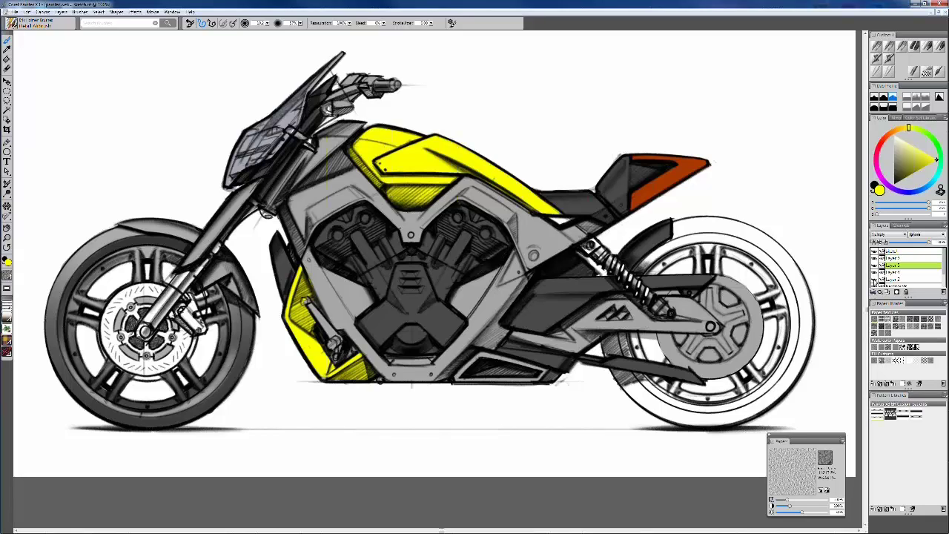
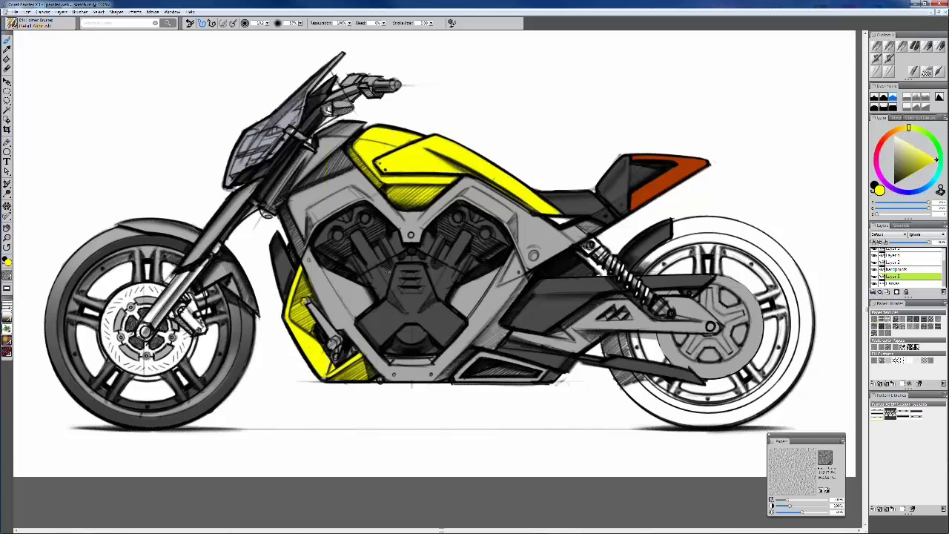
Reinforce the seat's upper outline with a black pencil stroke on the sketch layer
drag(388, 272, 388, 282)
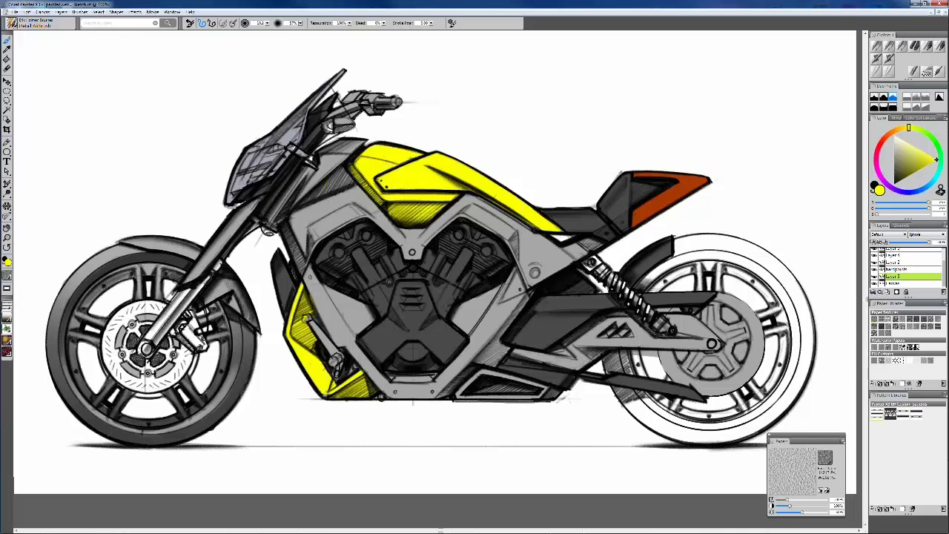
scroll(349, 296, up, 1)
drag(945, 256, 945, 250)
click(893, 251)
click(894, 183)
click(876, 46)
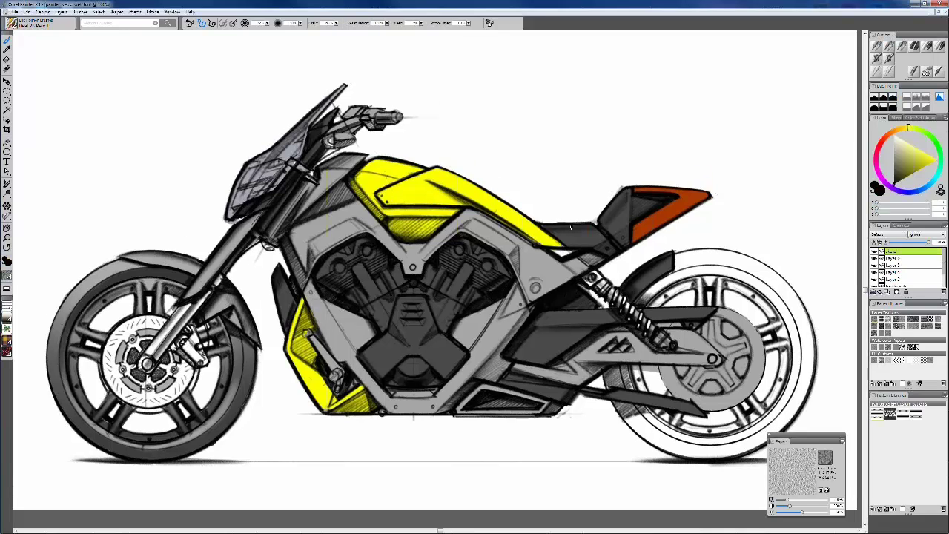
drag(543, 223, 556, 222)
click(875, 252)
On a new layer beneath the sketch, paint light grey on the frame's inner upper faces and the panels flanking the engine
click(879, 60)
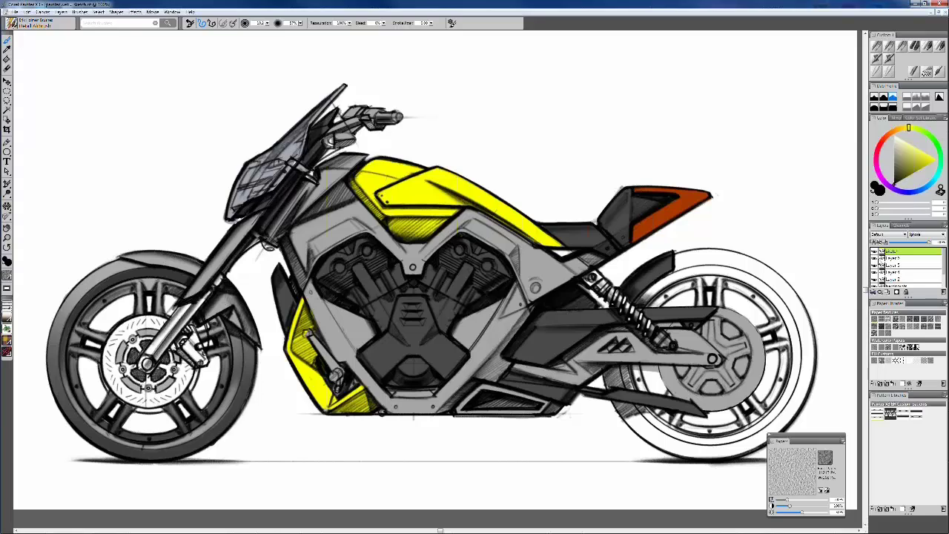
click(889, 258)
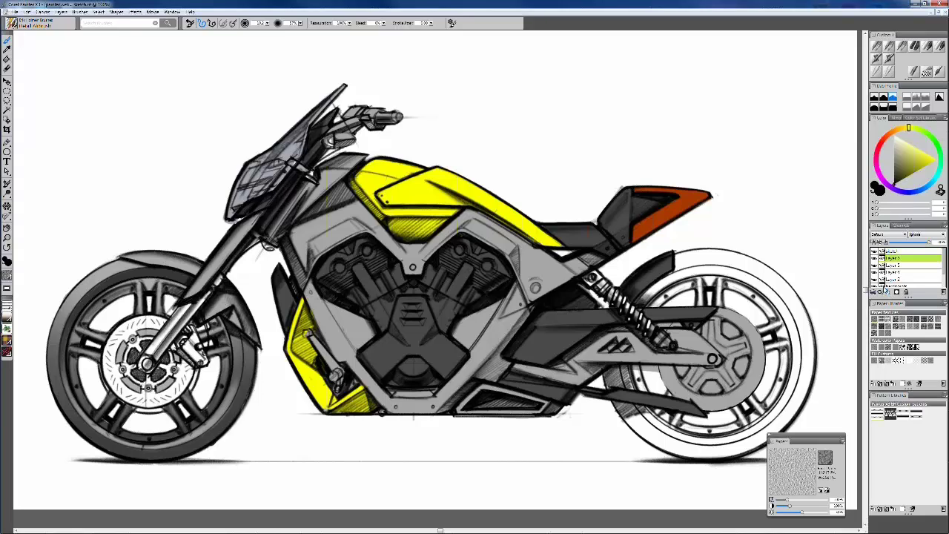
click(899, 146)
drag(891, 110, 887, 100)
drag(335, 226, 346, 226)
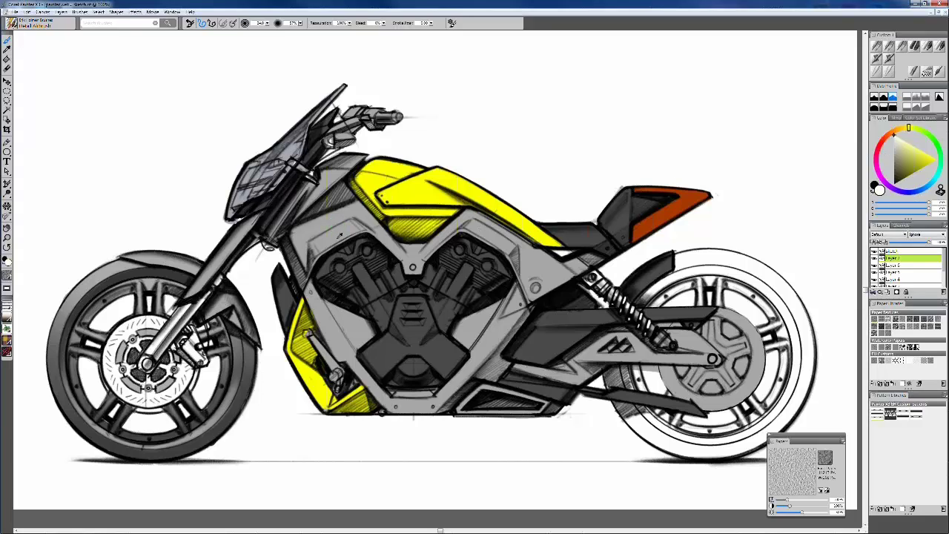
alt+click(338, 236)
click(894, 143)
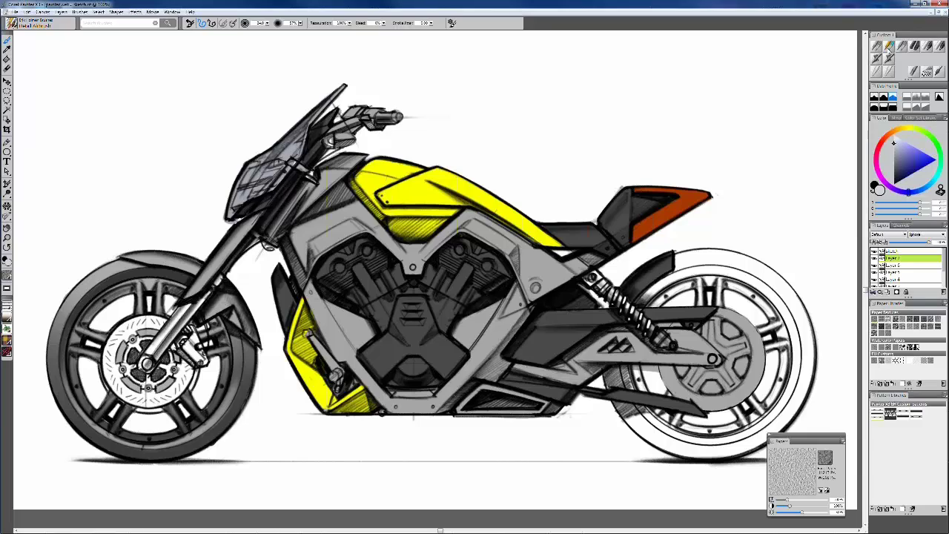
click(887, 60)
key(ctrl+plus)
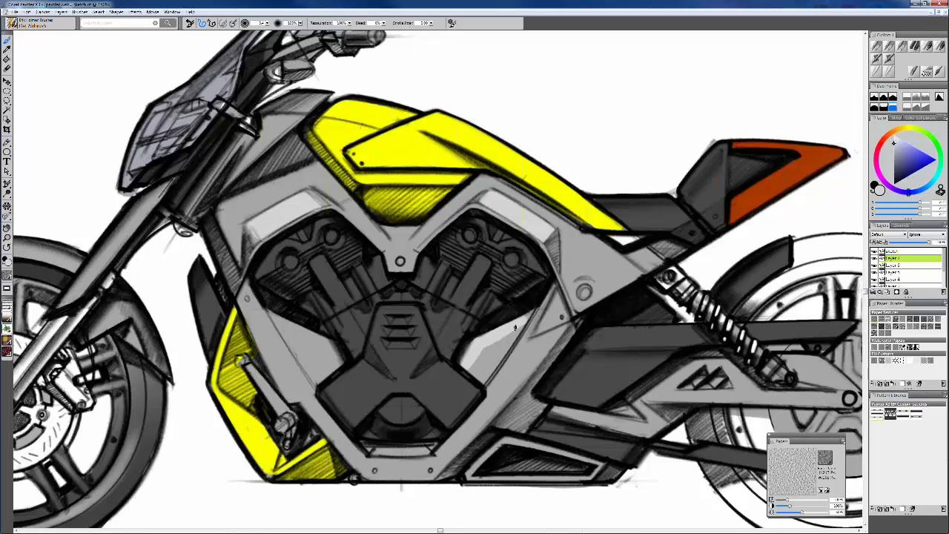
mouse_move(530, 314)
mouse_down()
mouse_move(468, 362)
mouse_move(484, 381)
mouse_move(489, 342)
mouse_move(487, 370)
mouse_up()
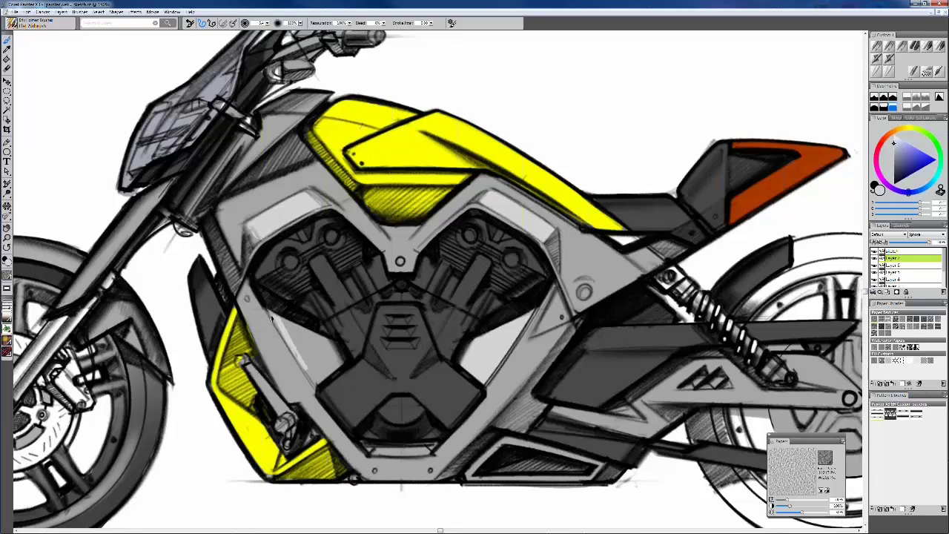
mouse_move(278, 315)
mouse_down()
mouse_move(308, 338)
mouse_move(278, 321)
mouse_move(305, 337)
mouse_move(305, 364)
mouse_move(313, 340)
mouse_move(309, 366)
mouse_move(320, 384)
mouse_move(338, 366)
mouse_up()
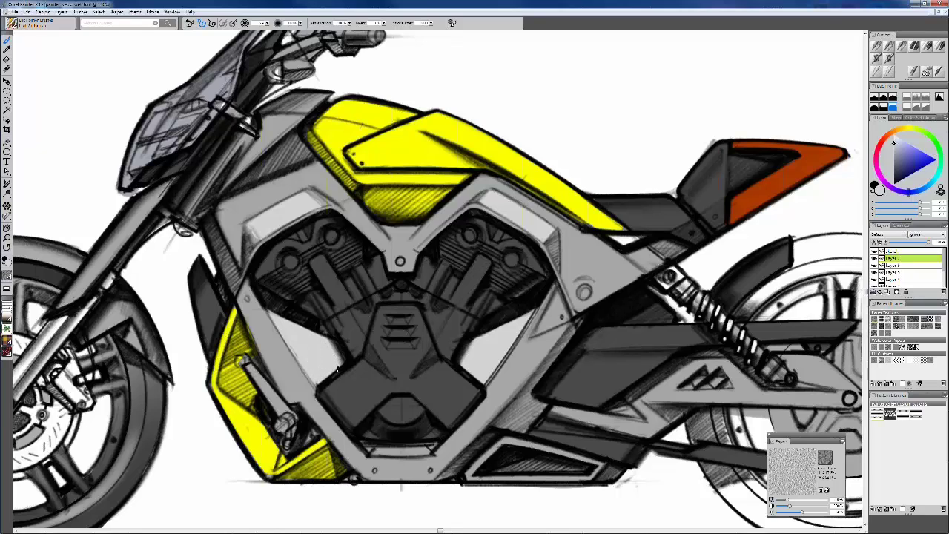
Paint the engine's central vented cover in a medium grey
click(902, 157)
click(894, 162)
mouse_move(397, 312)
mouse_down()
mouse_move(404, 320)
mouse_move(382, 319)
mouse_move(373, 339)
mouse_move(374, 322)
mouse_move(398, 379)
mouse_move(420, 352)
mouse_move(415, 311)
mouse_move(400, 371)
mouse_move(417, 351)
mouse_up()
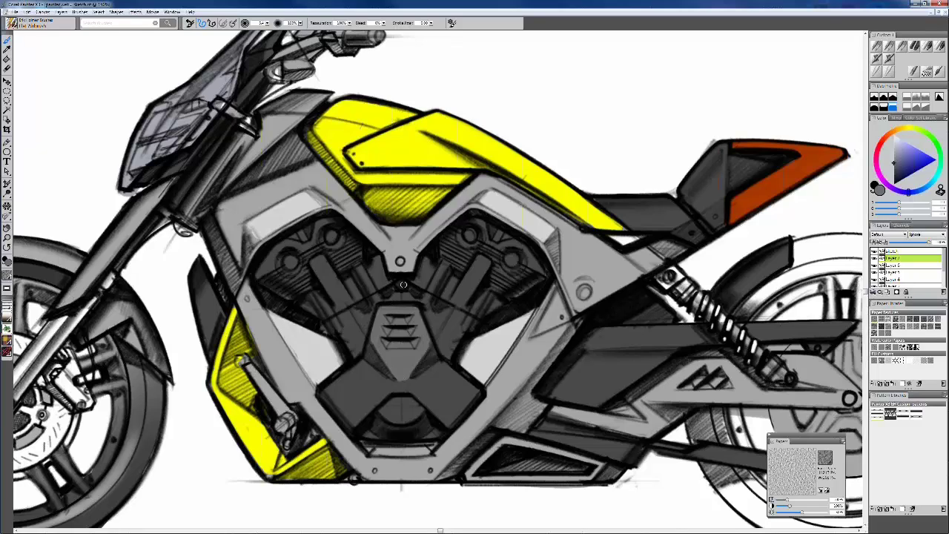
mouse_move(451, 287)
mouse_down()
mouse_move(437, 309)
mouse_move(456, 289)
mouse_move(448, 281)
mouse_move(491, 240)
mouse_move(472, 263)
mouse_move(481, 284)
mouse_up()
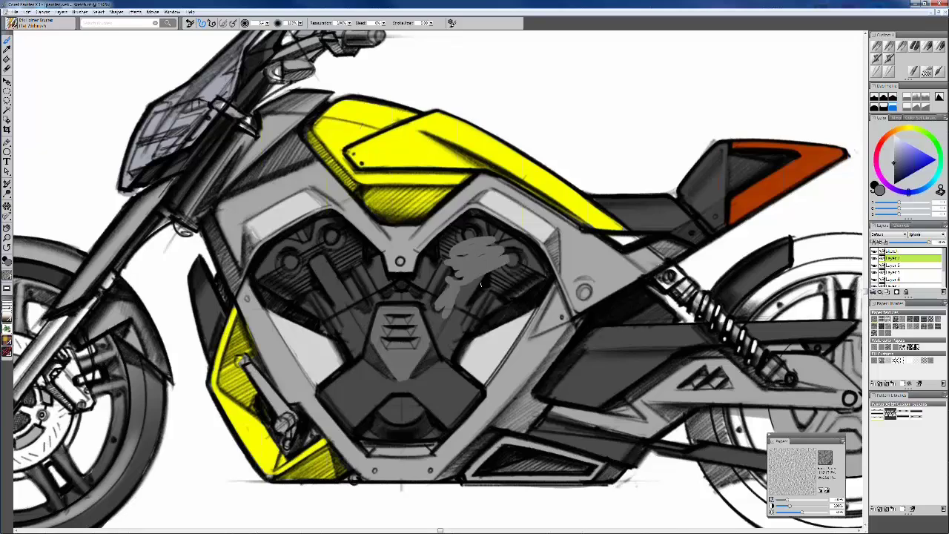
key(ctrl+z)
key(ctrl+z)
key(ctrl+z)
key(ctrl+z)
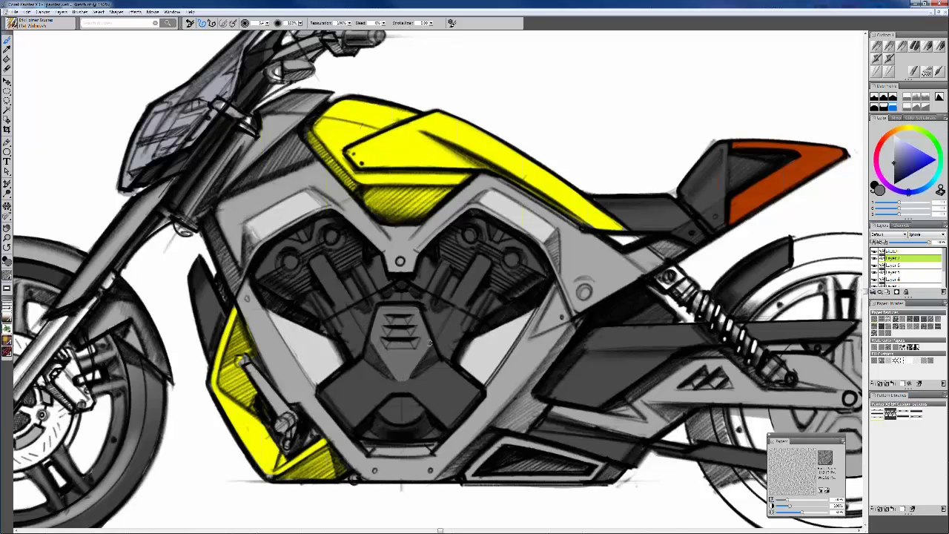
Sample the dark grey of the engine's lower cover and check the top two layers by toggling their visibility
alt+click(385, 387)
click(875, 258)
click(874, 251)
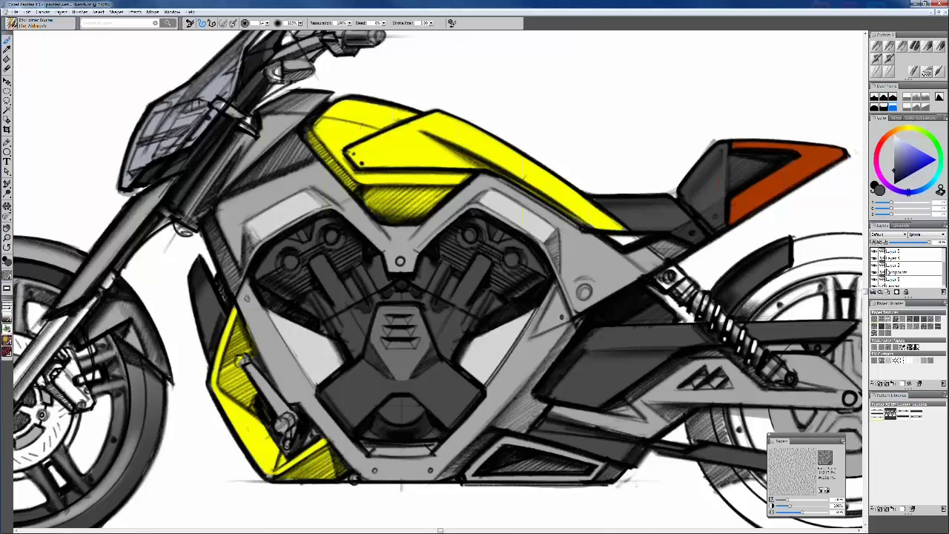
Load Layer 2's contents as a selection, make the backgrounds layer active and clear the selection
right_click(886, 267)
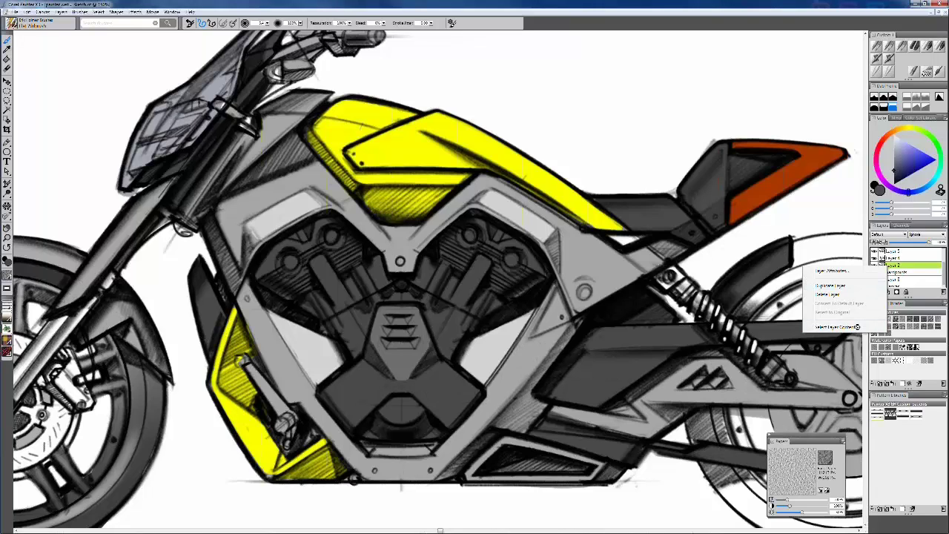
click(857, 327)
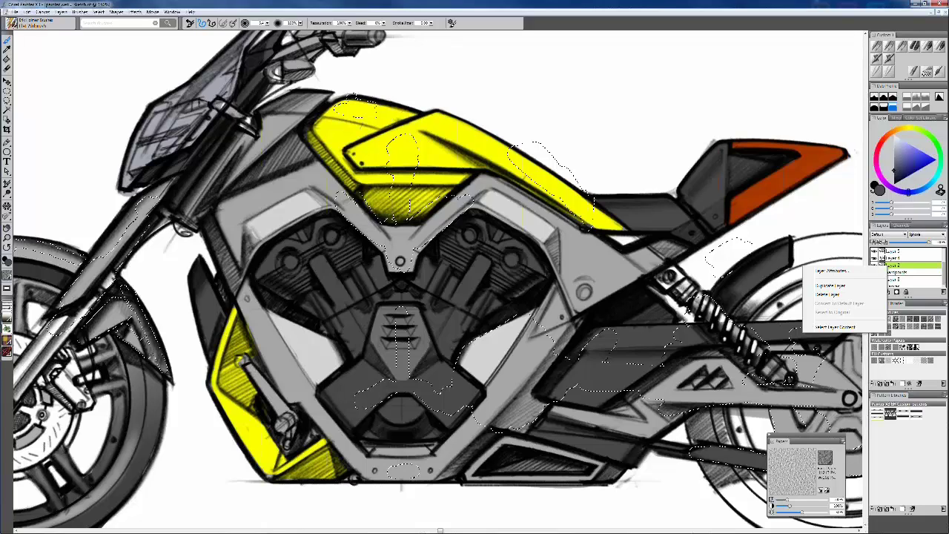
click(897, 273)
click(897, 273)
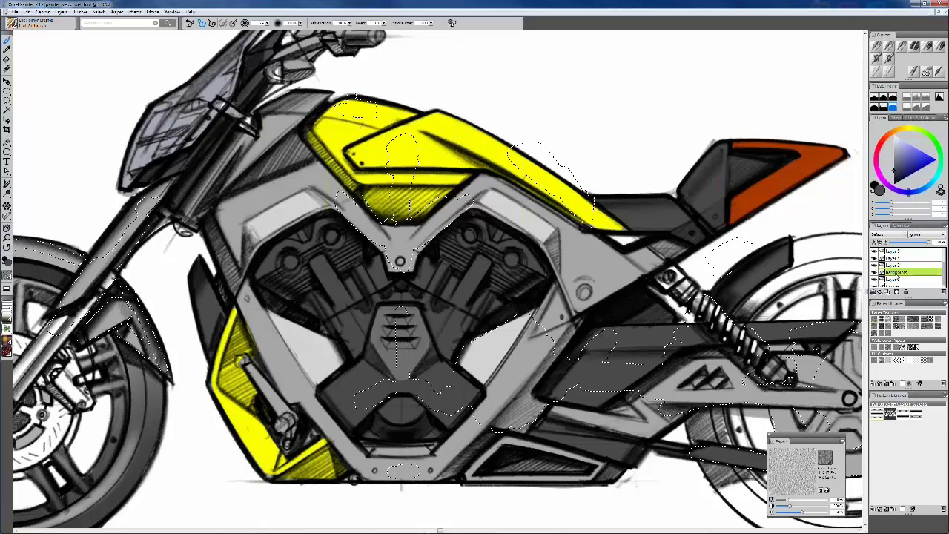
key(ctrl+d)
Check Layer 2's visibility and load the backgrounds layer's contents as a selection
click(874, 267)
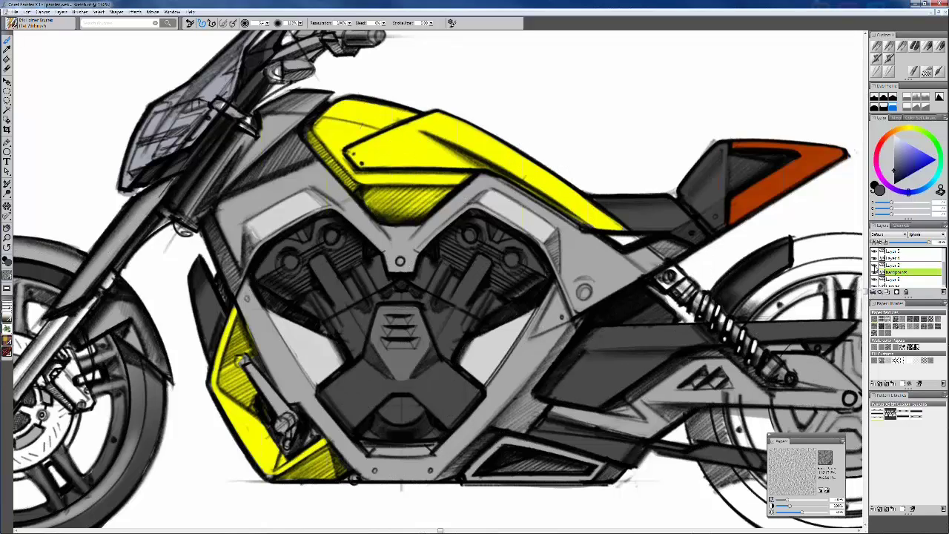
key(ctrl+minus)
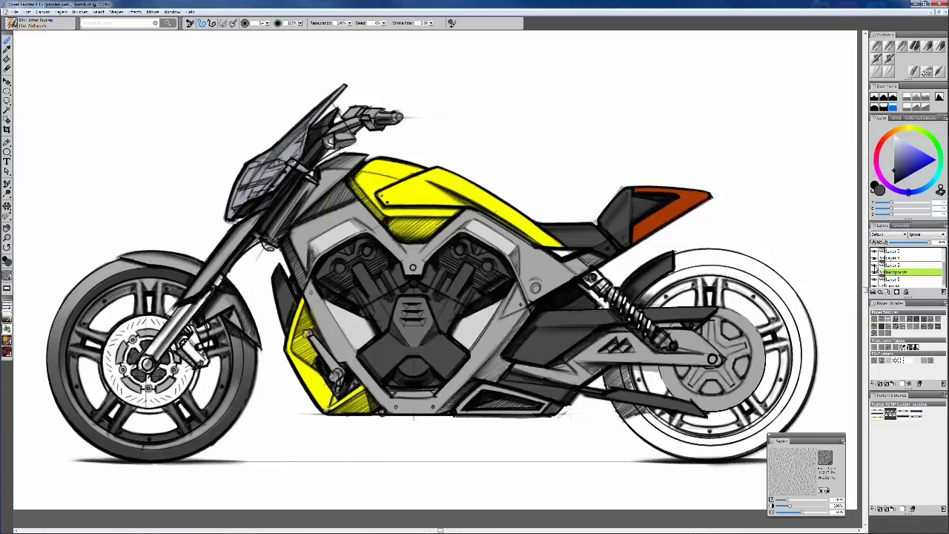
ctrl+click(887, 271)
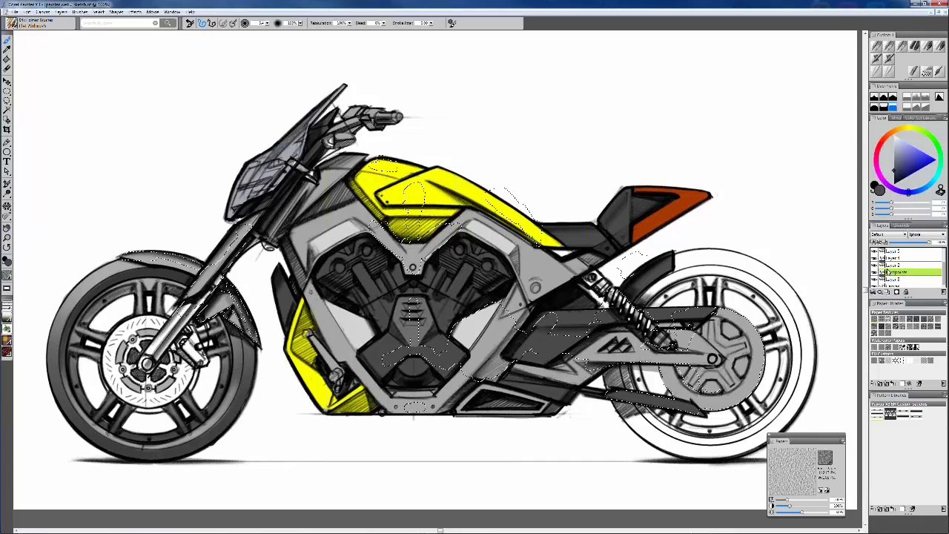
Check the contents of the backgrounds layer and the layers around it by toggling their visibility
click(893, 279)
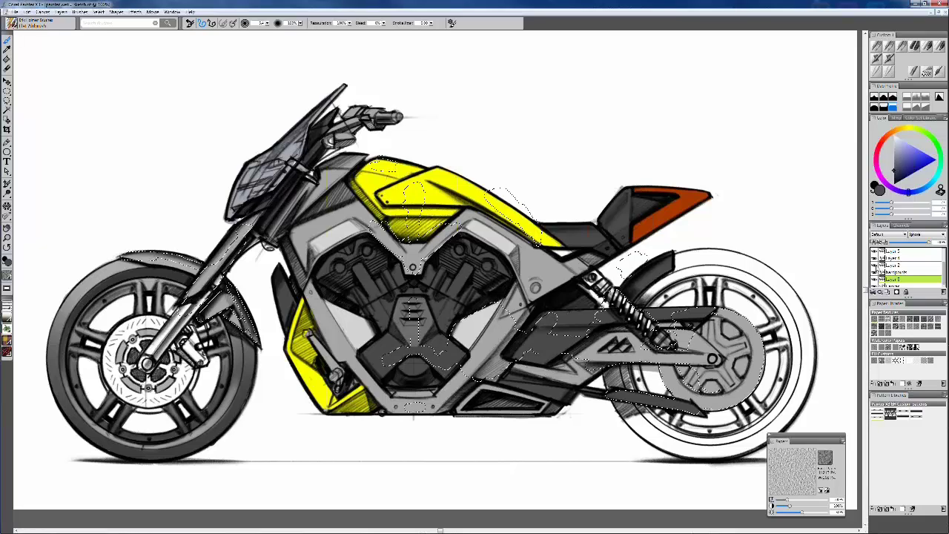
click(874, 258)
click(874, 272)
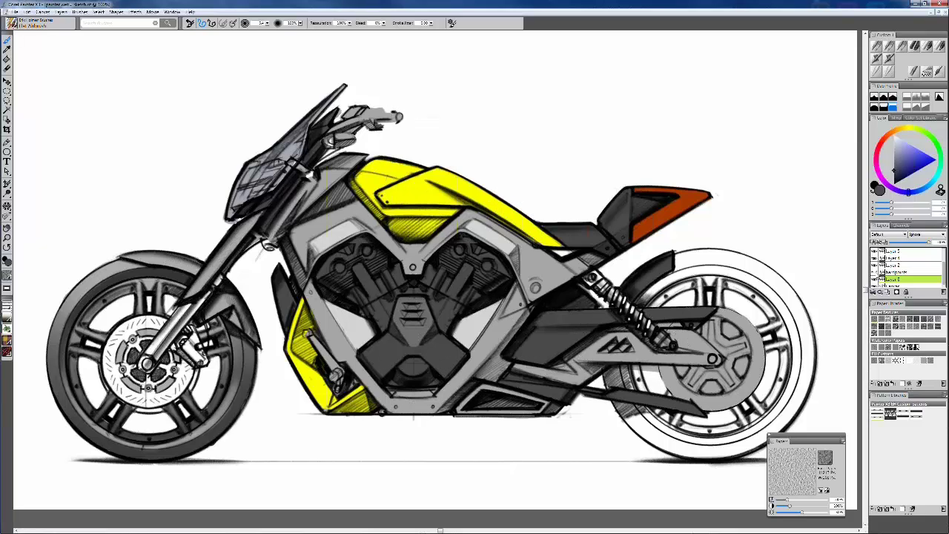
click(874, 272)
click(874, 258)
click(874, 258)
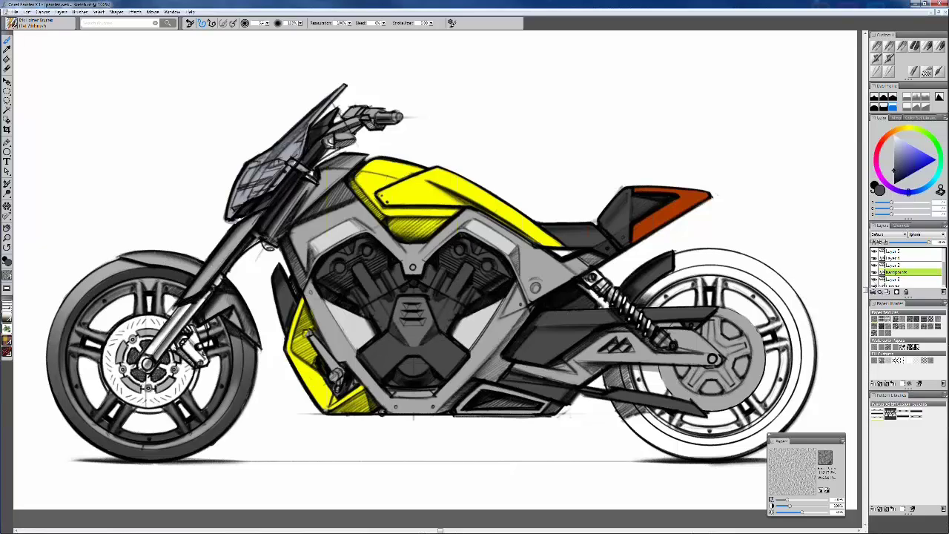
click(873, 279)
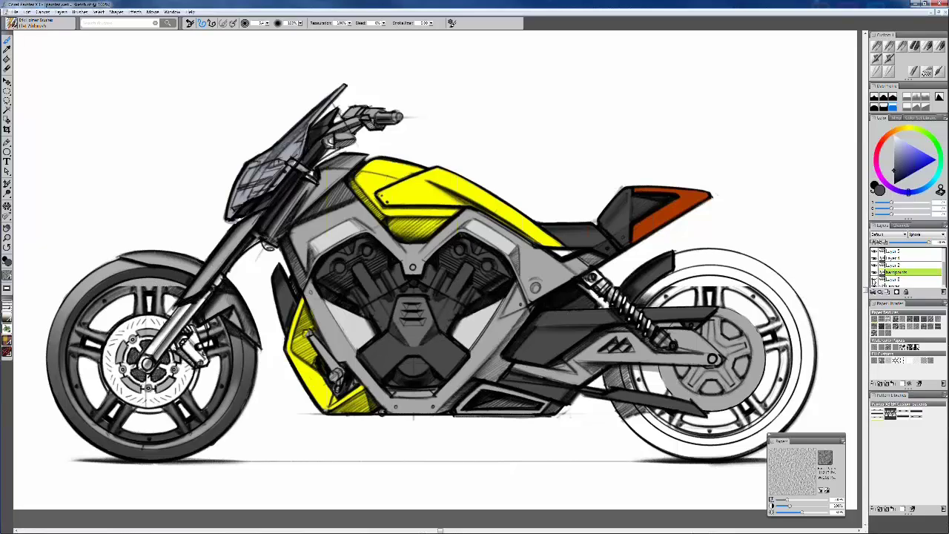
click(873, 280)
Collapse the backgrounds layer together with the other selected layers
drag(945, 269, 944, 254)
shift+click(922, 252)
click(873, 292)
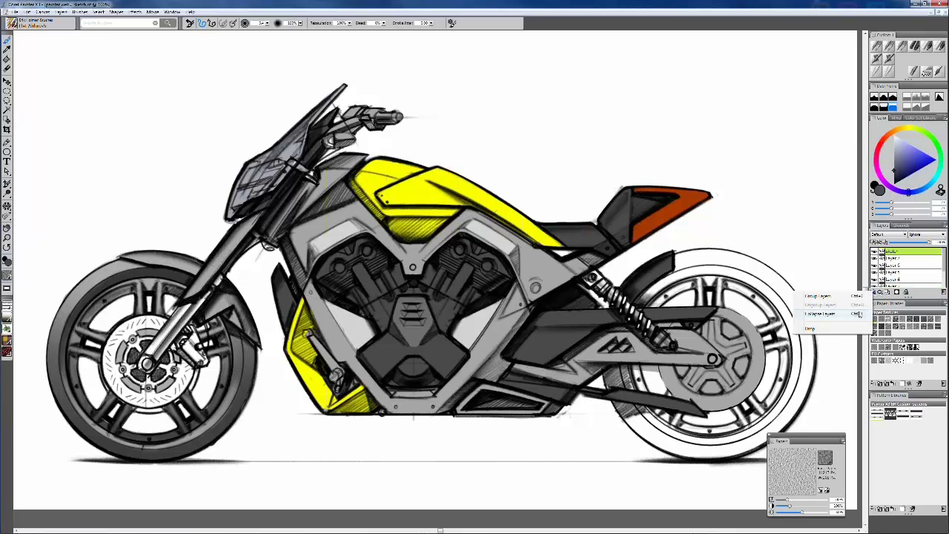
click(893, 277)
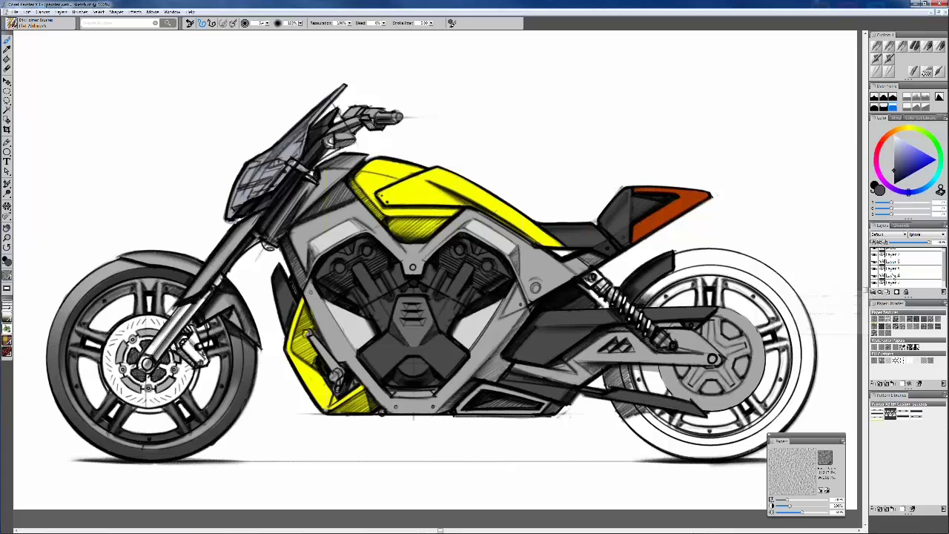
scroll(907, 267, up, 1)
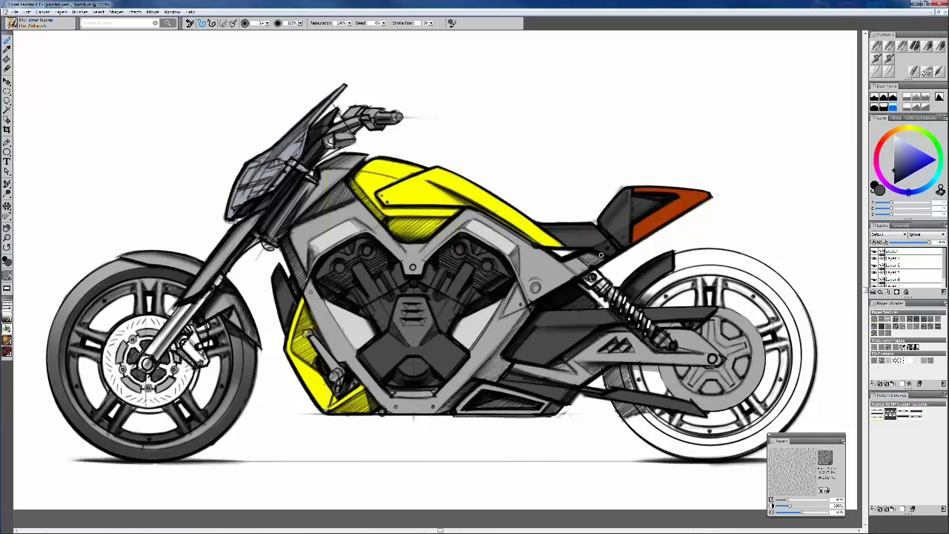
Examine what the sketch layer and the colour layers beneath it contain by hiding and showing them
click(874, 259)
click(874, 259)
click(874, 259)
click(876, 272)
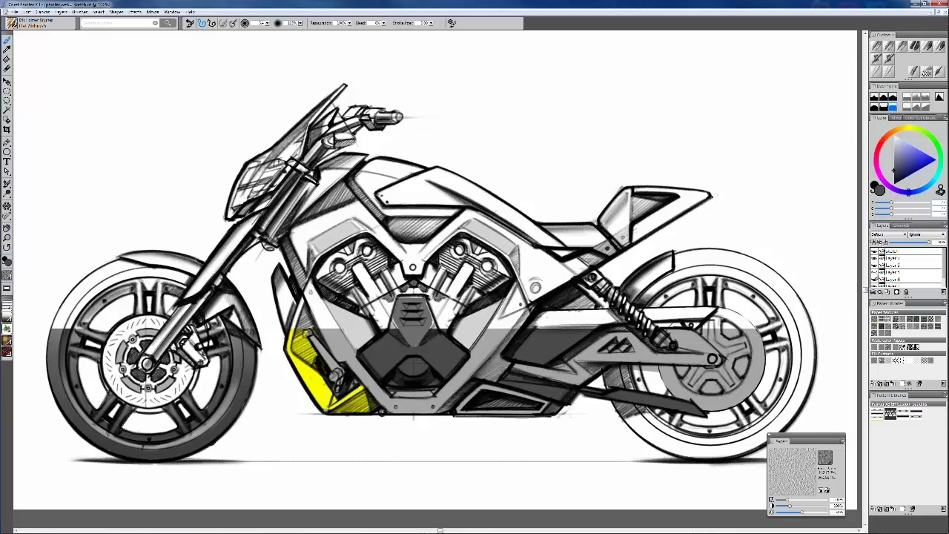
click(875, 272)
click(874, 251)
click(874, 251)
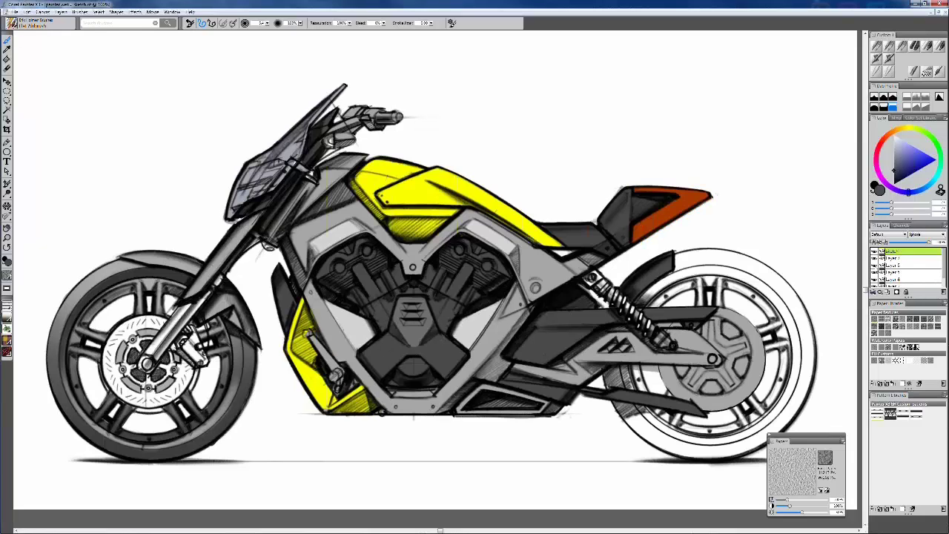
click(876, 273)
Switch to a large white Detail Airbrush and try a soft highlight across the upper frame on the sketch layer
alt+click(344, 235)
drag(427, 226, 477, 226)
click(903, 152)
key(shift+s)
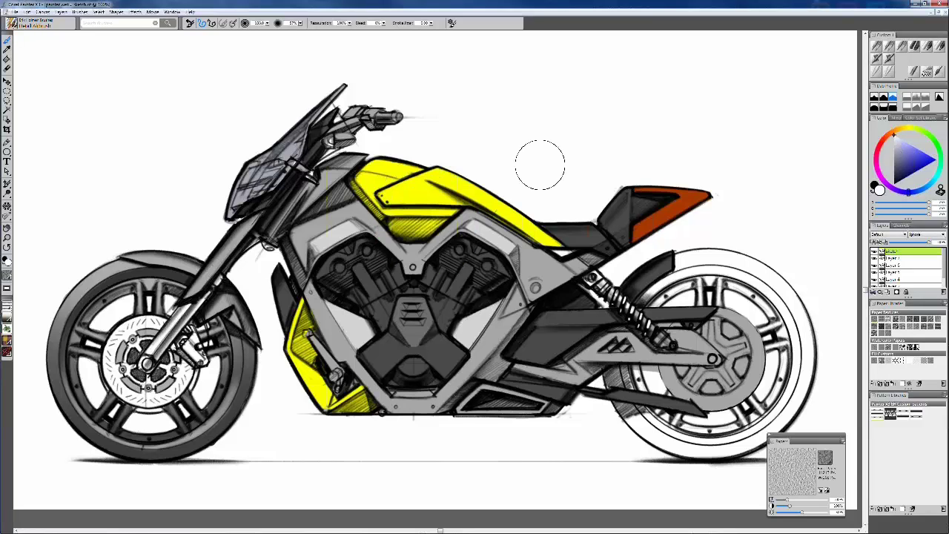
drag(383, 234, 418, 234)
drag(378, 236, 465, 260)
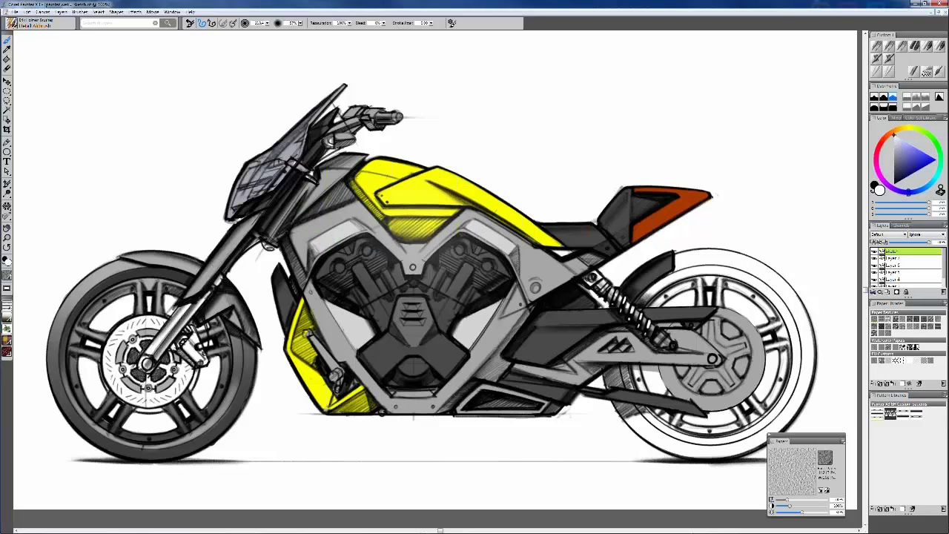
key(ctrl+z)
Airbrush a soft white highlight over the upper frame and lower tank area on the layer directly below the sketch
click(894, 258)
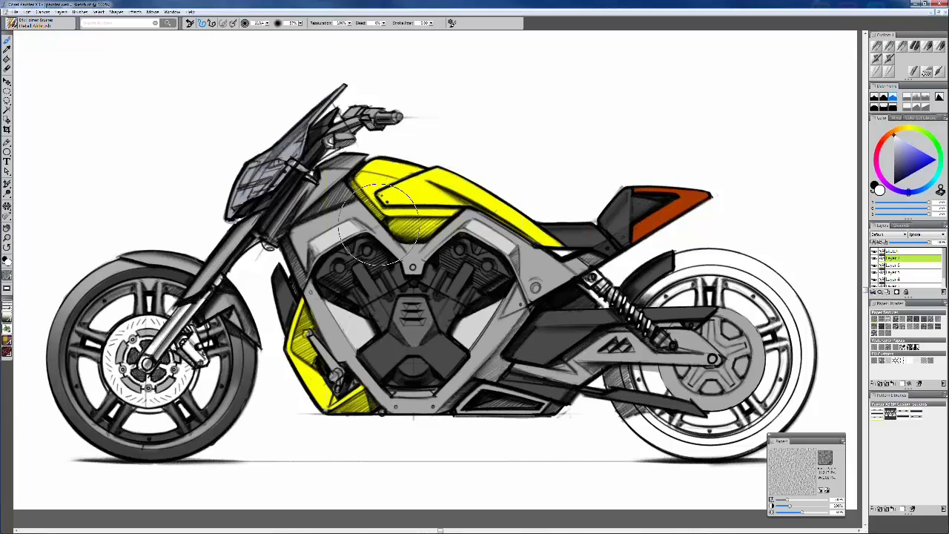
drag(357, 231, 463, 264)
drag(352, 201, 349, 201)
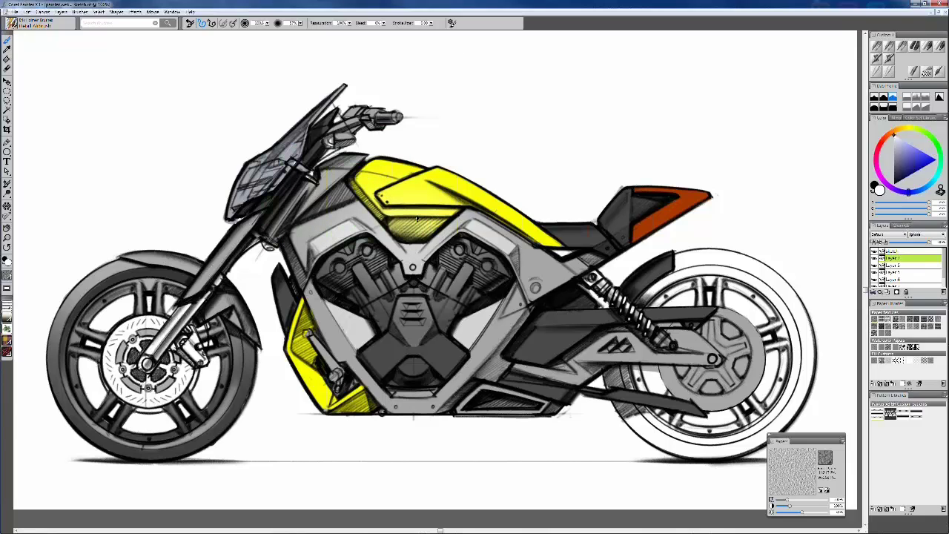
drag(380, 359, 363, 358)
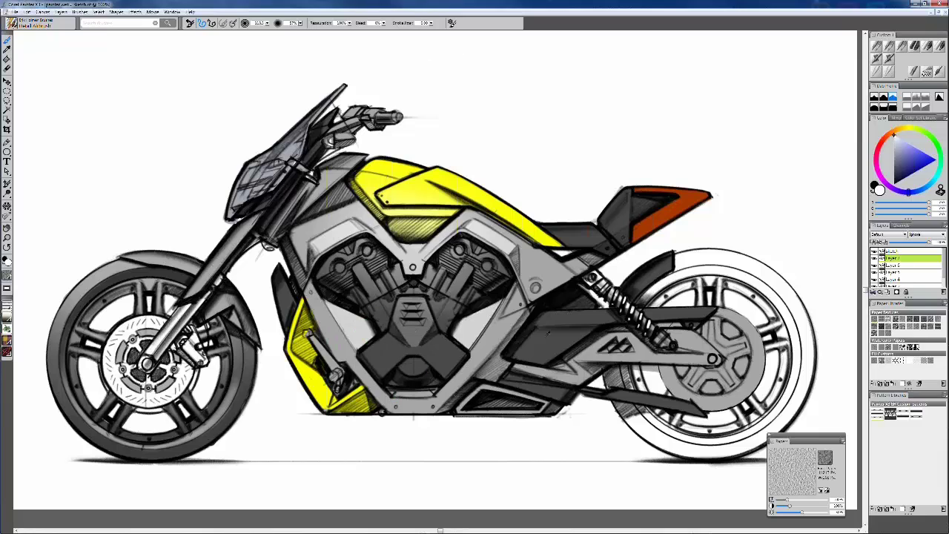
Try shading the lower frame and engine with a large airbrush in the dark grey sampled from the side panel
alt+click(538, 330)
drag(321, 340, 371, 340)
drag(330, 367, 496, 391)
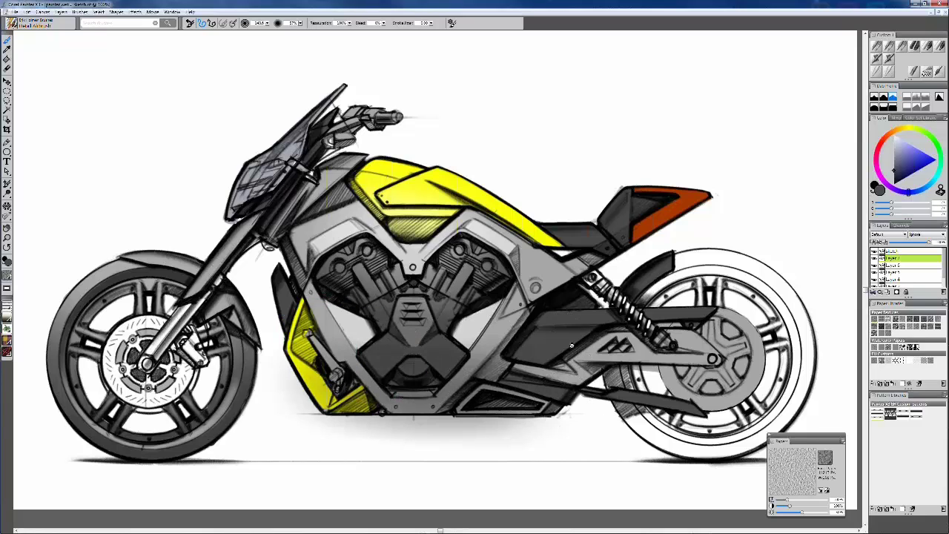
mouse_move(356, 366)
mouse_down()
mouse_move(418, 365)
mouse_move(396, 384)
mouse_up()
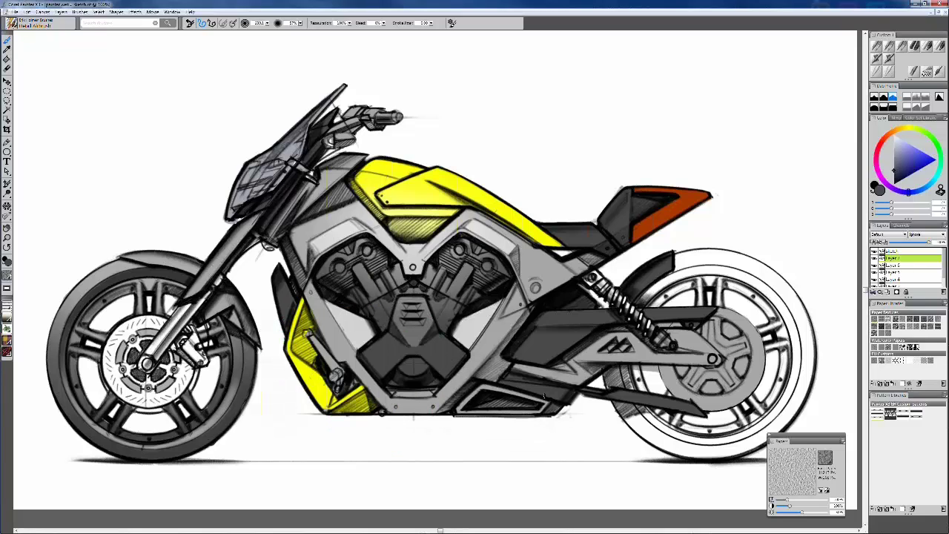
mouse_move(296, 371)
mouse_down()
mouse_move(348, 404)
mouse_move(504, 403)
mouse_up()
drag(398, 407, 475, 404)
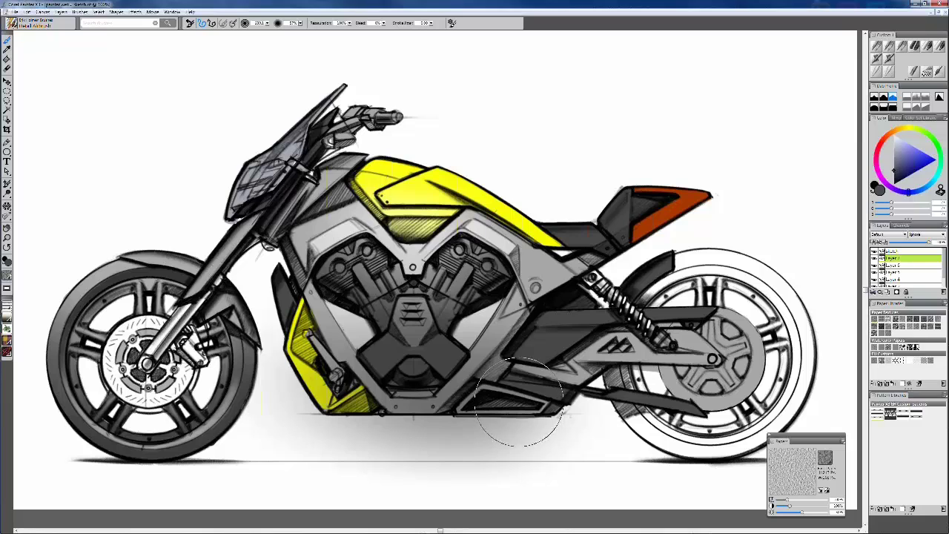
key(n)
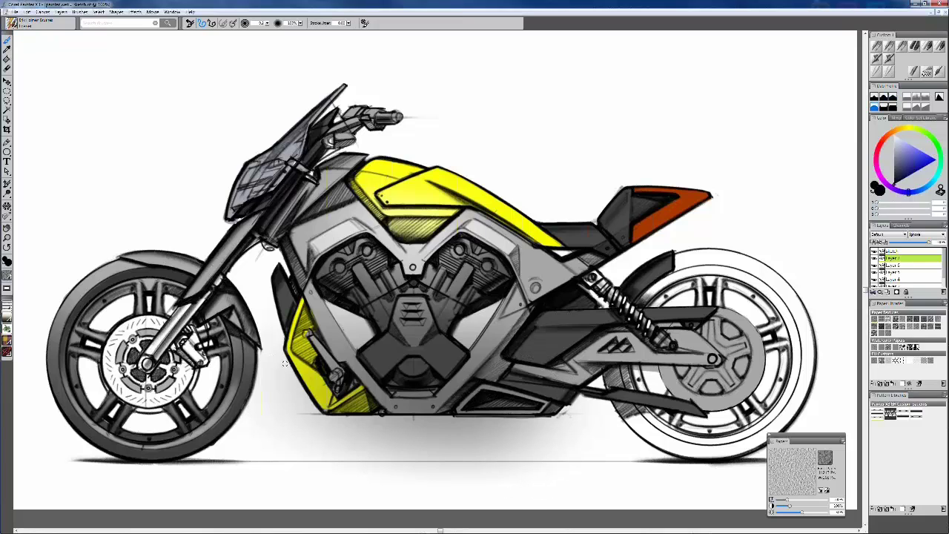
key(ctrl+z)
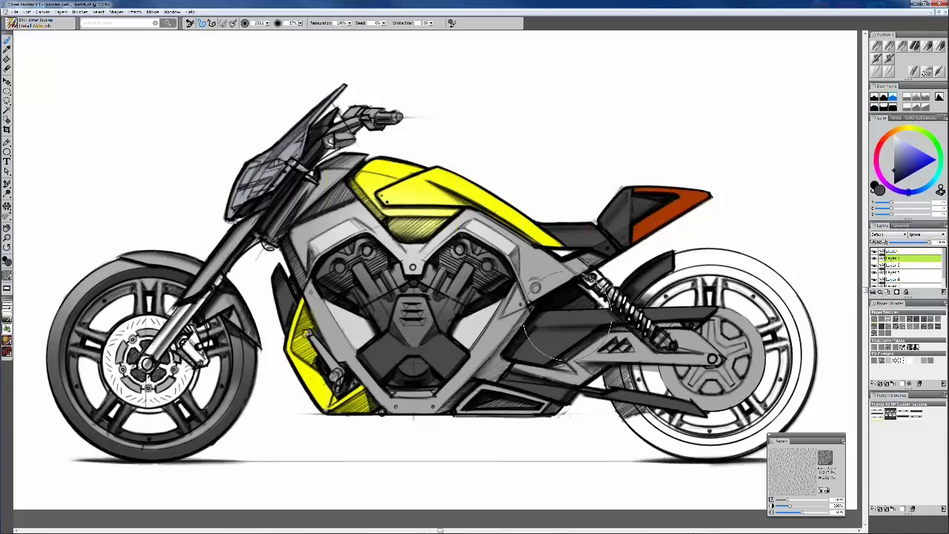
click(887, 58)
shift+click(896, 266)
shift+click(900, 274)
shift+click(901, 280)
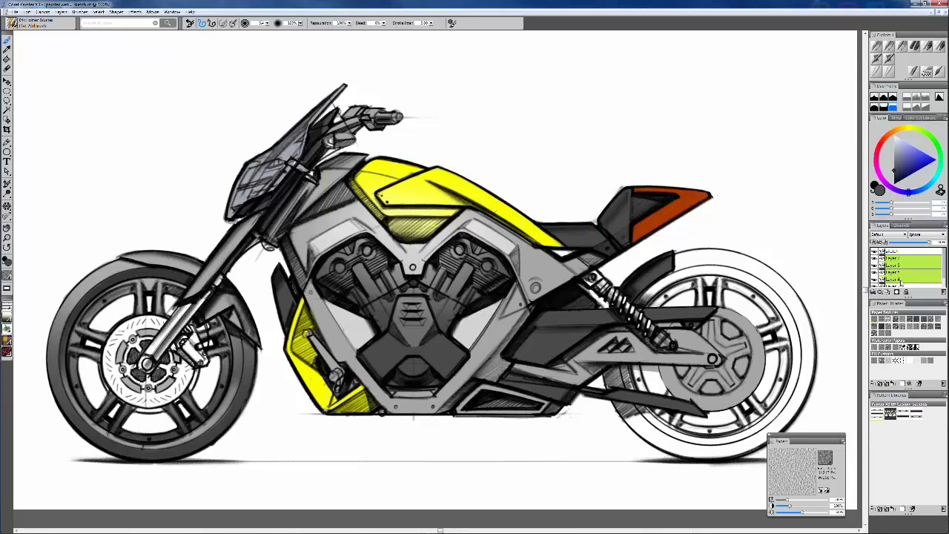
scroll(943, 281, down, 1)
click(944, 282)
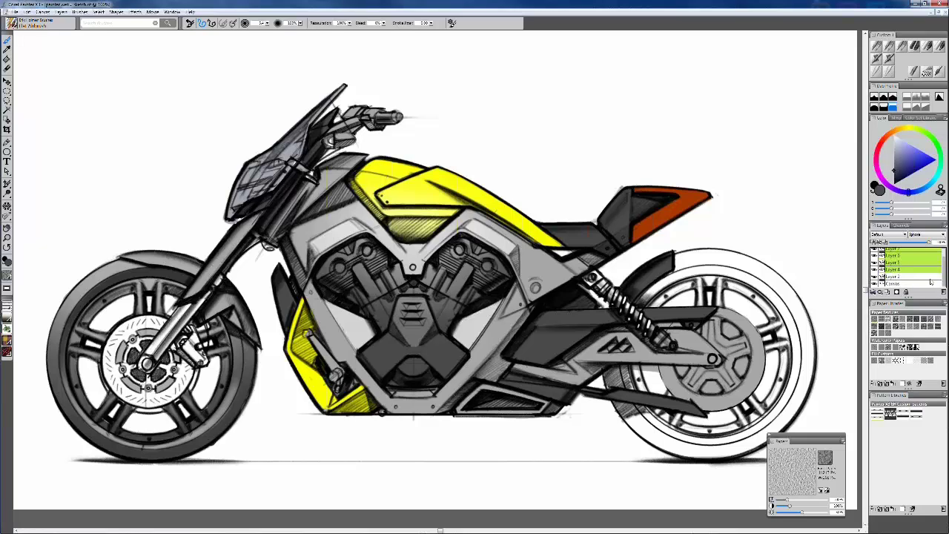
shift+click(894, 277)
click(873, 292)
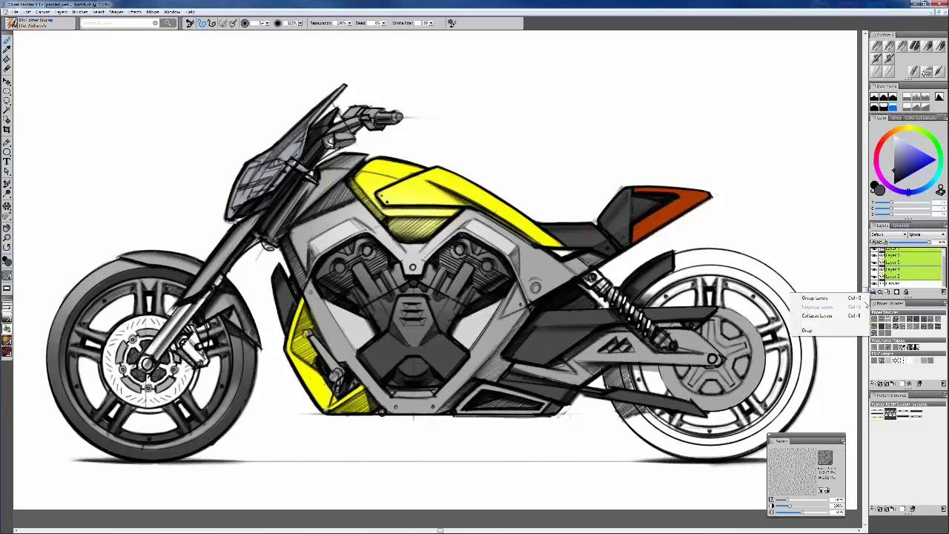
Delete the two lowest layers directly above the canvas
click(906, 275)
click(941, 292)
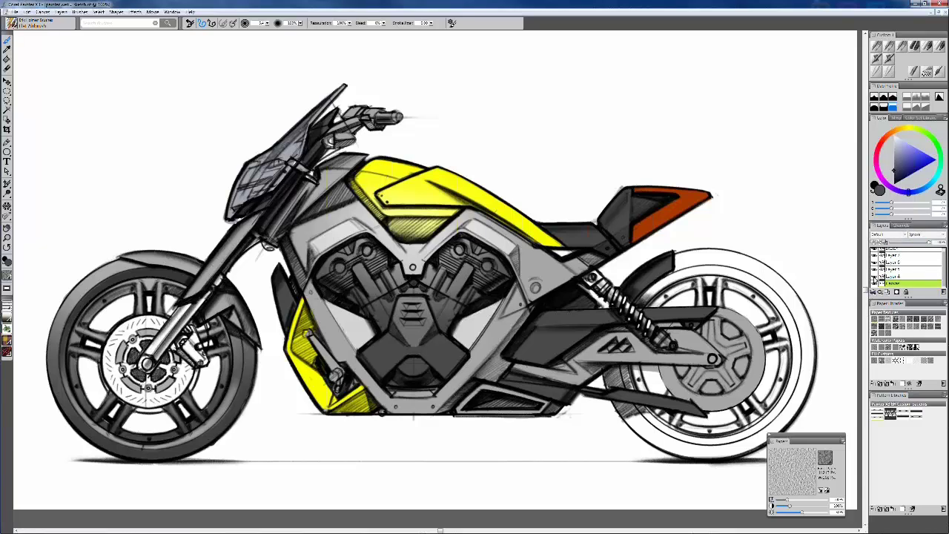
click(897, 277)
click(942, 292)
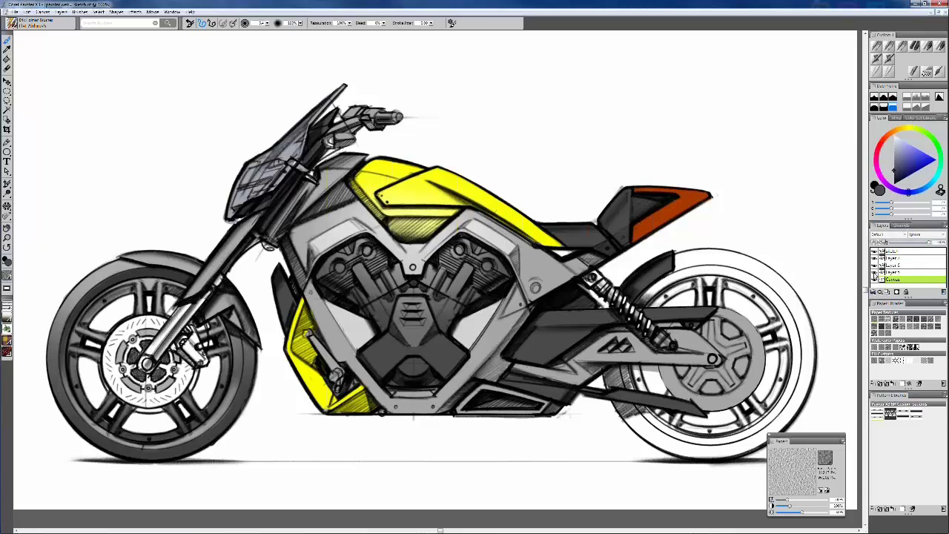
Check the remaining colour layers' visibility and collapse the three layers between the sketch and the canvas into one
click(874, 272)
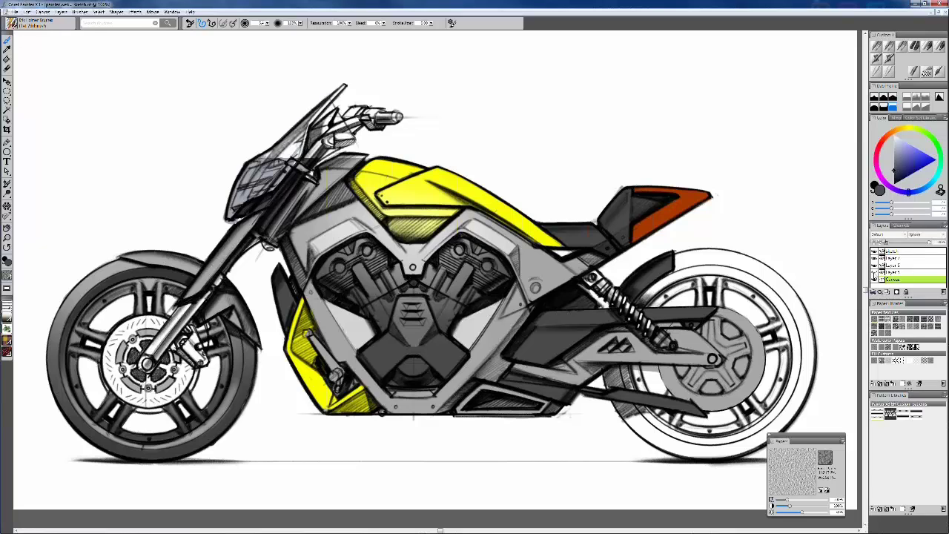
click(874, 266)
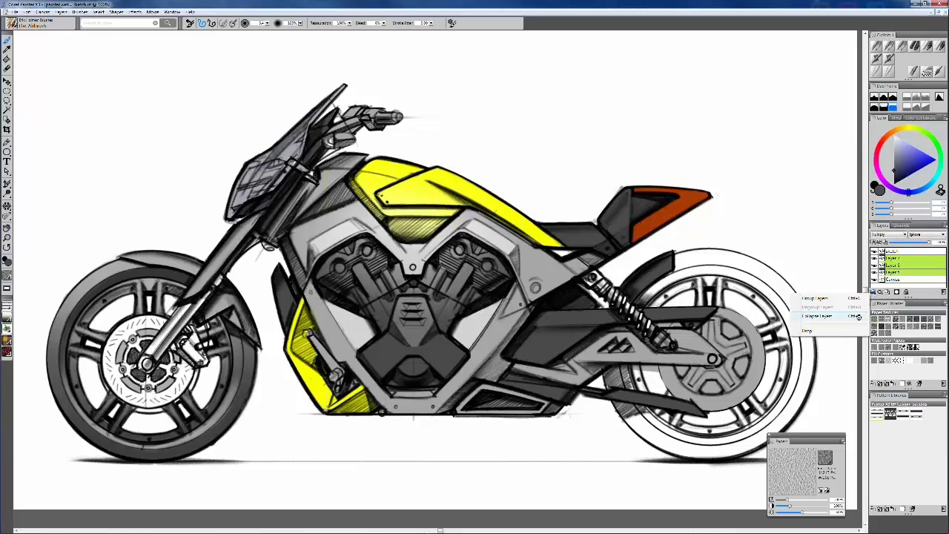
click(858, 299)
key(ctrl+z)
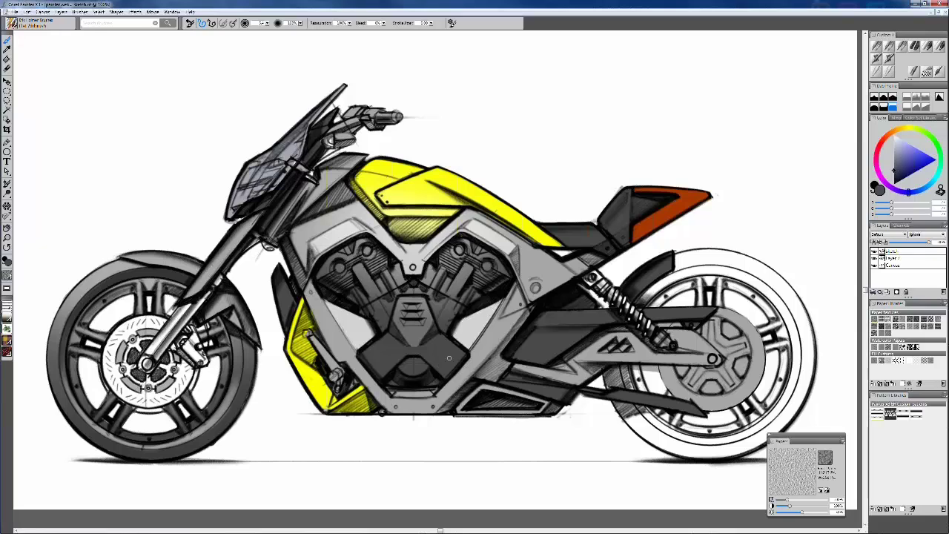
Check the merged colour layer's visibility and load its contents as a selection
click(874, 258)
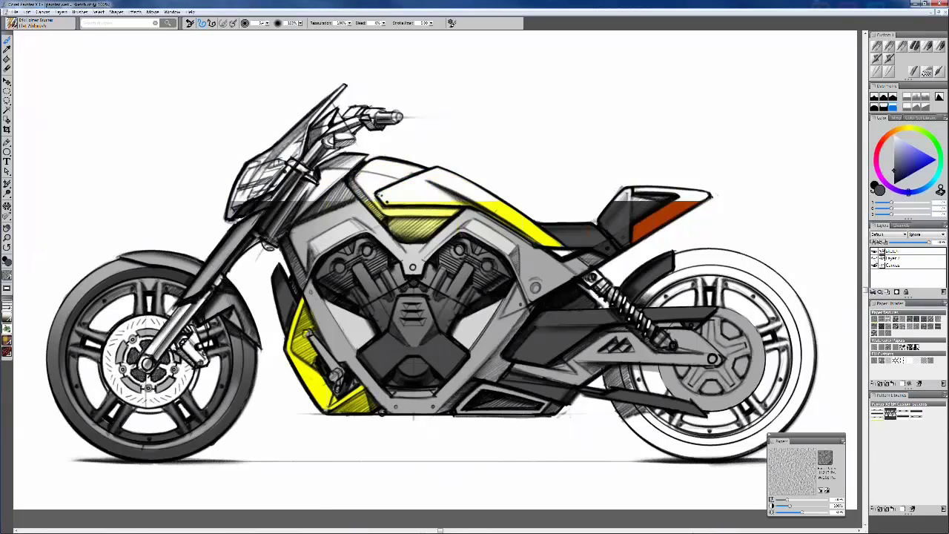
click(874, 258)
right_click(892, 258)
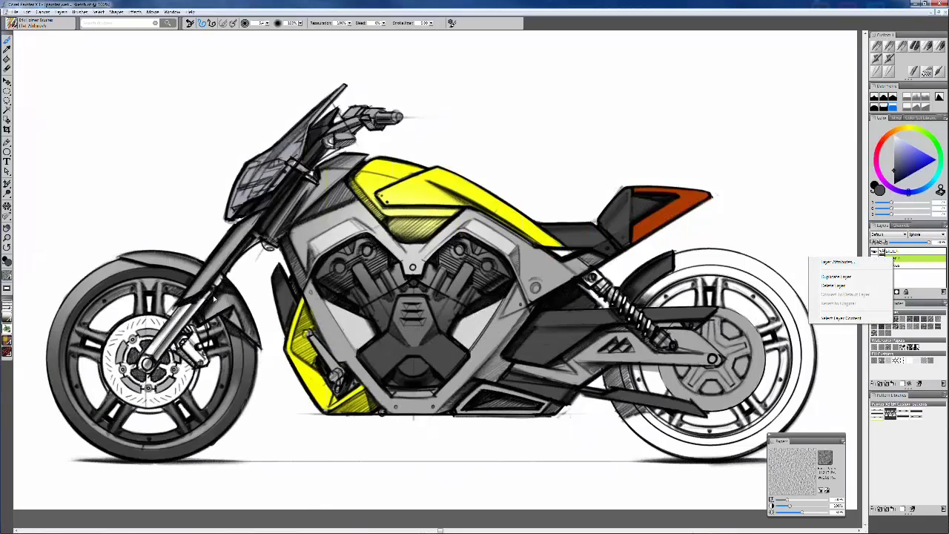
click(754, 231)
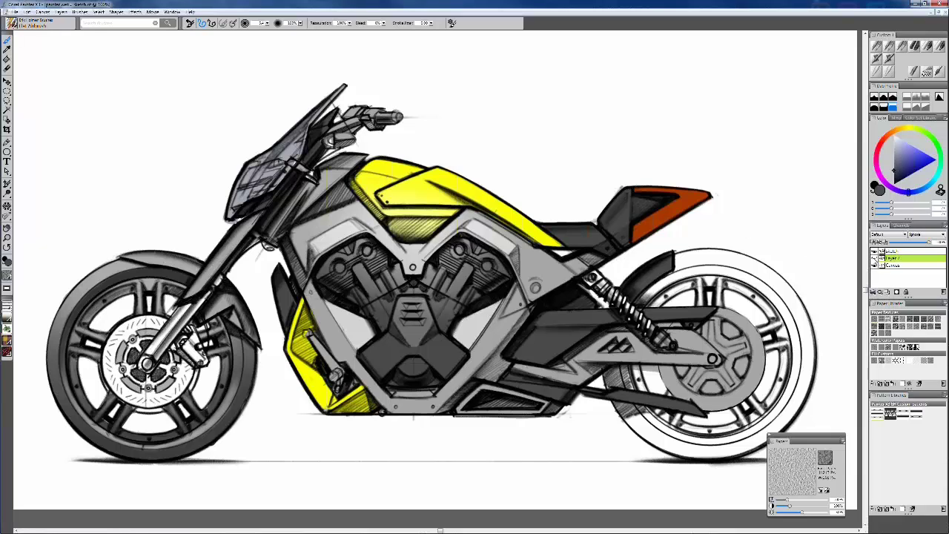
right_click(876, 256)
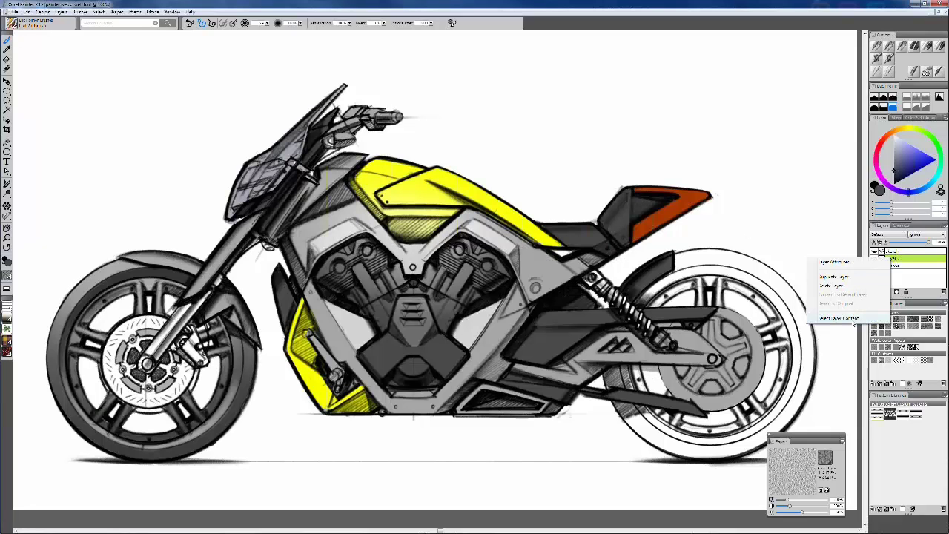
click(848, 318)
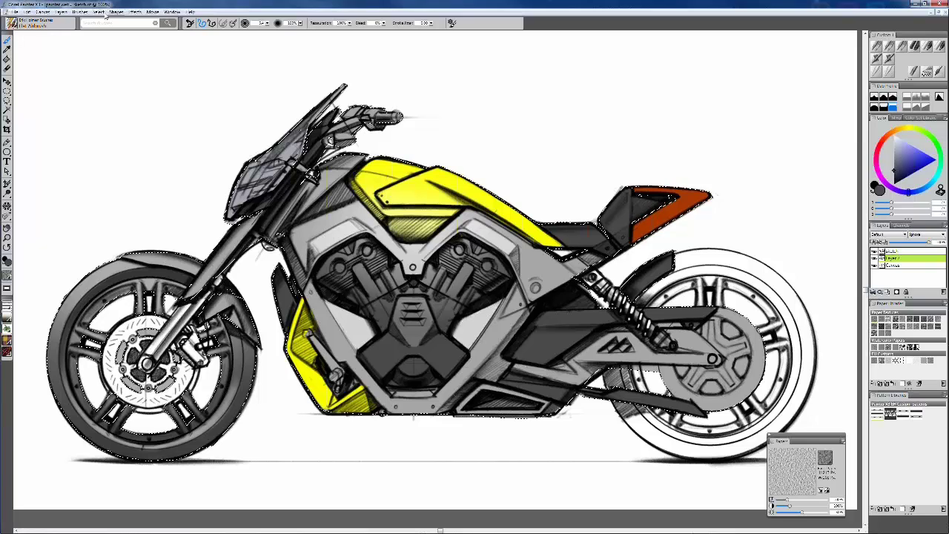
Save the selection of the merged colour layer and deselect it
click(103, 14)
click(71, 169)
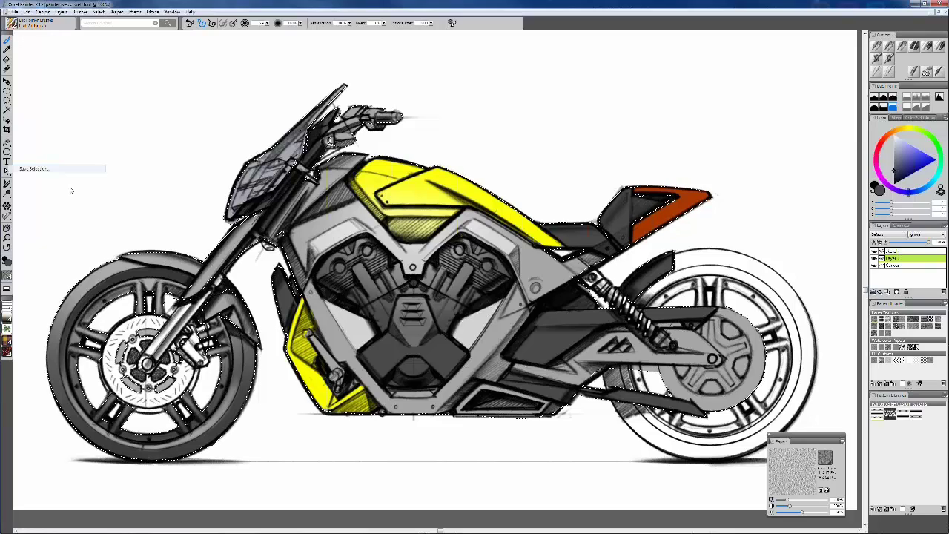
click(362, 266)
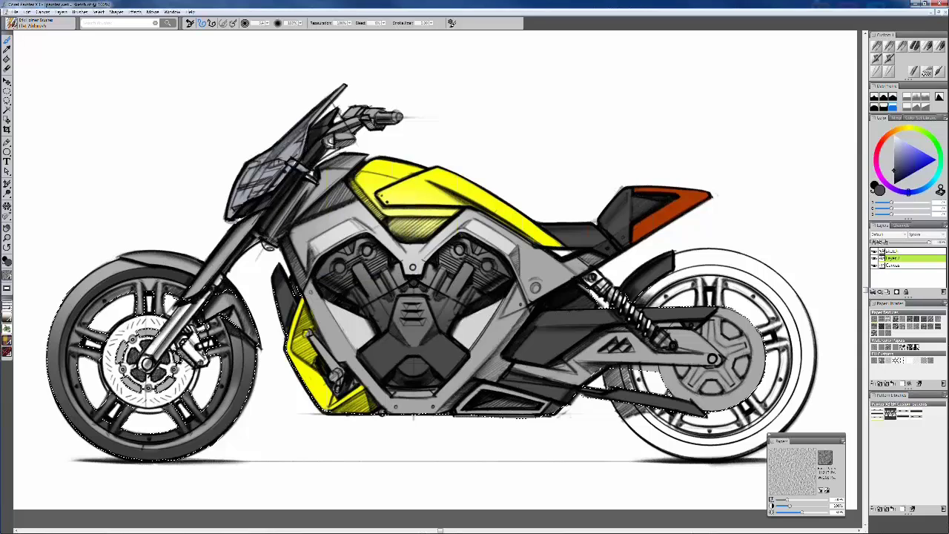
key(ctrl+d)
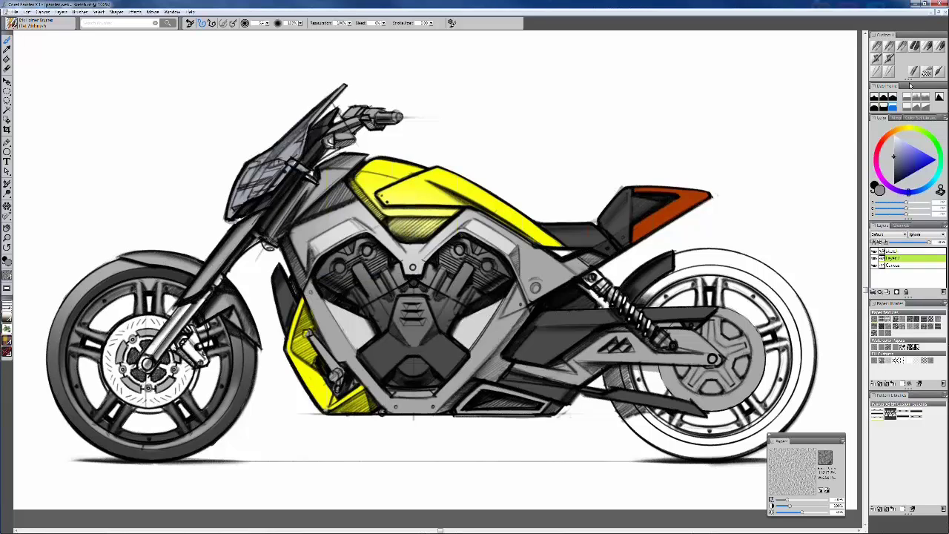
Undo the trial grey stroke and airbrush soft black shading over the lower engine, frame and front fairing with a large Detail Airbrush
mouse_move(460, 171)
mouse_down()
mouse_move(426, 221)
mouse_move(379, 145)
mouse_move(276, 317)
mouse_move(337, 309)
mouse_up()
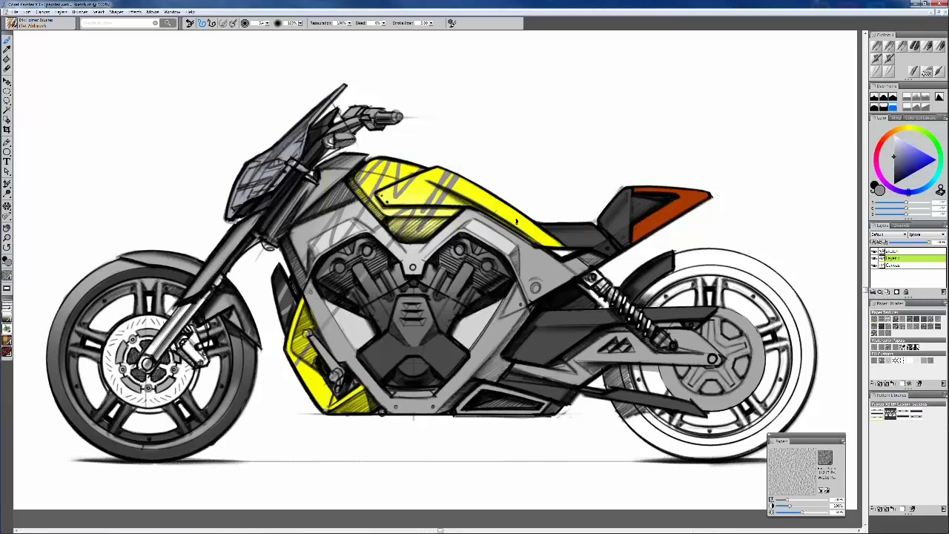
key(ctrl+z)
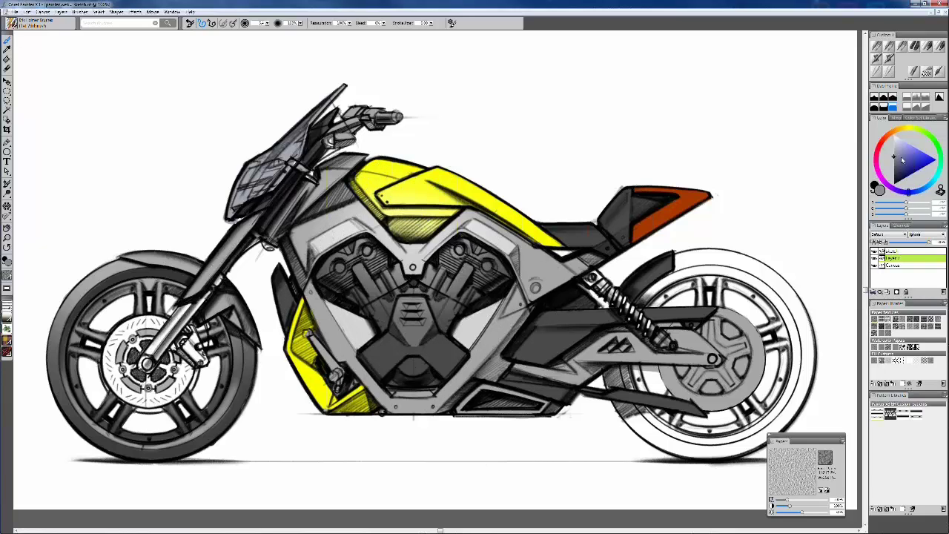
click(894, 167)
key(F1)
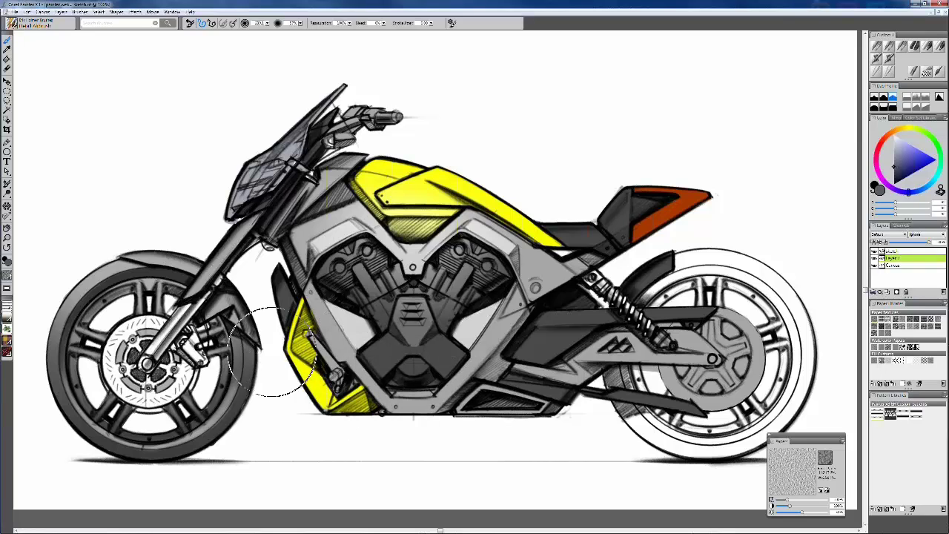
drag(282, 350, 423, 393)
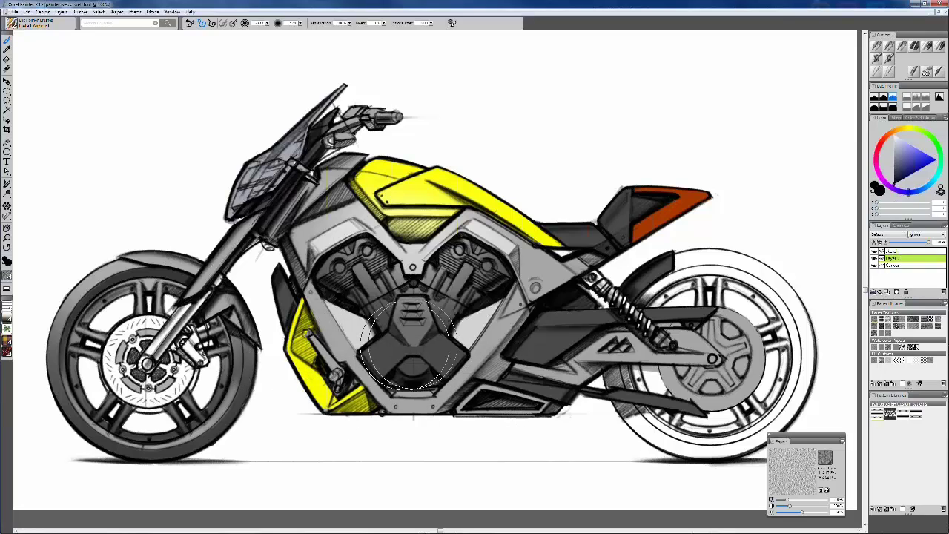
drag(515, 398, 278, 352)
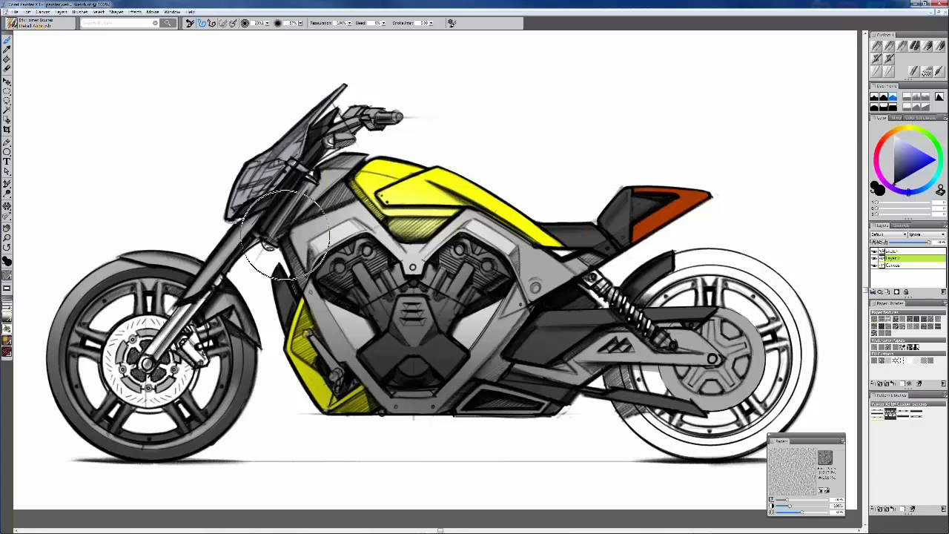
Reduce the brush size, sample greys from the frame and airbrush darker shading on the frame's front edge and the panel ahead of the tank
drag(286, 237, 303, 237)
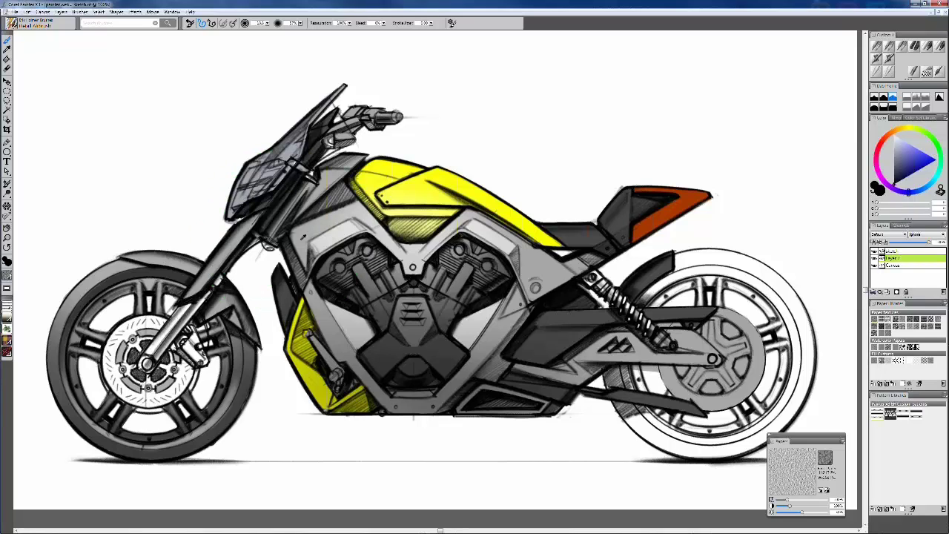
alt+click(302, 239)
alt+click(322, 264)
drag(285, 246, 303, 283)
mouse_move(326, 197)
mouse_down()
mouse_move(342, 191)
mouse_move(307, 214)
mouse_up()
drag(334, 191, 335, 192)
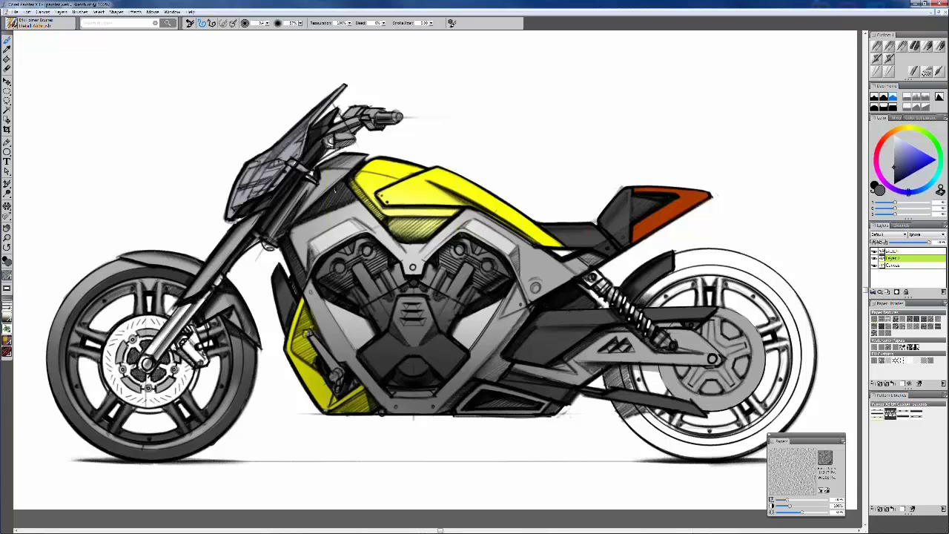
Sample yellow from the fuel tank and airbrush it brighter over the lower front fairing and the tank's lower edge and underside panel
alt+click(424, 196)
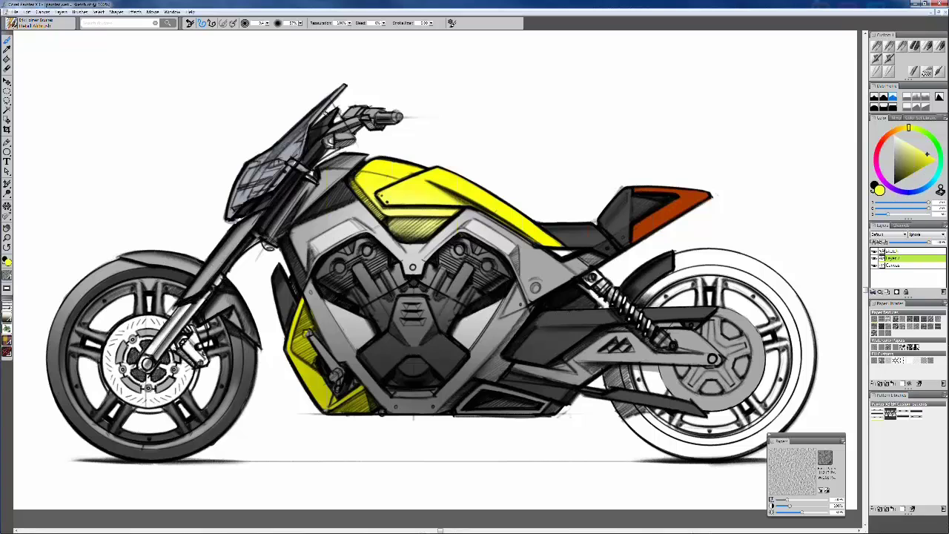
drag(325, 113, 296, 122)
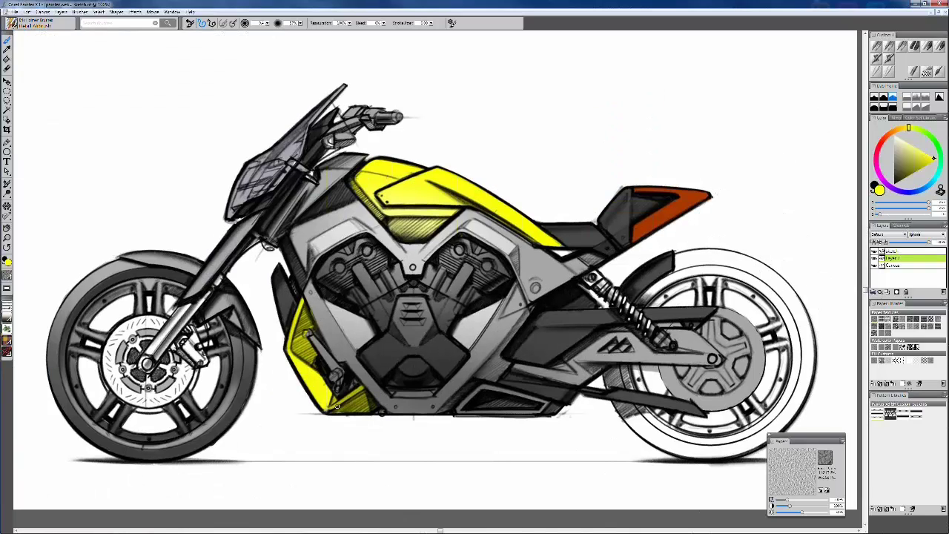
drag(337, 406, 359, 391)
drag(298, 317, 288, 348)
drag(338, 411, 364, 397)
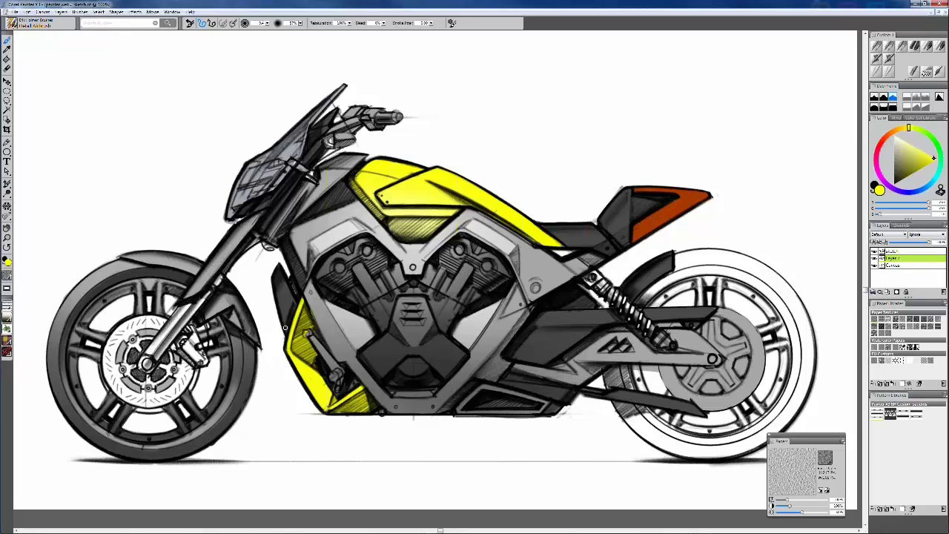
mouse_move(296, 337)
mouse_down()
mouse_move(310, 360)
mouse_move(311, 326)
mouse_up()
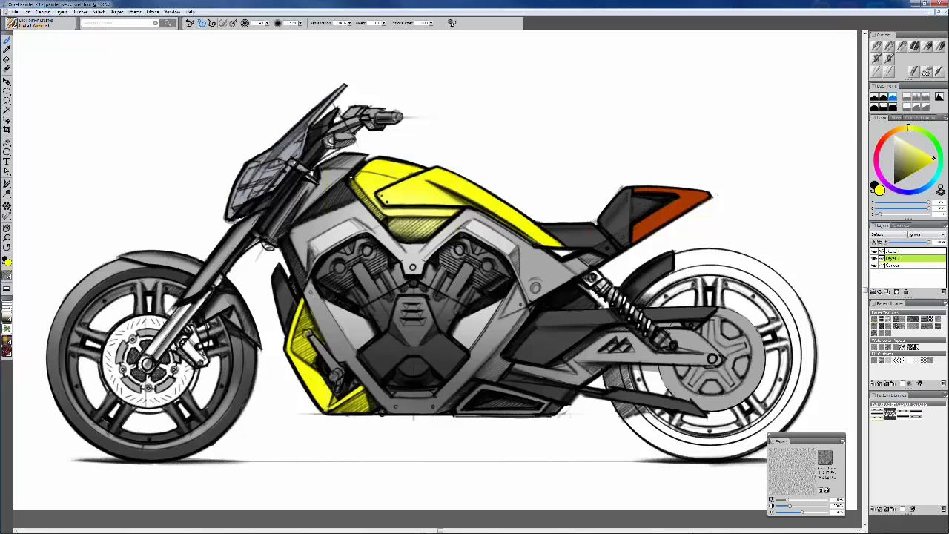
drag(383, 220, 384, 224)
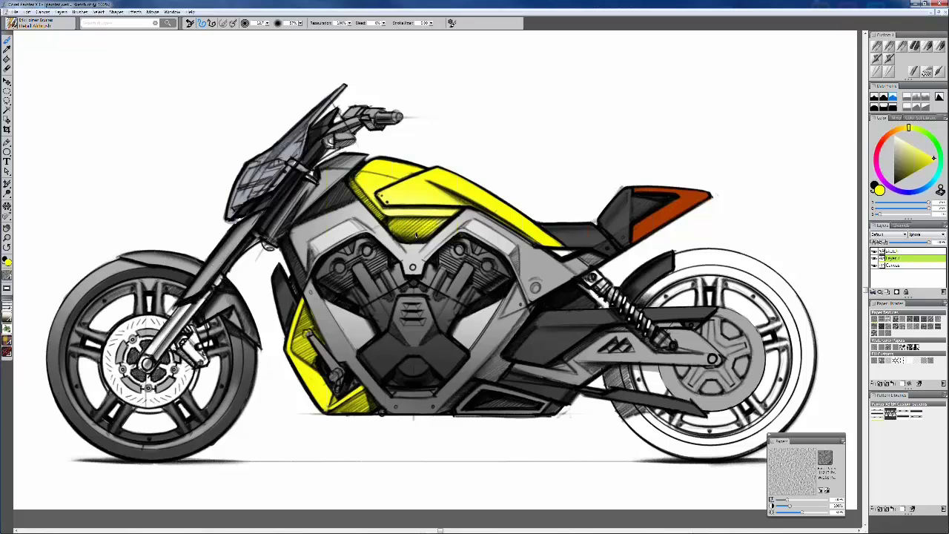
mouse_move(410, 214)
mouse_down()
mouse_move(400, 213)
mouse_move(435, 212)
mouse_up()
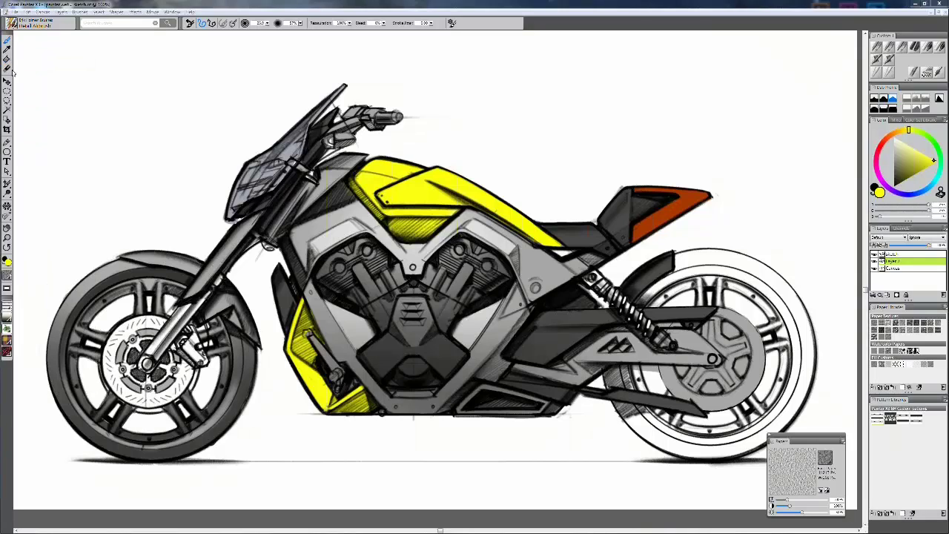
Switch to the web browser, search Google Images for "yellow car" and enlarge the browser window
drag(0, 73, 442, 72)
click(328, 190)
text(yo)
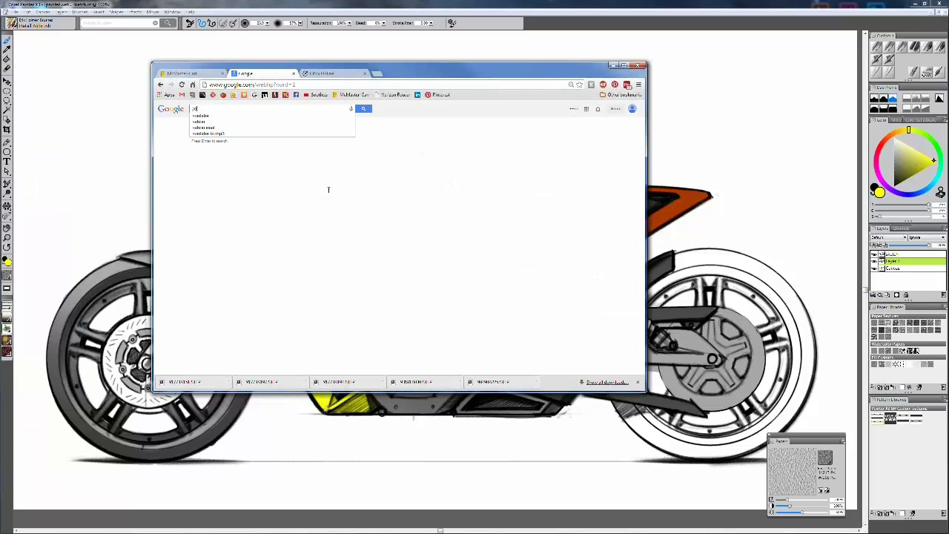
text(ellow car)
key(Return)
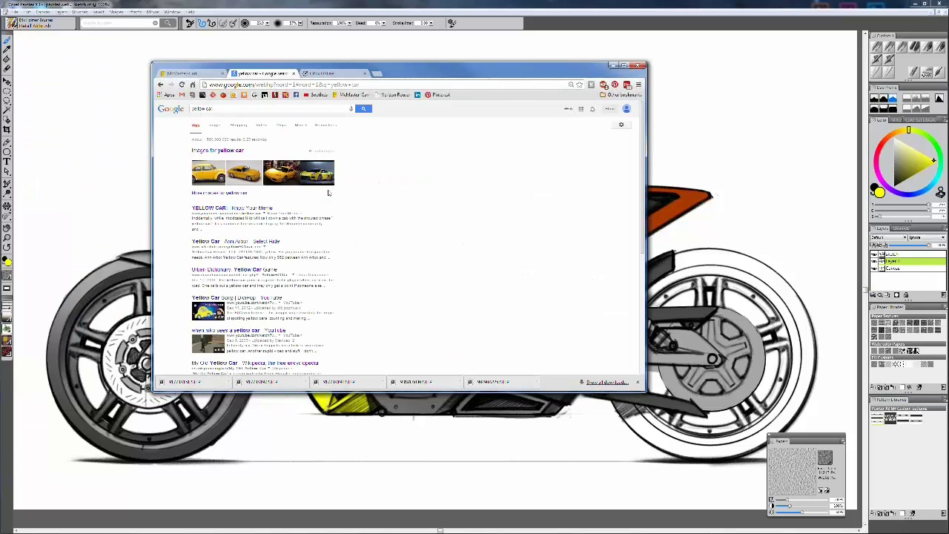
click(216, 126)
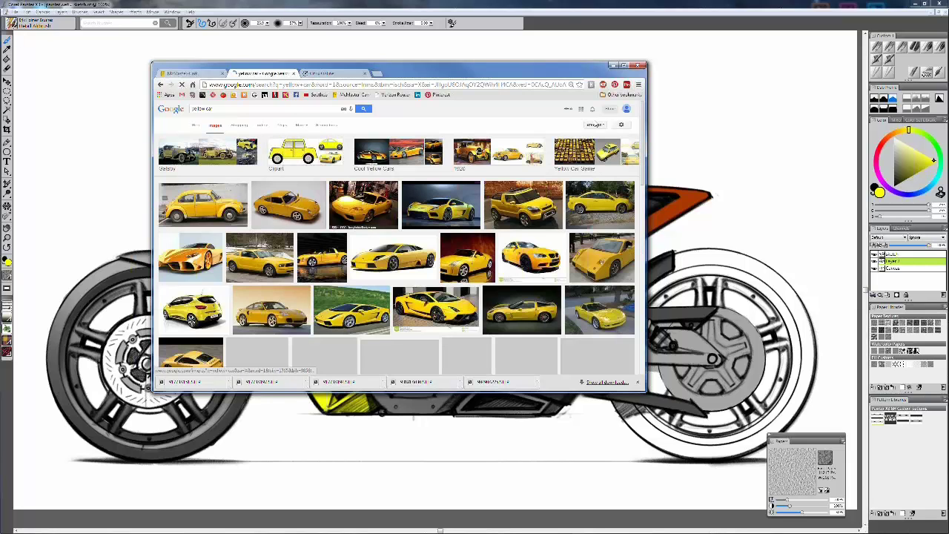
click(622, 66)
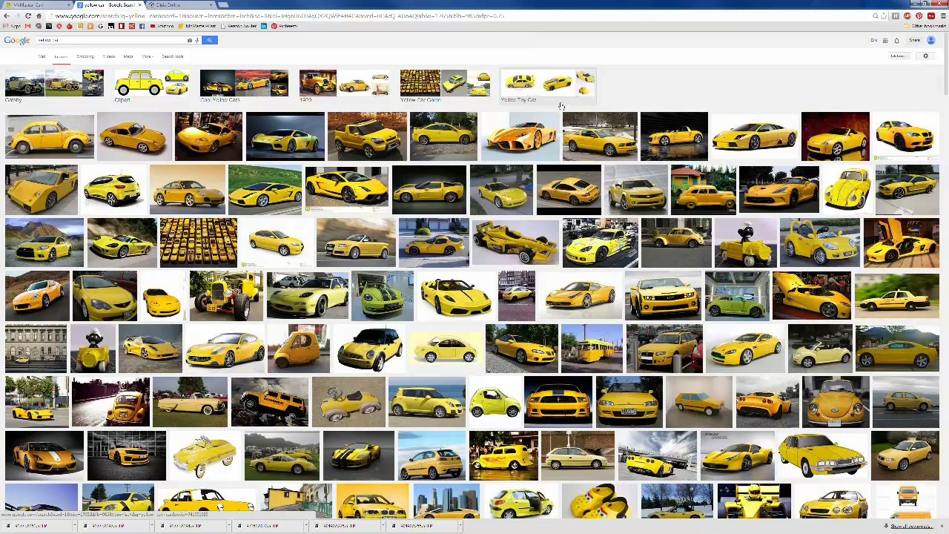
Open the yellow Kia picture at full size and save it as a JPEG in the Corel Painter Webinar folder
click(366, 140)
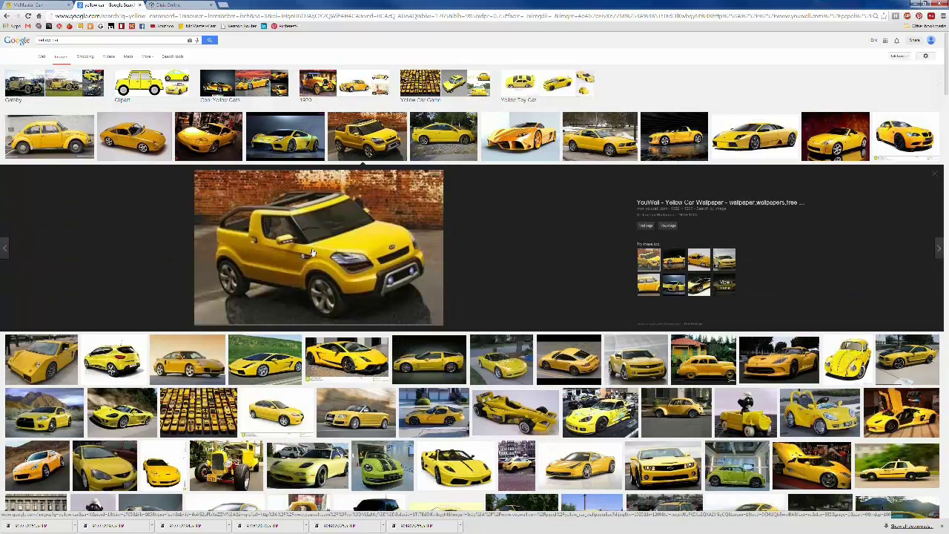
click(667, 225)
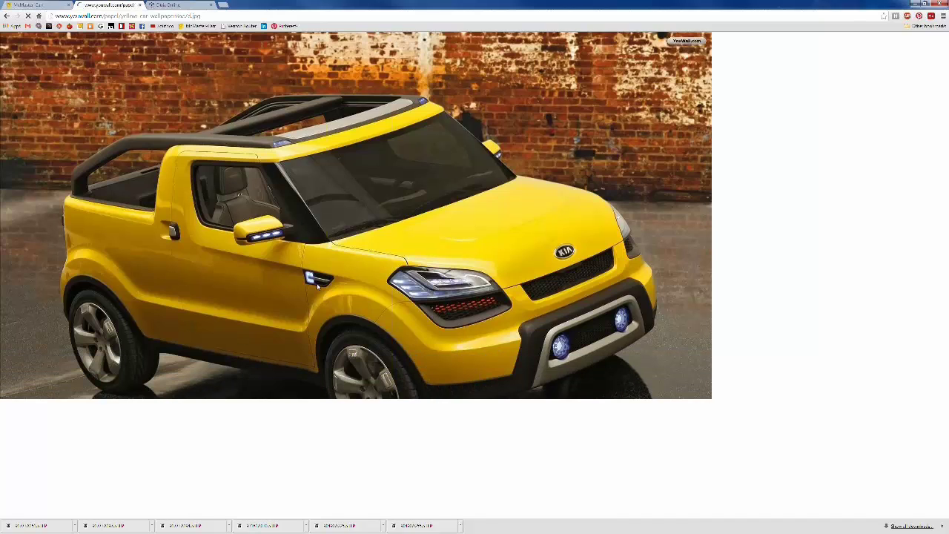
right_click(330, 266)
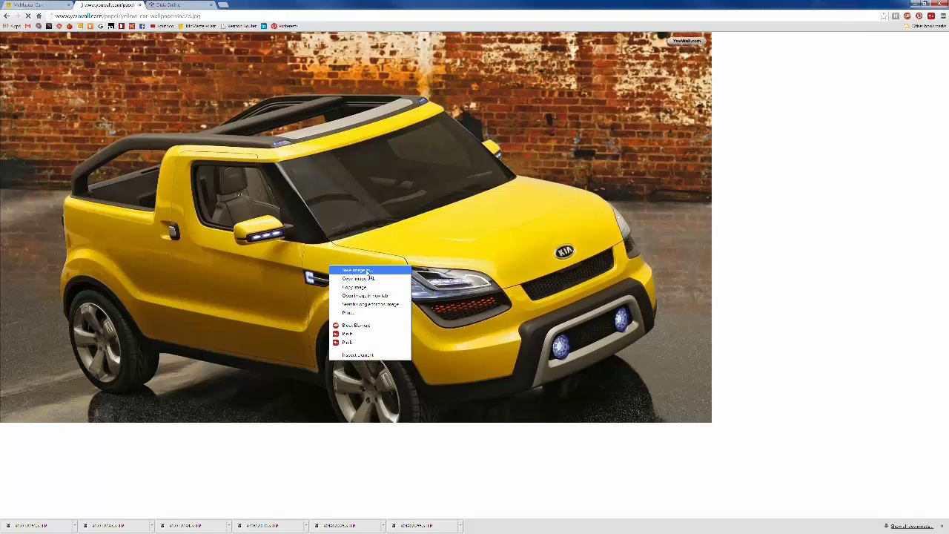
click(366, 271)
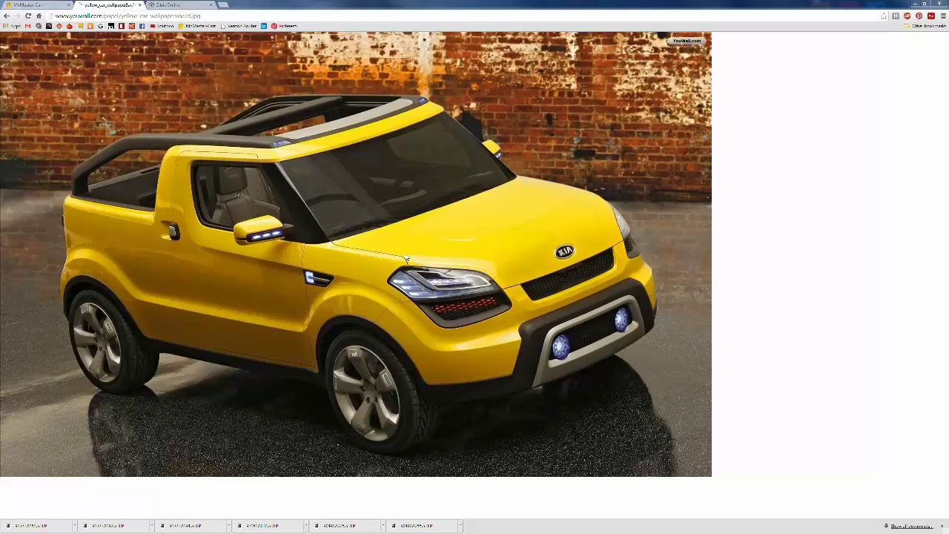
key(ctrl+s)
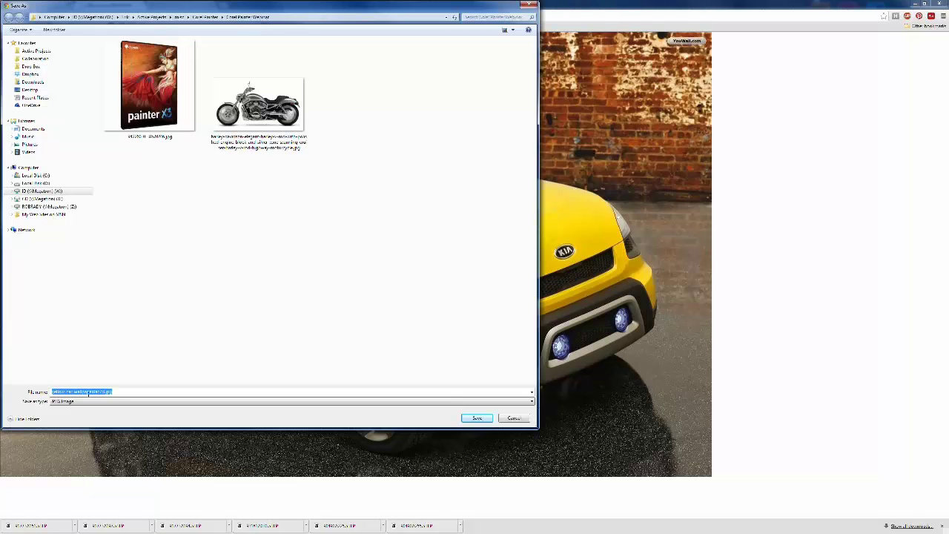
click(473, 416)
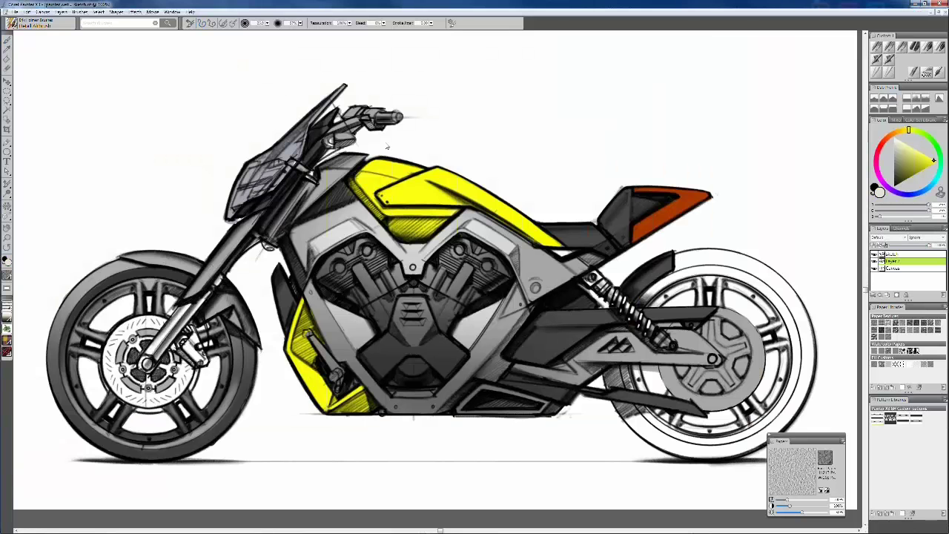
Open the saved yellow car image in Corel Painter, and reposition and enlarge the motorcycle sketch's window
key(ctrl+o)
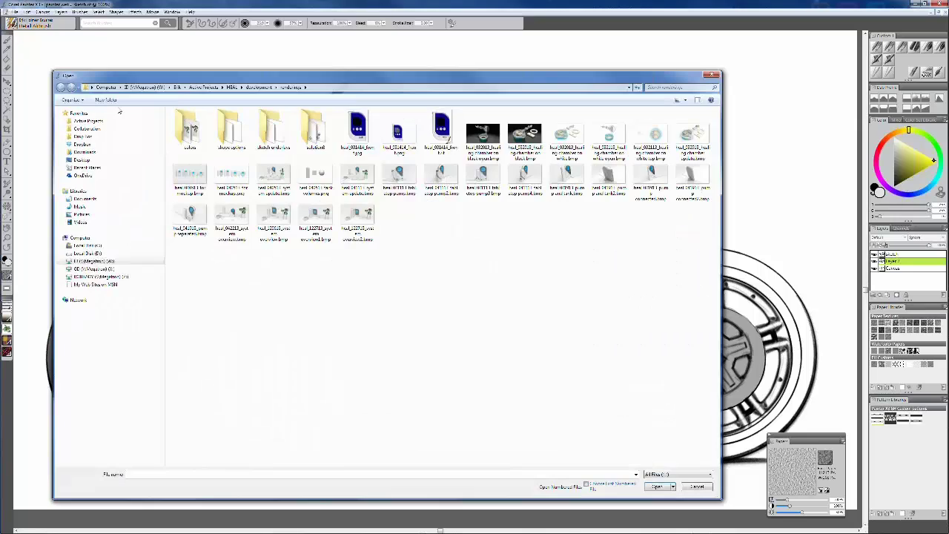
click(90, 121)
double_click(218, 238)
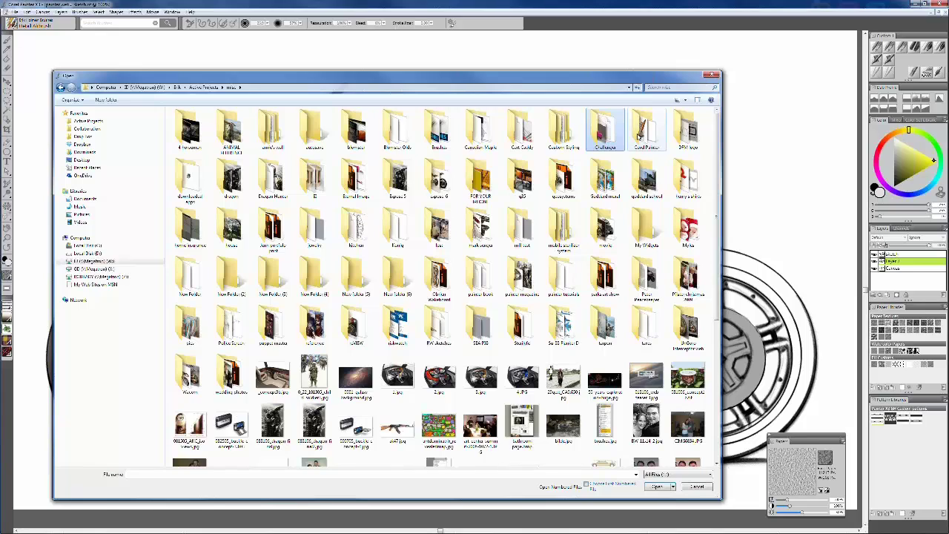
double_click(642, 135)
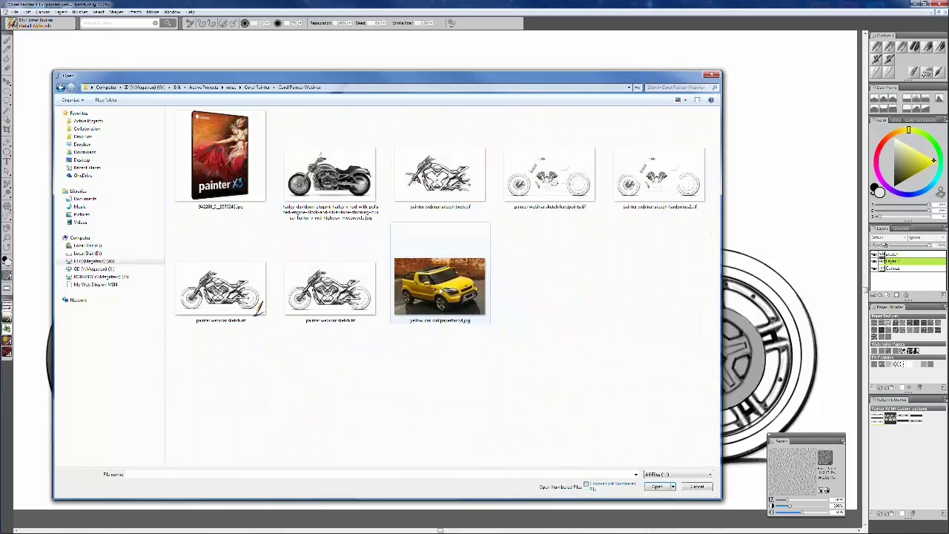
double_click(440, 285)
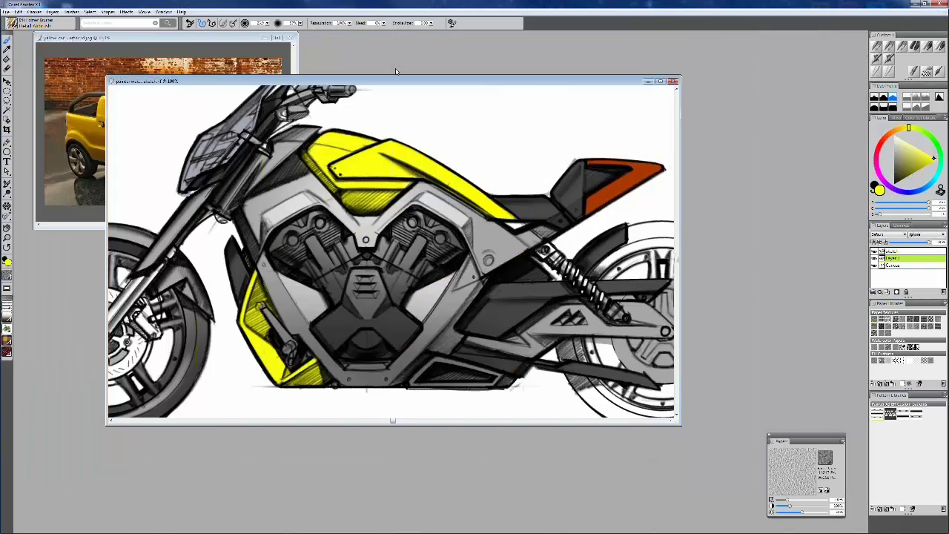
drag(395, 80, 344, 62)
drag(628, 406, 825, 512)
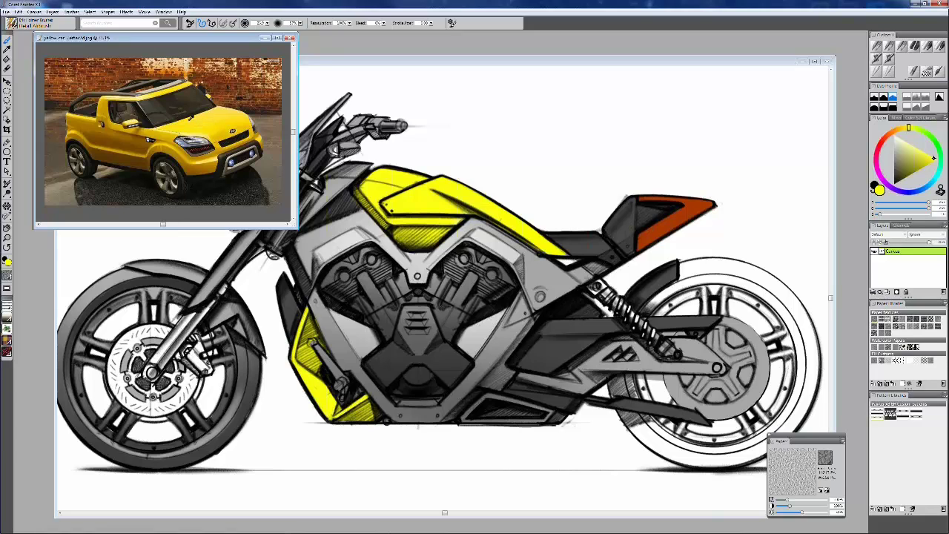
Sample the warm yellow from the reference car's hood and airbrush it over the motorcycle's fuel tank
alt+click(188, 121)
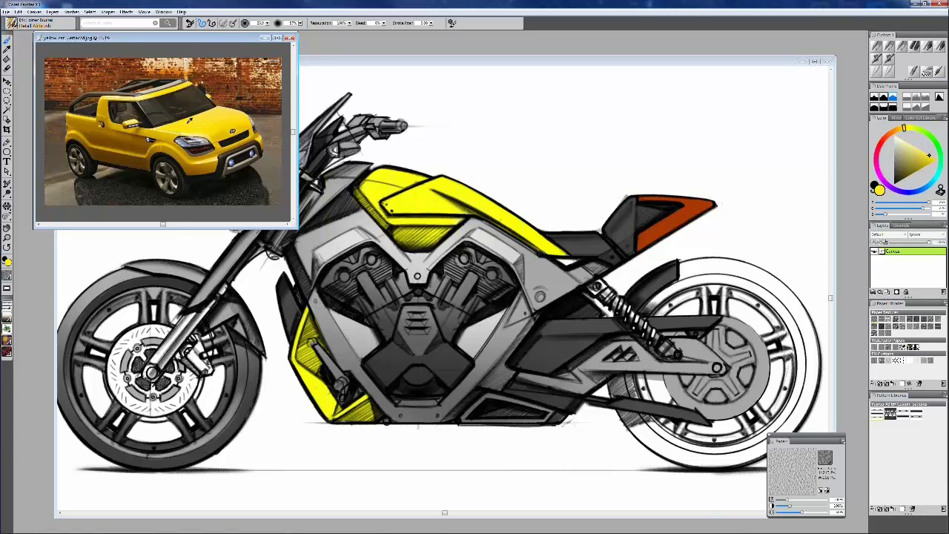
click(407, 191)
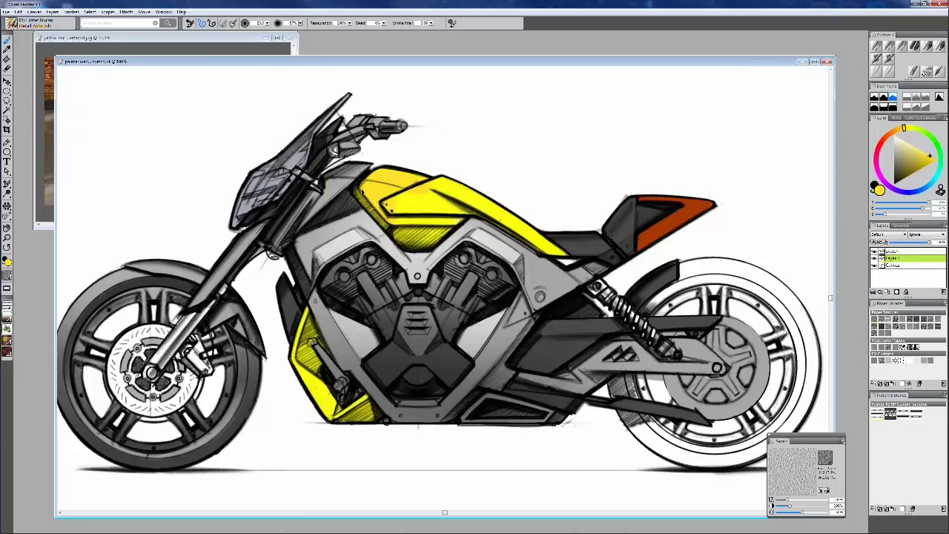
mouse_move(361, 192)
mouse_down()
mouse_move(382, 213)
mouse_move(412, 200)
mouse_move(419, 224)
mouse_move(403, 232)
mouse_move(390, 217)
mouse_move(408, 235)
mouse_move(410, 184)
mouse_move(424, 245)
mouse_up()
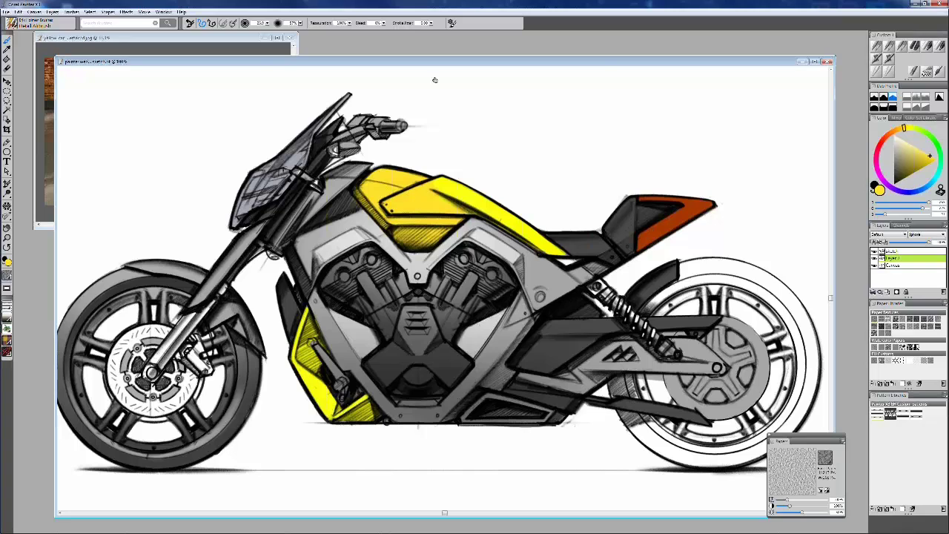
drag(435, 79, 400, 75)
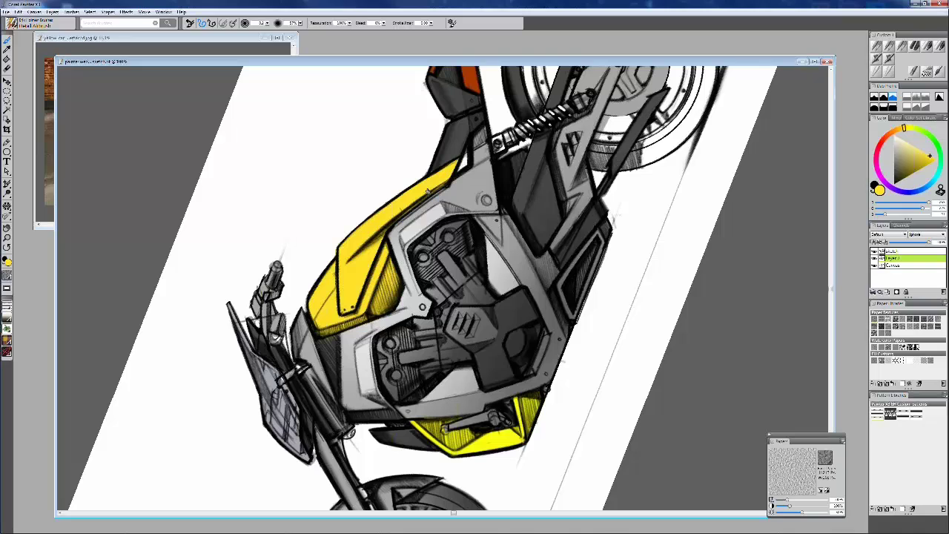
click(428, 192)
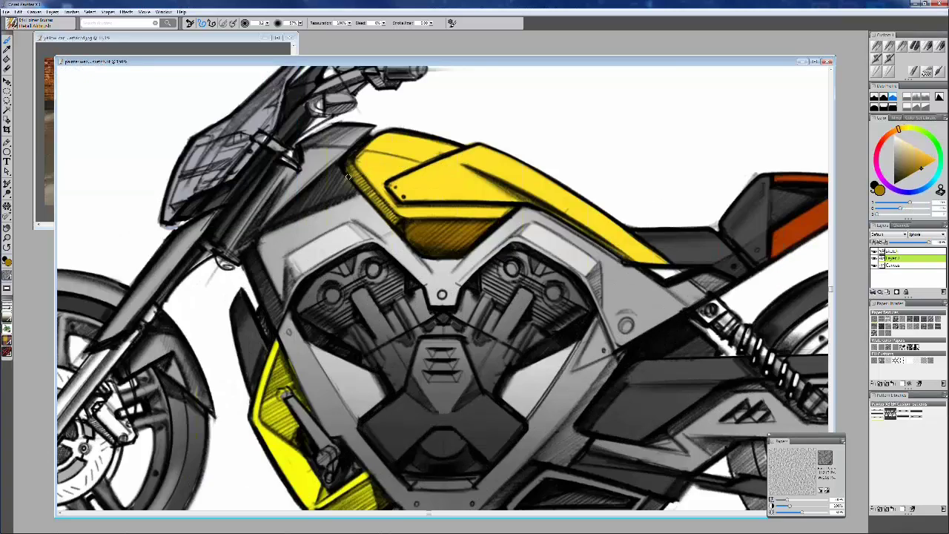
Airbrush dark golden yellow along the tank's front lower edge, redoing the first stroke, and bring the yellow car image to the front
drag(348, 176, 397, 223)
key(ctrl+z)
drag(351, 170, 397, 223)
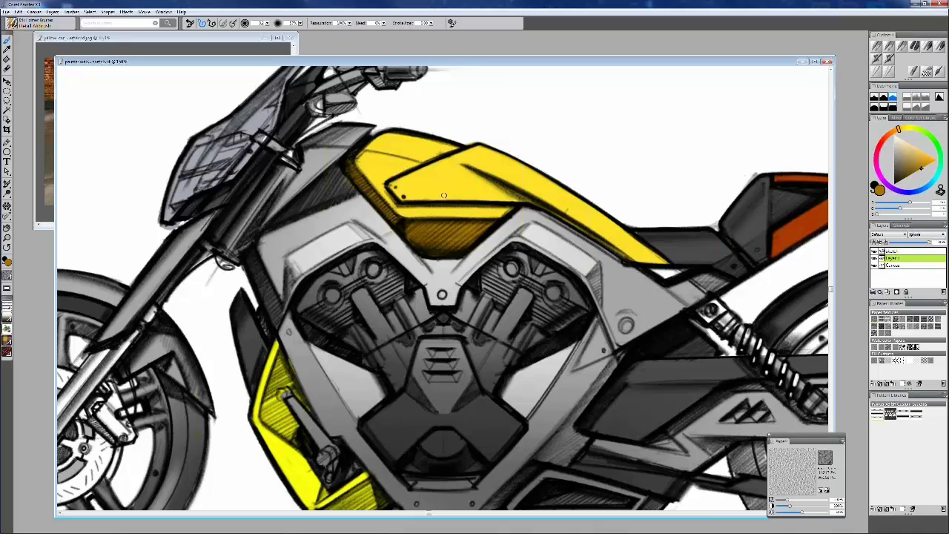
click(120, 37)
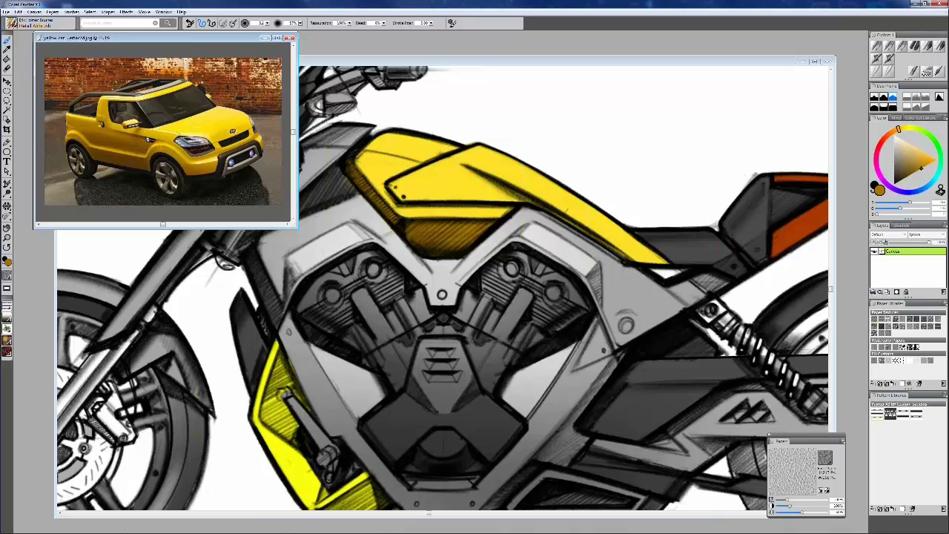
Sample a dark brownish yellow from the reference car's side and airbrush it as shadow on the tank's lower front section
drag(139, 144, 187, 165)
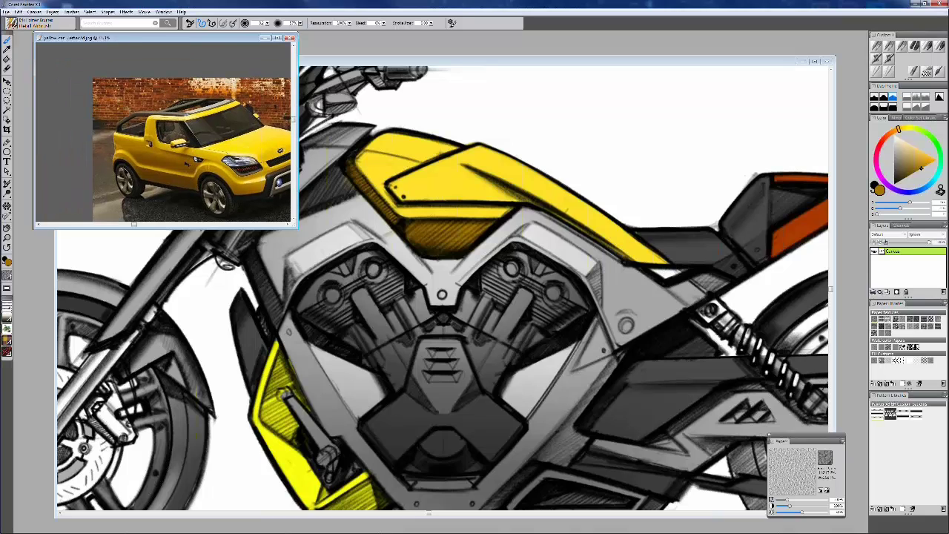
key(ctrl+plus)
key(ctrl+plus)
key(ctrl+plus)
alt+click(164, 190)
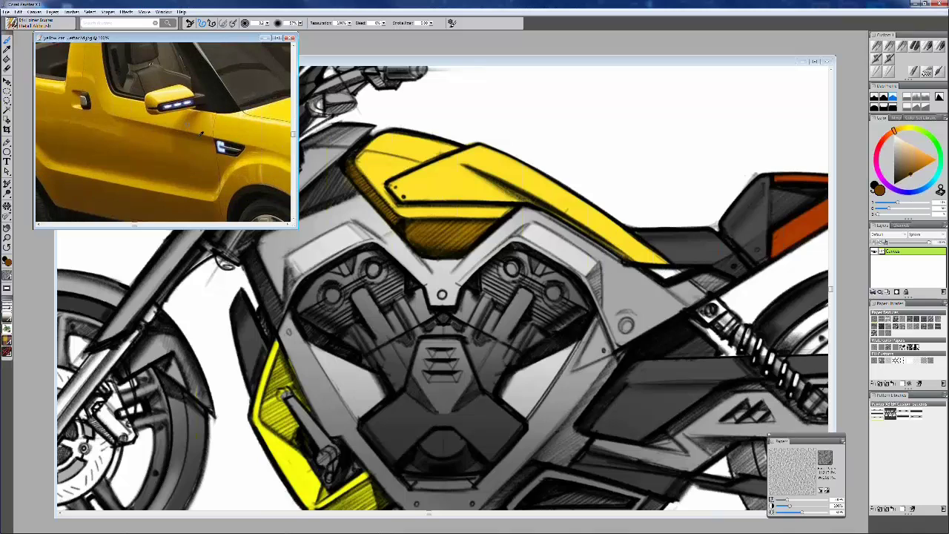
click(451, 252)
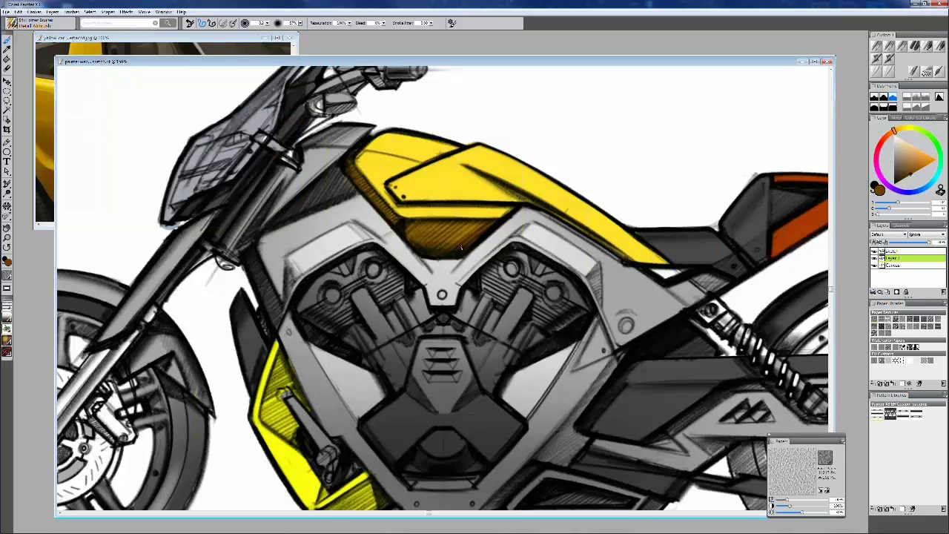
drag(435, 249, 428, 253)
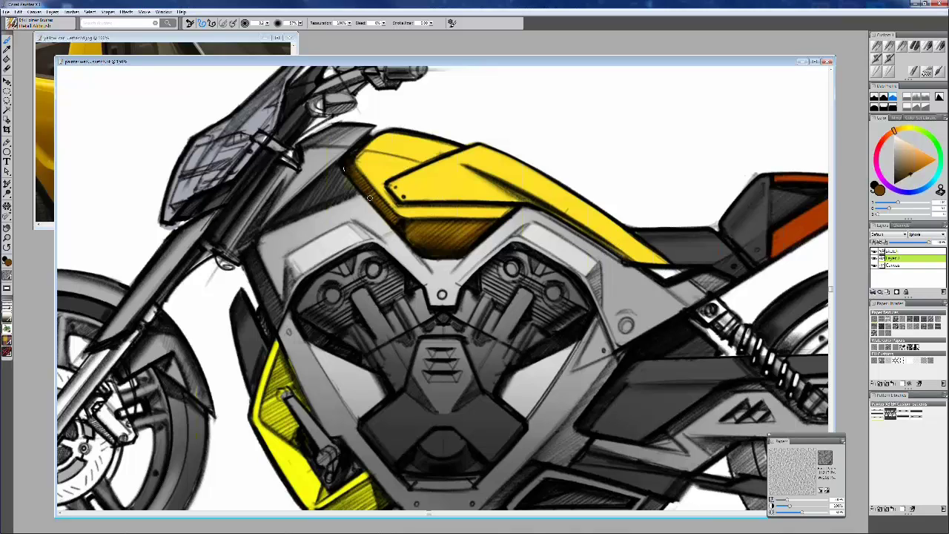
Sample the golden yellow and airbrush it with a larger brush along the tank's upper edge, rotating the canvas to suit the strokes
drag(601, 173, 493, 98)
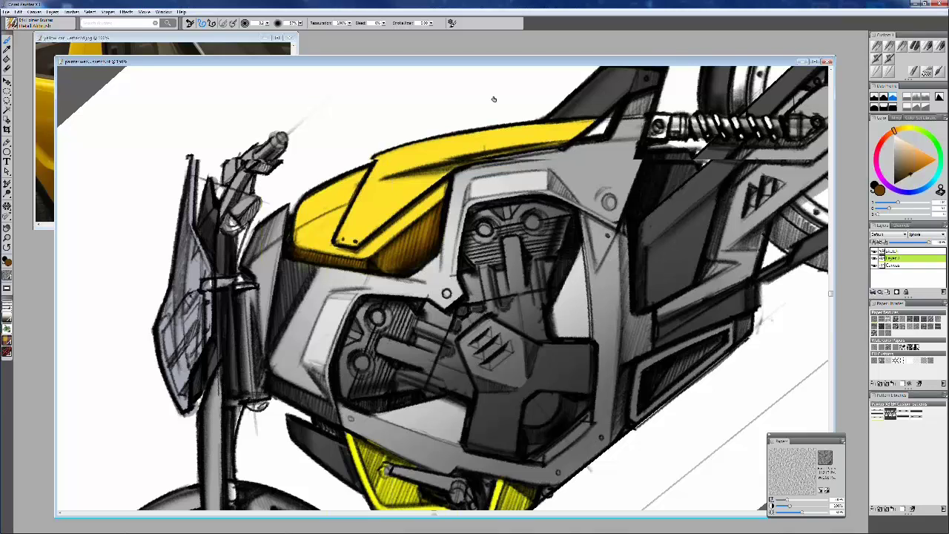
drag(494, 98, 436, 102)
alt+click(416, 197)
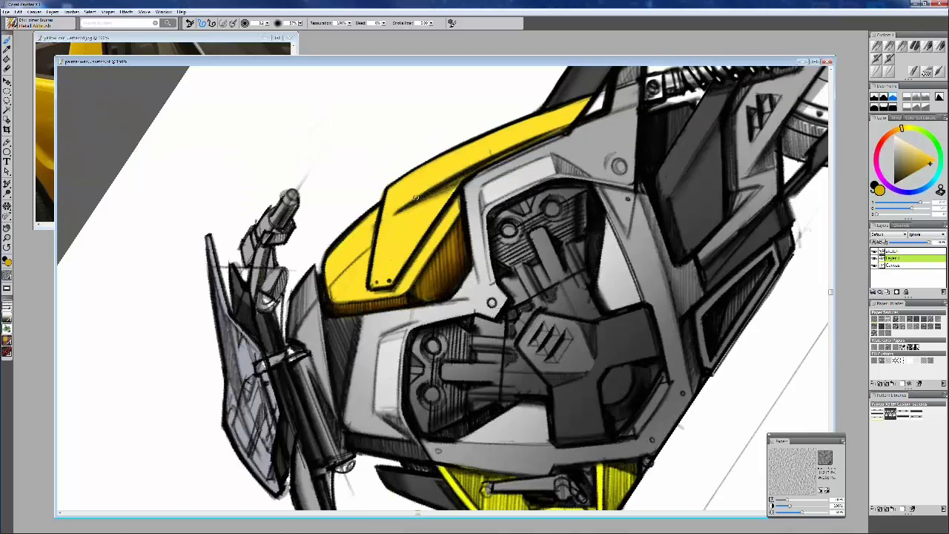
key(bracketright)
key(bracketright)
key(bracketright)
drag(548, 122, 406, 189)
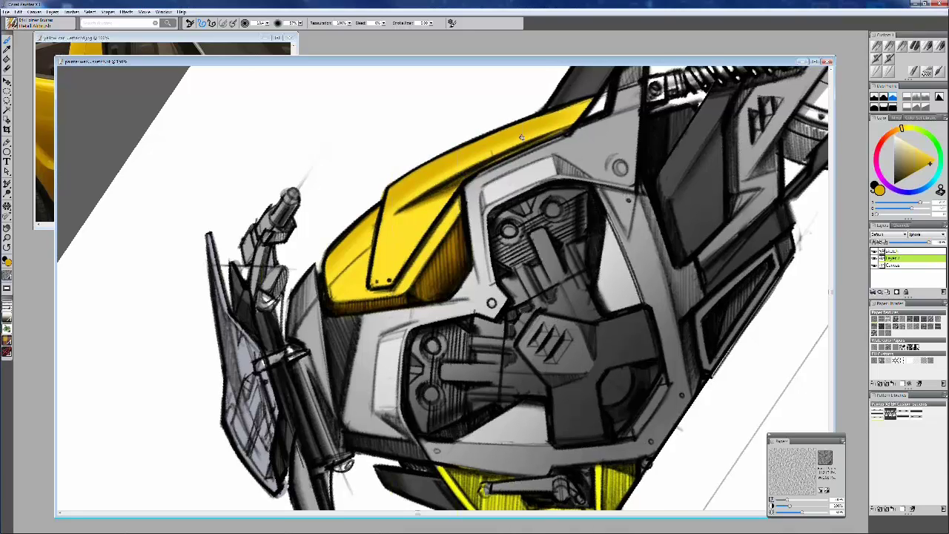
alt+click(521, 137)
mouse_move(449, 223)
mouse_down()
mouse_move(460, 202)
mouse_move(431, 202)
mouse_up()
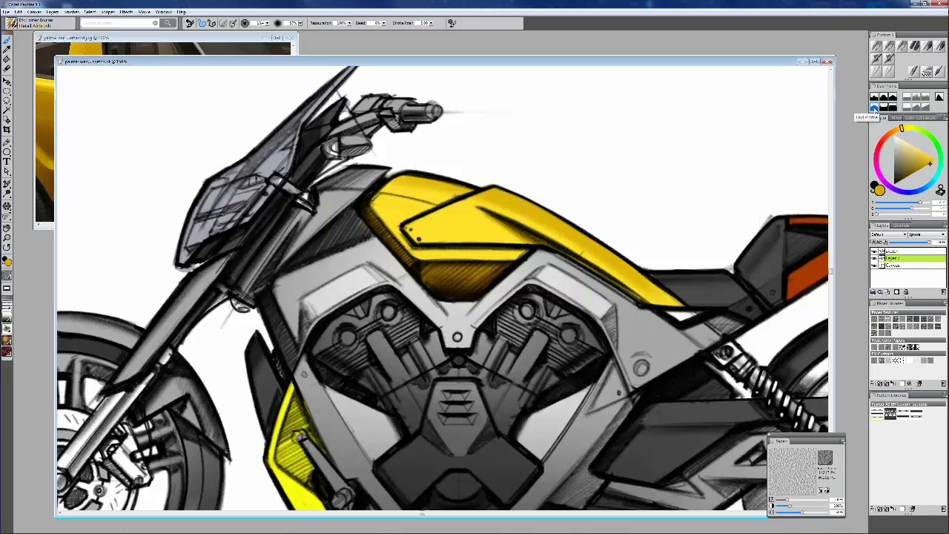
click(893, 97)
drag(459, 208, 440, 256)
drag(398, 217, 485, 239)
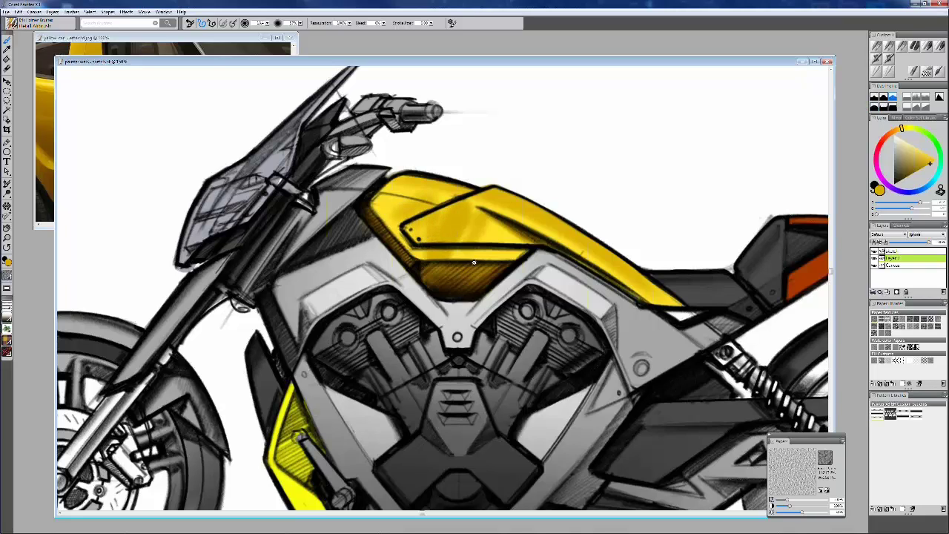
click(882, 107)
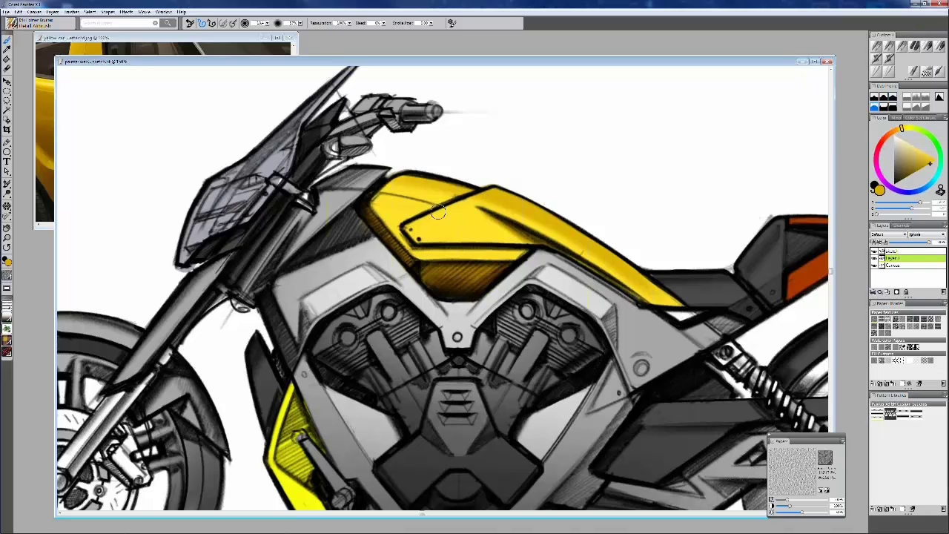
Sample a bright yellow from the reference car's hood and airbrush it along the upper surface of the rotated tank
click(199, 42)
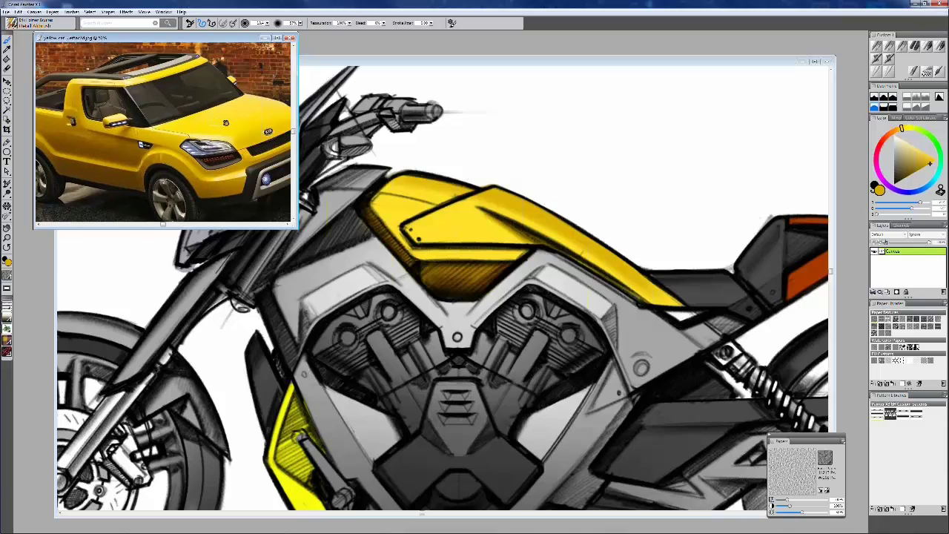
click(285, 124)
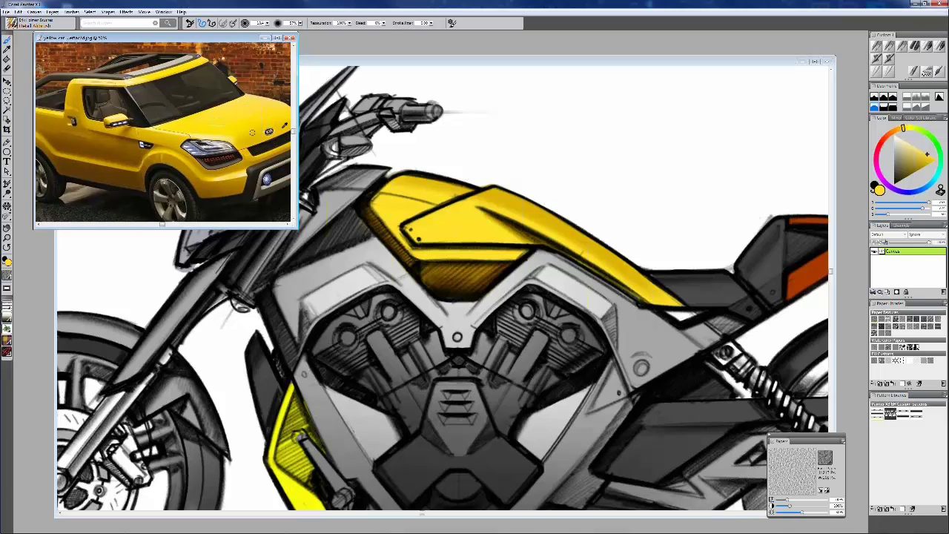
alt+click(283, 127)
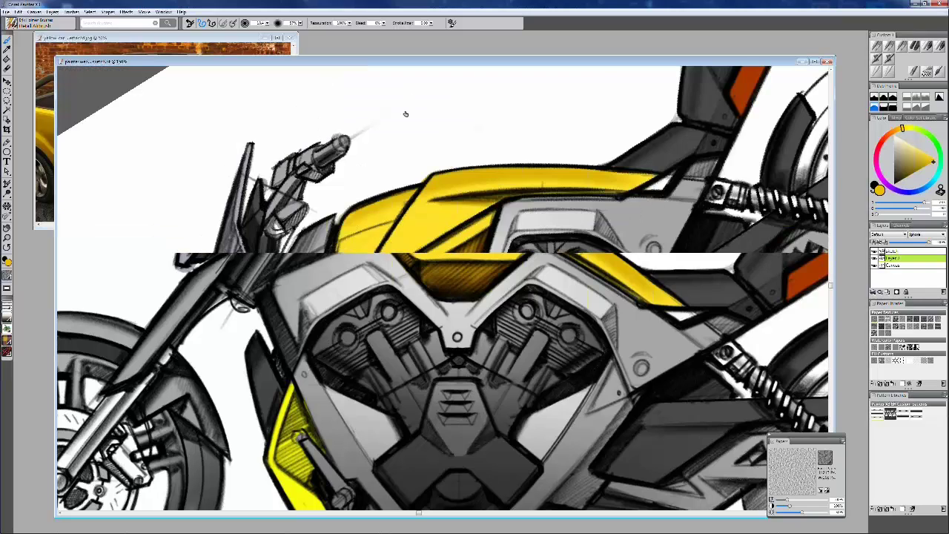
drag(406, 114, 377, 125)
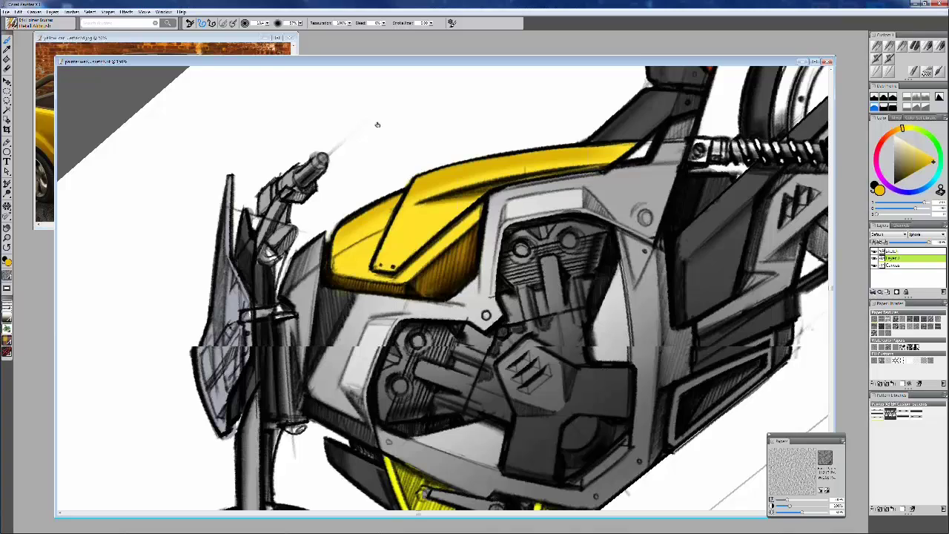
drag(377, 124, 461, 134)
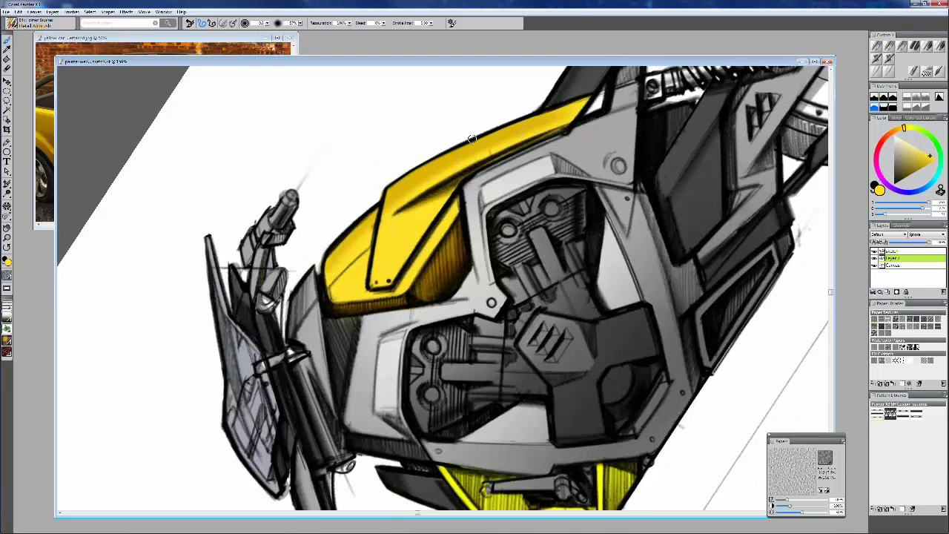
alt+click(472, 140)
mouse_move(411, 155)
mouse_down()
mouse_move(497, 137)
mouse_move(535, 107)
mouse_up()
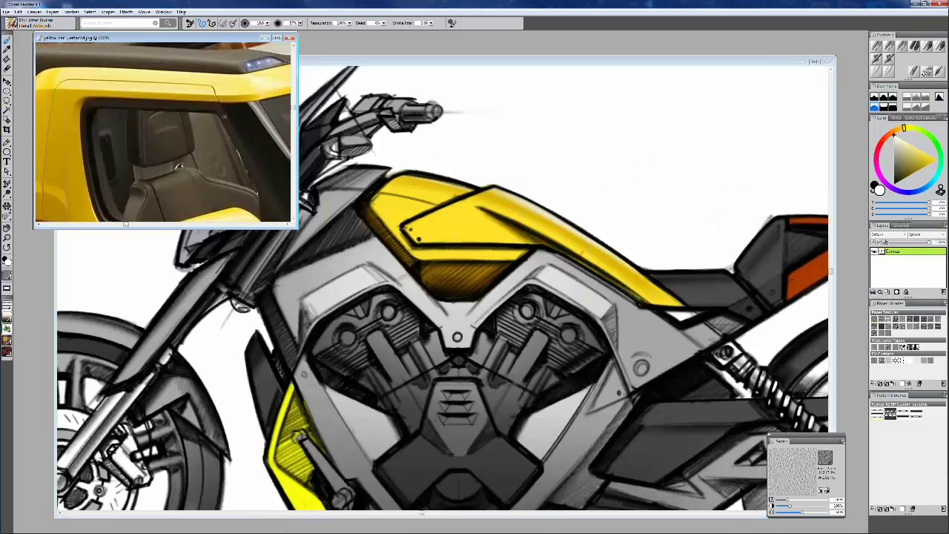
Sample a pale cream yellow from the reference car's roof and airbrush highlights on the tank's side panel and upper surface on a new layer
drag(224, 116, 168, 147)
alt+click(209, 116)
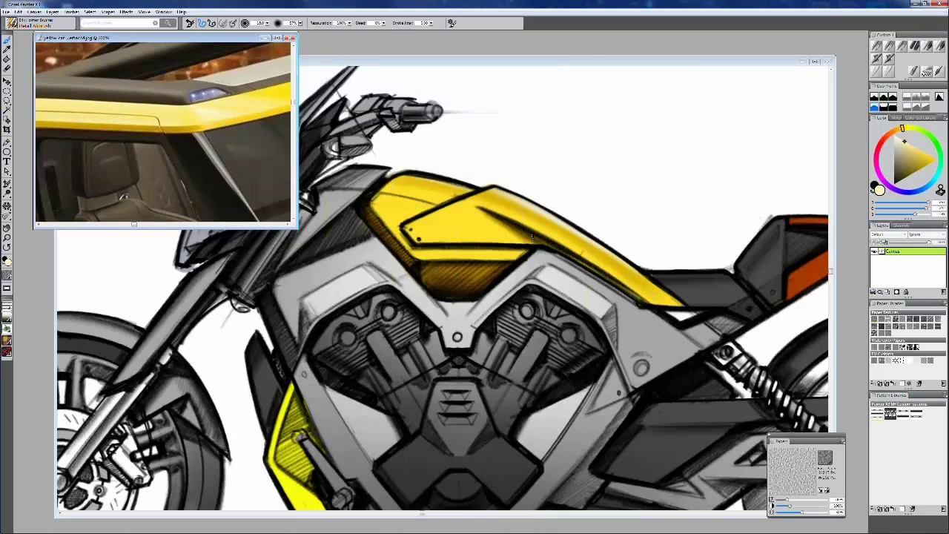
click(532, 237)
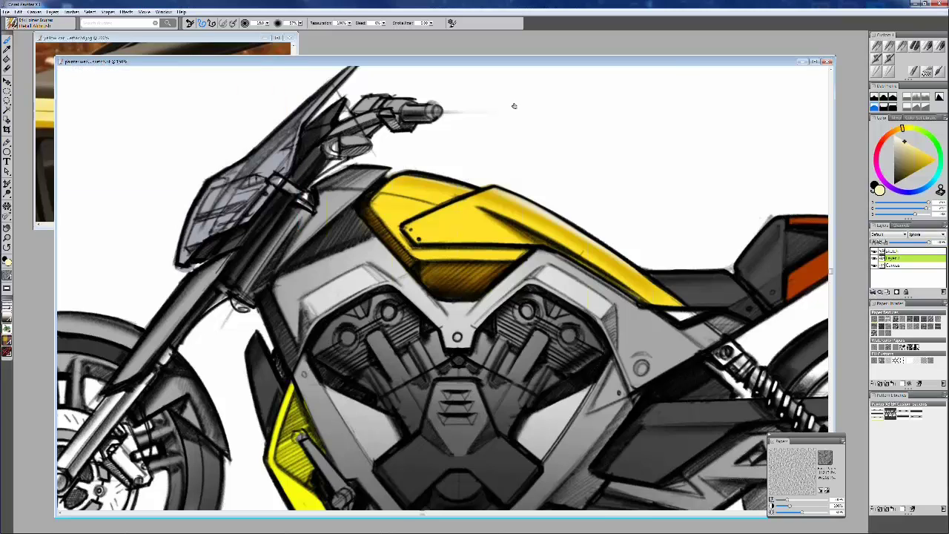
mouse_move(514, 106)
mouse_down()
mouse_move(446, 99)
mouse_move(309, 158)
mouse_up()
key(n)
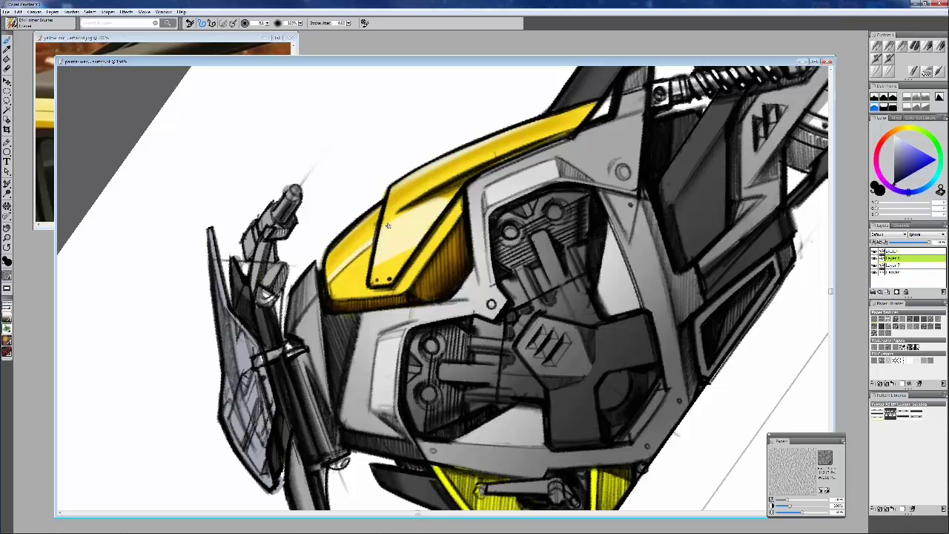
Trim the side panel's highlight with the Eraser and refine the tank's pale yellow highlights with the Detail Airbrush
drag(387, 224, 426, 213)
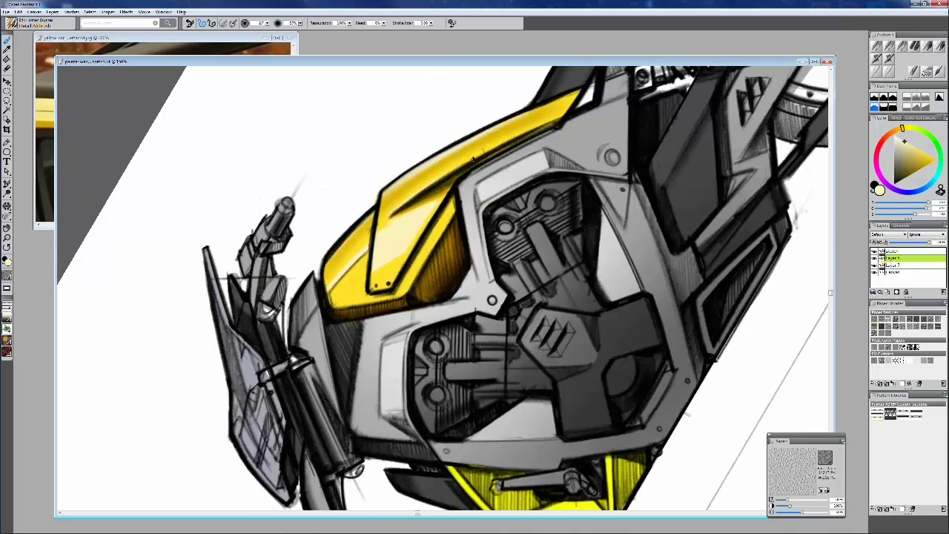
alt+click(429, 207)
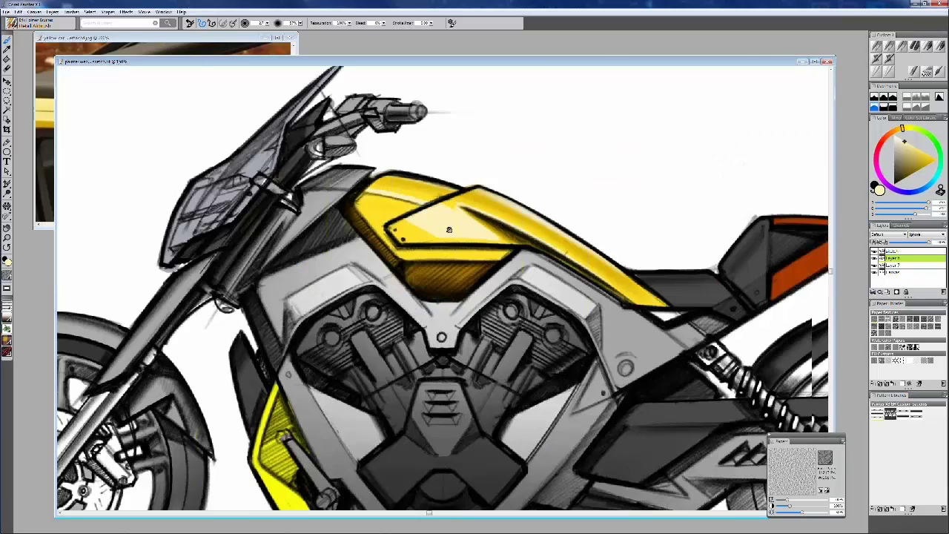
key(ctrl+minus)
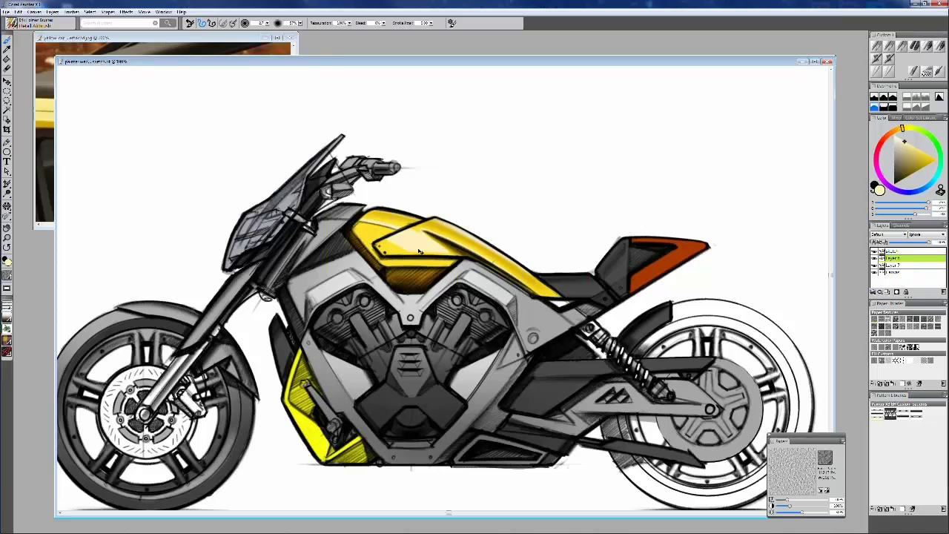
key(ctrl+plus)
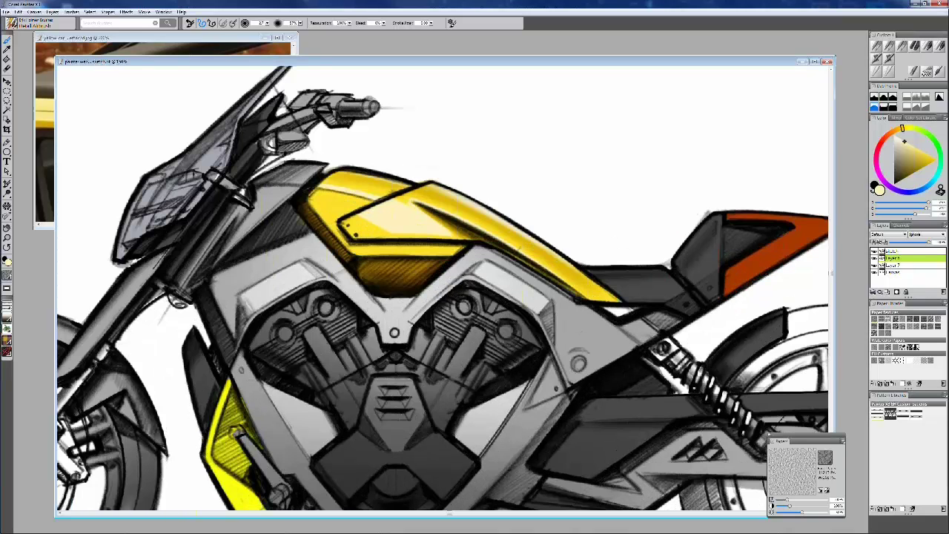
Sample a dark golden yellow from the reference car and airbrush a broad shadow band along the tank's ridge on a new top layer
click(171, 38)
alt+click(174, 129)
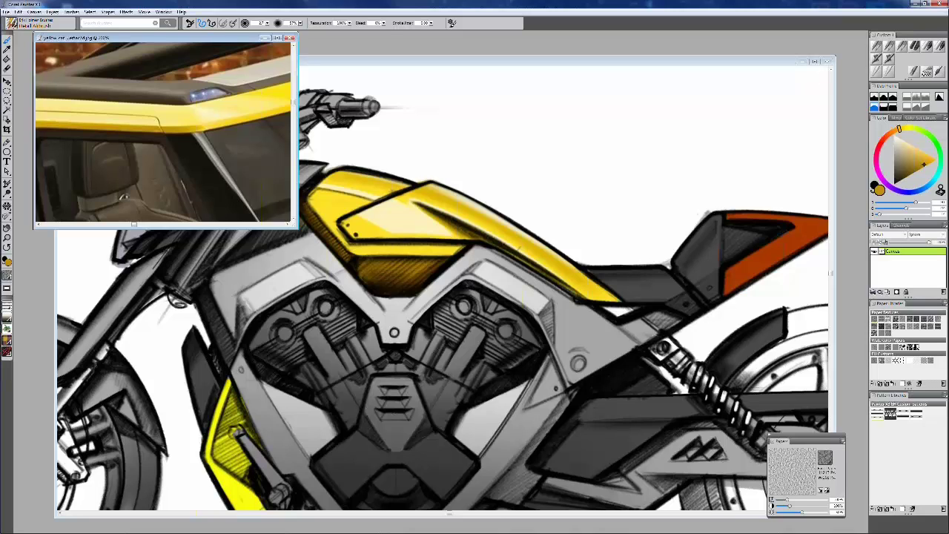
key(ctrl+Tab)
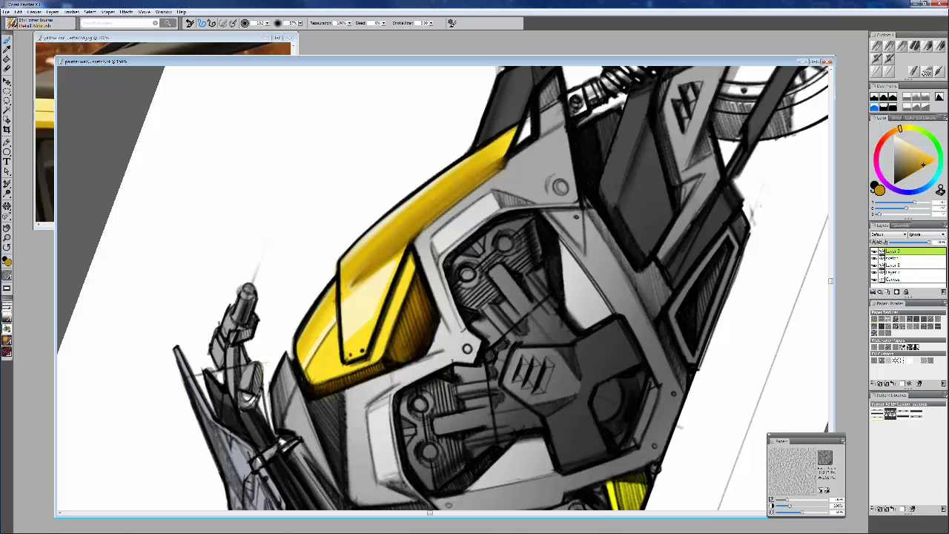
drag(355, 239, 366, 239)
drag(356, 271, 408, 218)
drag(368, 256, 412, 215)
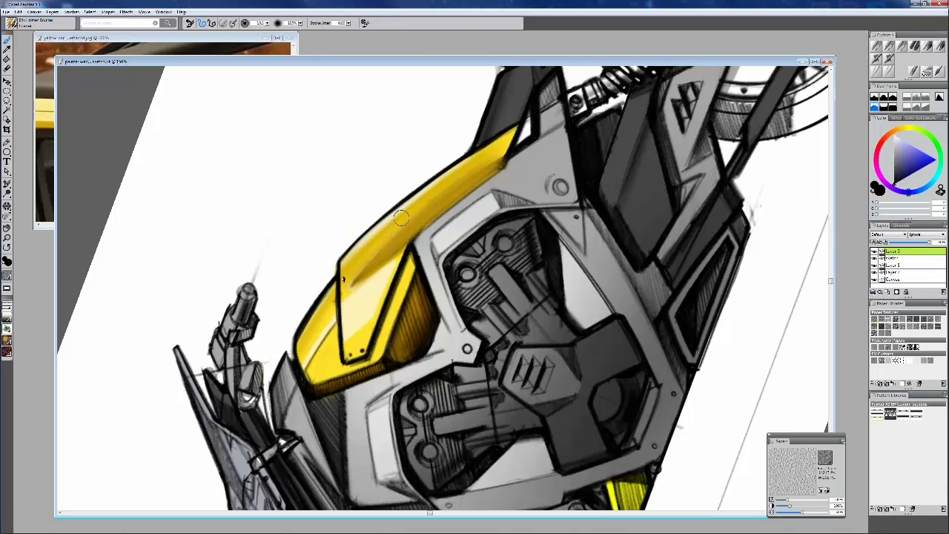
Erase parts of the golden shadow along the tank's ridge to shape its edge and bring back the highlight
drag(356, 275, 453, 185)
drag(380, 248, 480, 167)
drag(407, 225, 486, 167)
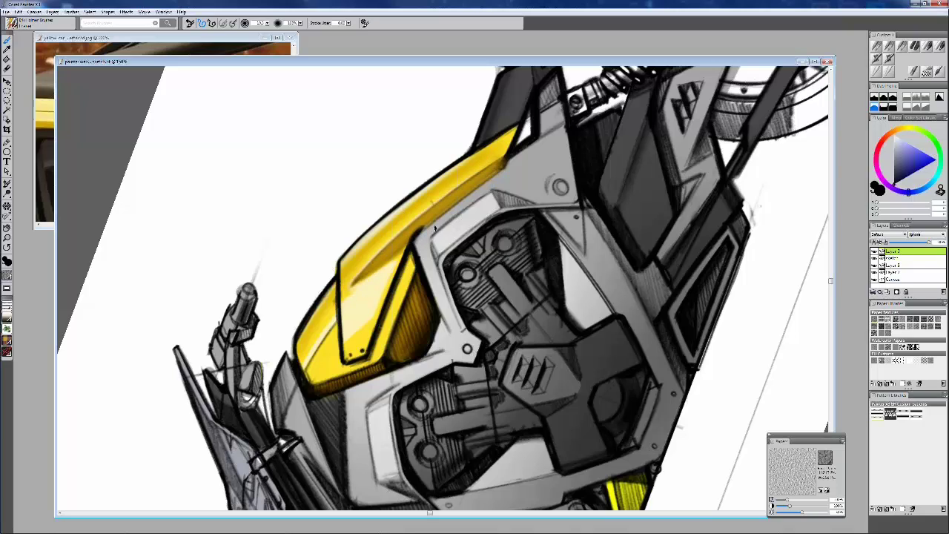
drag(418, 230, 489, 178)
drag(449, 202, 501, 169)
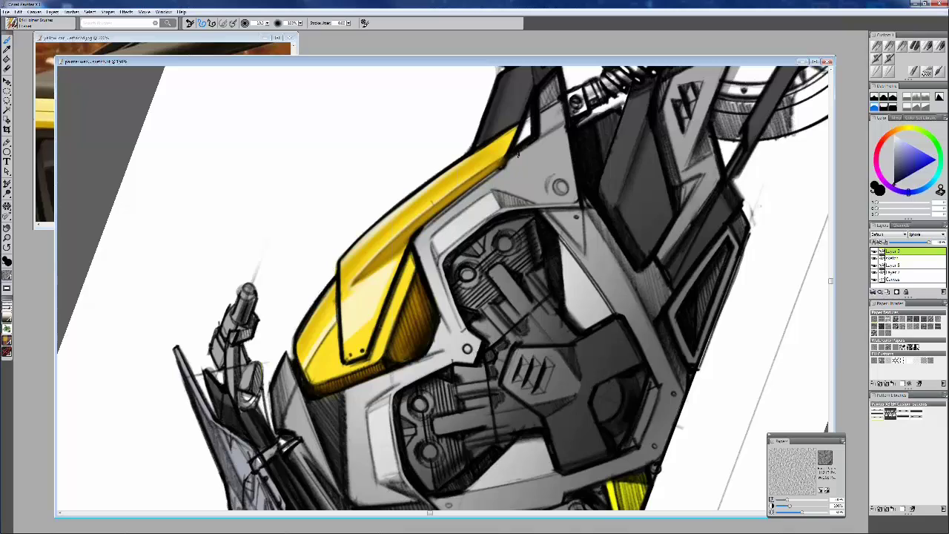
Airbrush dark golden yellow with a smaller brush over the black outline along the side panel's front and lower edges
alt+click(361, 309)
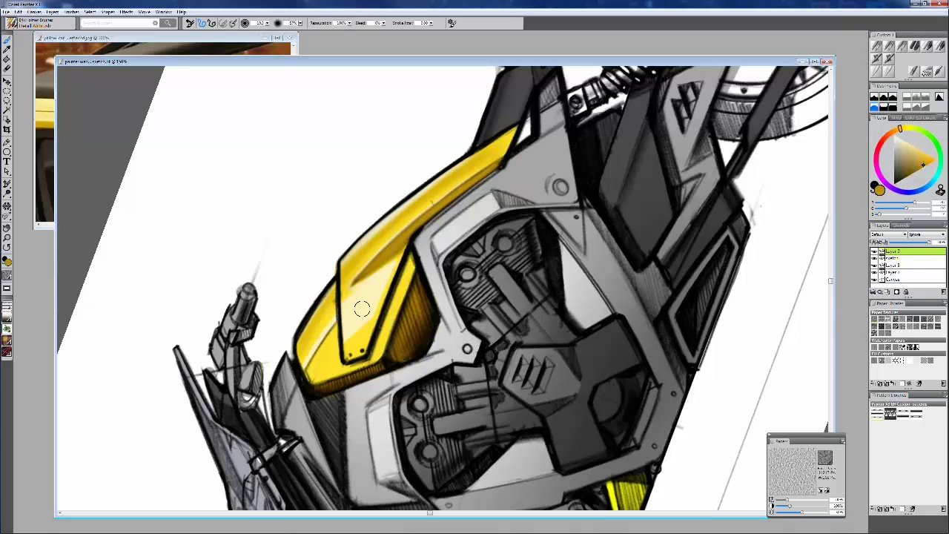
key([)
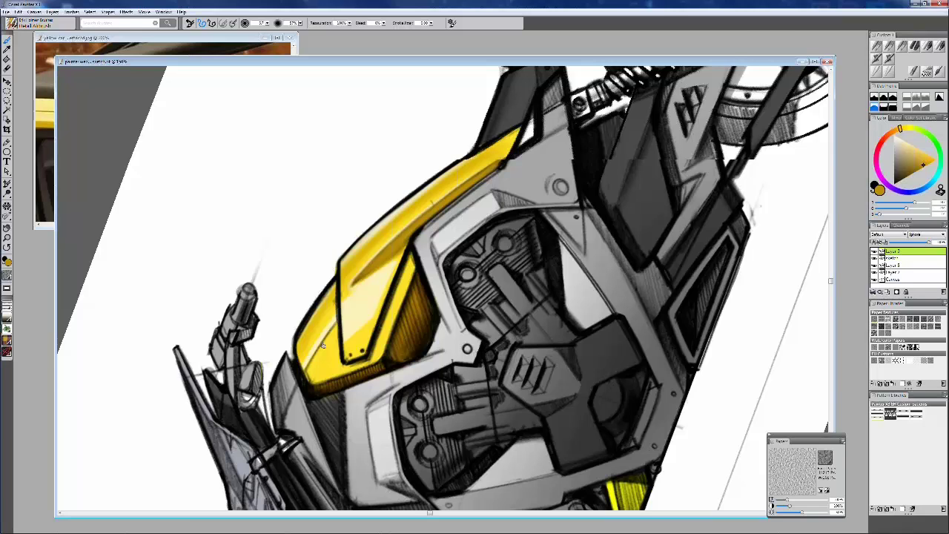
drag(323, 345, 259, 226)
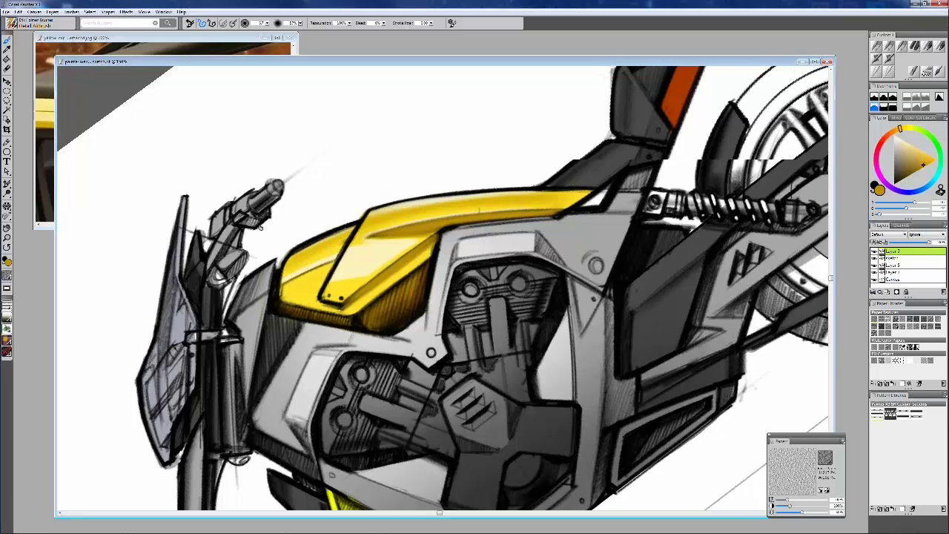
drag(259, 226, 374, 148)
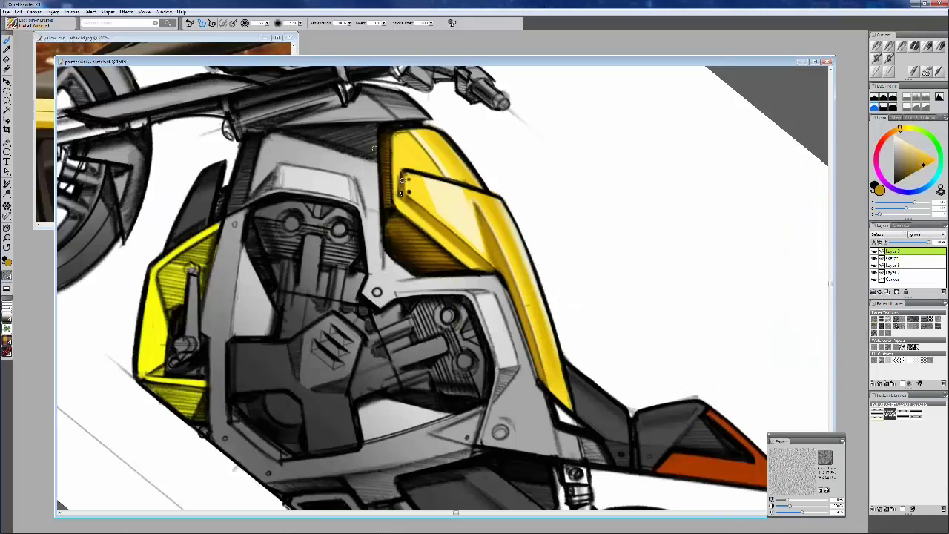
alt+click(205, 337)
drag(205, 336, 209, 275)
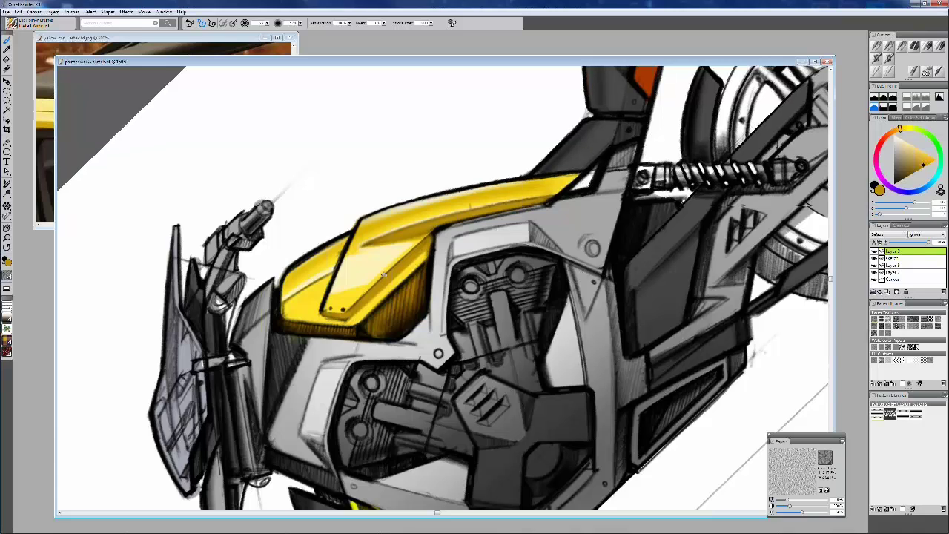
click(383, 273)
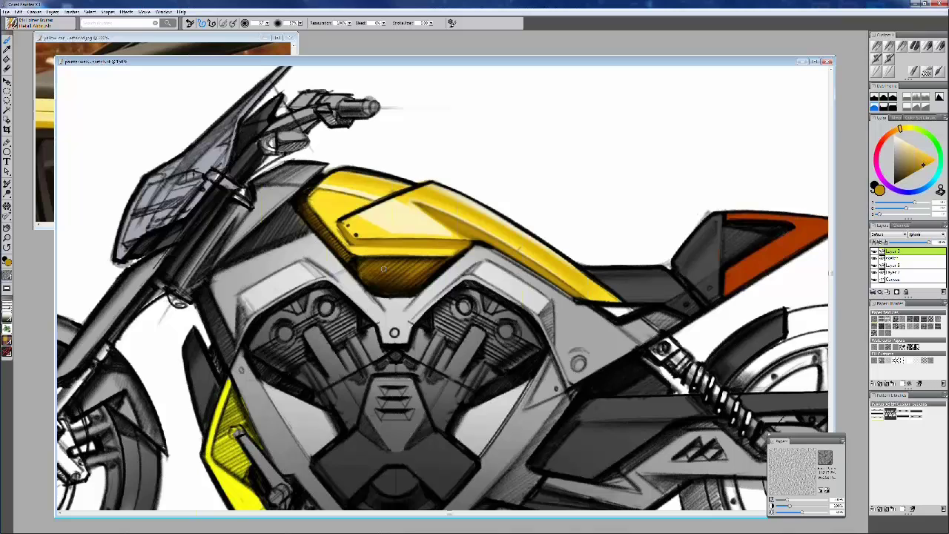
Sample golden and pale yellows from the tank and airbrush a highlight over the dark outline along its front upper edge
alt+click(395, 213)
drag(349, 160, 387, 210)
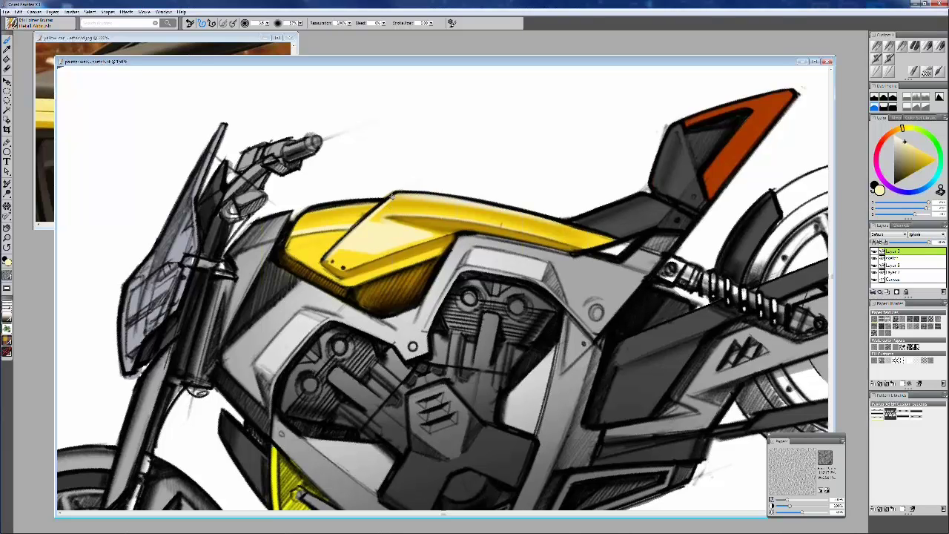
key(ctrl+plus)
click(412, 168)
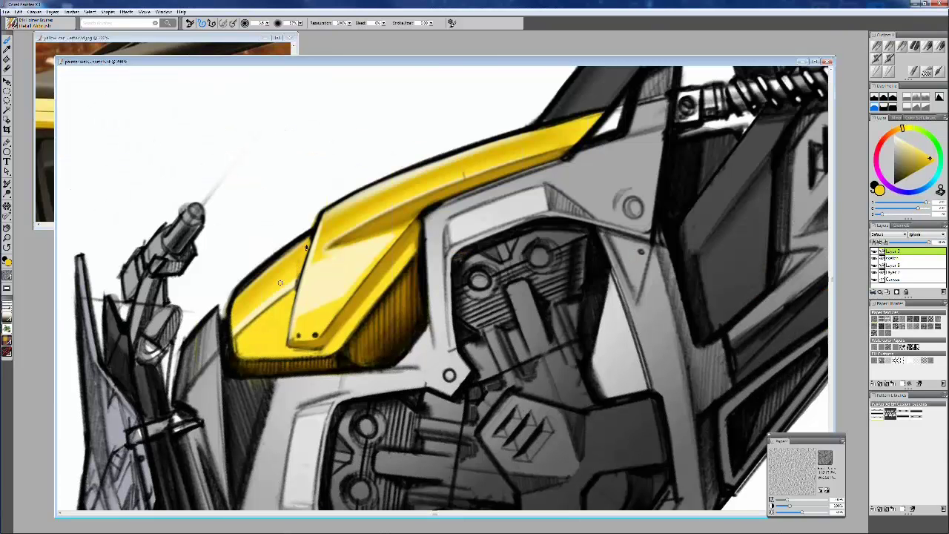
drag(310, 244, 312, 234)
alt+click(361, 192)
drag(235, 304, 263, 270)
drag(234, 298, 302, 239)
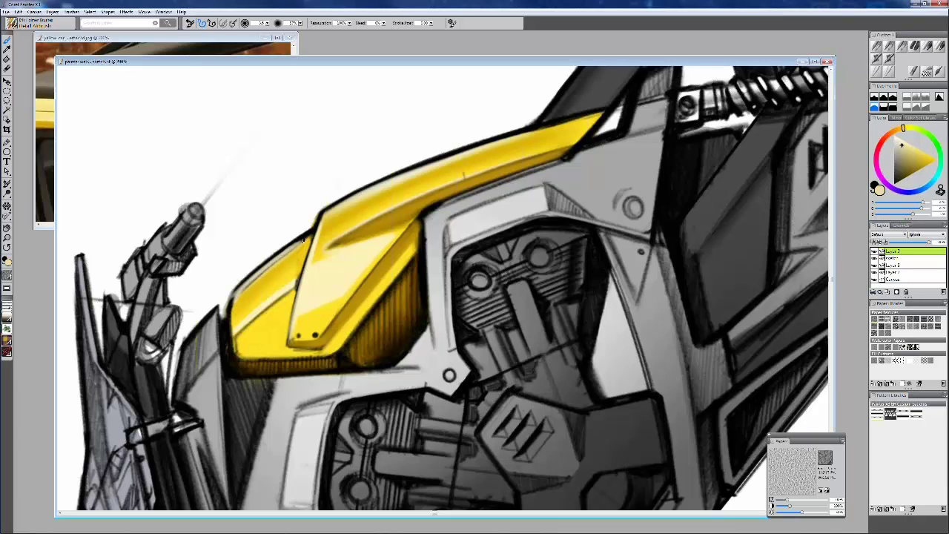
alt+click(304, 238)
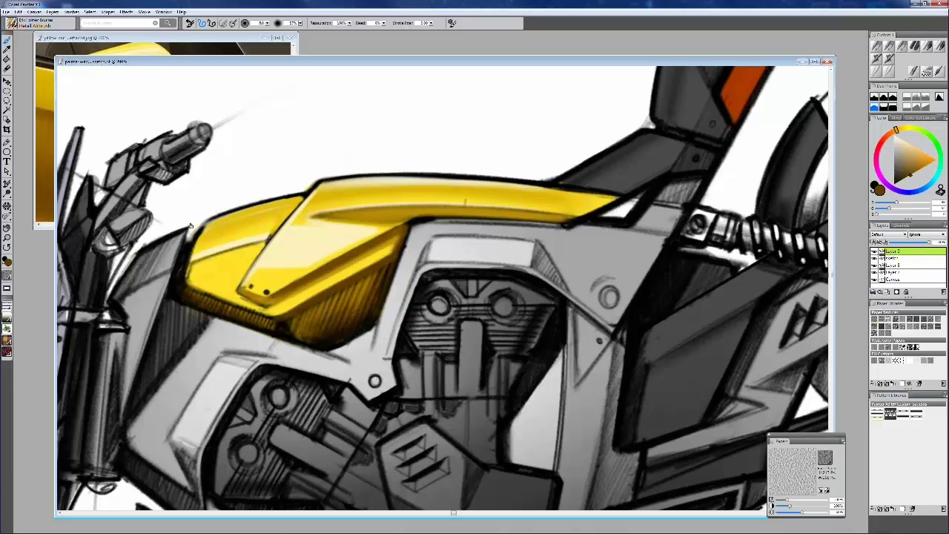
Refine the side panel's lower edge and the tank surface beside it with sampled dark golden brown and bright yellow airbrush strokes
drag(191, 225, 226, 154)
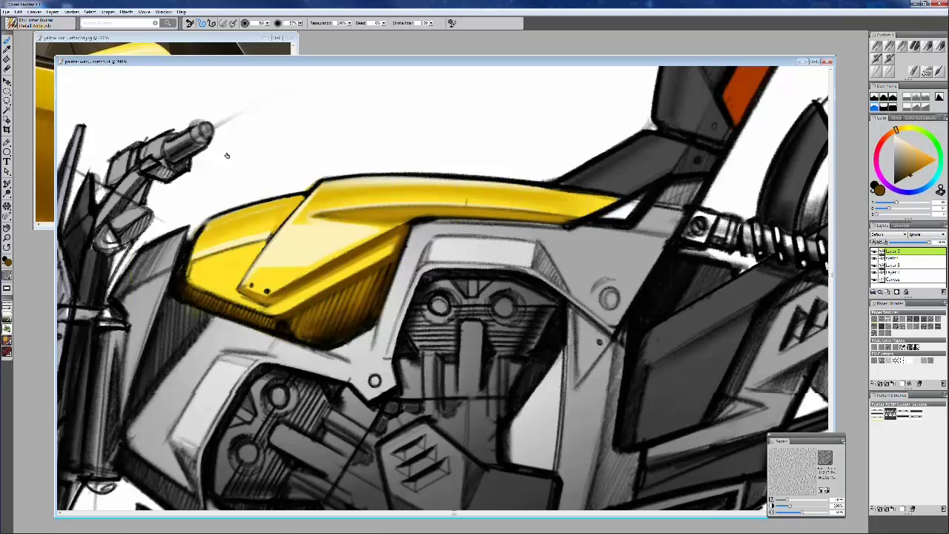
drag(227, 155, 472, 268)
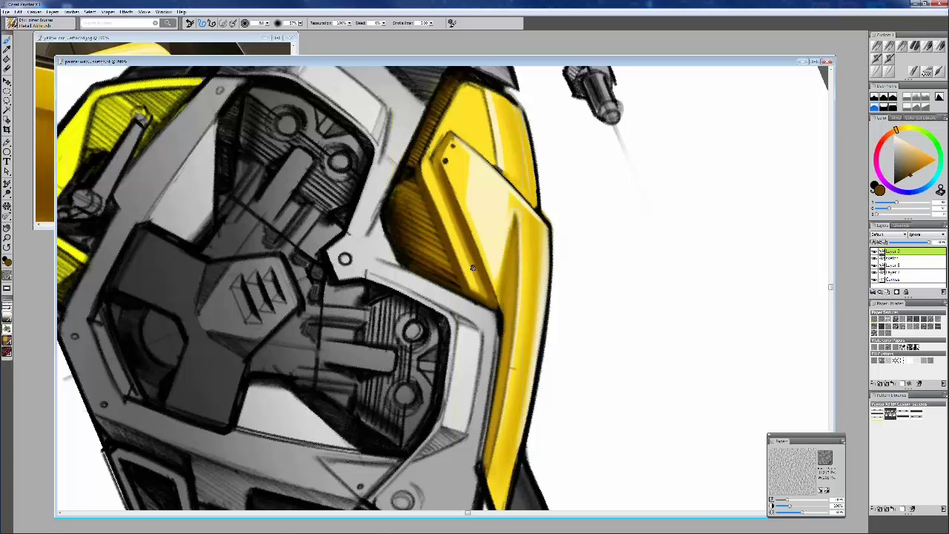
scroll(472, 268, up, 3)
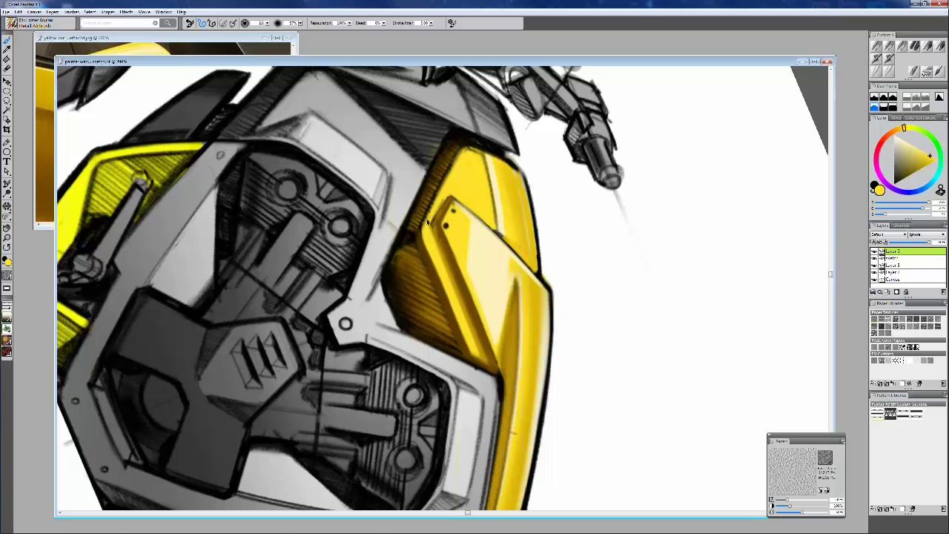
drag(427, 223, 391, 320)
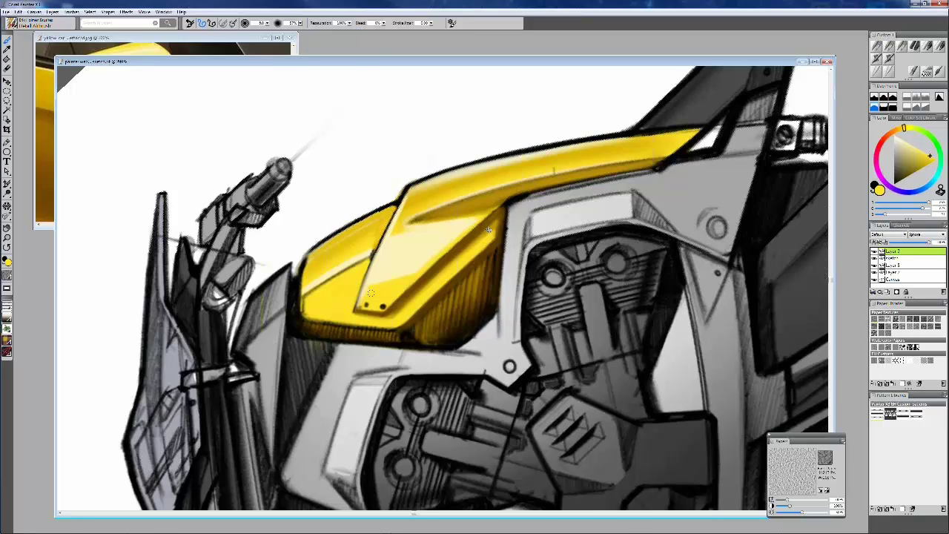
drag(488, 230, 478, 187)
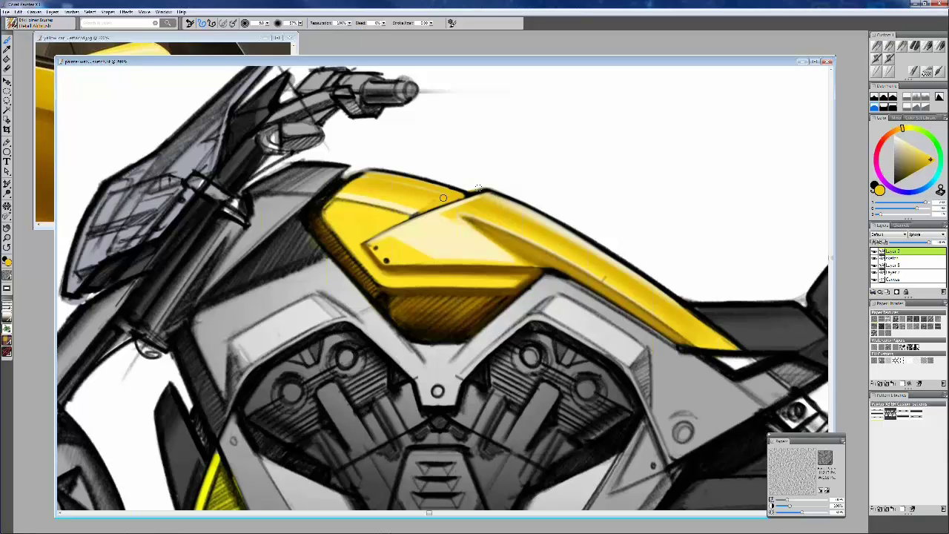
drag(478, 187, 381, 264)
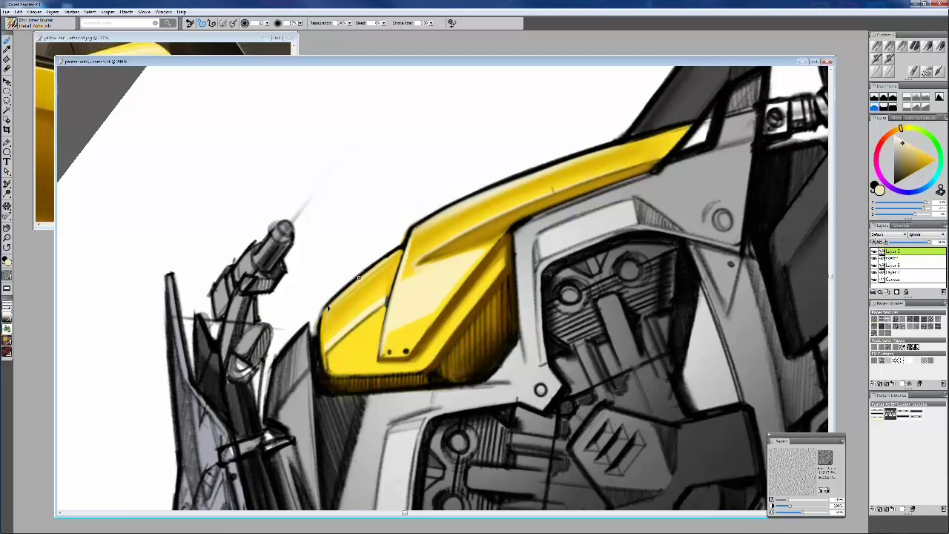
Airbrush pale yellow along the tank's front upper edge and yellow over the dark seam at the side panel's front
alt+click(358, 278)
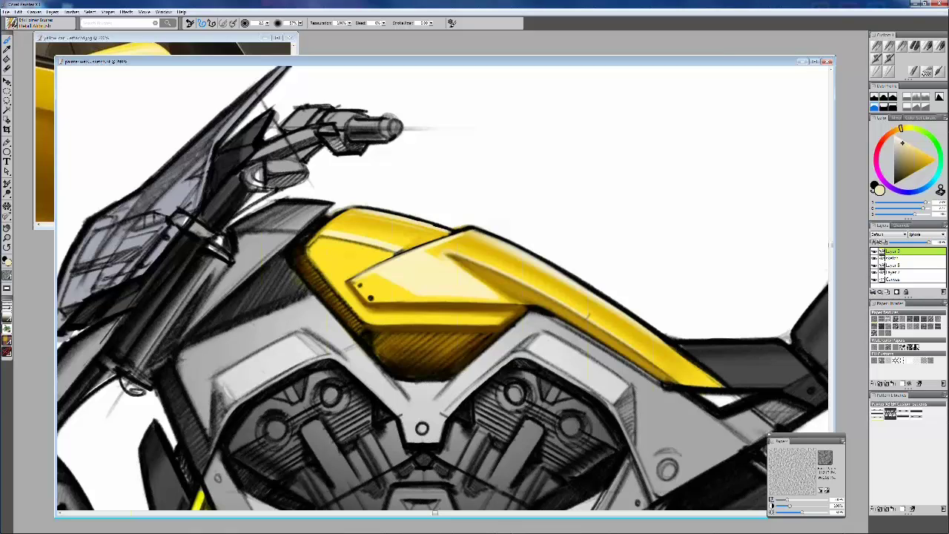
drag(589, 317, 536, 173)
mouse_move(415, 266)
mouse_down()
mouse_move(554, 164)
mouse_move(606, 141)
mouse_up()
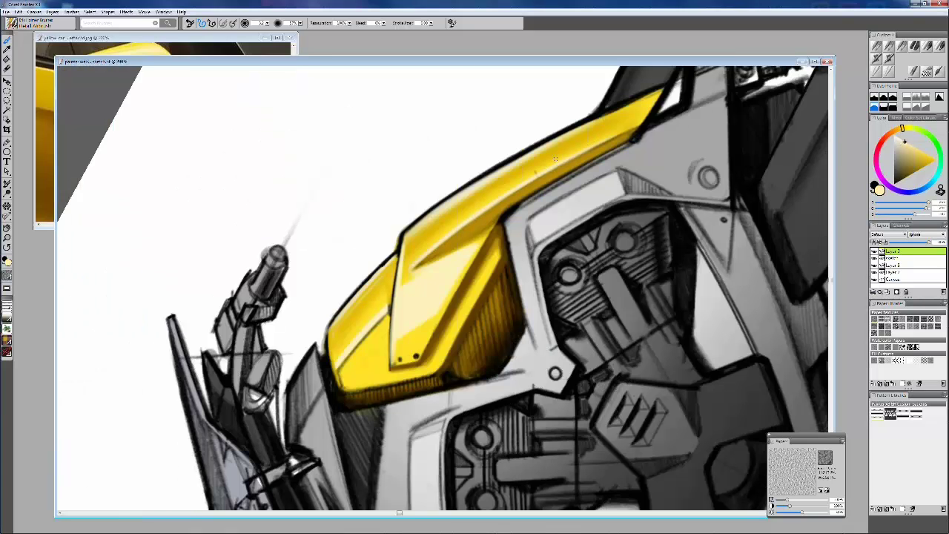
alt+click(410, 241)
drag(401, 246, 390, 312)
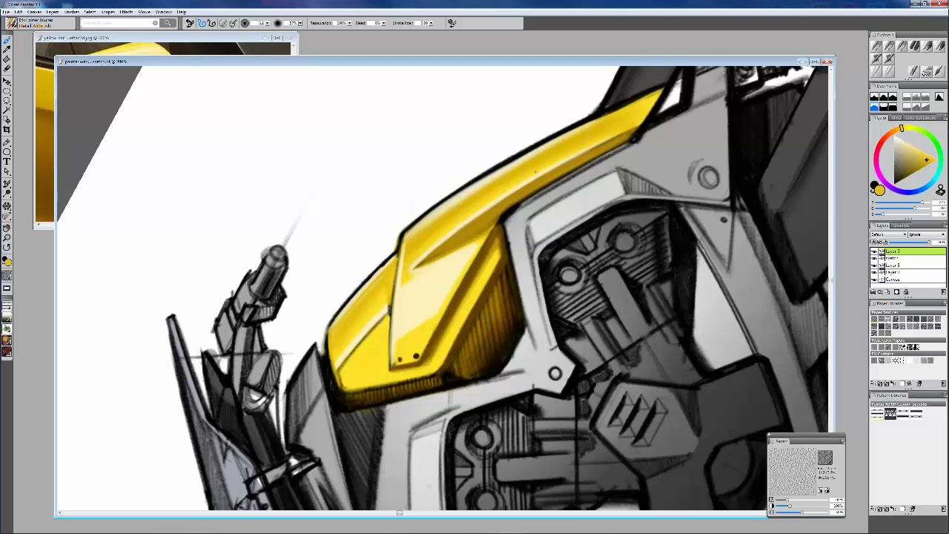
Sample a dark golden brown and airbrush a thin shadow line beneath the crease highlight on the tank's front section
alt+click(465, 281)
drag(345, 363, 385, 317)
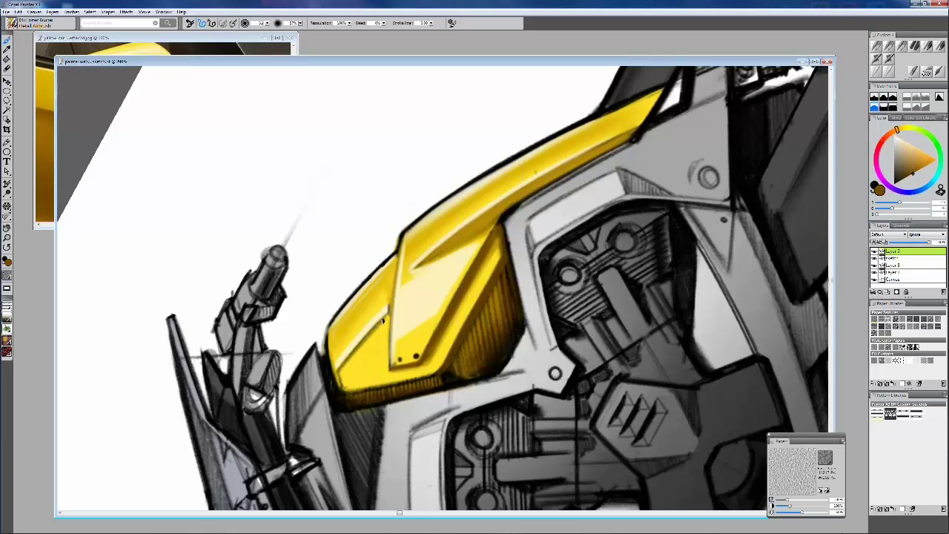
drag(344, 365, 384, 320)
drag(345, 365, 386, 319)
alt+click(390, 318)
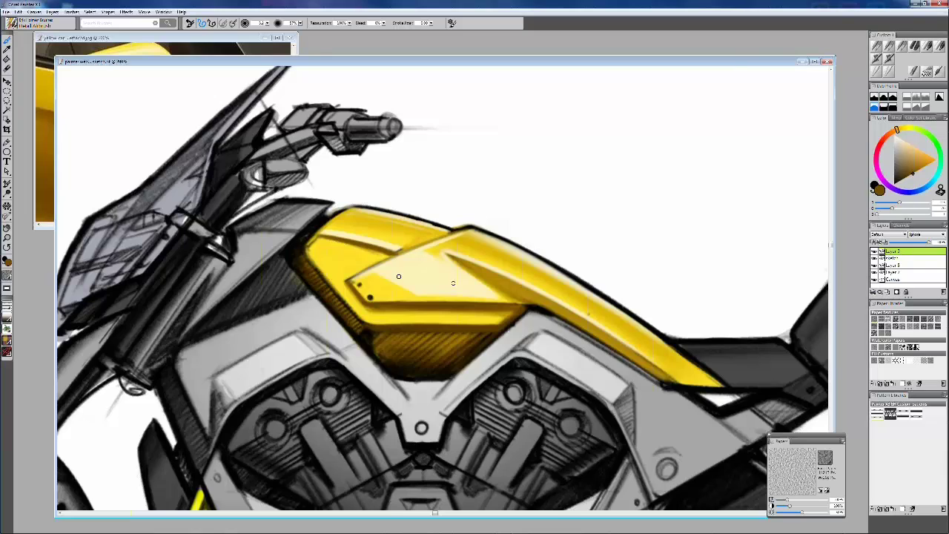
Cover the tank's hatched lower section with dark golden brown on a new layer and airbrush soft darker shading toward its bottom
mouse_move(453, 283)
mouse_down()
mouse_move(509, 247)
mouse_move(484, 273)
mouse_up()
alt+click(463, 299)
drag(437, 332, 504, 243)
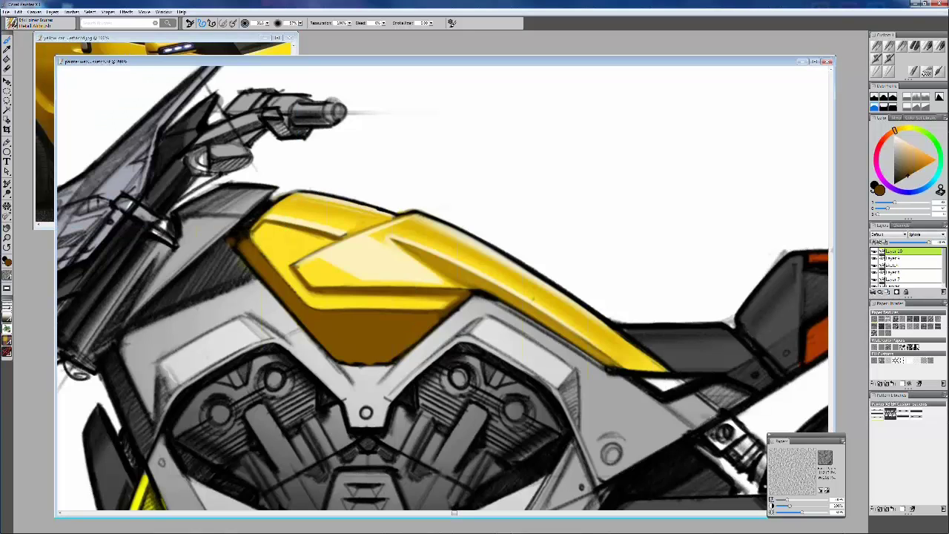
drag(311, 363, 412, 358)
key(bracketleft)
mouse_move(460, 314)
mouse_down()
mouse_move(412, 339)
mouse_move(445, 320)
mouse_up()
mouse_move(311, 348)
mouse_down()
mouse_move(256, 274)
mouse_move(333, 365)
mouse_move(298, 304)
mouse_move(315, 323)
mouse_up()
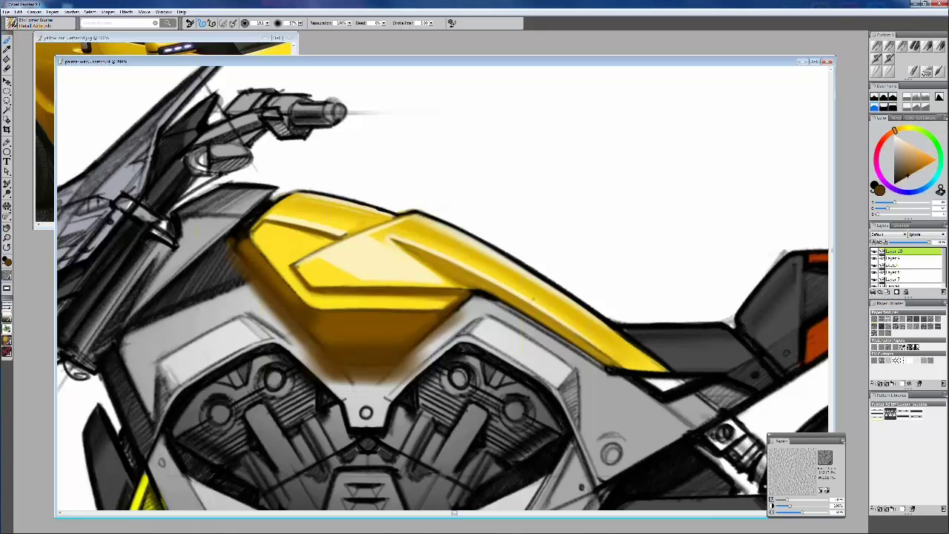
Erase the brown overspray around the tank's lower section to restore a crisp edge against the frame
alt+click(155, 182)
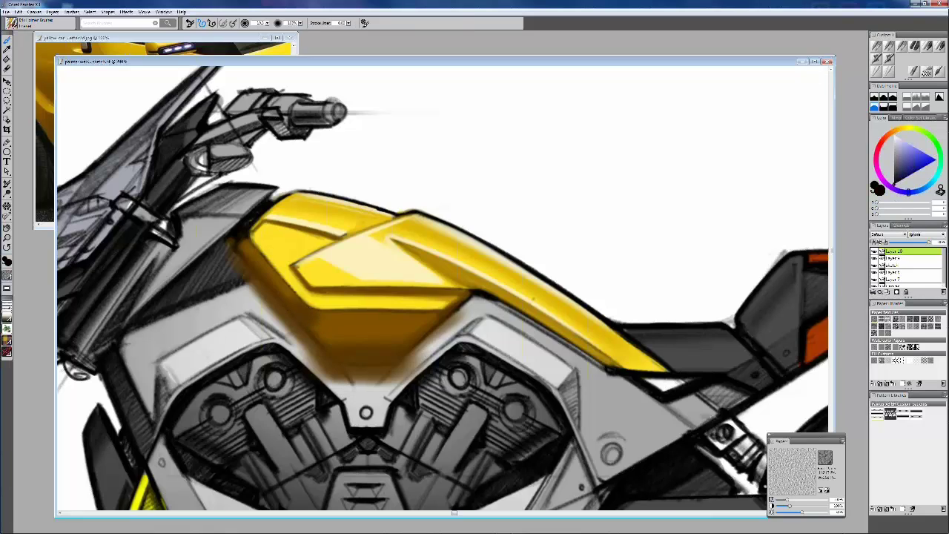
mouse_move(230, 256)
mouse_down()
mouse_move(323, 367)
mouse_move(349, 382)
mouse_move(386, 385)
mouse_move(346, 380)
mouse_move(404, 373)
mouse_move(461, 319)
mouse_up()
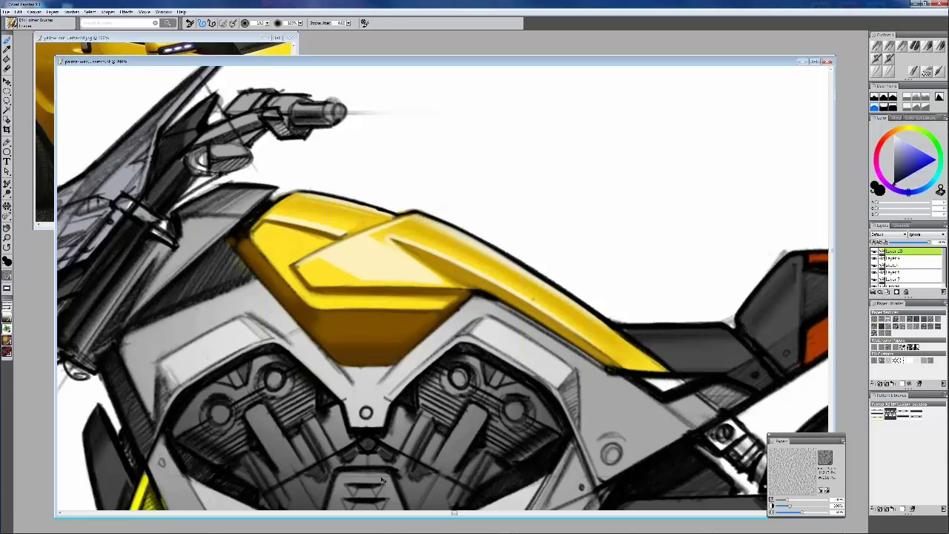
key(ctrl+minus)
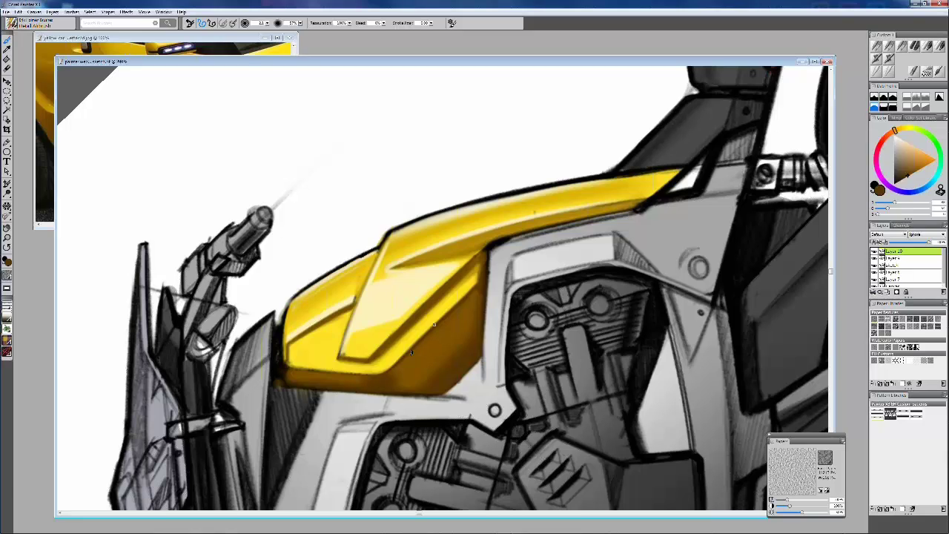
Touch up the tank's lower section with dark golden brown and airbrush pale yellow over the dark outline along the upper ridge
alt+click(429, 321)
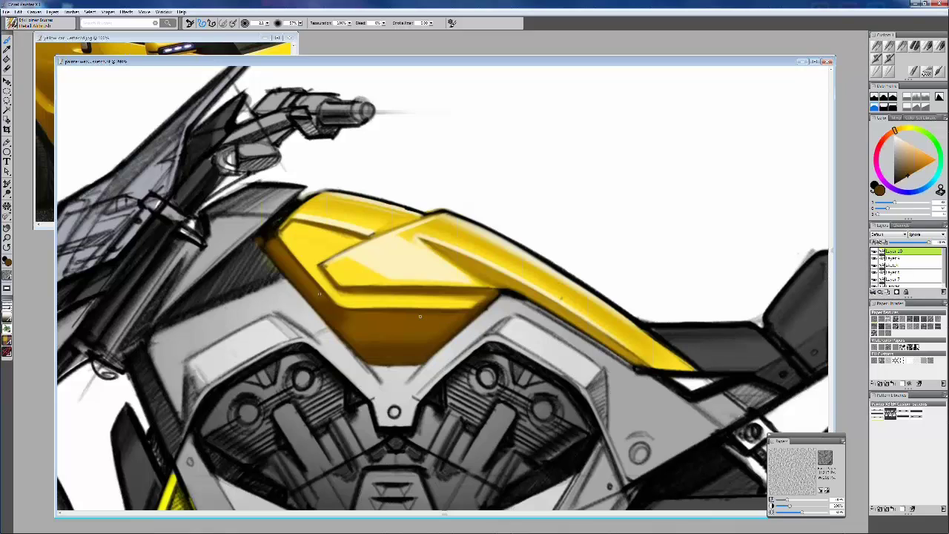
drag(419, 316, 342, 82)
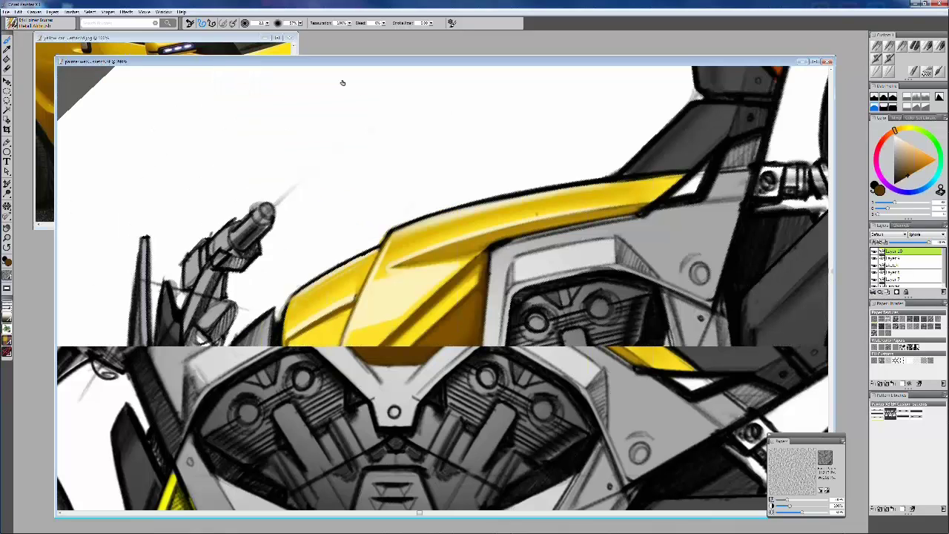
drag(343, 82, 313, 79)
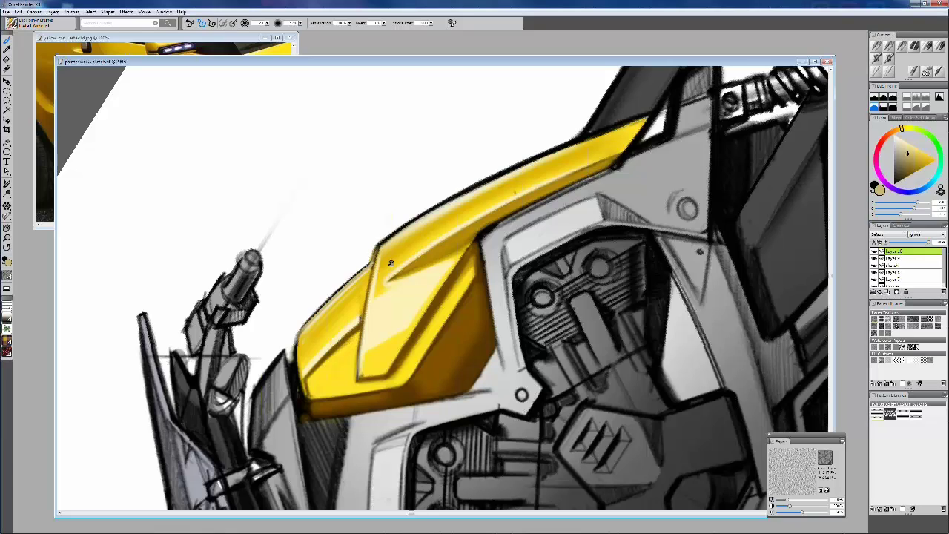
drag(392, 264, 346, 318)
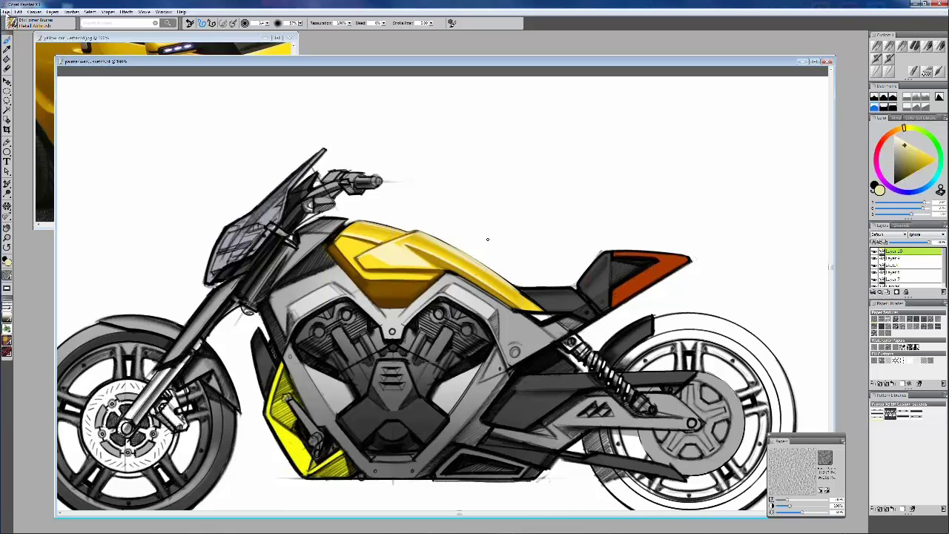
Save a copy of the painting as "painter webinar sketch2.rif" and flatten all its layers onto the canvas
click(7, 12)
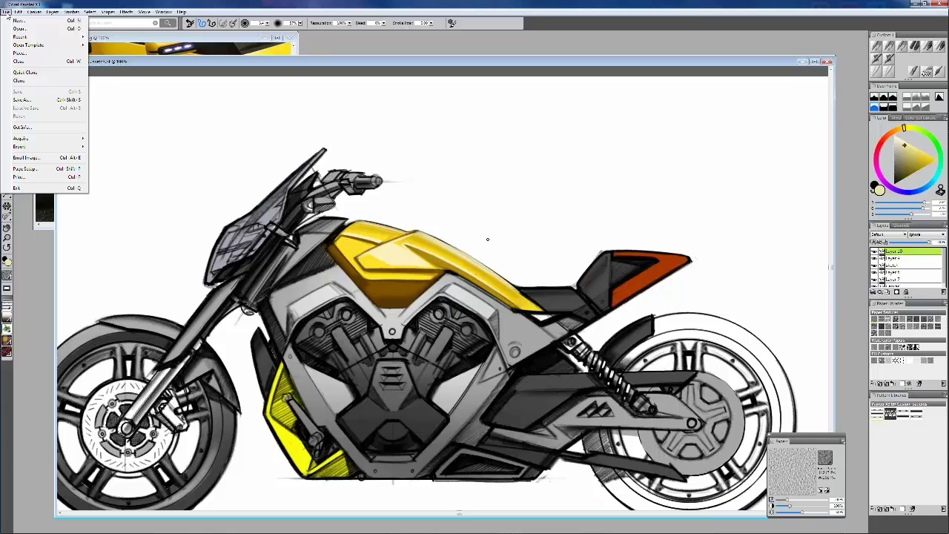
click(24, 99)
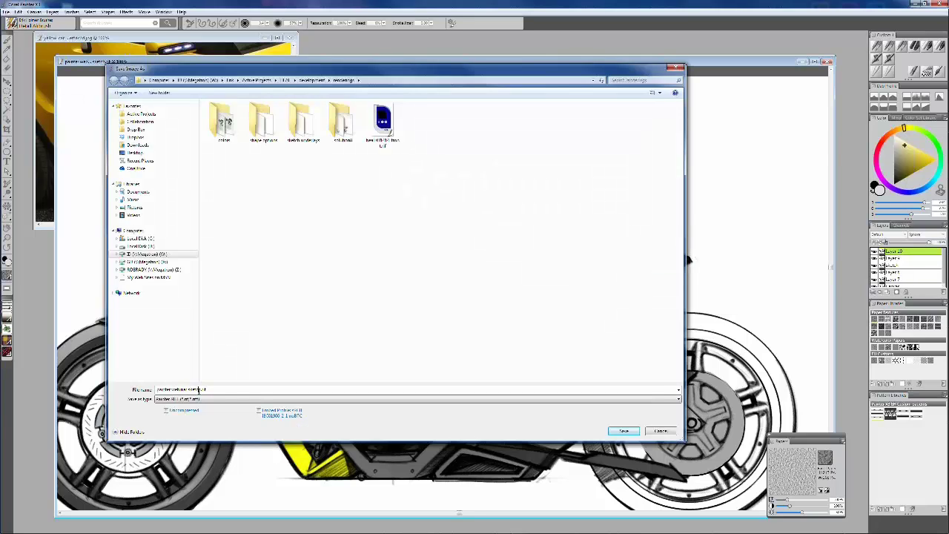
text(2)
key(Return)
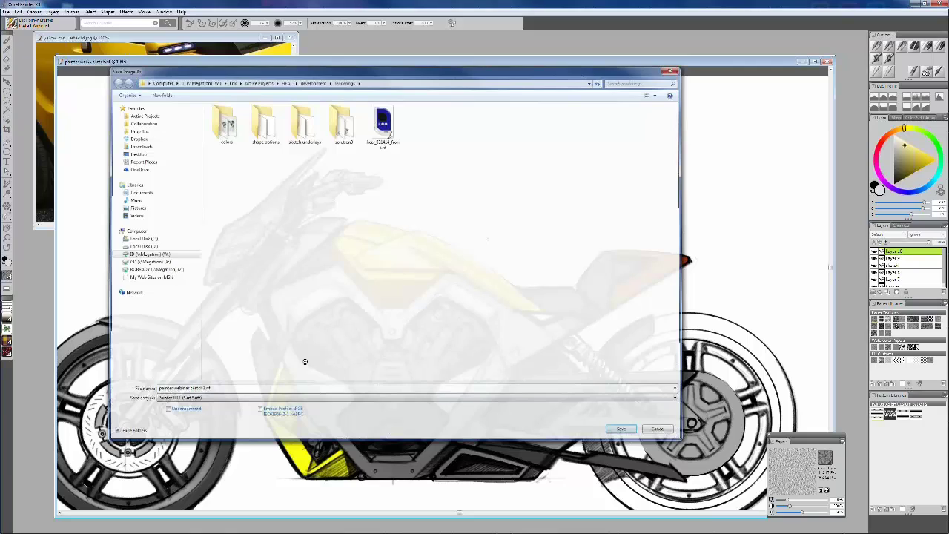
click(944, 226)
click(858, 338)
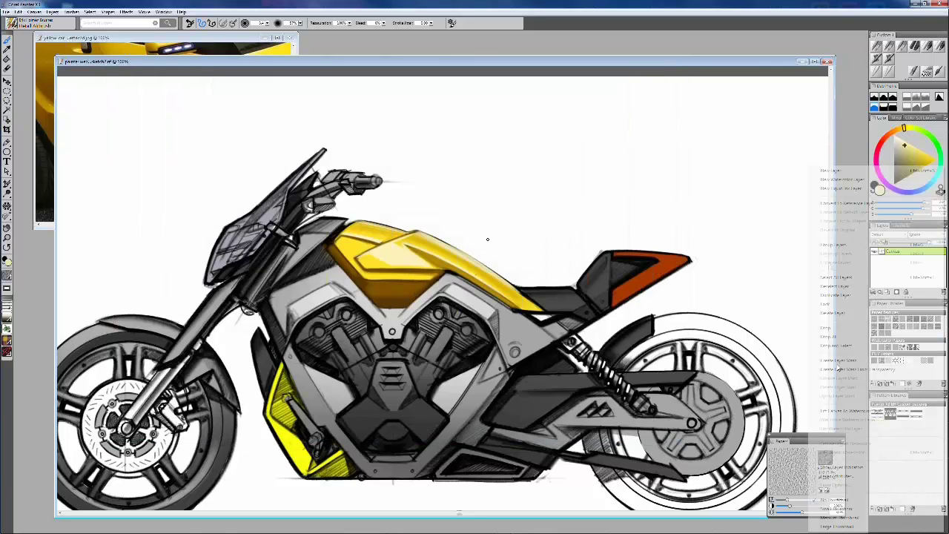
Blend the shading and highlight edges along the tank's rear upper ridge with the Just Add Water brush
click(876, 72)
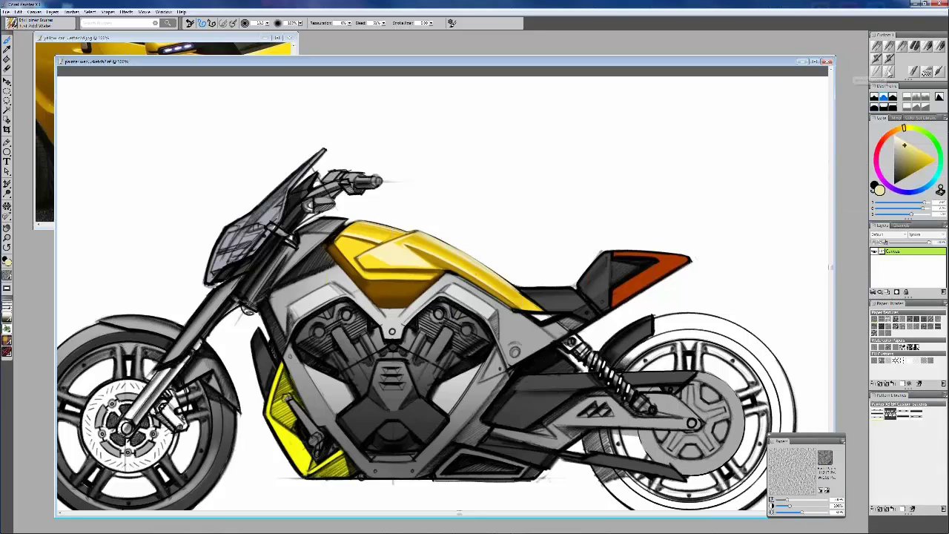
click(13, 25)
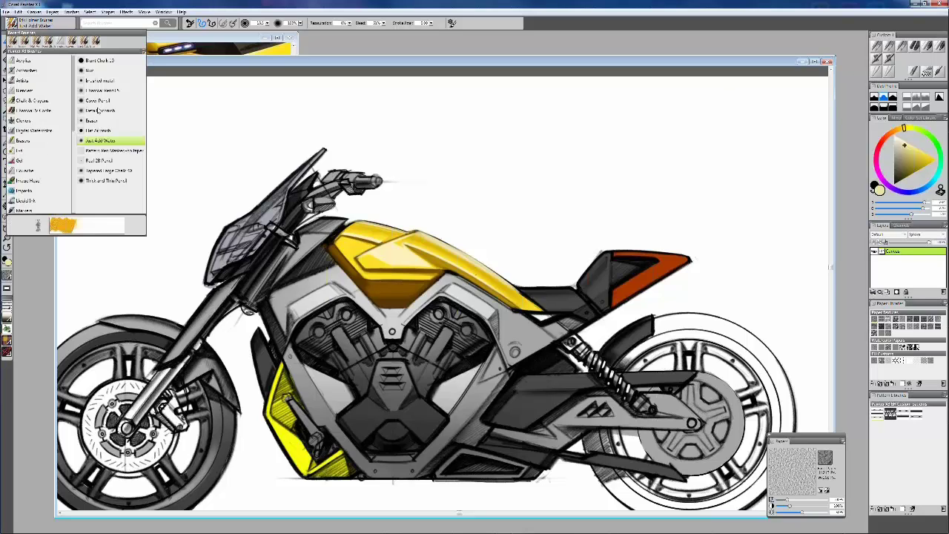
click(38, 226)
click(309, 74)
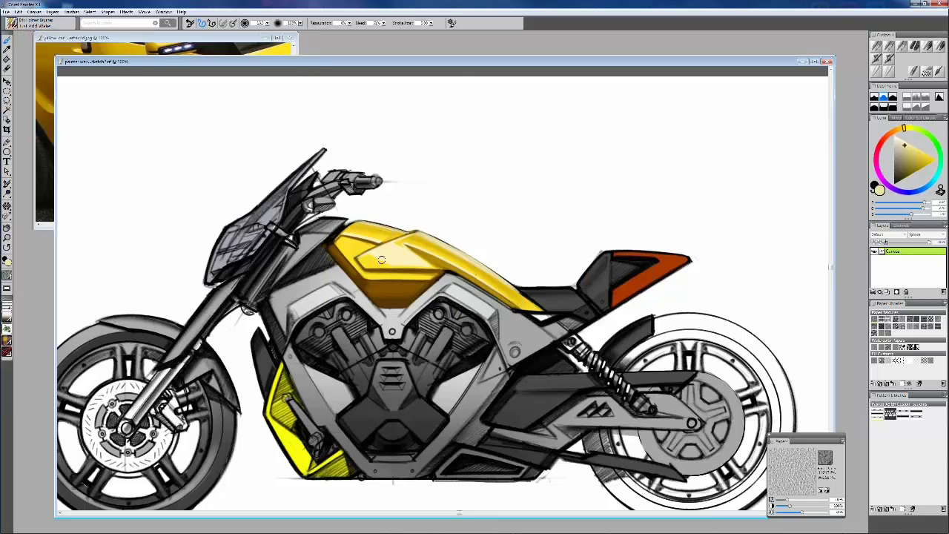
mouse_move(381, 259)
mouse_down()
mouse_move(398, 279)
mouse_move(363, 293)
mouse_move(297, 292)
mouse_move(320, 268)
mouse_move(393, 296)
mouse_move(415, 346)
mouse_move(432, 261)
mouse_move(445, 281)
mouse_up()
scroll(457, 277, up, 2)
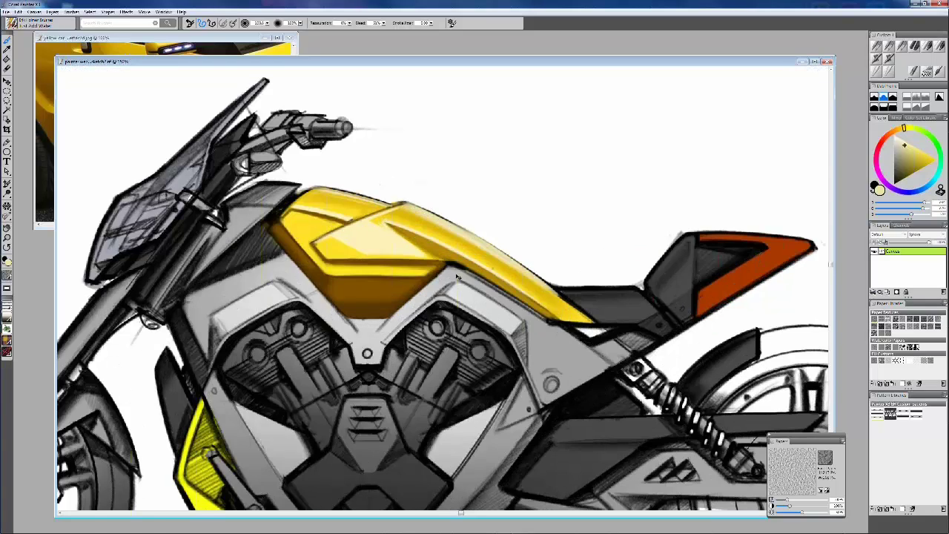
scroll(456, 278, up, 3)
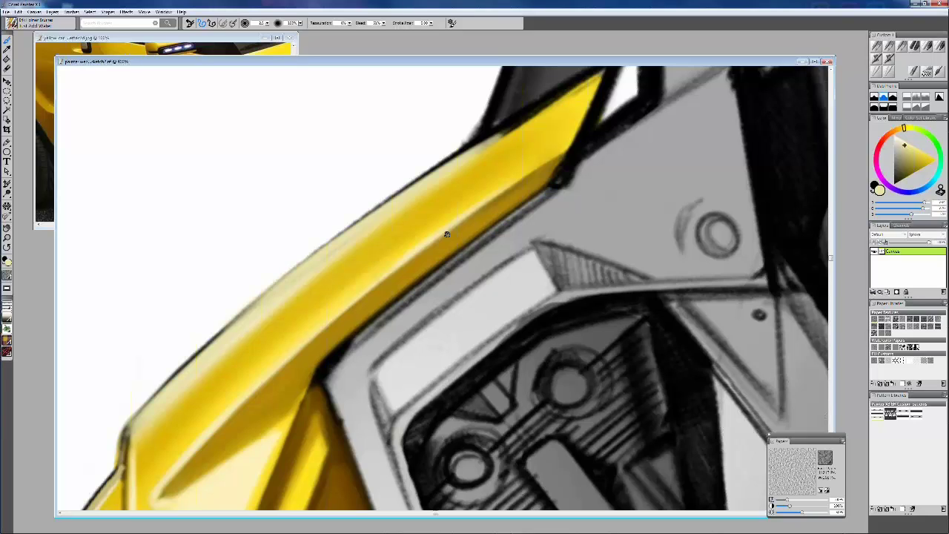
drag(446, 234, 531, 149)
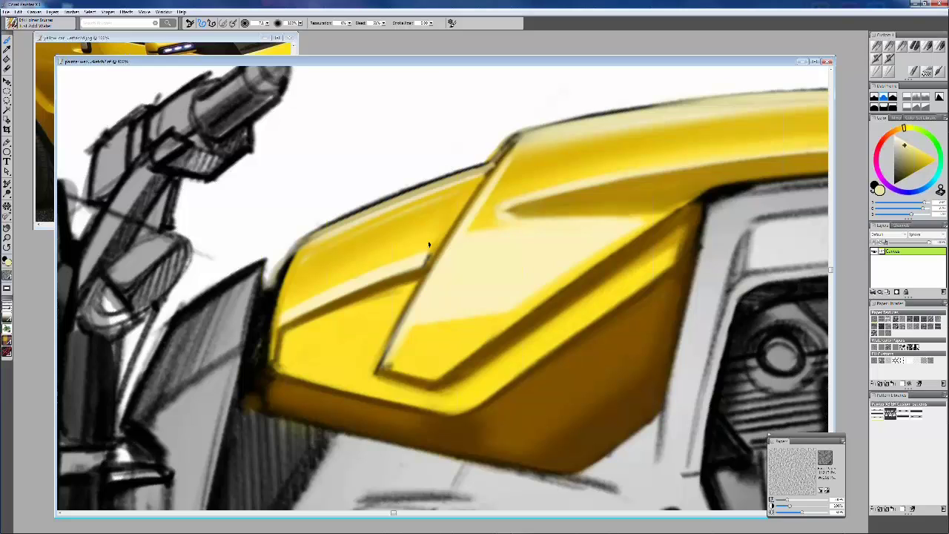
Smooth the shaded edges beneath the tank's pointed front facet and along its lower yellow band with Just Add Water
drag(320, 419, 331, 428)
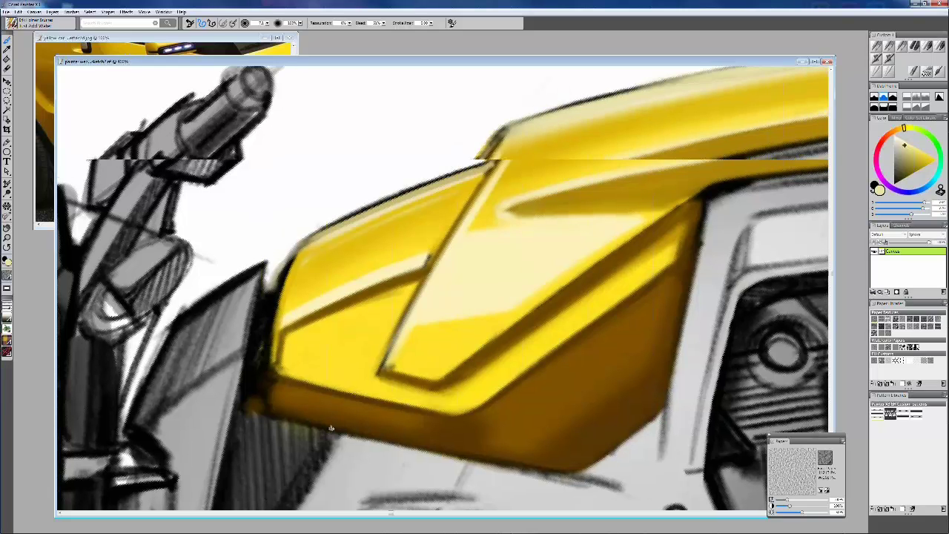
drag(332, 427, 485, 388)
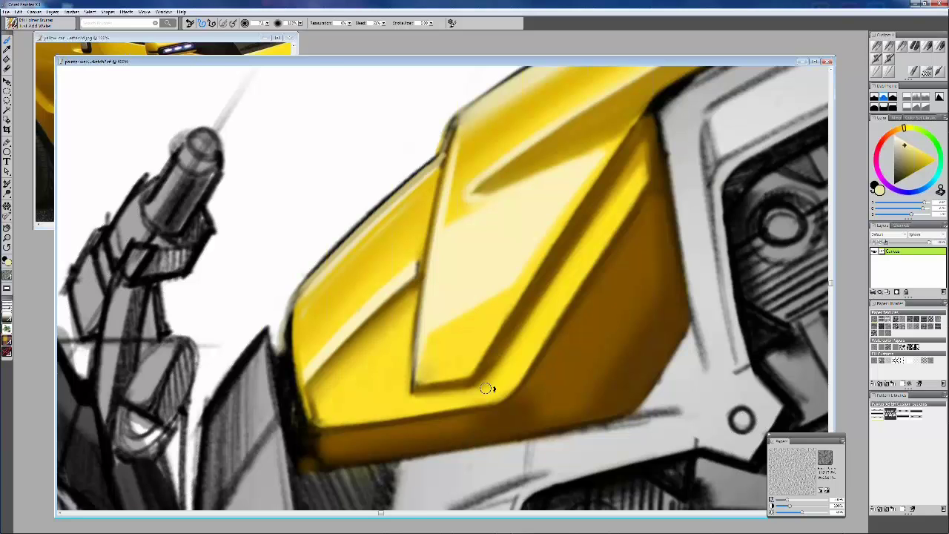
drag(485, 388, 366, 402)
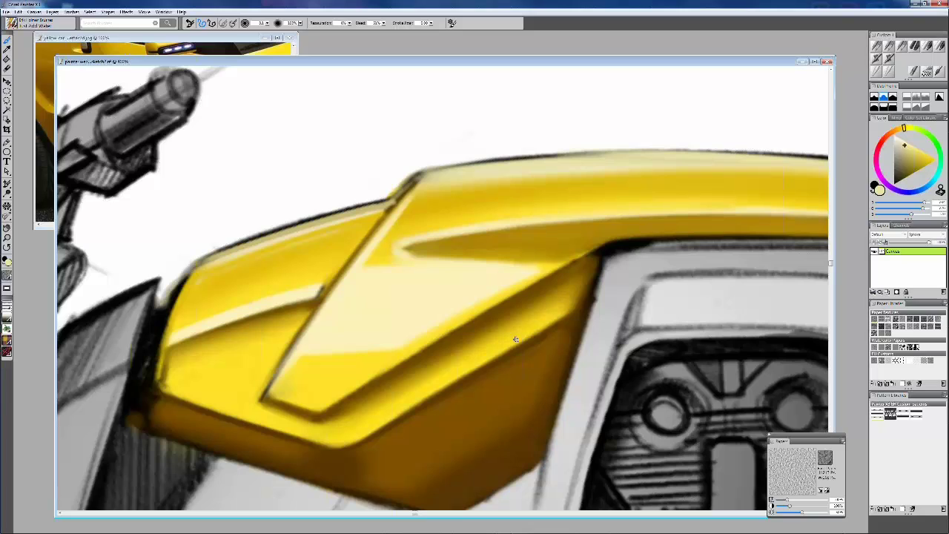
drag(515, 339, 509, 340)
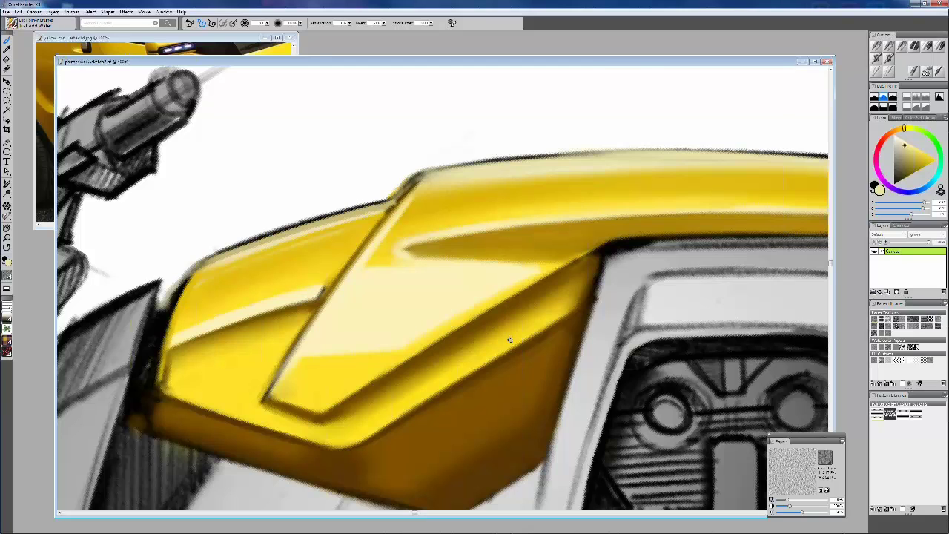
Clean up the end of the front pale highlight where it meets the tank's diagonal seam, using the Cover Pencil
drag(510, 340, 422, 170)
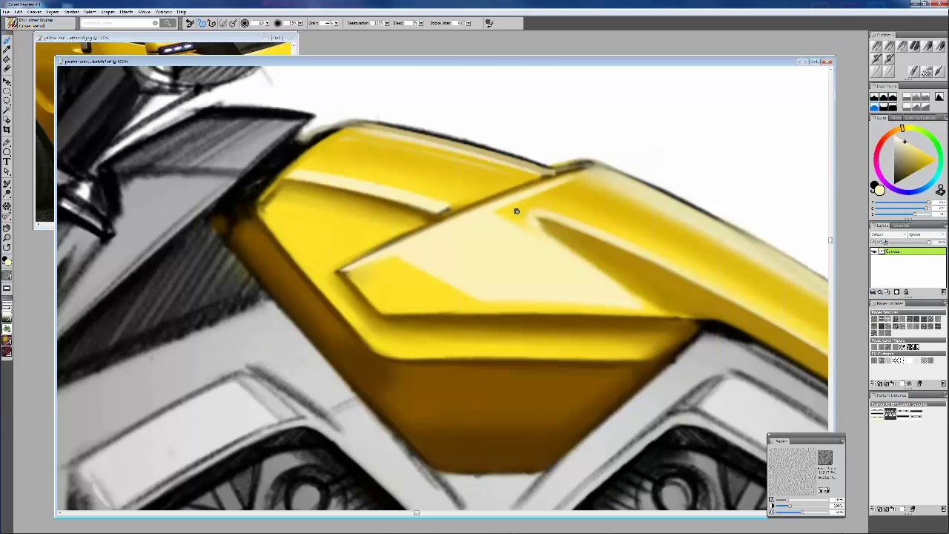
drag(517, 211, 511, 215)
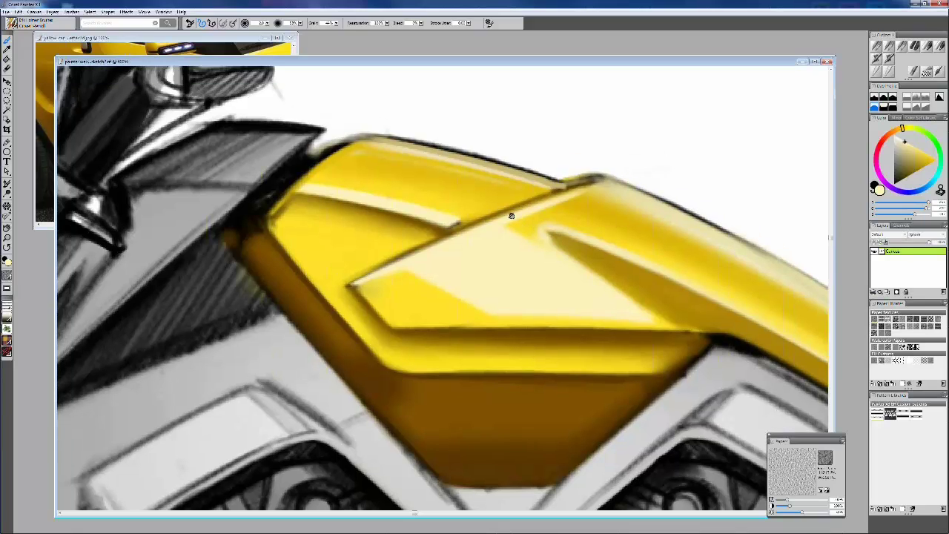
mouse_move(510, 216)
mouse_down()
mouse_move(348, 145)
mouse_move(438, 231)
mouse_up()
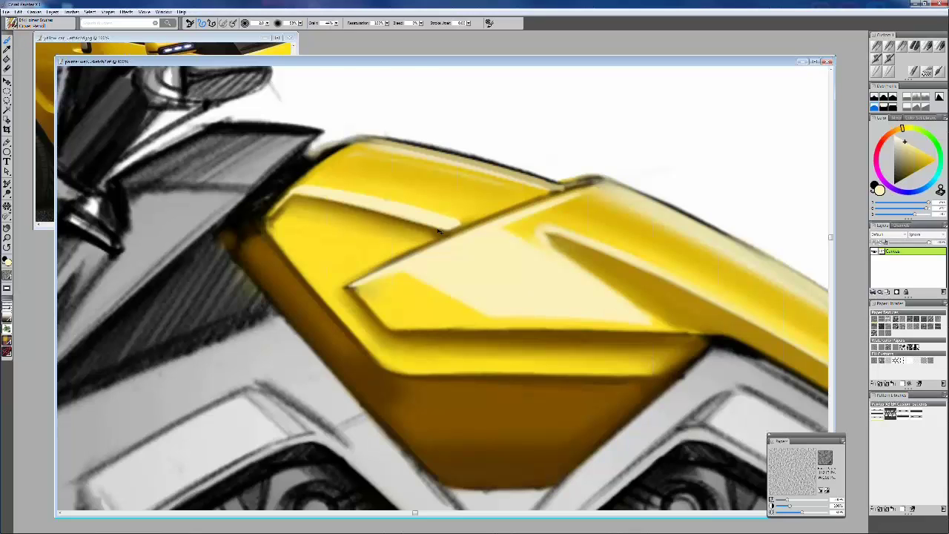
key(ctrl+minus)
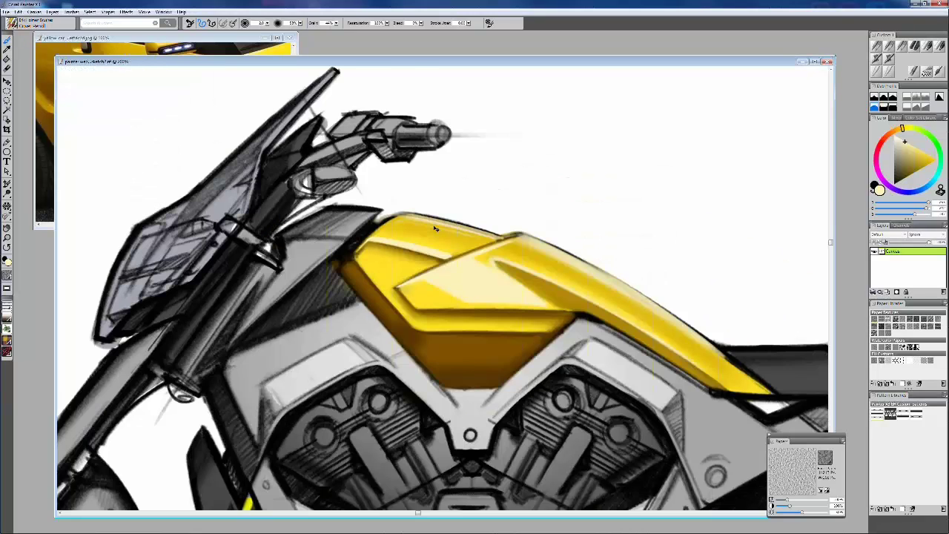
key(ctrl+0)
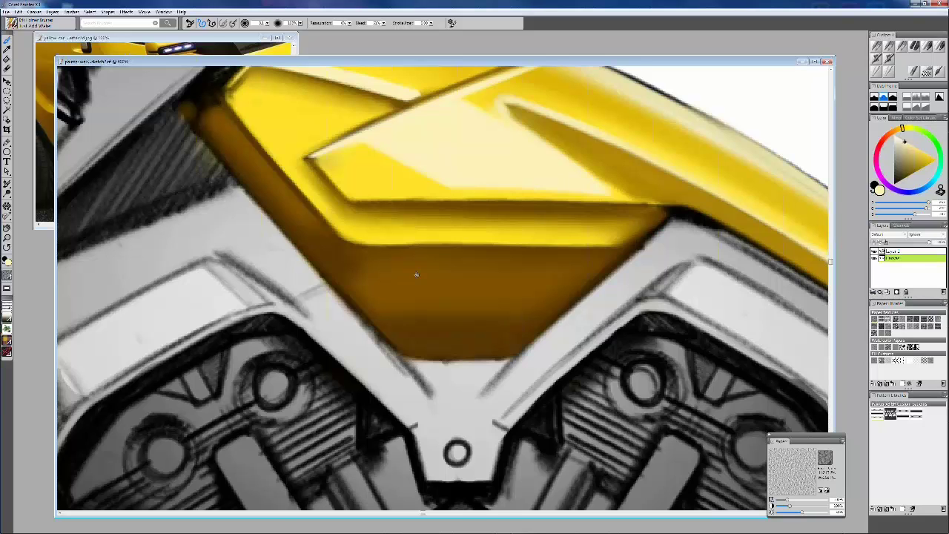
Blend the tank's remaining shading edges and airbrush white over the dark outline along its front upper contour
drag(416, 275, 438, 258)
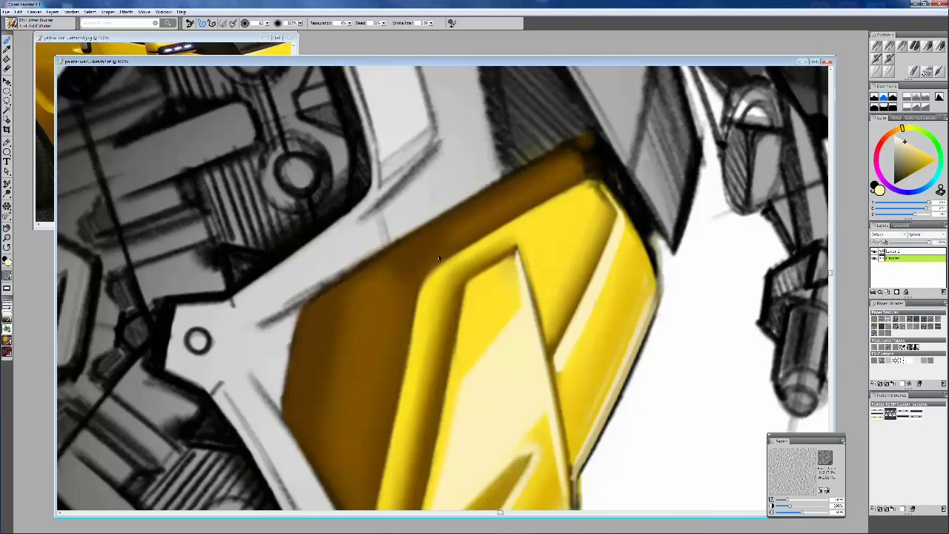
click(524, 198)
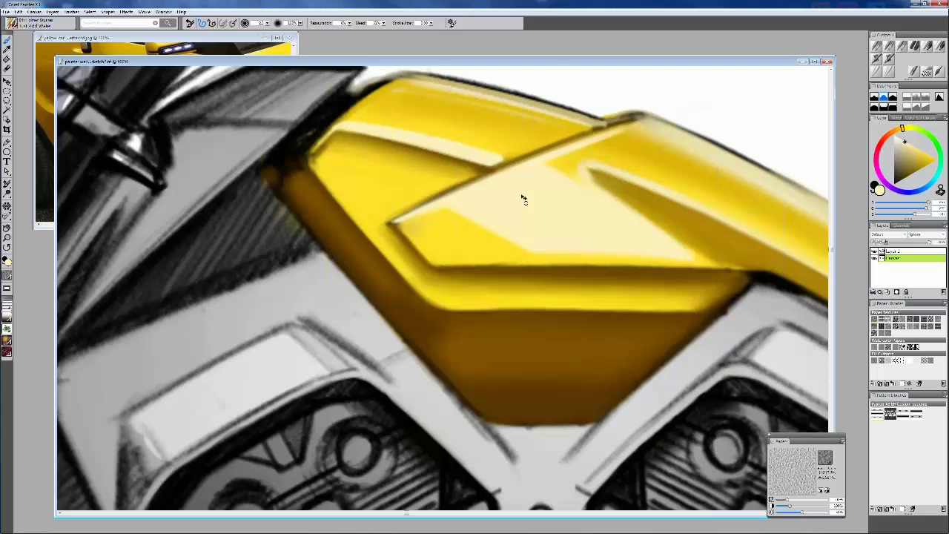
drag(523, 198, 464, 103)
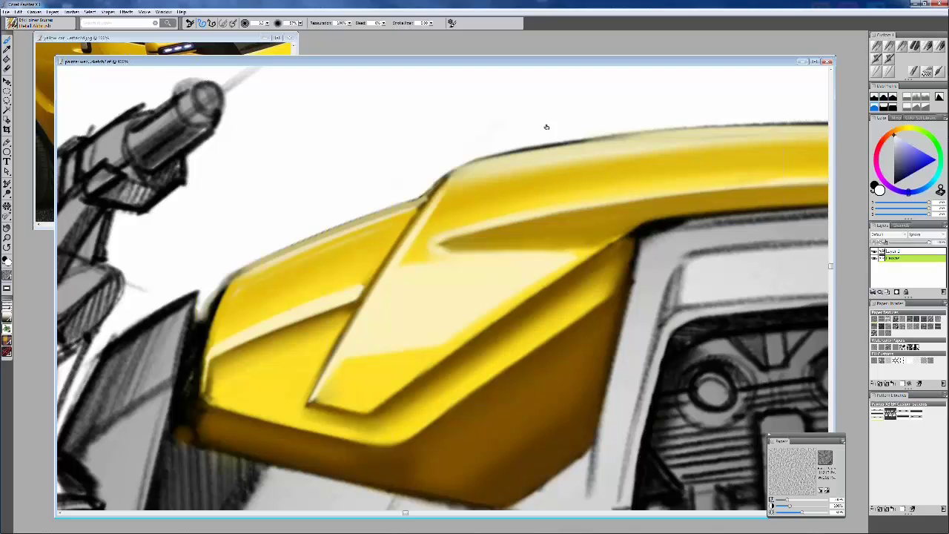
drag(546, 127, 507, 100)
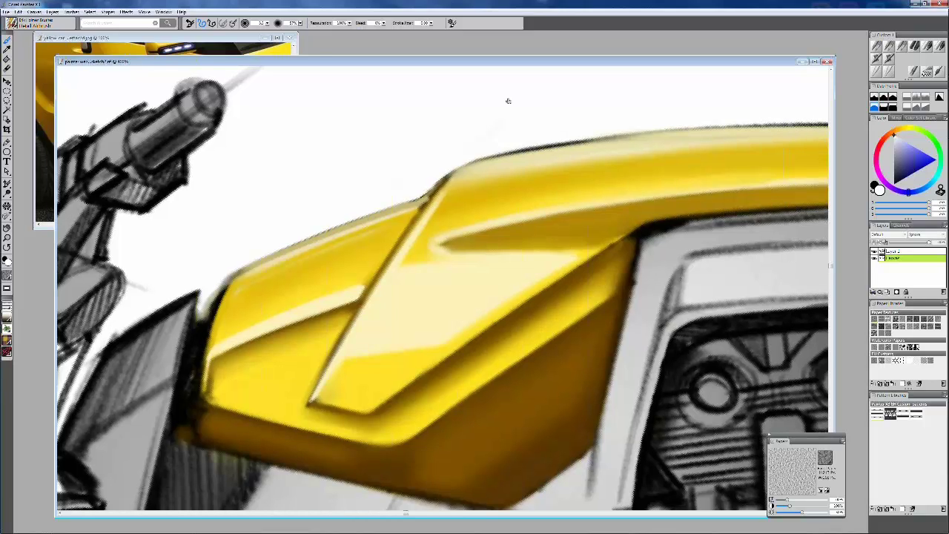
key(ctrl+minus)
key(ctrl+minus)
alt+click(439, 171)
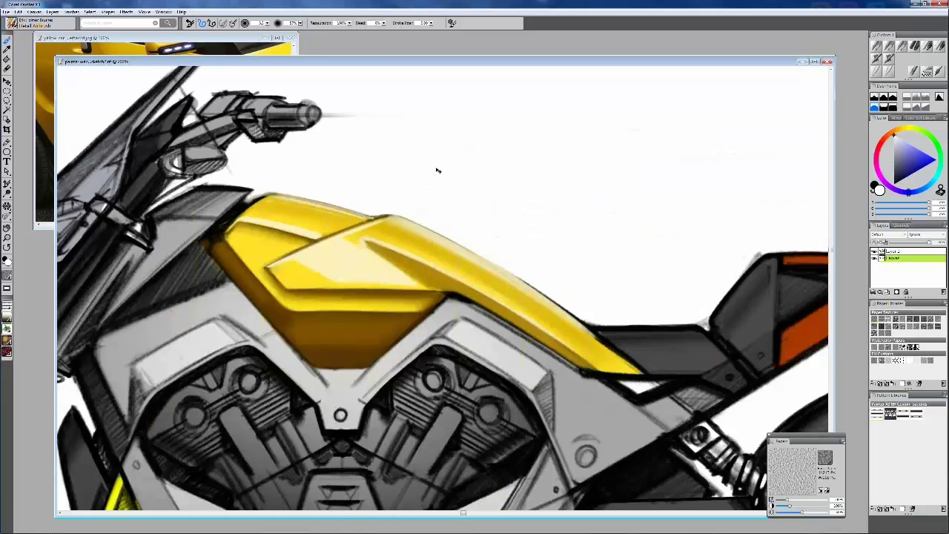
key(ctrl+0)
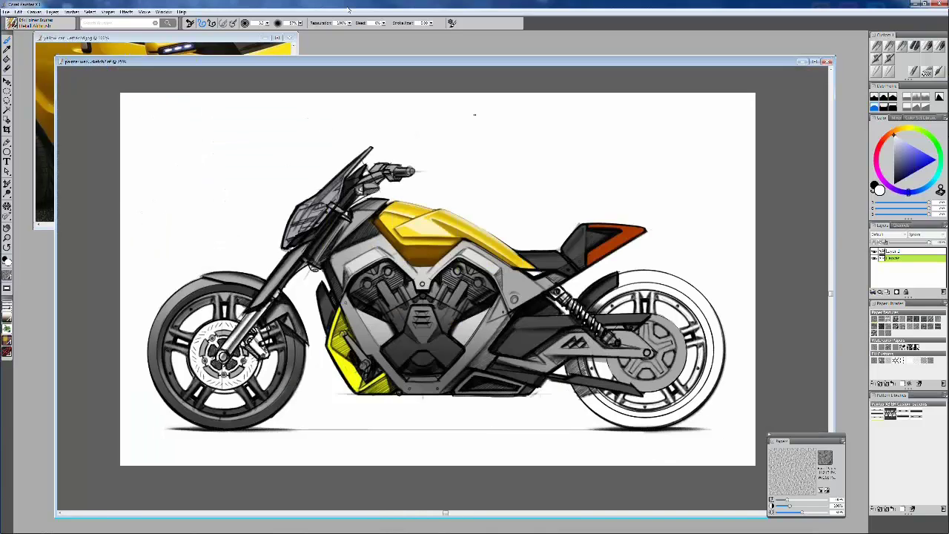
Open the rear-view rendering of the orange naked three-wheeler from the archived SABR development folder's refined family sketches
key(ctrl+o)
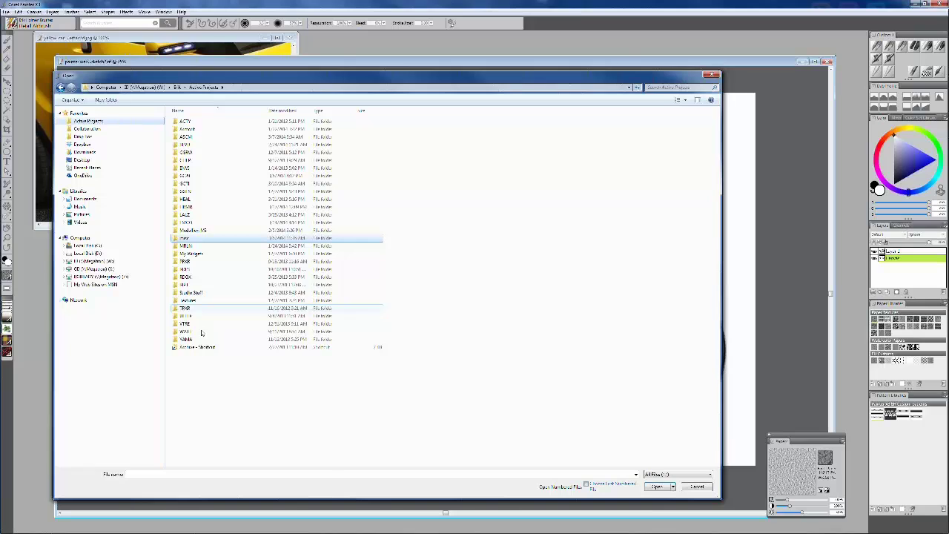
scroll(193, 171, down, 15)
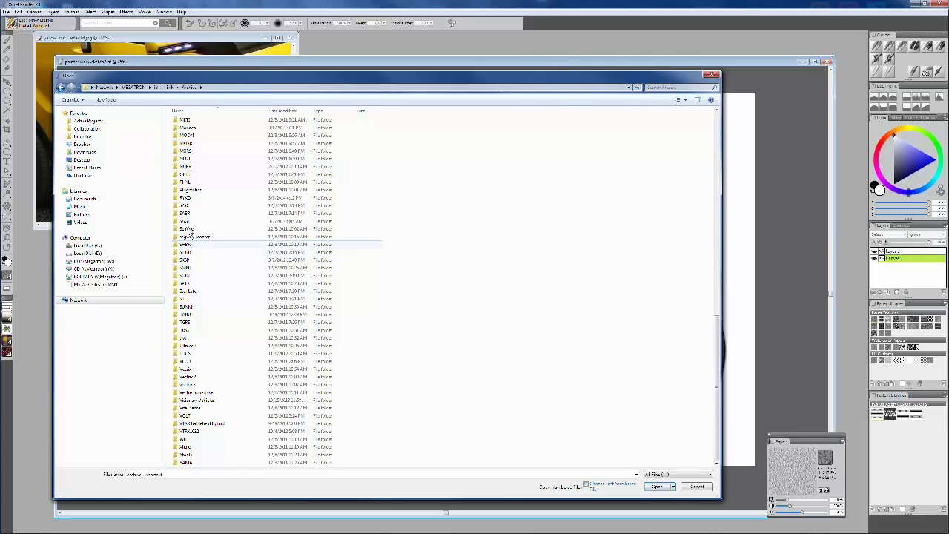
double_click(186, 220)
double_click(195, 122)
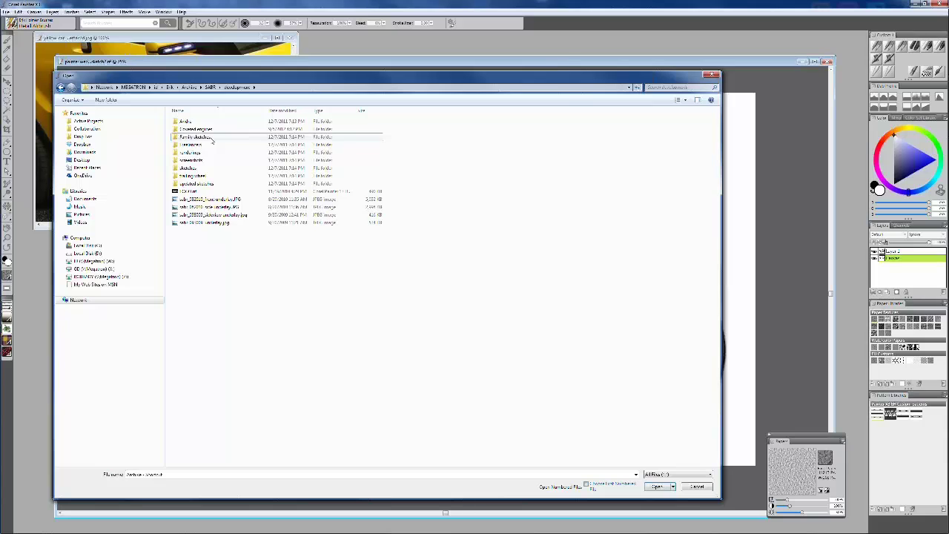
double_click(212, 139)
double_click(213, 139)
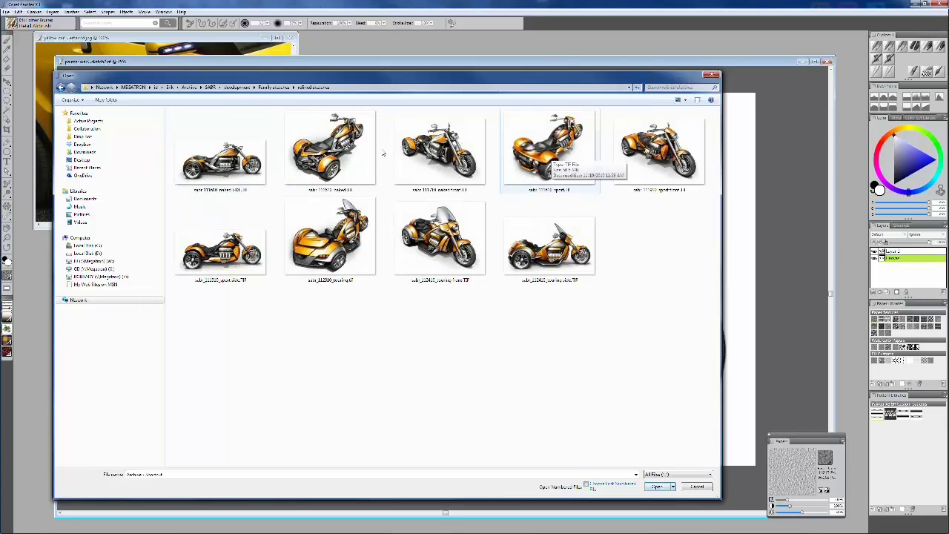
click(343, 154)
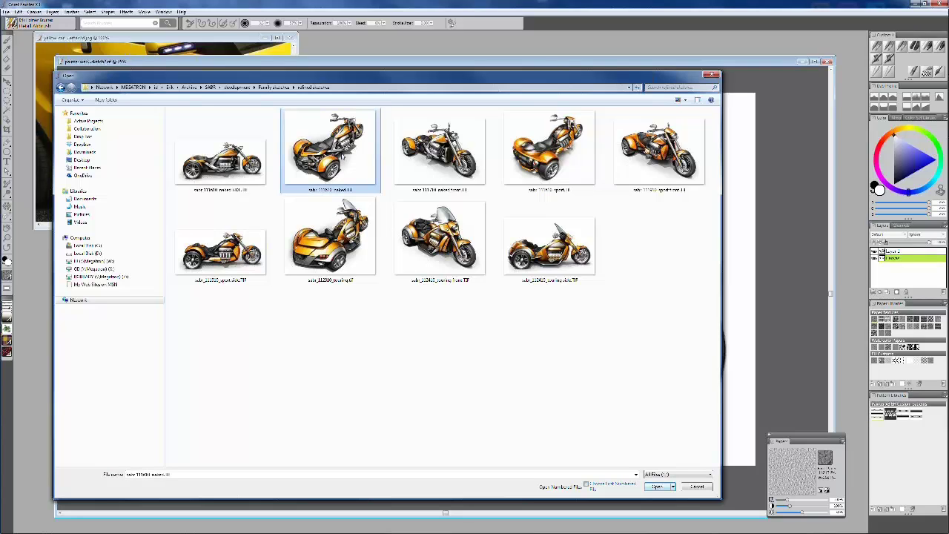
double_click(352, 154)
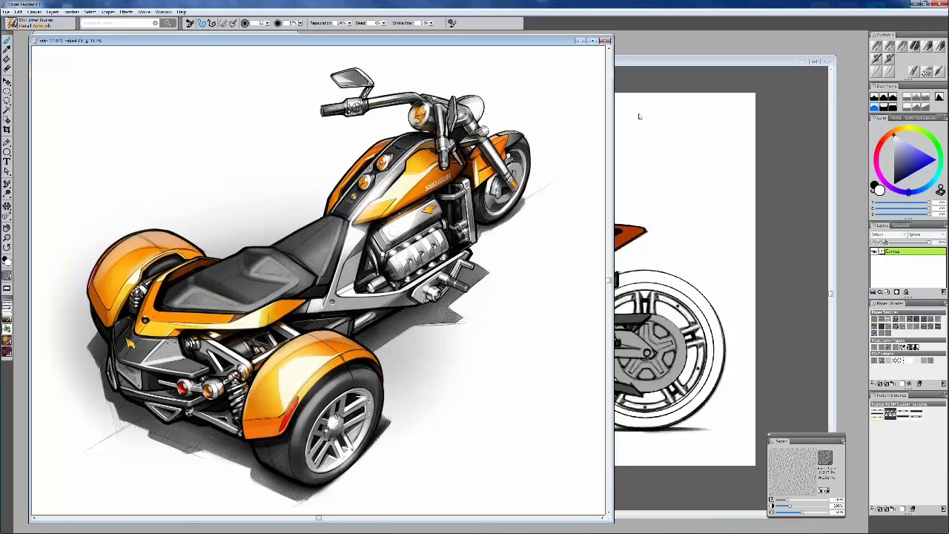
Inspect the naked three-wheeler up close, and bring up the sport version's rendering in a maximized window
key(ctrl+plus)
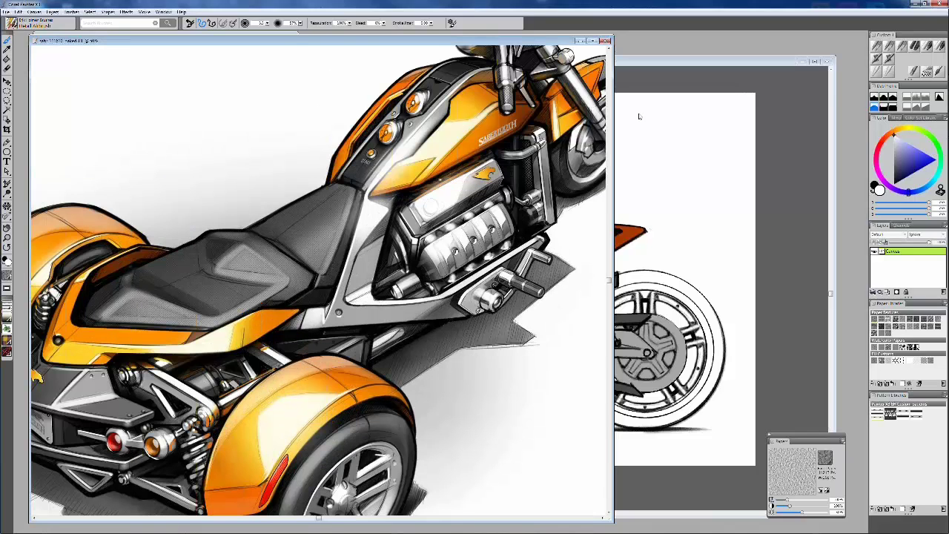
key(ctrl+minus)
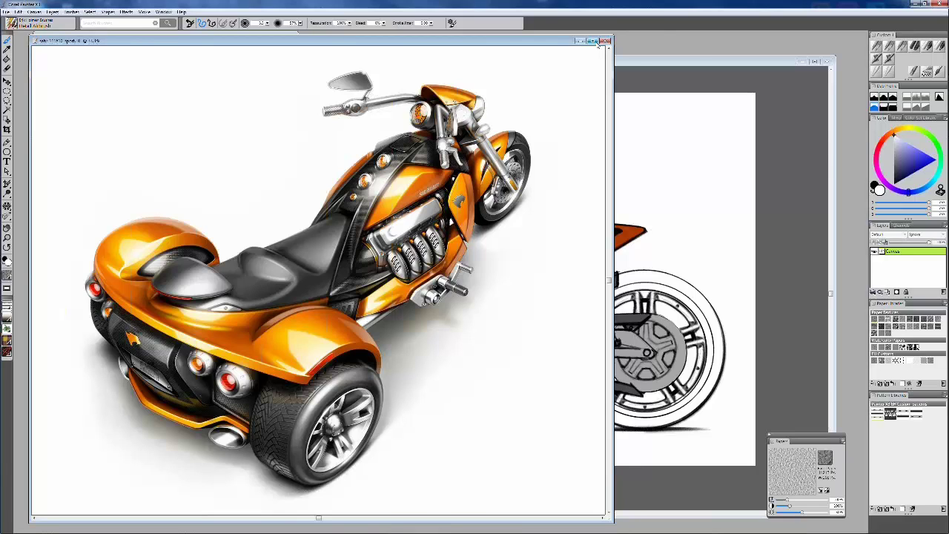
click(592, 40)
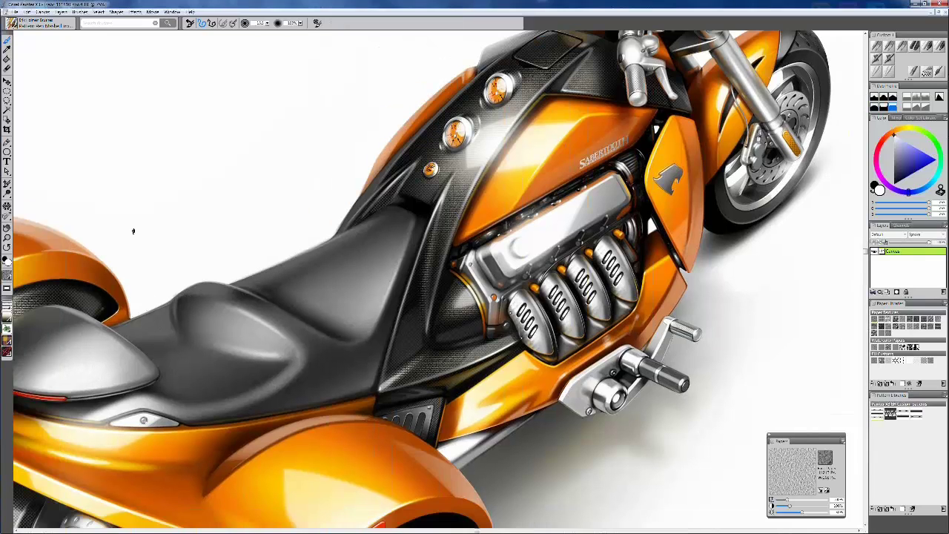
Draw stitched seams along the three-wheeler's black seat with the masked Pattern Pen, undoing the test and stray strokes
drag(133, 229, 409, 86)
key(ctrl+z)
mouse_move(326, 343)
mouse_down()
mouse_move(373, 335)
mouse_move(413, 215)
mouse_up()
drag(280, 300, 412, 215)
drag(283, 306, 406, 216)
key(ctrl+z)
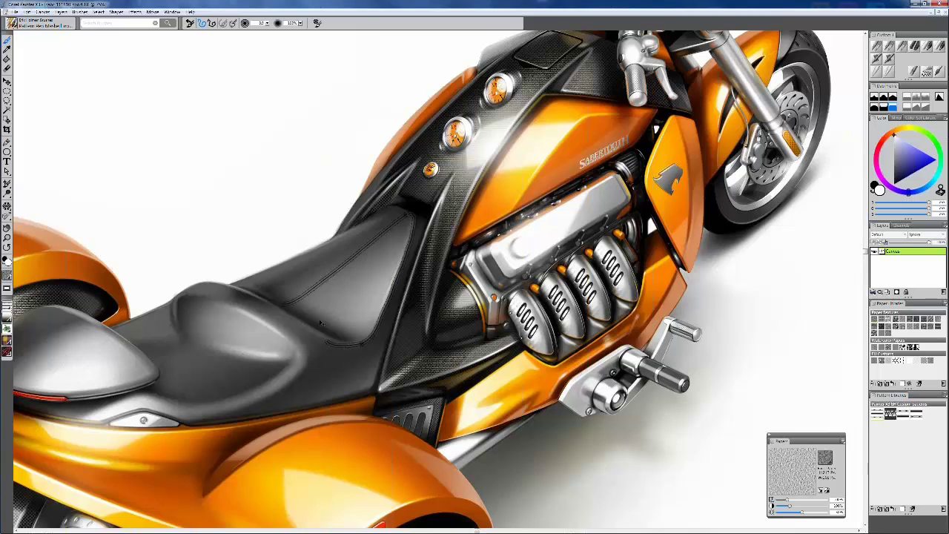
key(ctrl+plus)
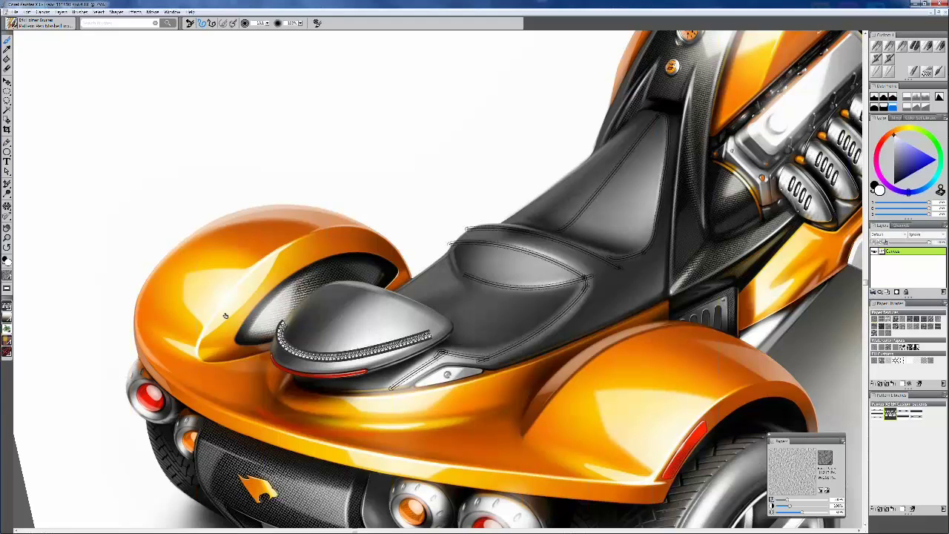
Test the woven paper texture with a dark Blunt Chalk swatch beside the three-wheeler, undo it and increase the paper scale
drag(225, 316, 235, 239)
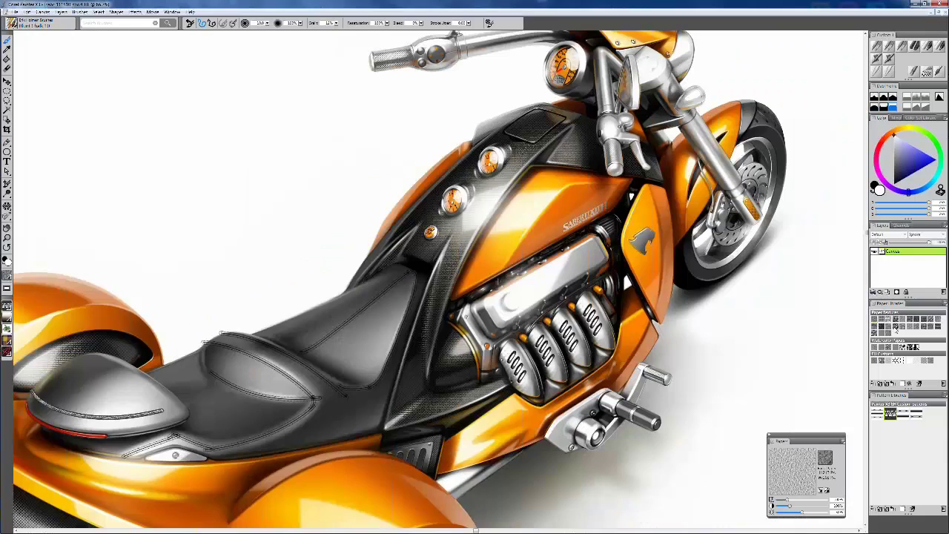
click(894, 172)
mouse_move(346, 141)
mouse_down()
mouse_move(315, 149)
mouse_move(345, 141)
mouse_up()
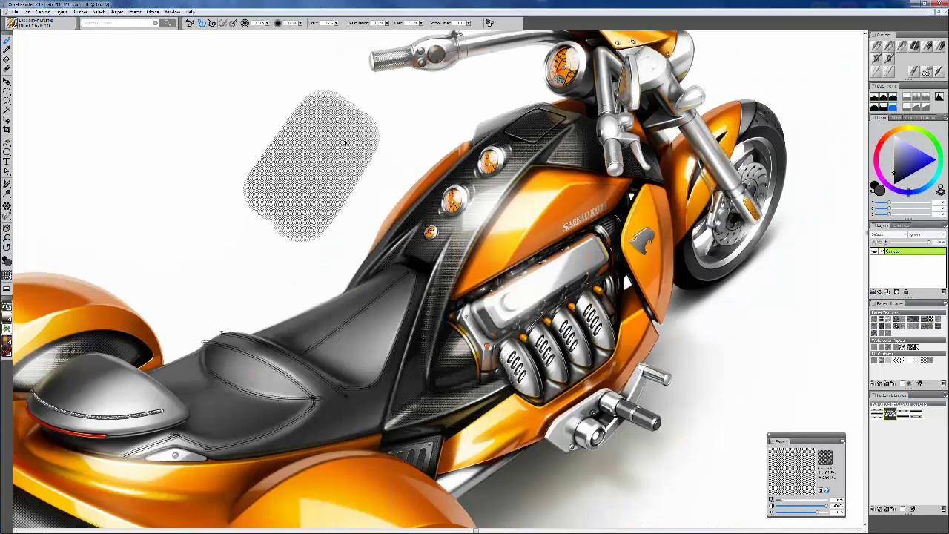
key(ctrl+z)
drag(782, 500, 790, 500)
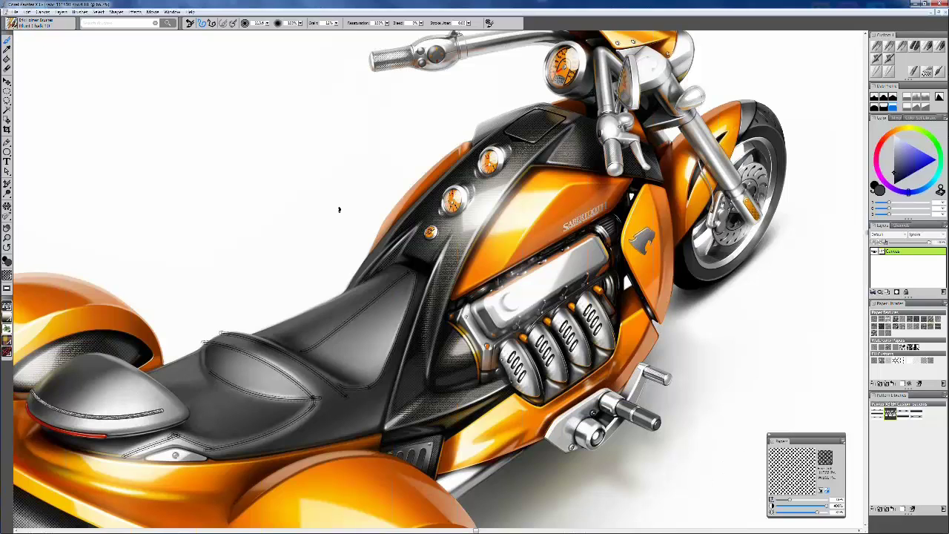
Brush the woven paper texture over the three-wheeler's front seat panel with black Blunt Chalk, undoing the first test stroke
mouse_move(339, 210)
mouse_down()
mouse_move(372, 165)
mouse_move(319, 231)
mouse_up()
key(ctrl+z)
key(ctrl+plus)
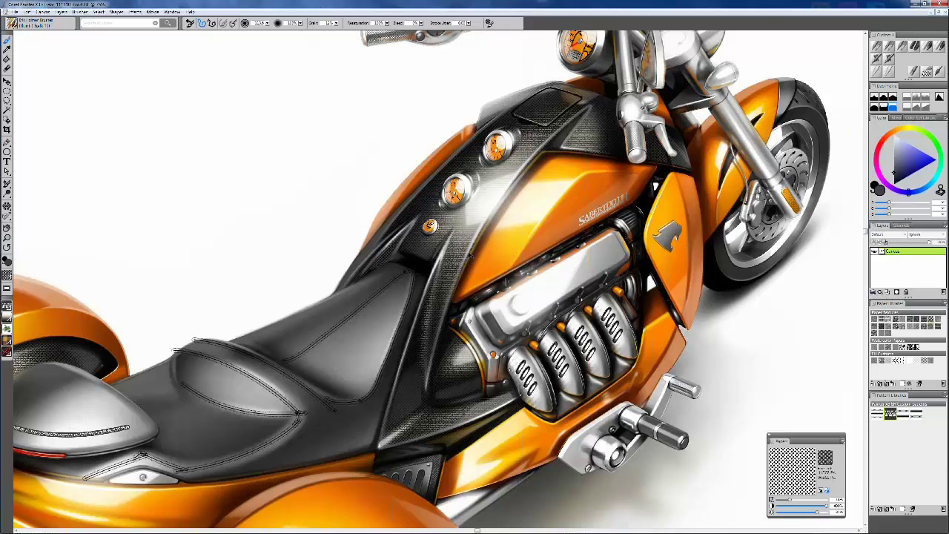
key(ctrl+plus)
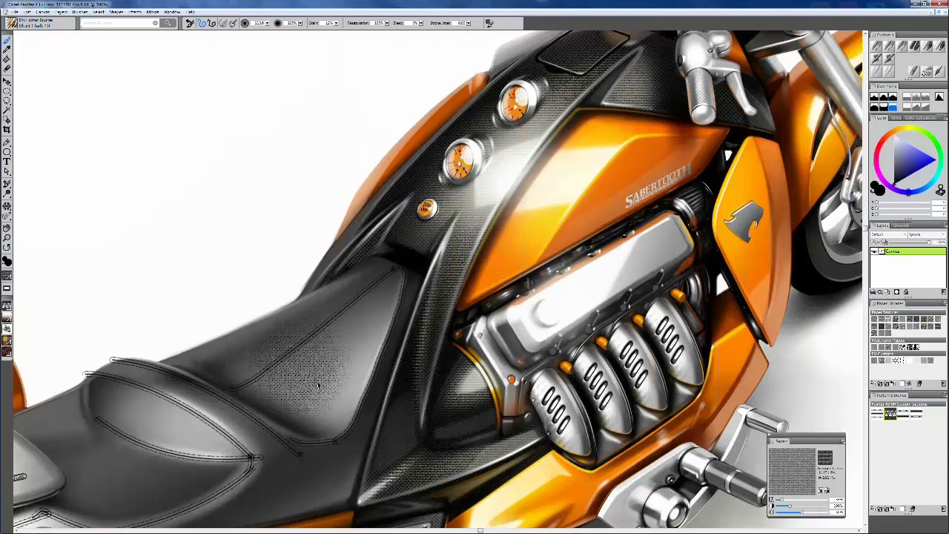
mouse_move(319, 384)
mouse_down()
mouse_move(335, 386)
mouse_move(282, 344)
mouse_up()
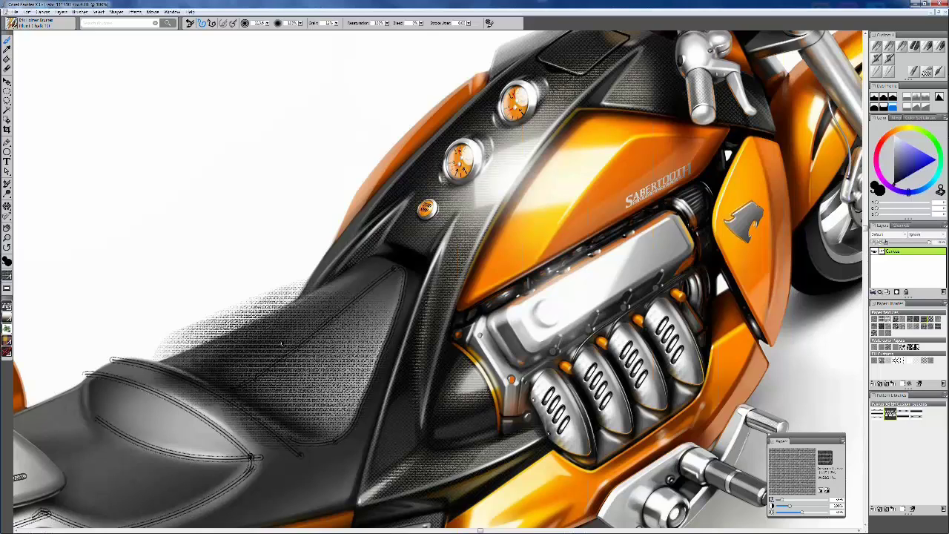
Apply a paper-based surface texture with a reduced amount to an elliptical selection over the three-wheeler's seat
drag(478, 307, 480, 301)
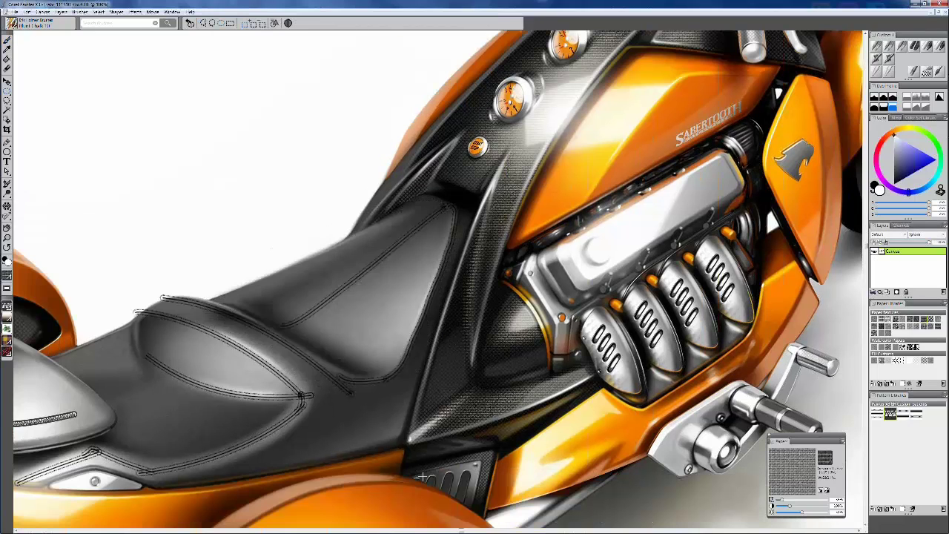
click(135, 12)
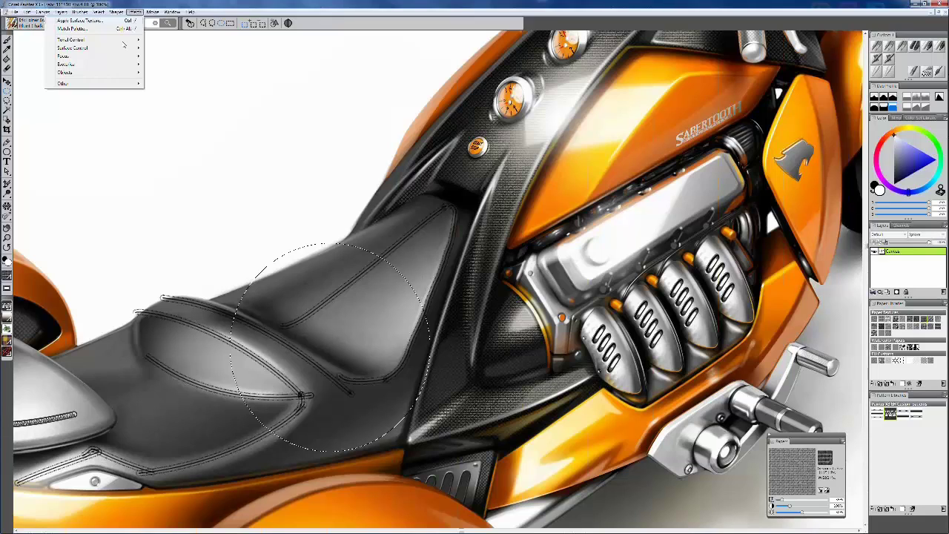
click(104, 21)
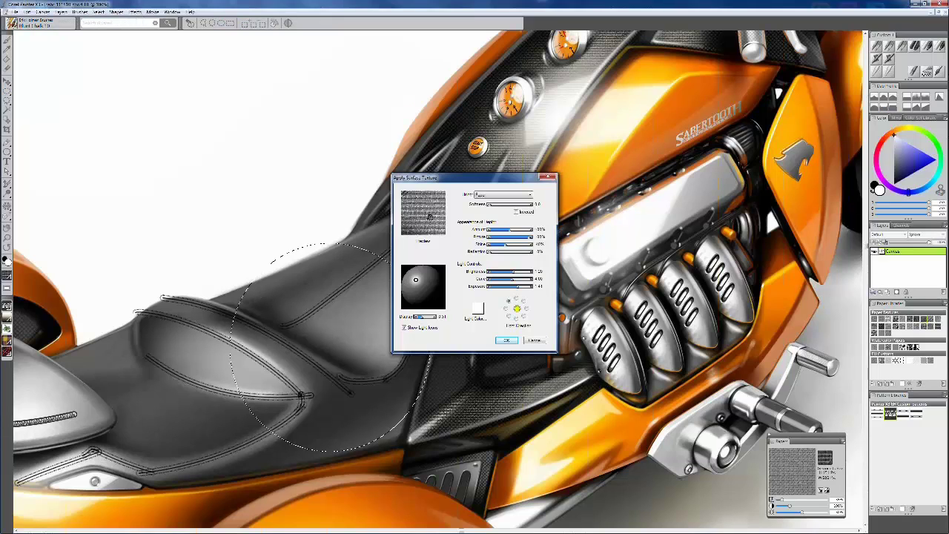
drag(507, 234, 502, 232)
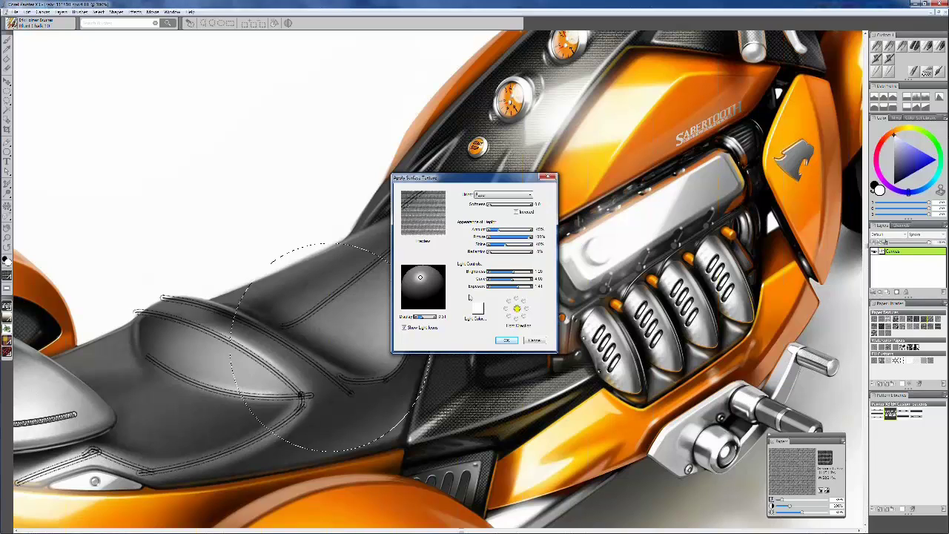
click(506, 340)
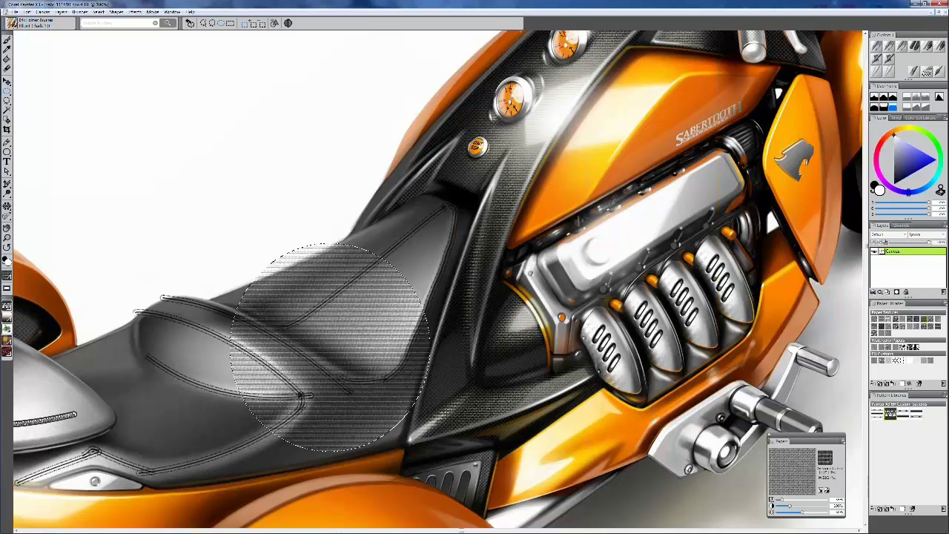
scroll(426, 268, up, 2)
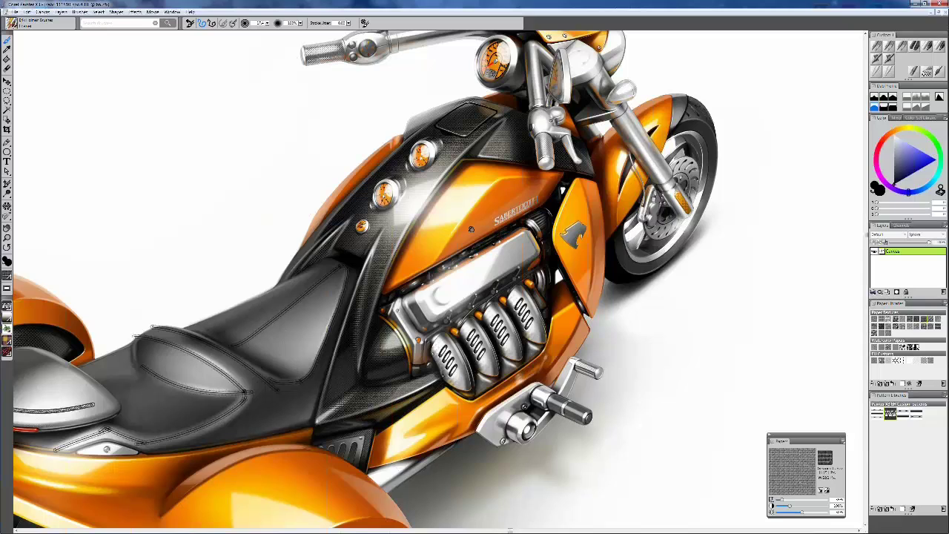
Erase a short mark across the edge of the three-wheeler's rear backrest
key(ctrl+minus)
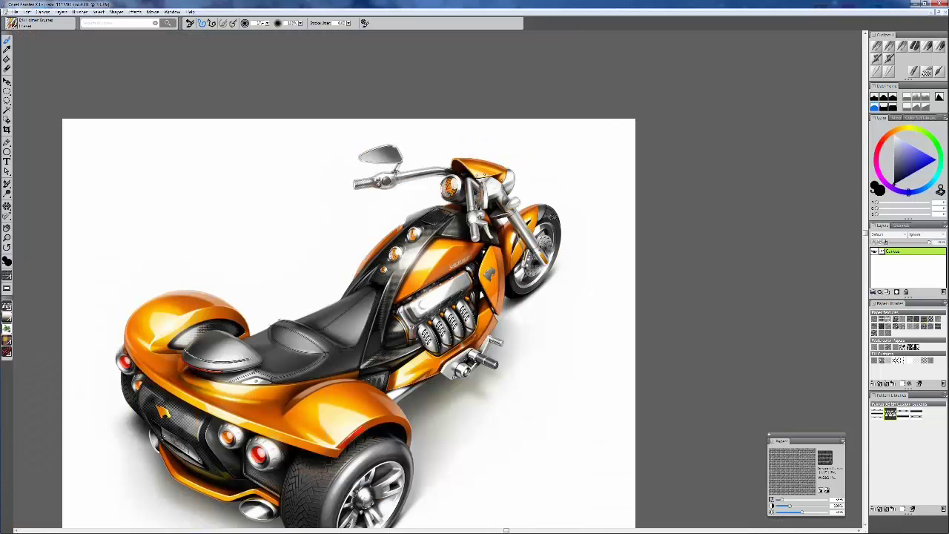
drag(134, 480, 191, 426)
drag(244, 286, 237, 306)
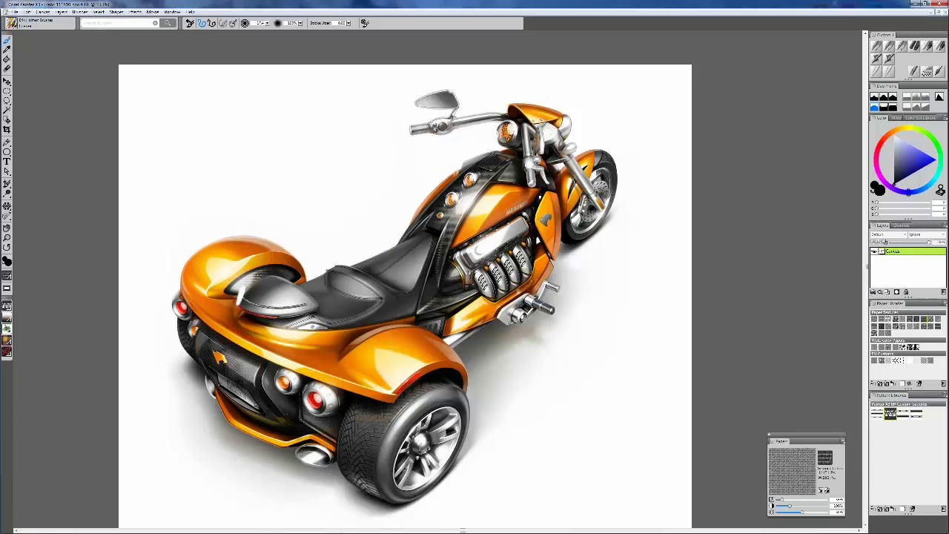
key(g)
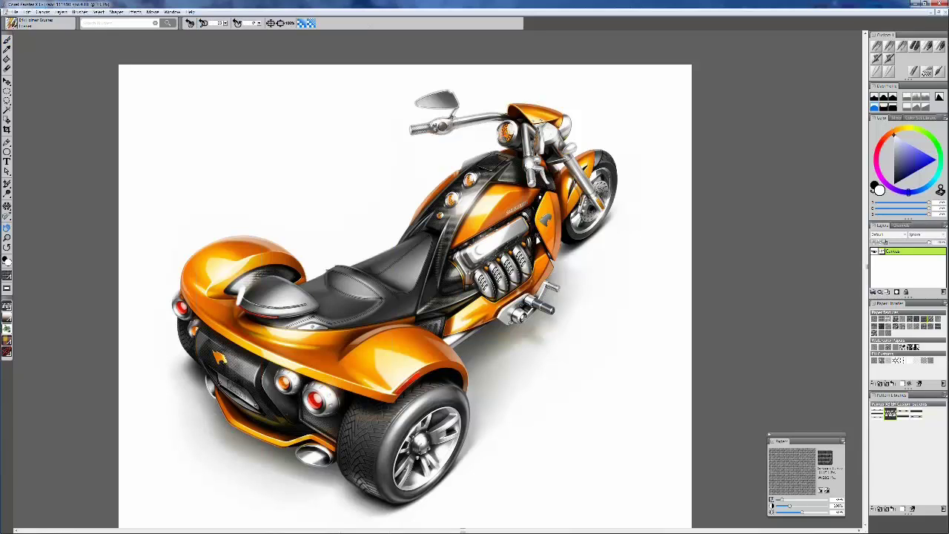
Draw a curved Pen tool path along the lower edge of the three-wheeler's orange rear bodywork
key(ctrl+plus)
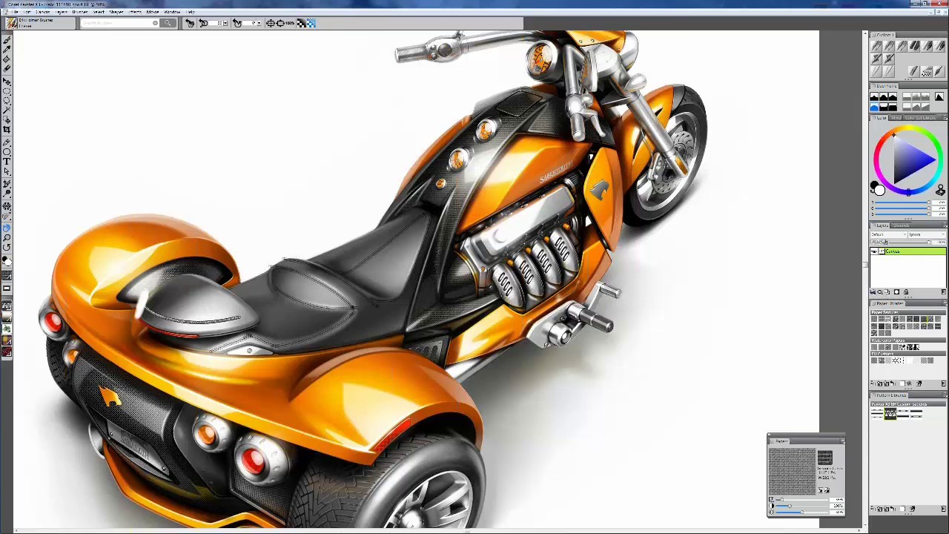
ctrl+click(471, 334)
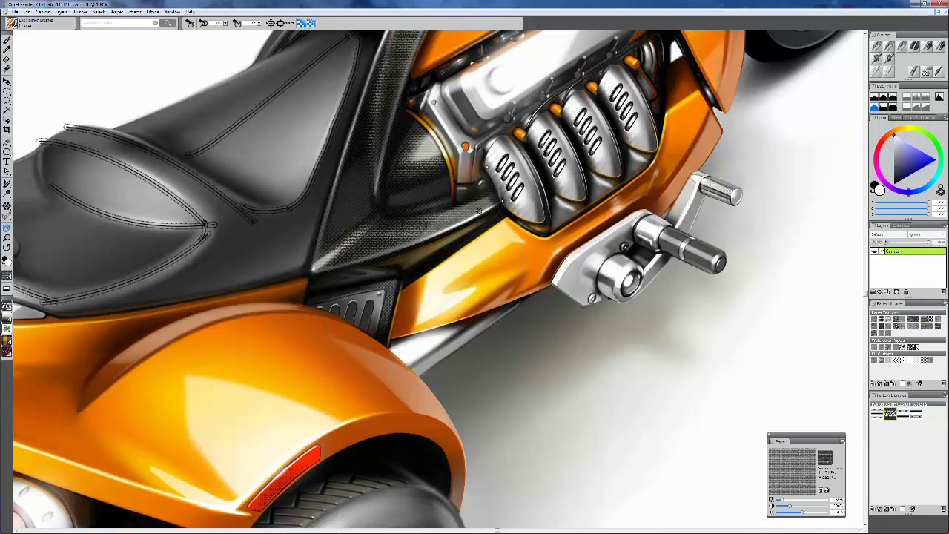
drag(478, 211, 511, 183)
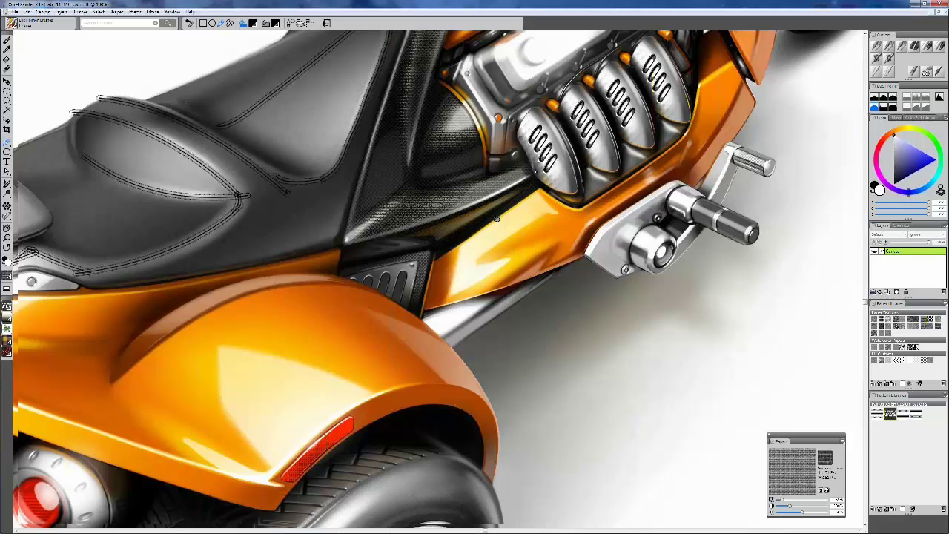
ctrl+alt+click(180, 340)
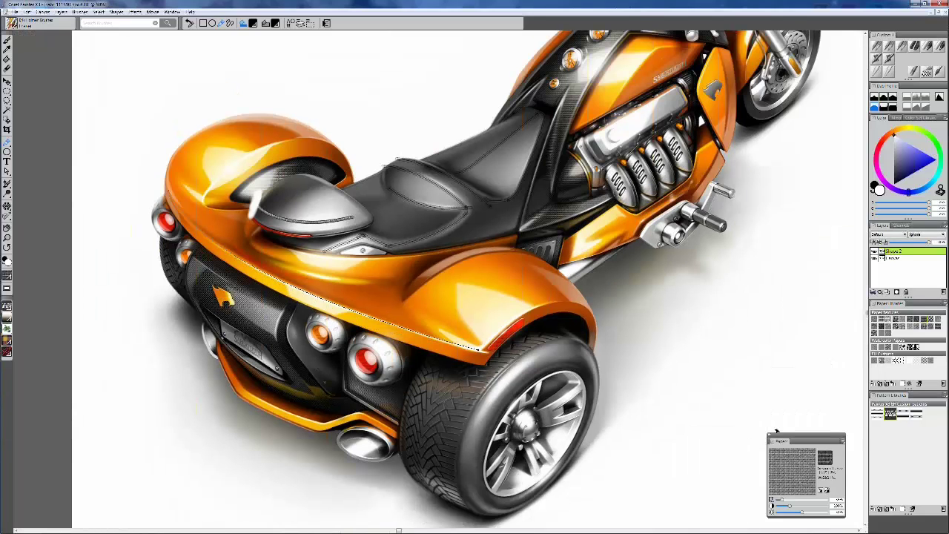
Paint thin and thick blue Detail Airbrush strokes along the rear bodywork path on a new layer
drag(776, 431, 776, 428)
click(891, 47)
click(878, 57)
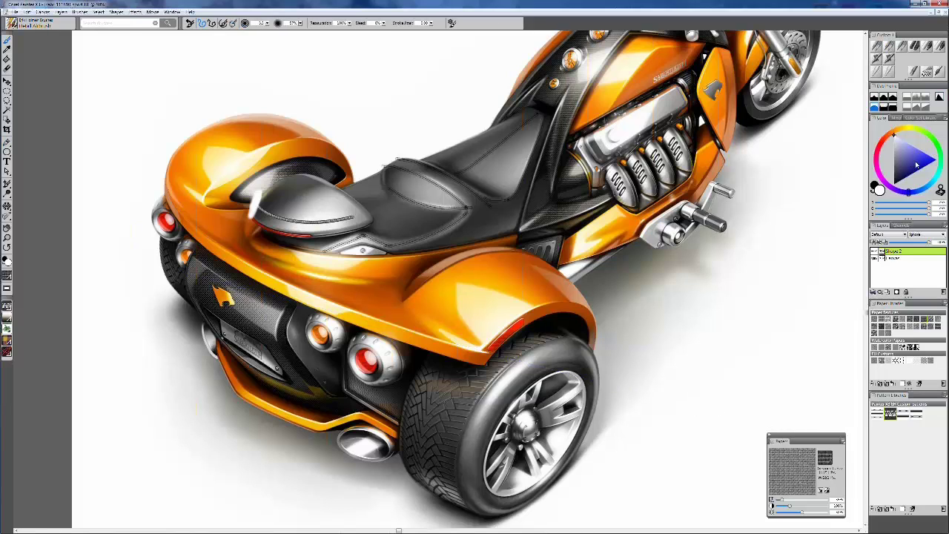
click(935, 160)
key(ctrl+shift+n)
mouse_move(252, 267)
mouse_down()
mouse_move(169, 191)
mouse_move(275, 279)
mouse_move(479, 348)
mouse_up()
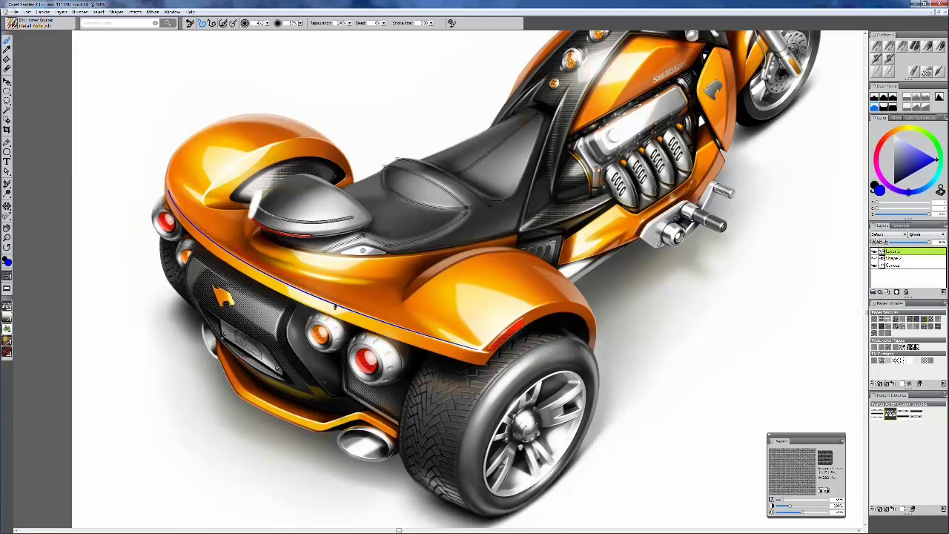
drag(335, 306, 284, 286)
drag(199, 227, 426, 347)
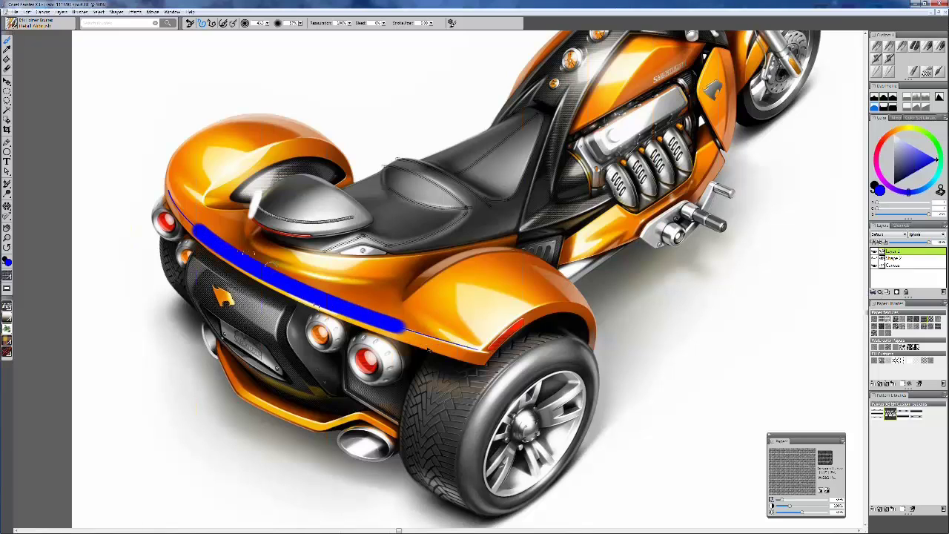
Undo the thick blue airbrush stroke and remove the layer holding the thin blue line
key(ctrl+z)
key(ctrl+z)
key(ctrl+z)
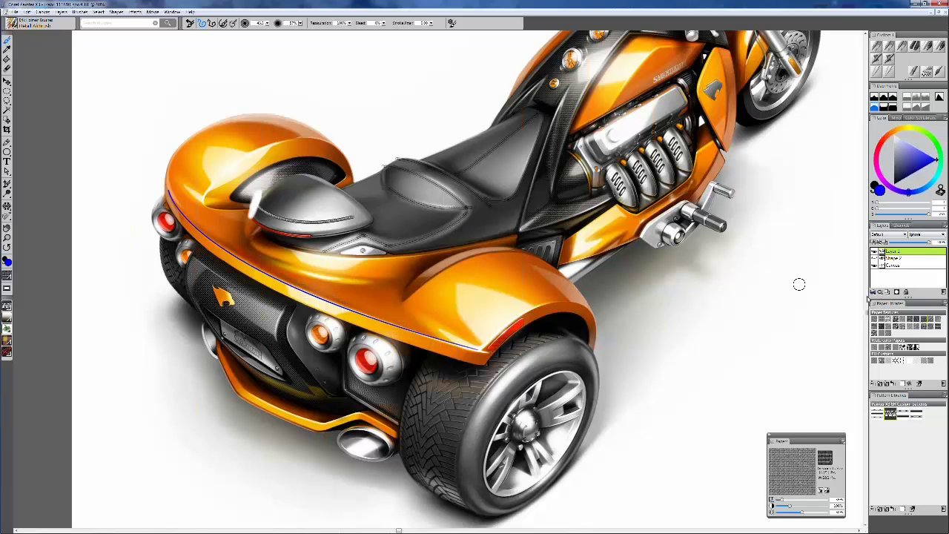
click(943, 292)
click(874, 251)
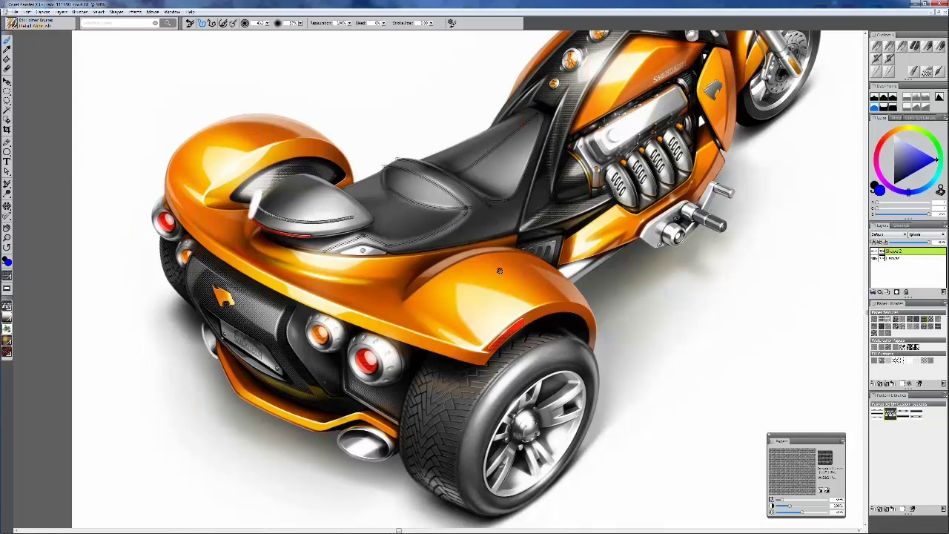
drag(500, 271, 441, 301)
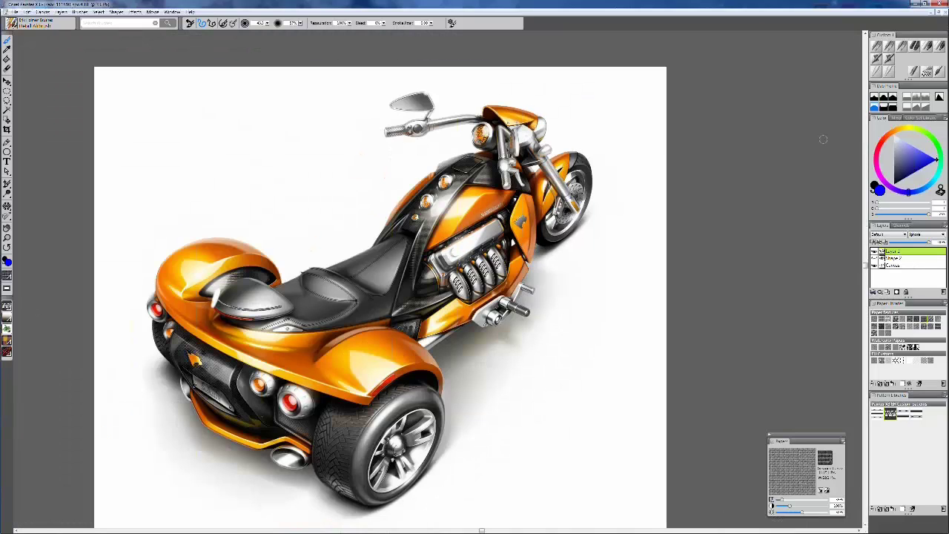
Return to the side-view motorcycle sketch and blend the yellow tank with the Just Add Water blender, undoing the stray stroke
click(925, 14)
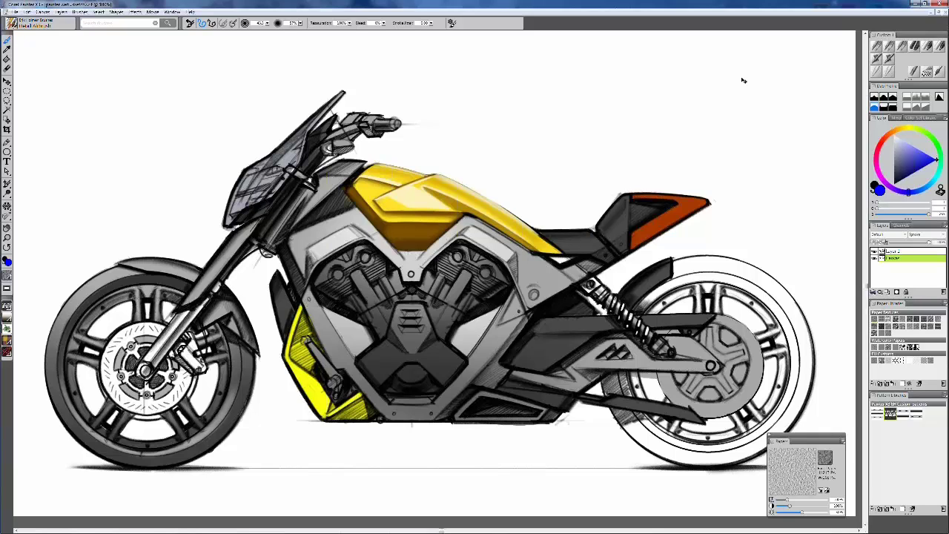
key(ctrl+plus)
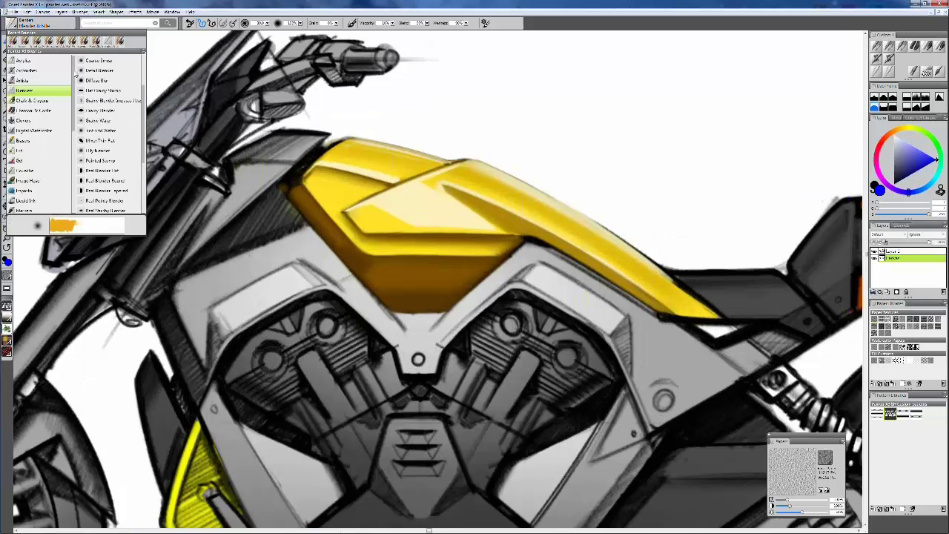
click(113, 130)
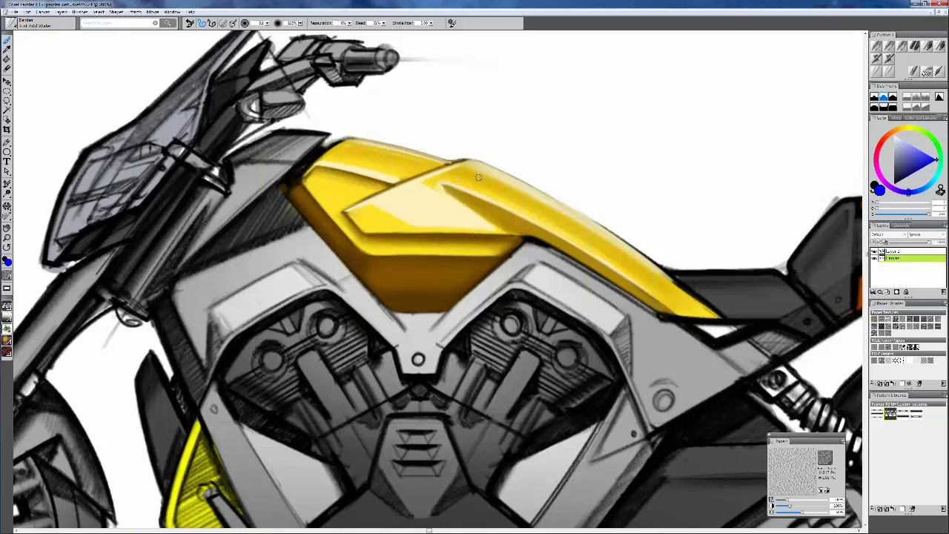
drag(492, 167, 504, 168)
drag(455, 215, 385, 256)
key(ctrl+z)
drag(461, 137, 448, 127)
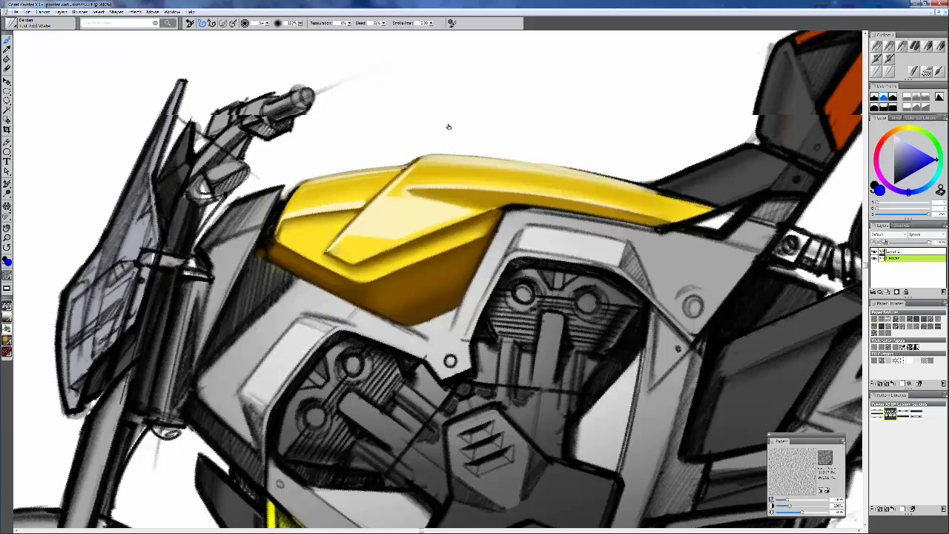
click(447, 127)
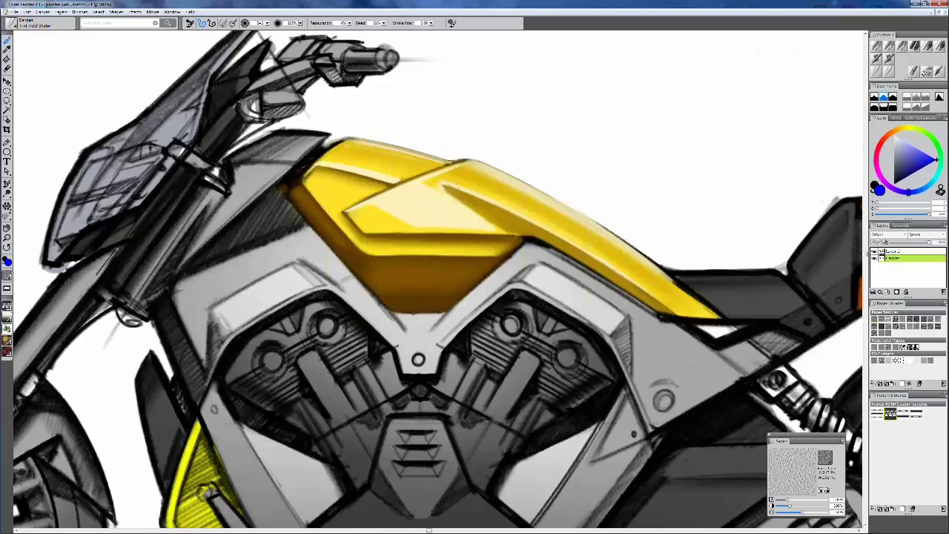
Soften the highlights and shading transitions on the front of the yellow tank with the Just Add Water blender
click(877, 58)
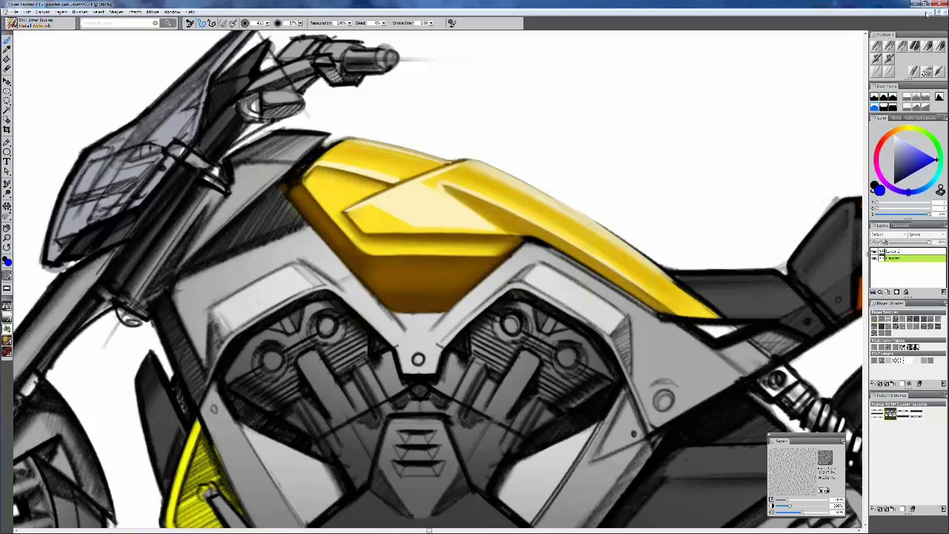
click(926, 13)
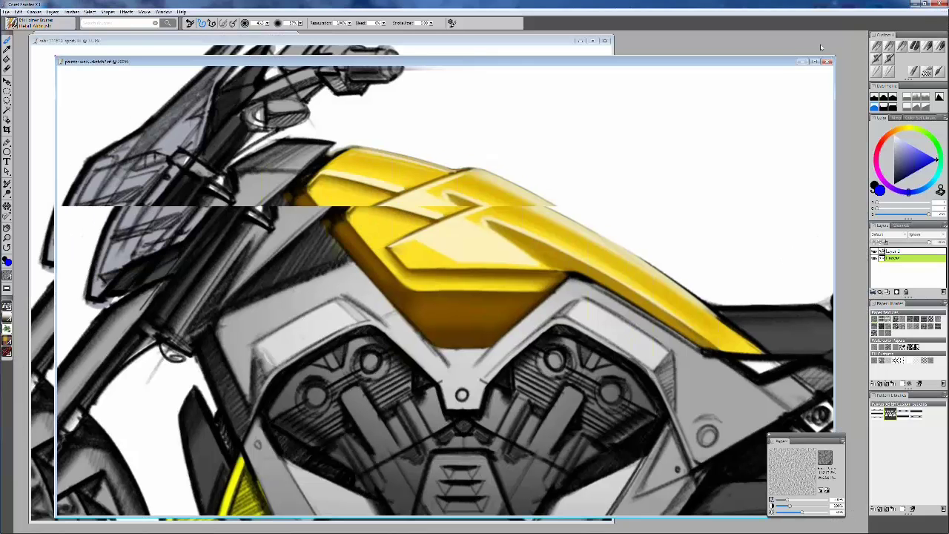
click(878, 71)
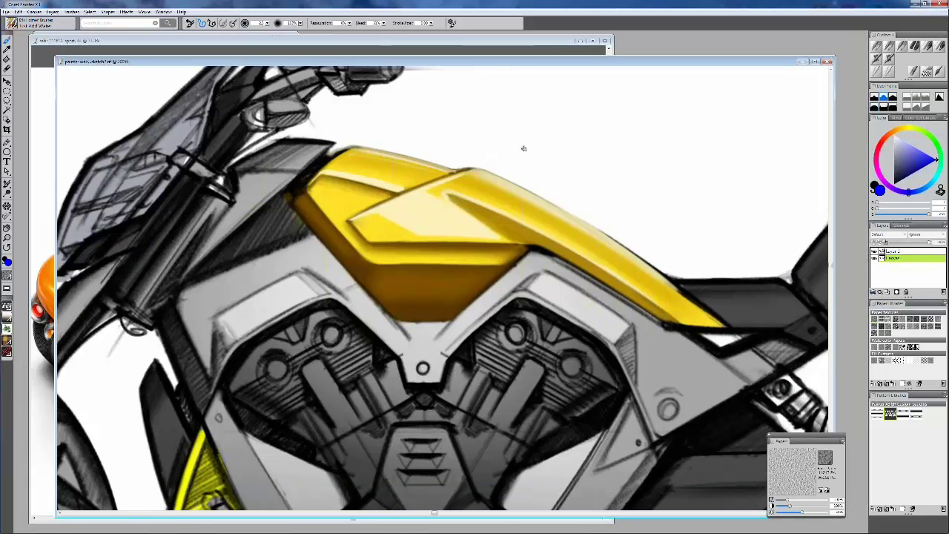
drag(523, 149, 511, 136)
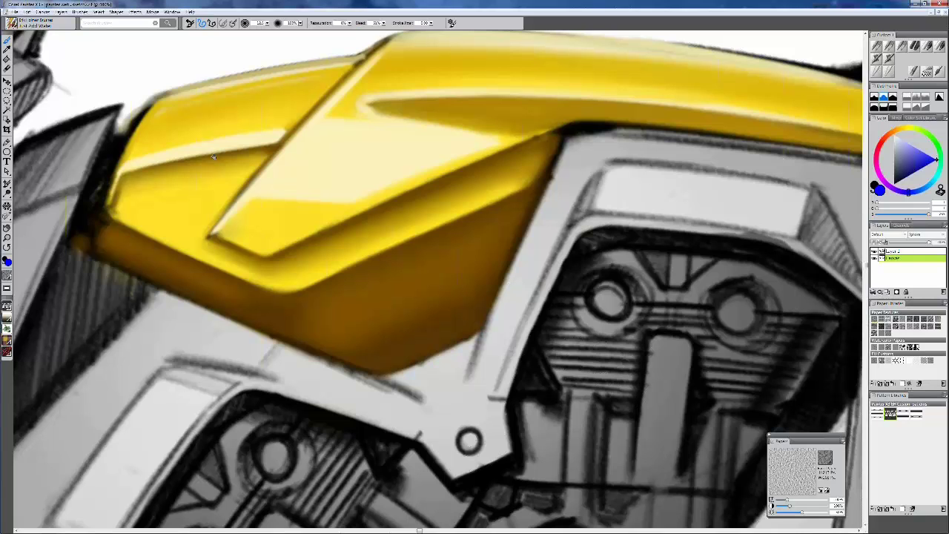
drag(212, 156, 261, 113)
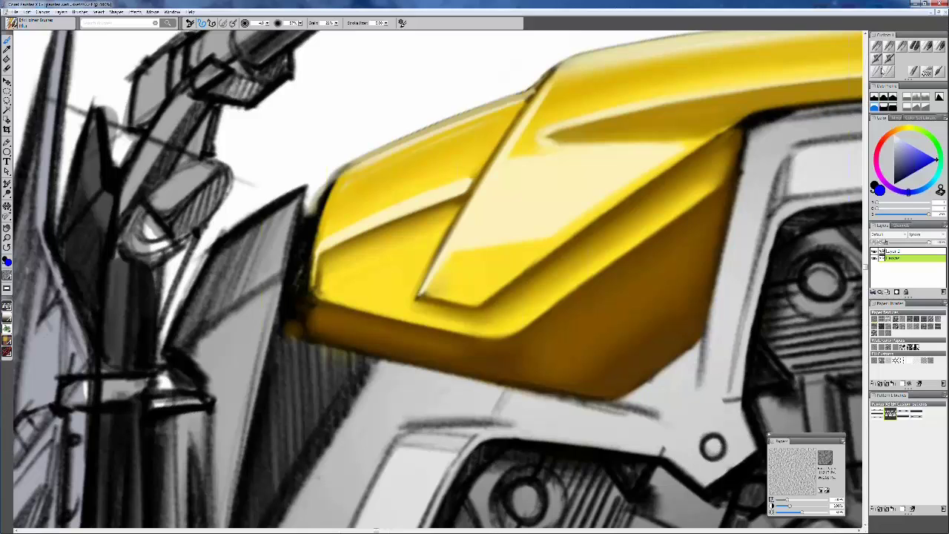
drag(636, 190, 625, 201)
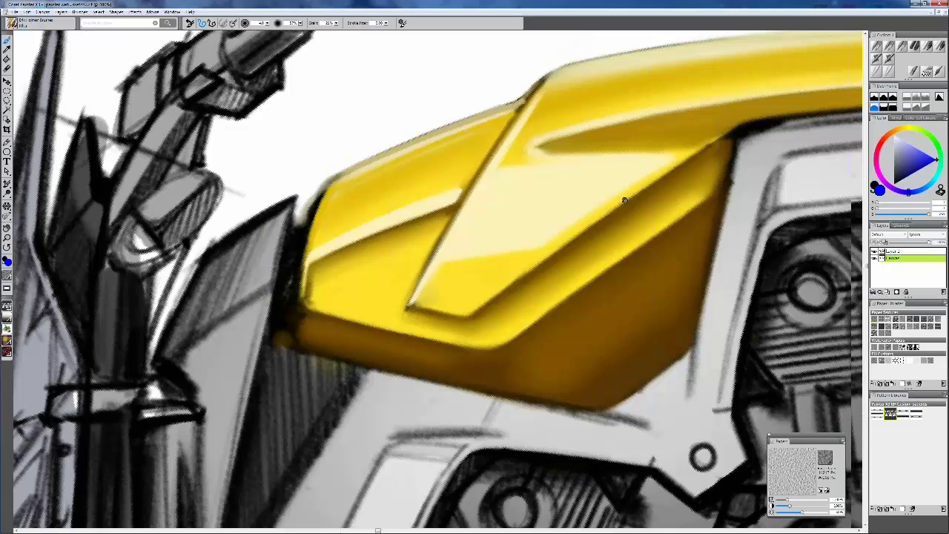
drag(625, 200, 573, 264)
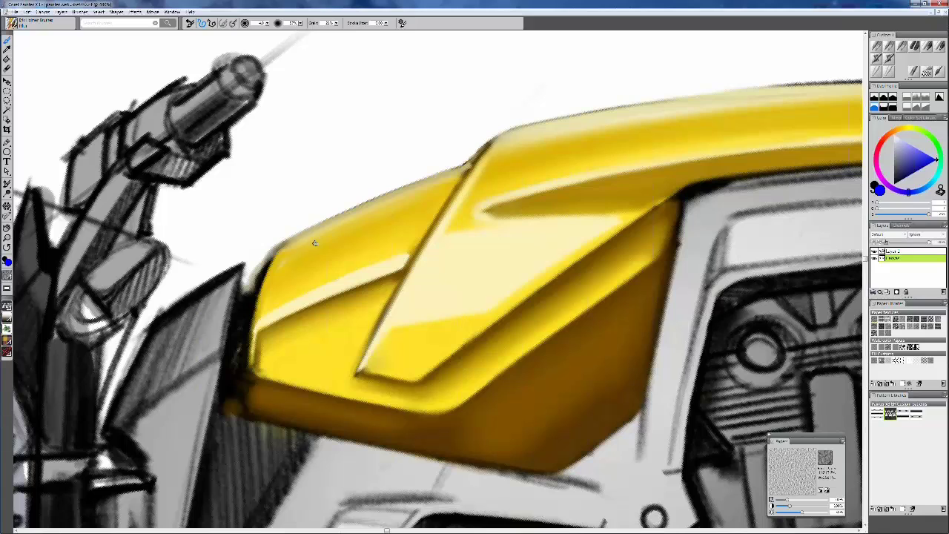
drag(314, 243, 287, 410)
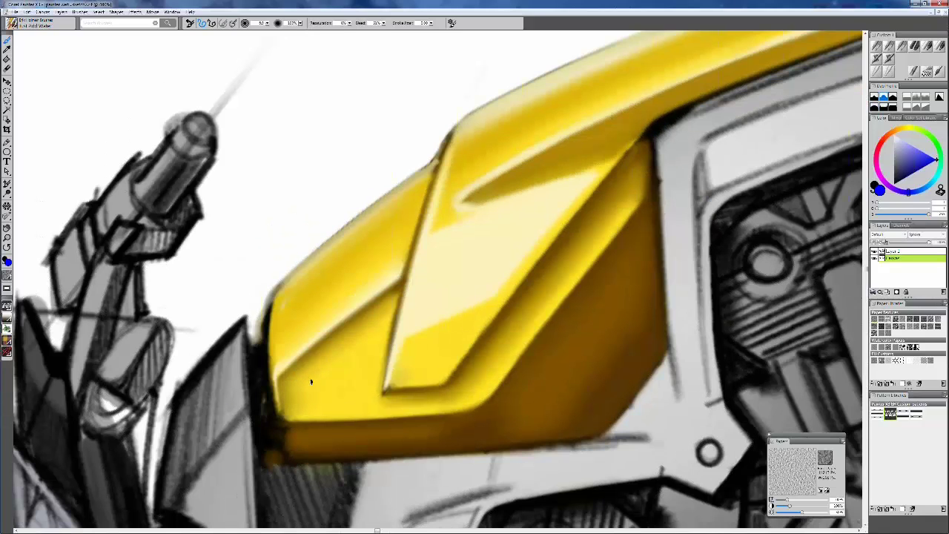
Touch up the highlights and edges of the yellow tank with the Just Add Water blender and the Cover Pencil
alt+click(363, 360)
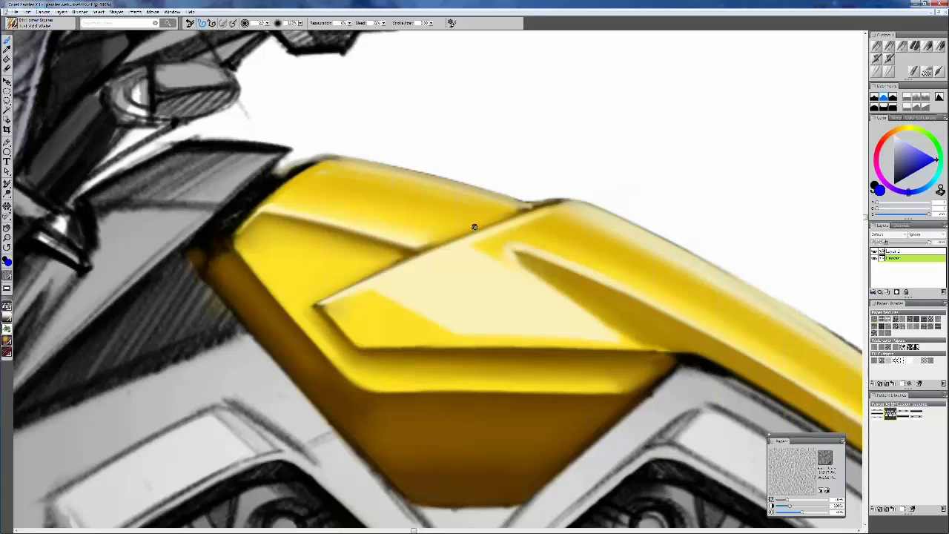
drag(474, 227, 402, 223)
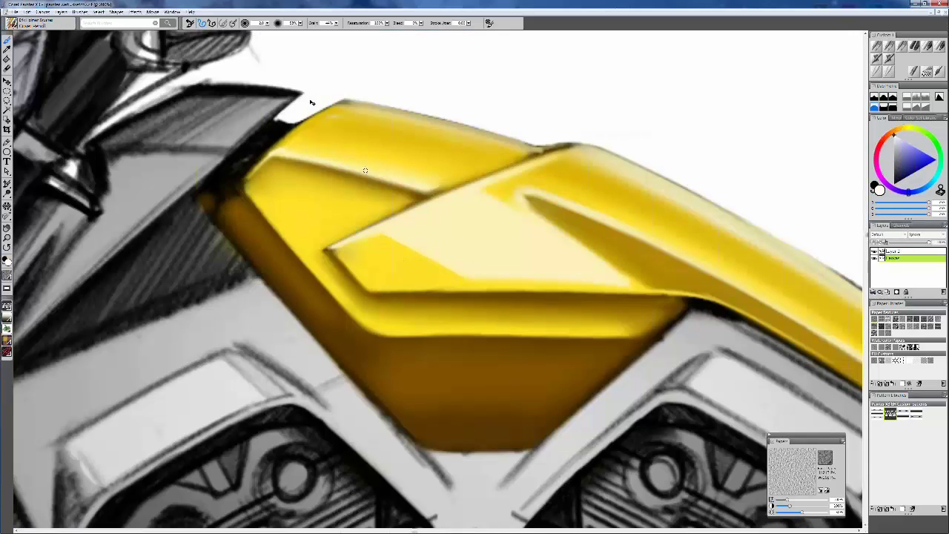
key(ctrl+minus)
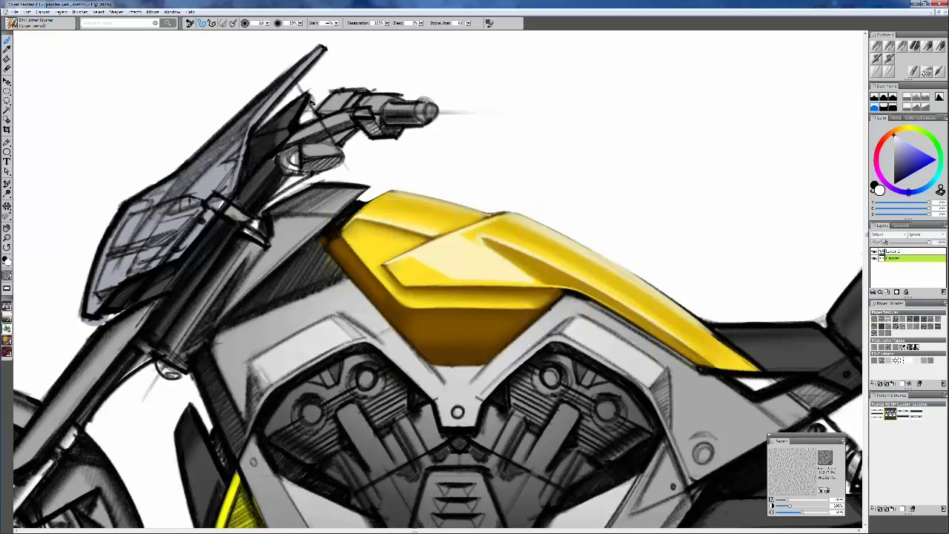
drag(562, 195, 536, 166)
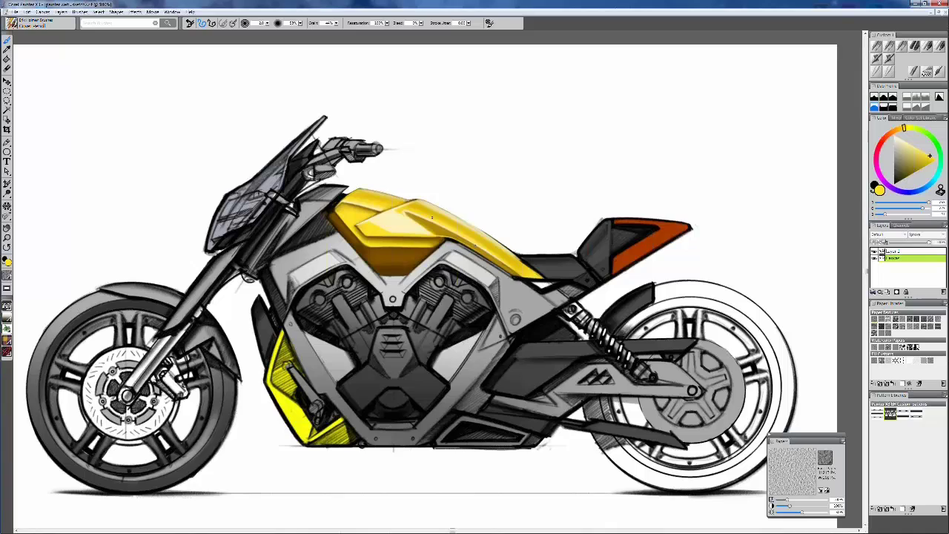
Open the side-view orange sport three-wheeler rendering from the refined sketches folder and show the whole image in a maximized window
key(ctrl+o)
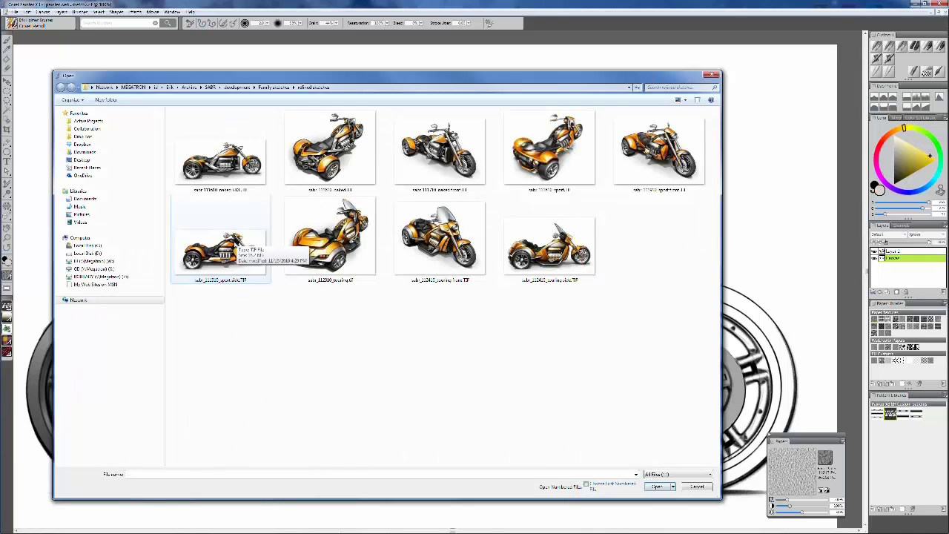
double_click(252, 245)
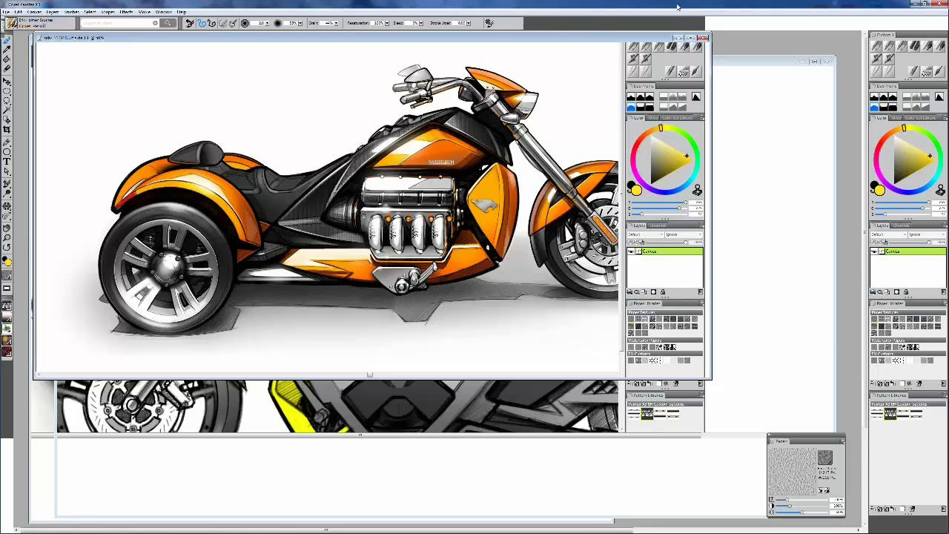
double_click(676, 8)
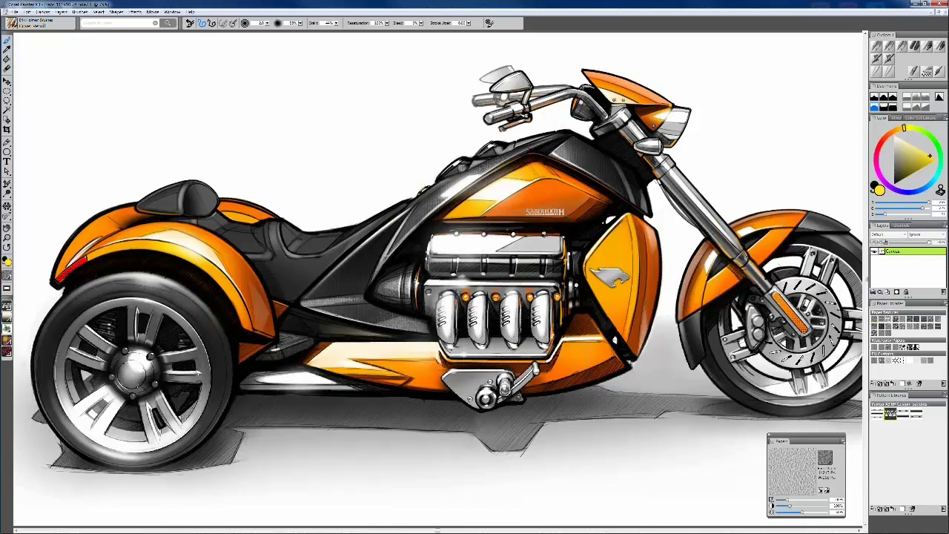
key(ctrl+minus)
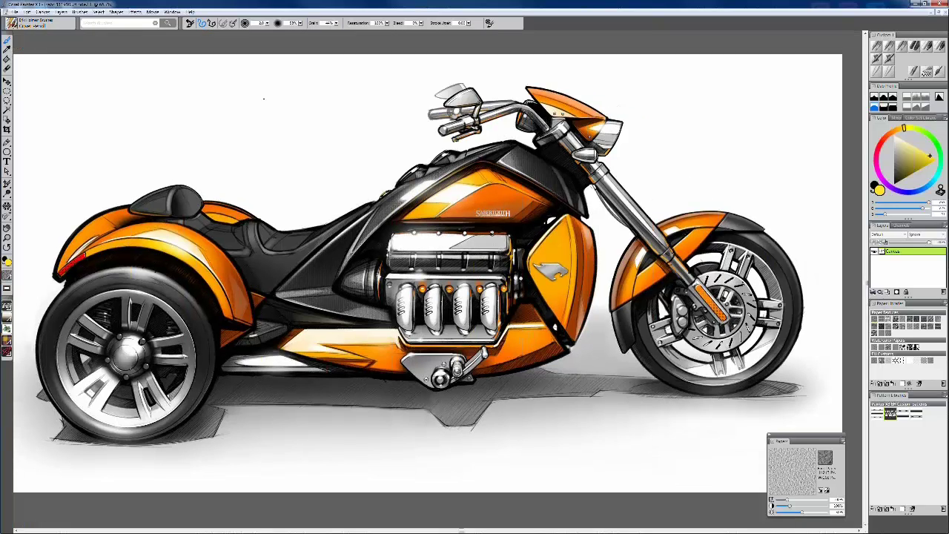
Restore the document windows, browse the archive to Indian's development final images as thumbnails, and open the black side-view cruiser rendering
click(936, 15)
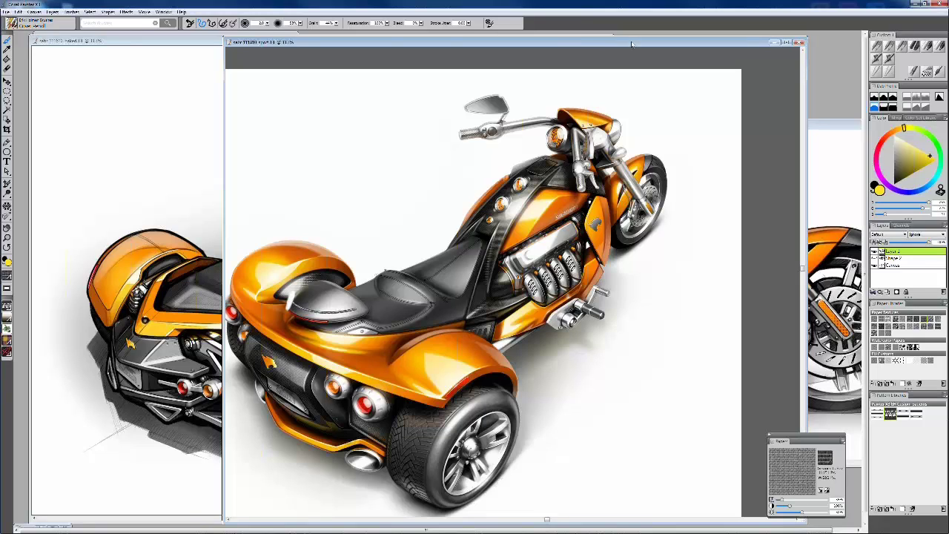
key(ctrl+o)
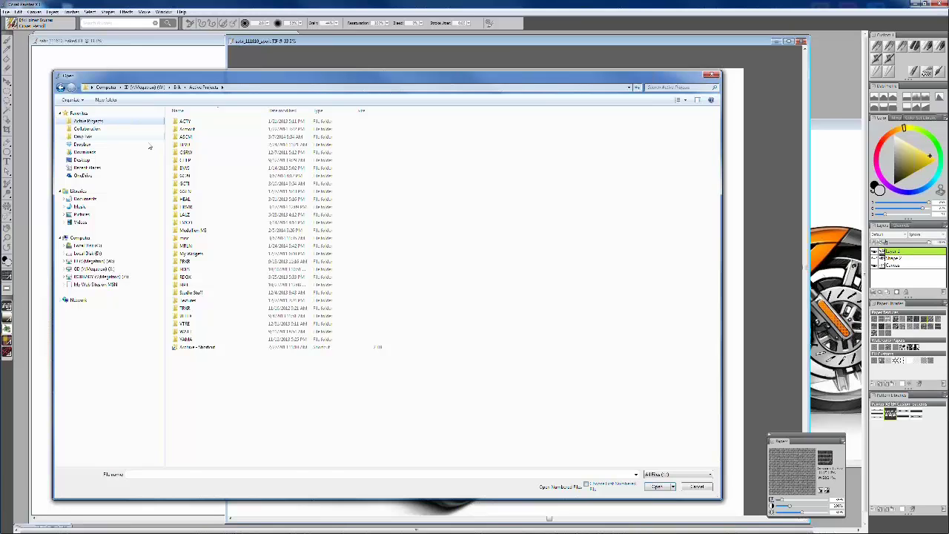
double_click(197, 347)
double_click(215, 291)
double_click(195, 122)
double_click(223, 122)
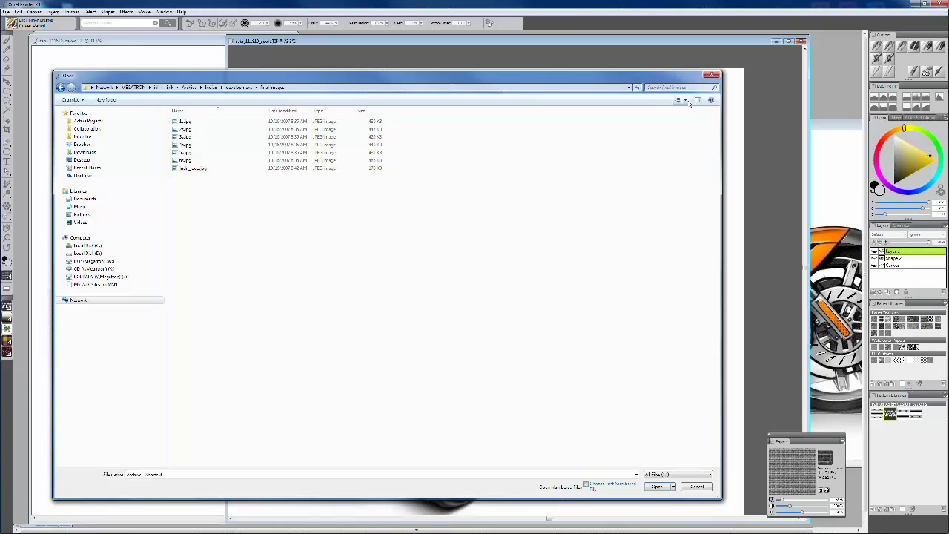
click(688, 103)
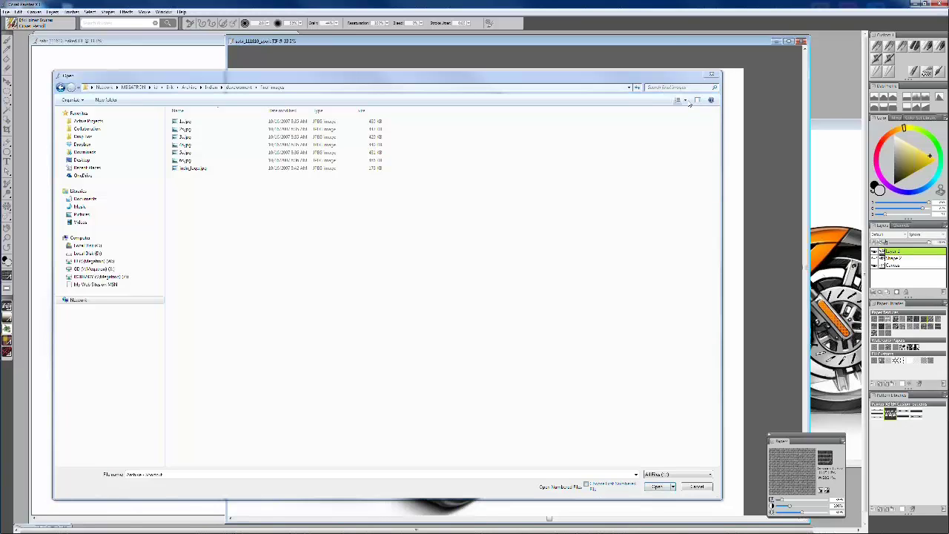
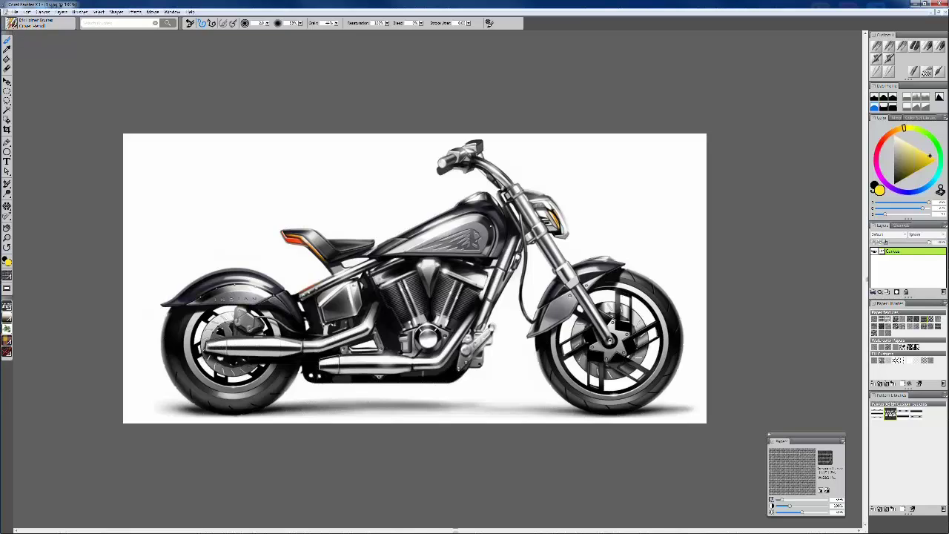
scroll(490, 226, up, 1)
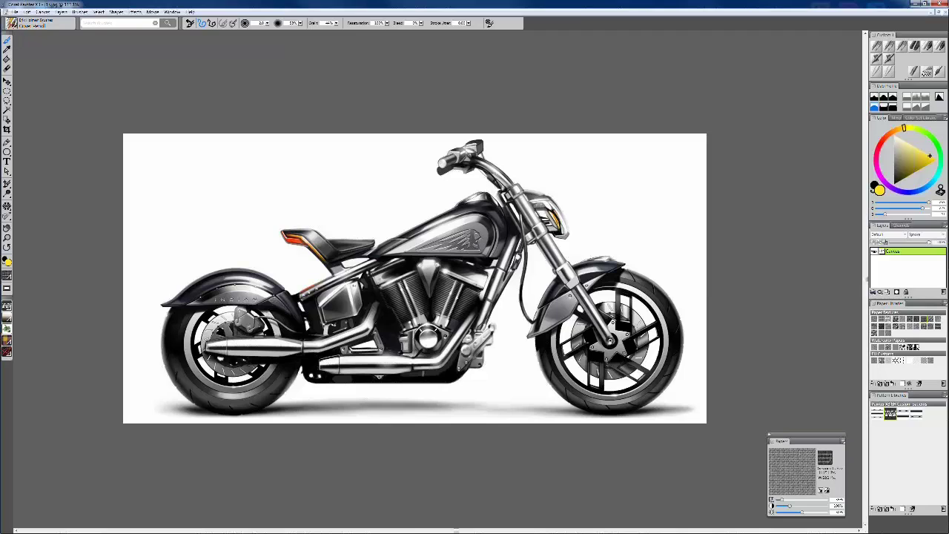
key(ctrl+plus)
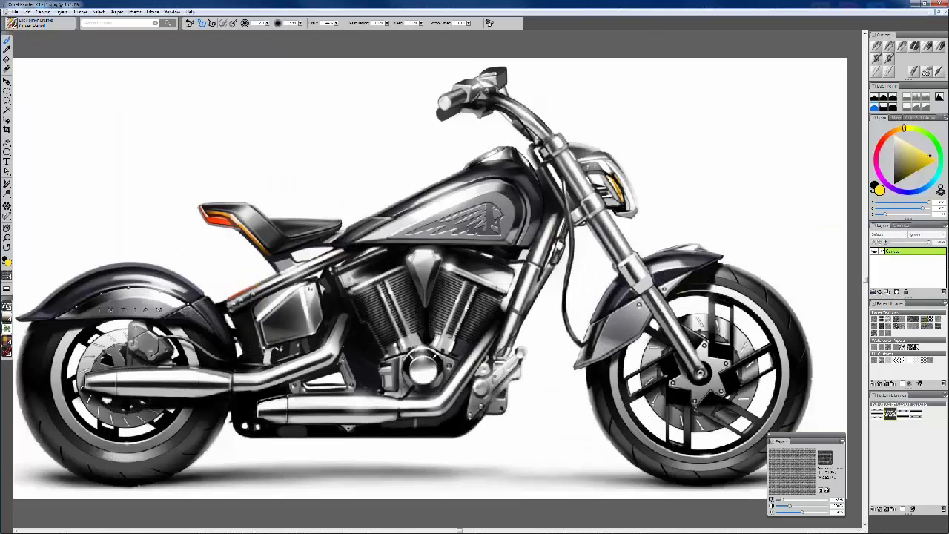
key(ctrl+minus)
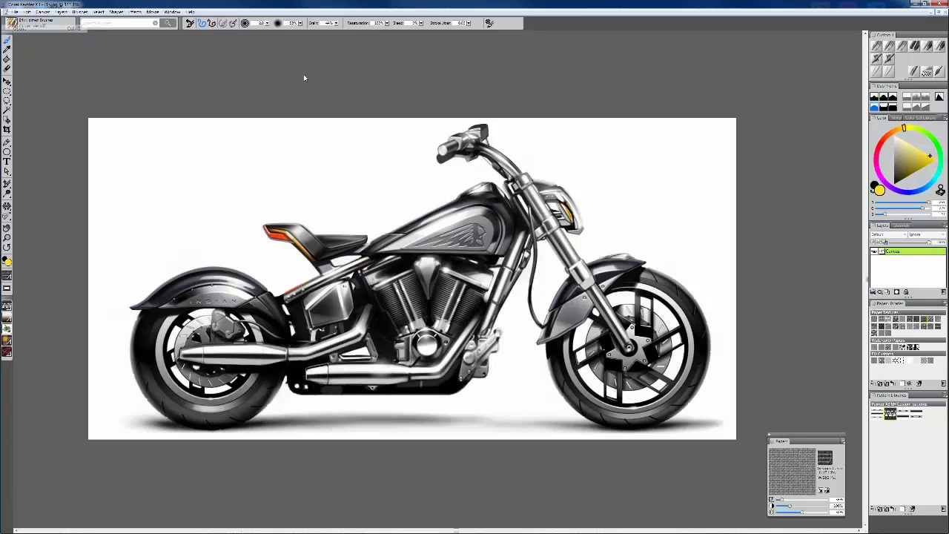
Open the red and grey Indian motorcycle rendering and fit the whole image in the maximized window
key(ctrl+o)
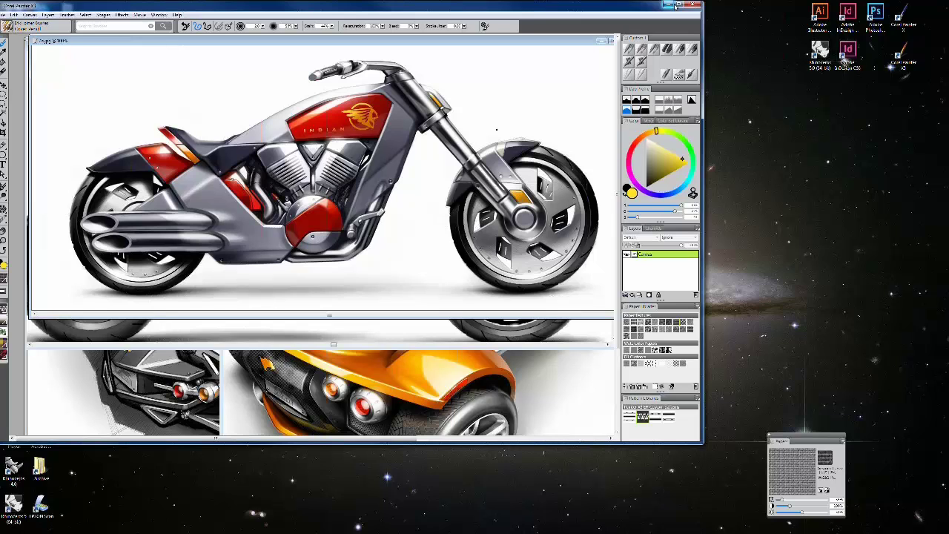
click(677, 5)
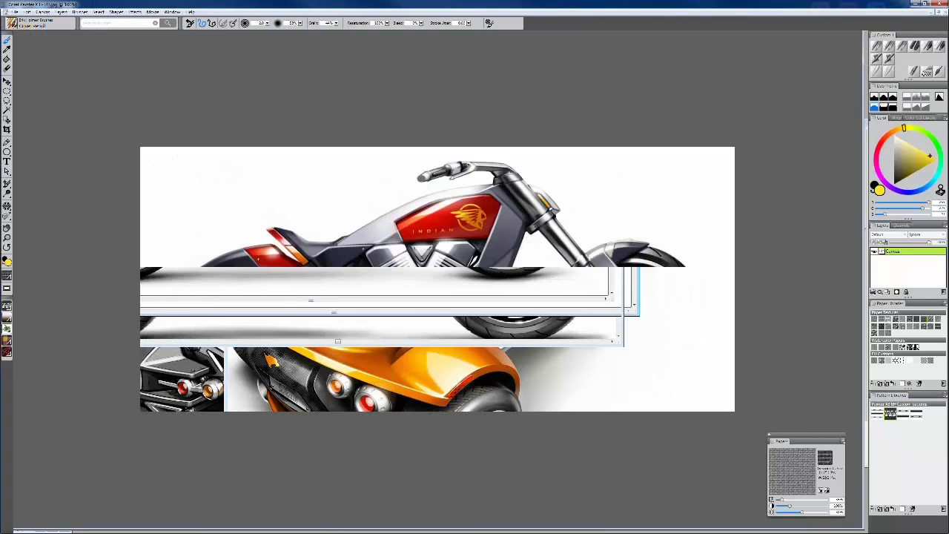
key(ctrl+0)
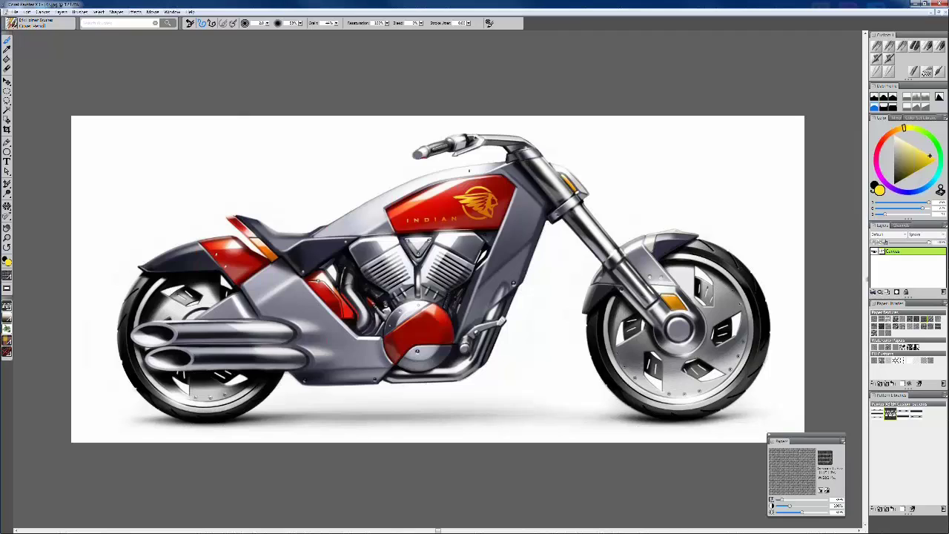
Open the Indian rendering with the beige tank, bring its window to the front and place it over the orange three-wheeler
key(ctrl+o)
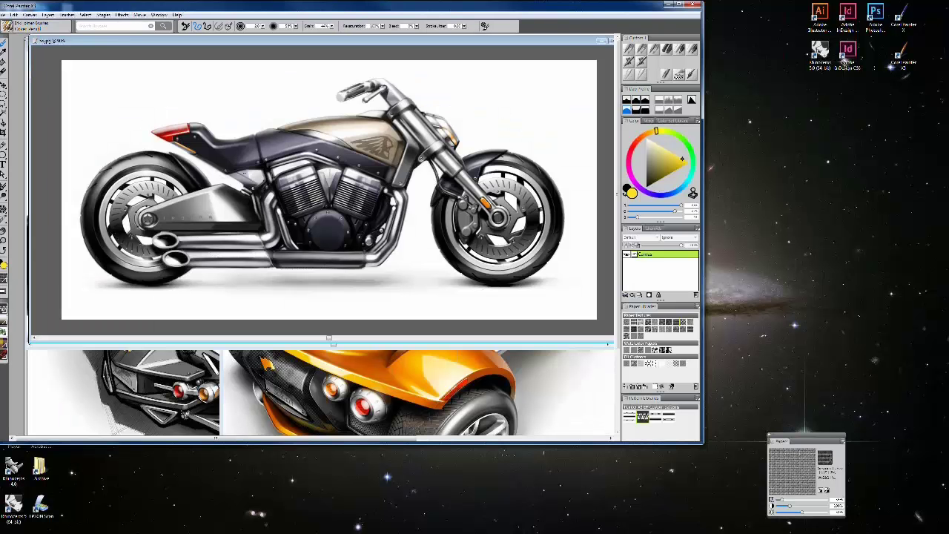
click(677, 5)
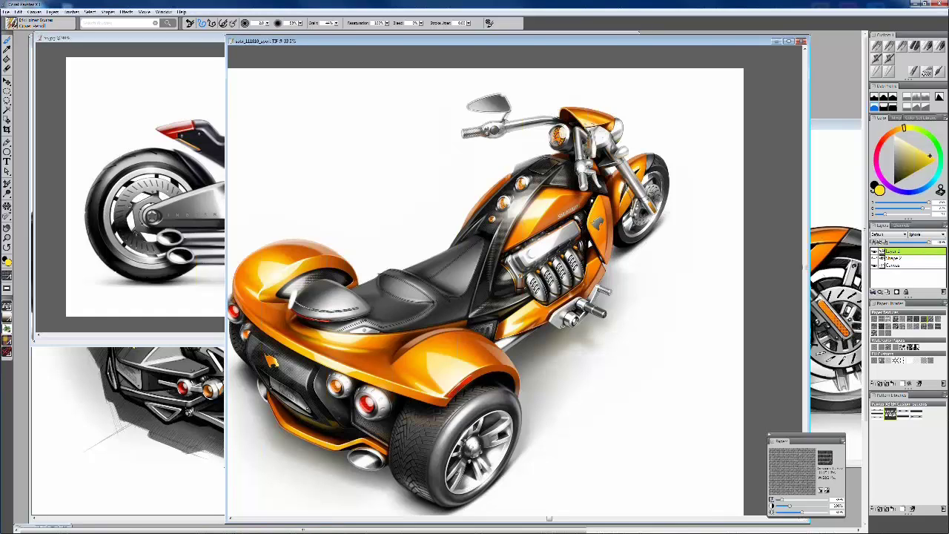
click(133, 38)
scroll(133, 186, down, 1)
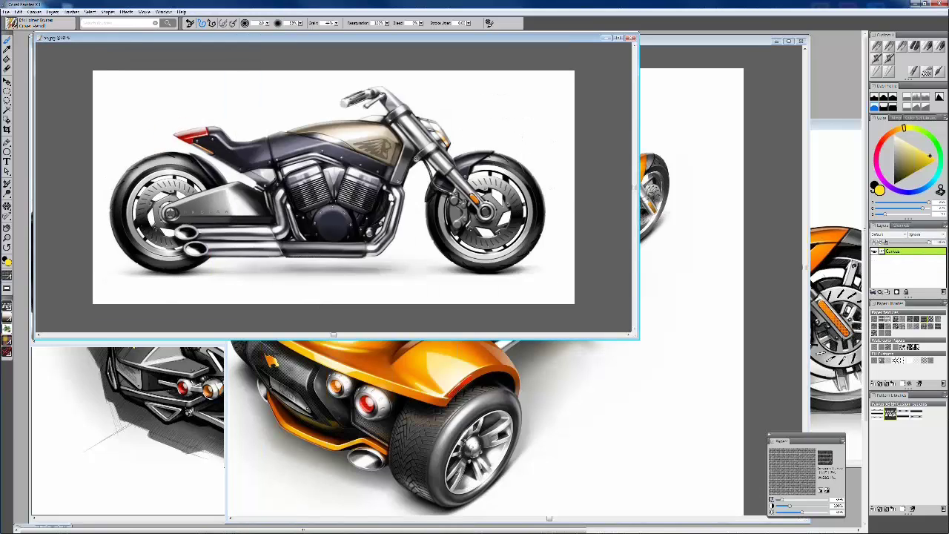
drag(85, 38, 137, 101)
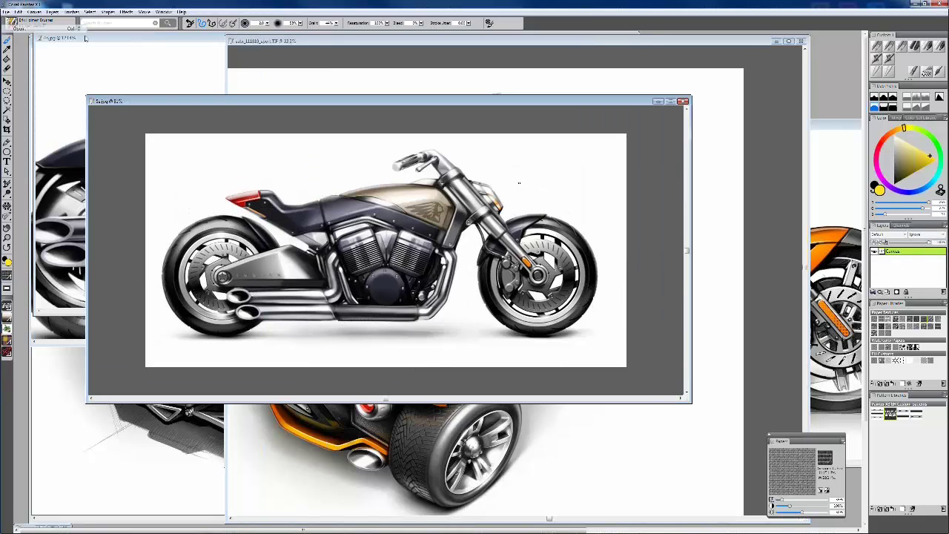
Browse for another file to open, going through the Archive shortcut in Active Projects to the Intrepid Illustration folder
key(ctrl+o)
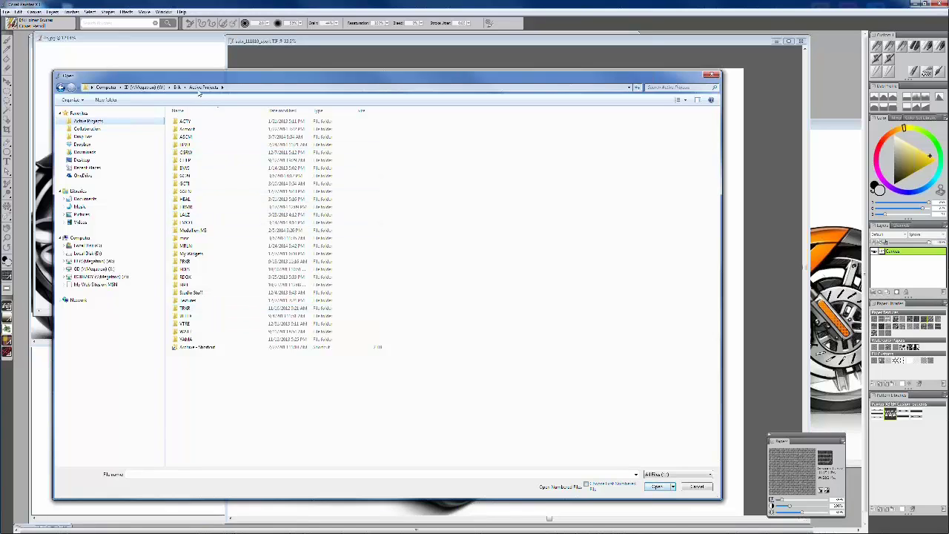
click(195, 348)
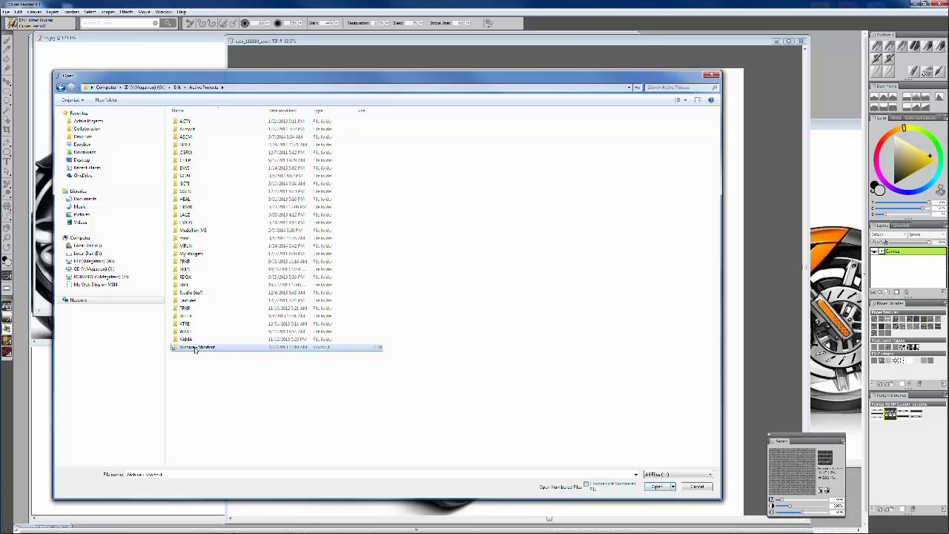
double_click(195, 348)
key(i)
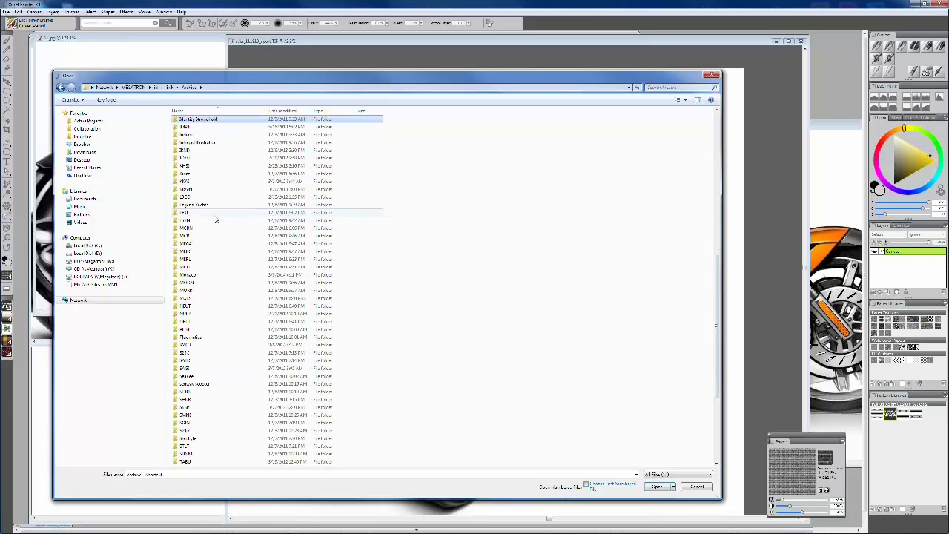
double_click(222, 140)
click(220, 155)
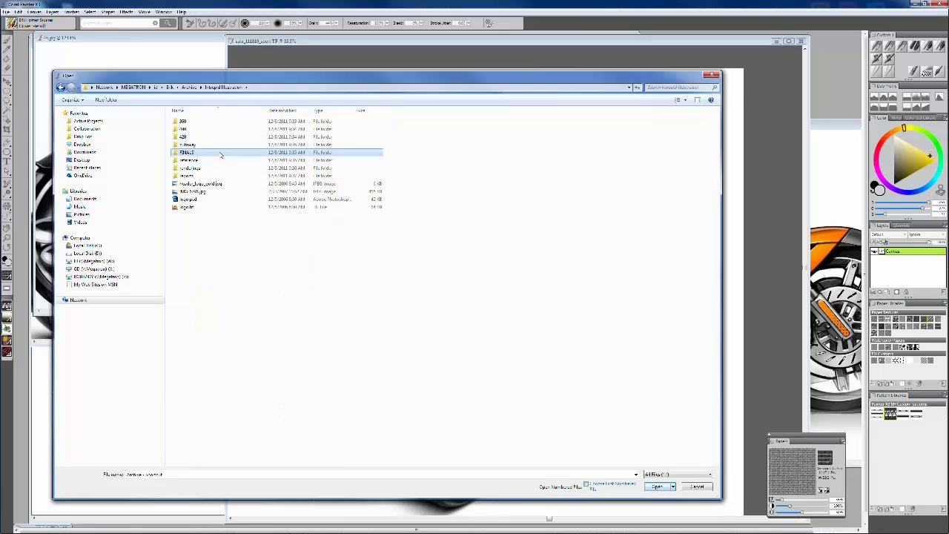
double_click(220, 154)
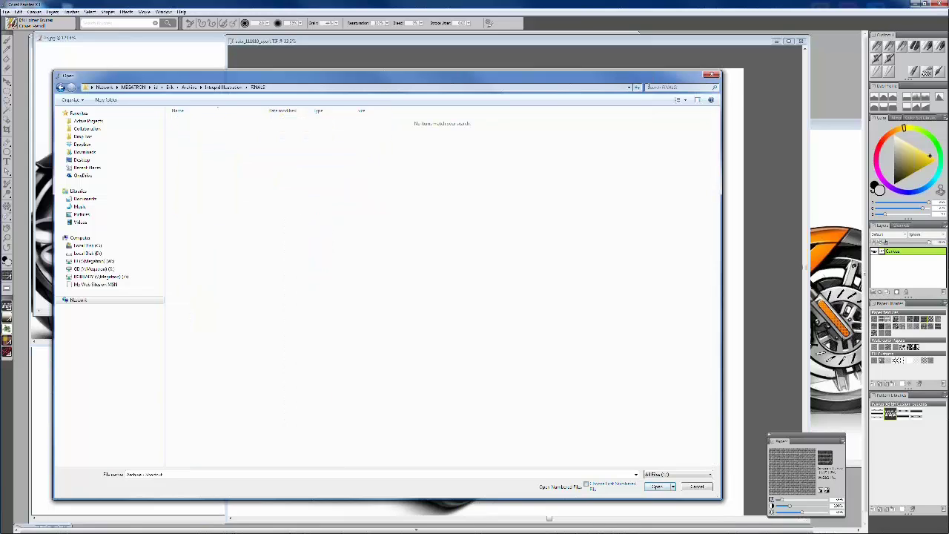
click(225, 87)
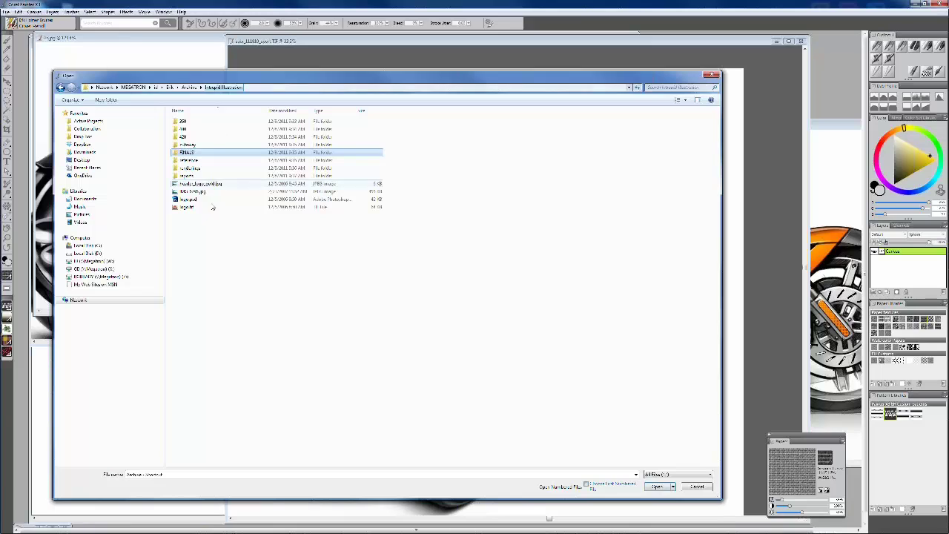
Show the files in the cutaway project's FINALS folder as large thumbnails and open the full cutaway boat illustration
double_click(209, 146)
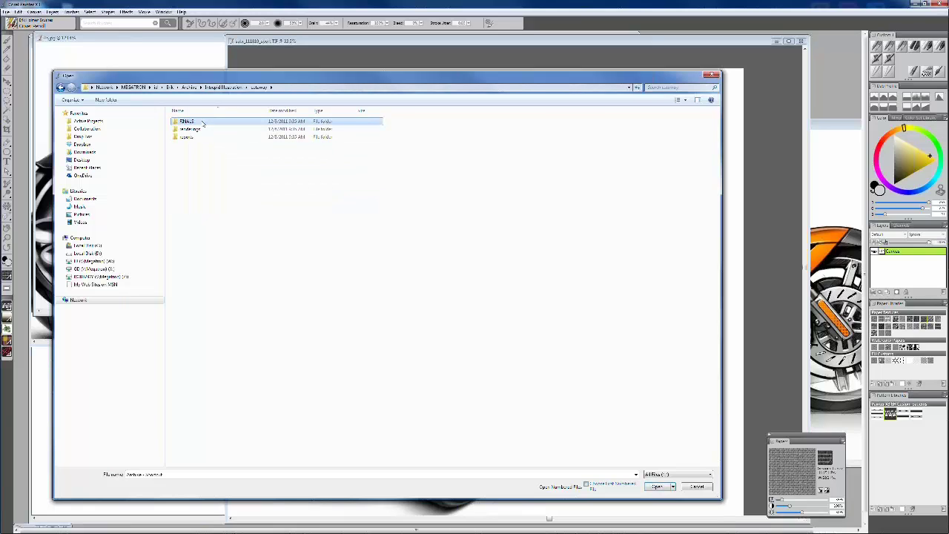
double_click(201, 123)
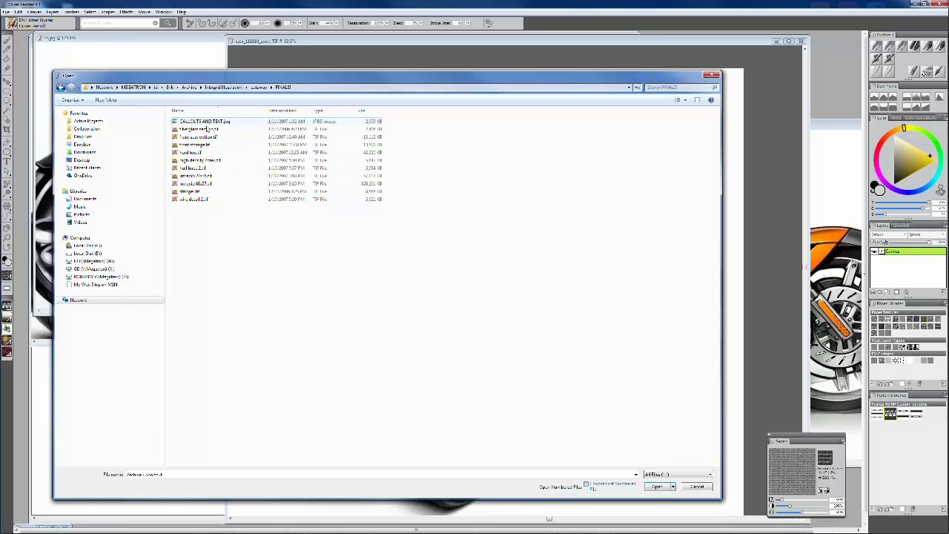
click(686, 101)
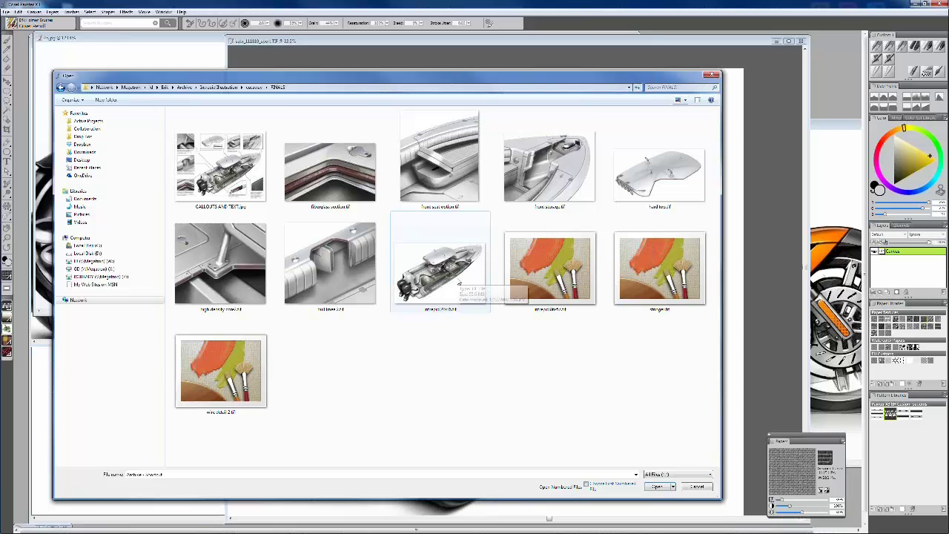
click(458, 284)
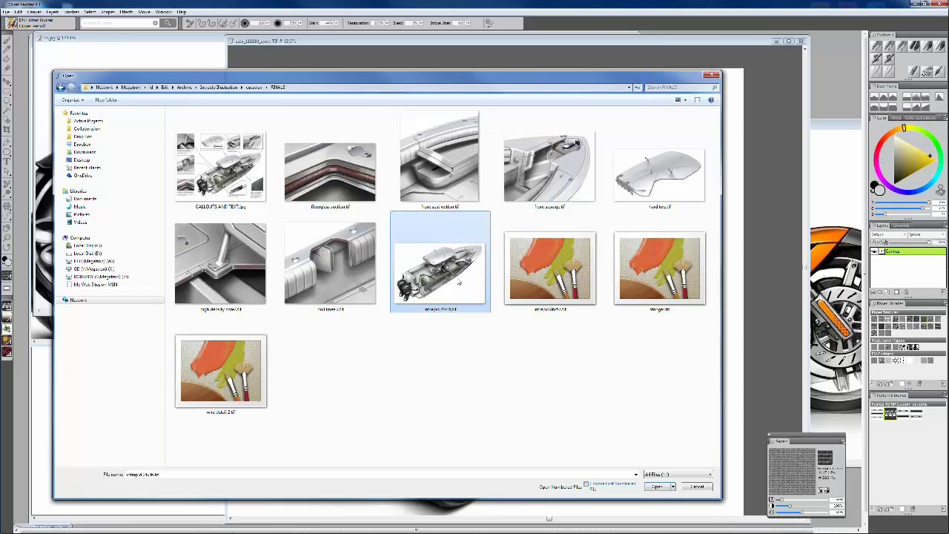
double_click(459, 284)
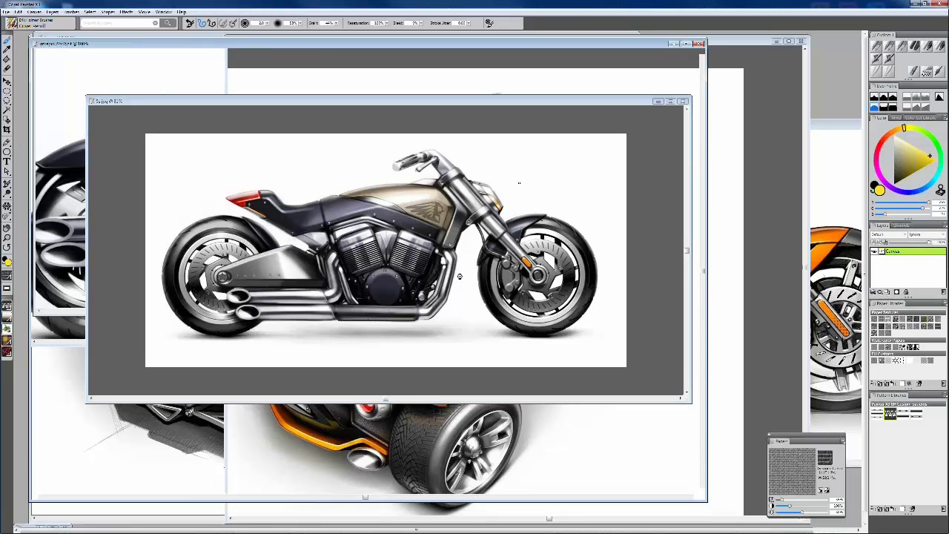
click(688, 45)
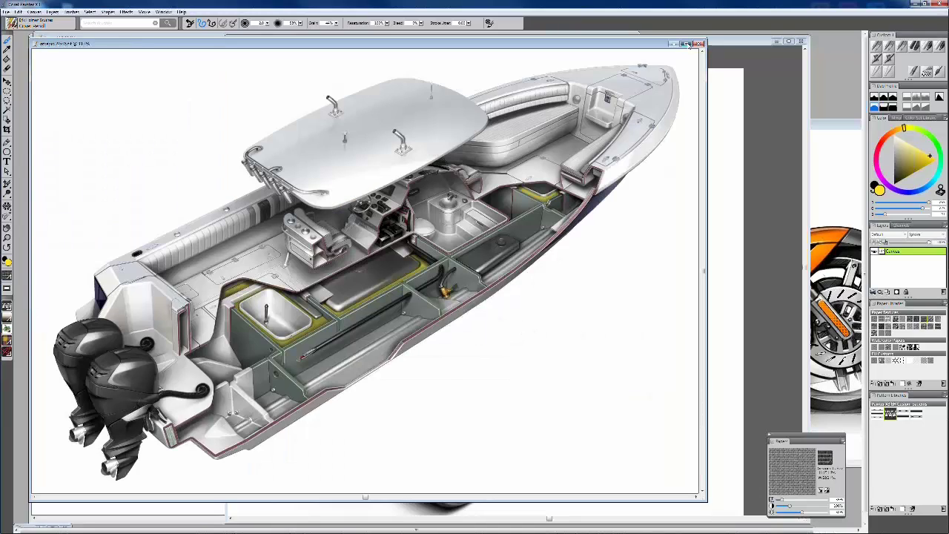
Maximize the cutaway boat illustration and examine the helm console, its gauges and the red wiring up close
click(686, 43)
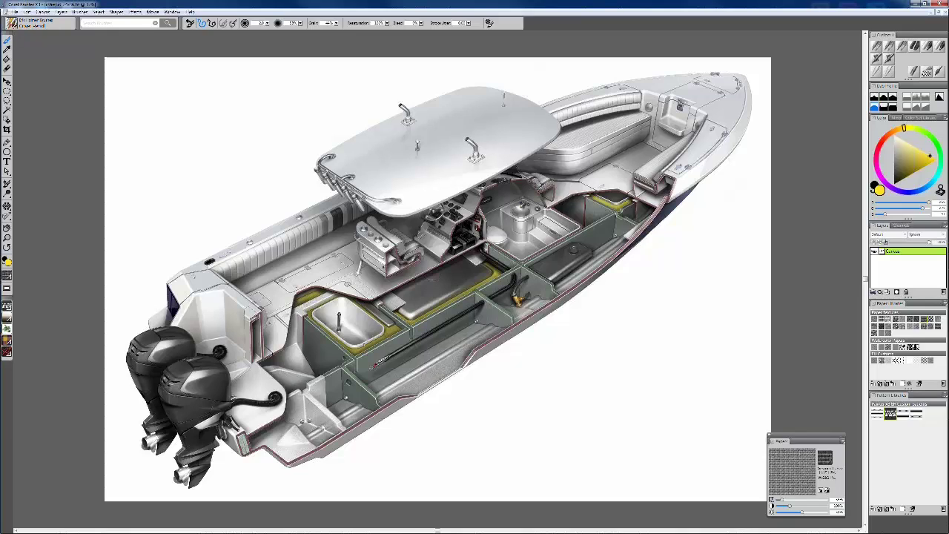
key(ctrl+plus)
key(ctrl+plus)
key(ctrl+plus)
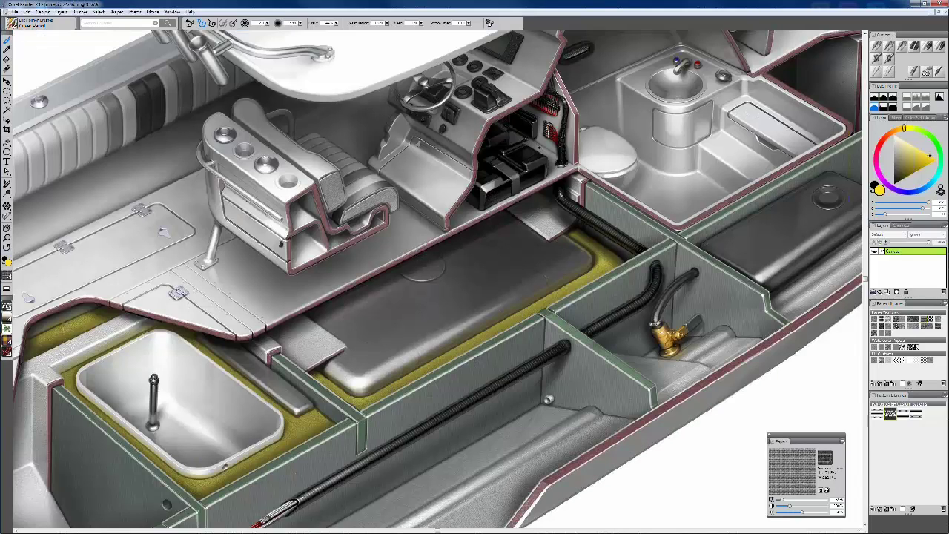
scroll(559, 74, up, 4)
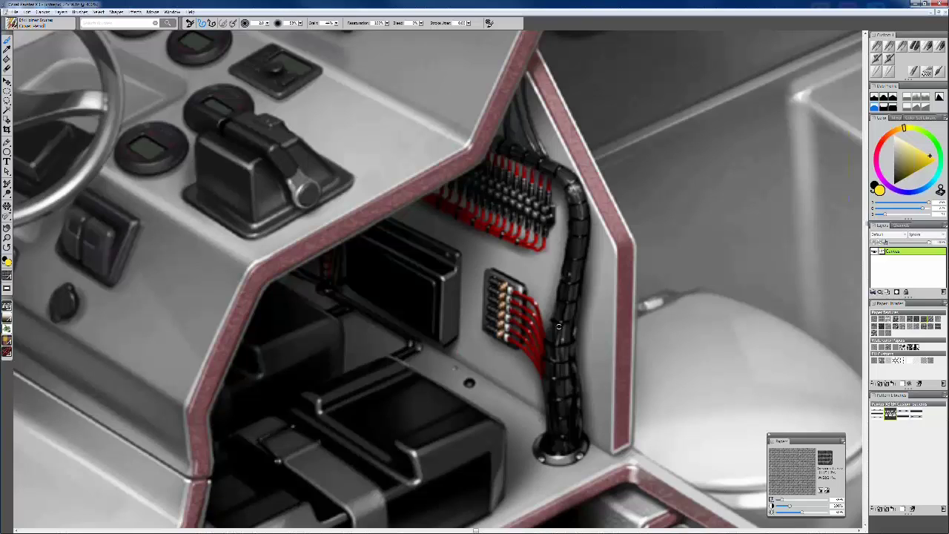
drag(392, 247, 447, 303)
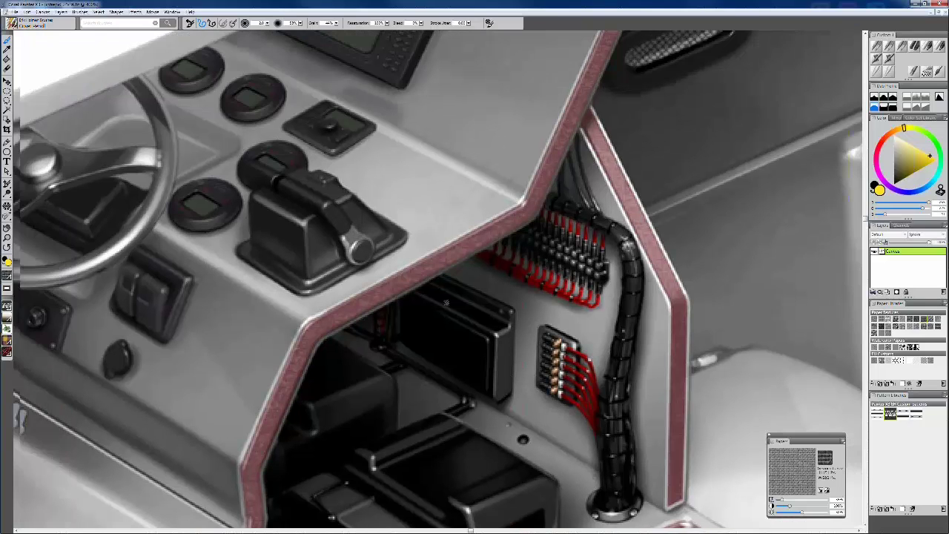
Examine the boat's sink and toilet compartment, and bring the whole cutaway illustration back into view, centred on screen
key(ctrl+alt+0)
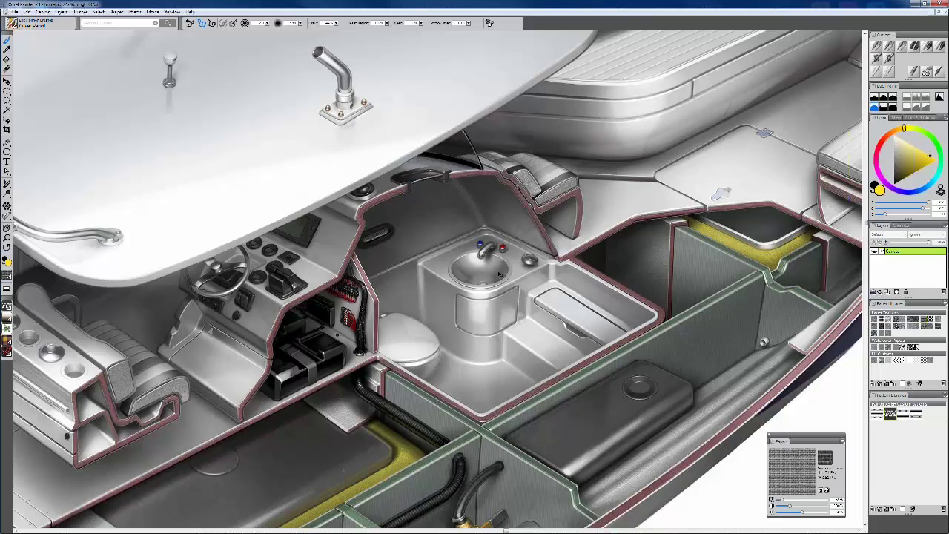
key(ctrl+plus)
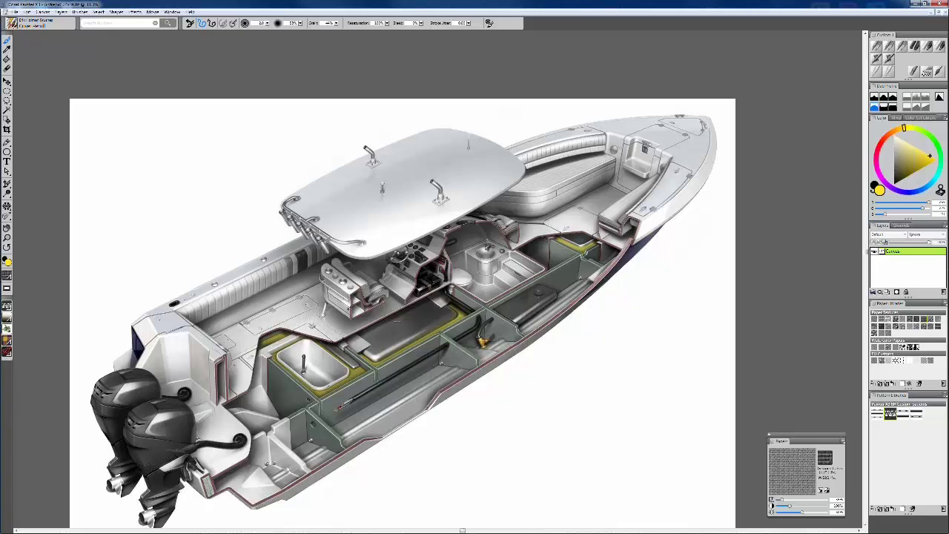
drag(396, 321, 429, 285)
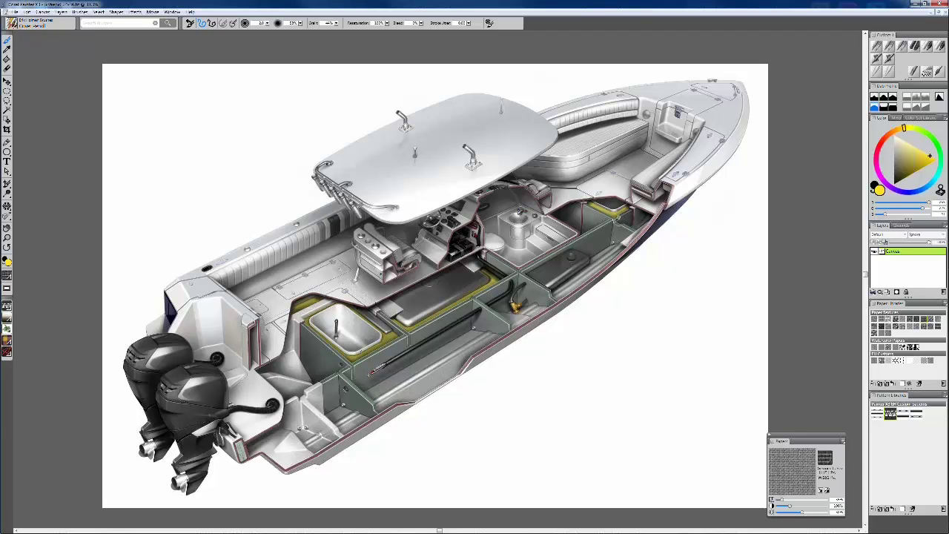
Close the boat illustration and clear away the orange three-wheeler images to return to the yellow-tank motorcycle sketch
click(945, 13)
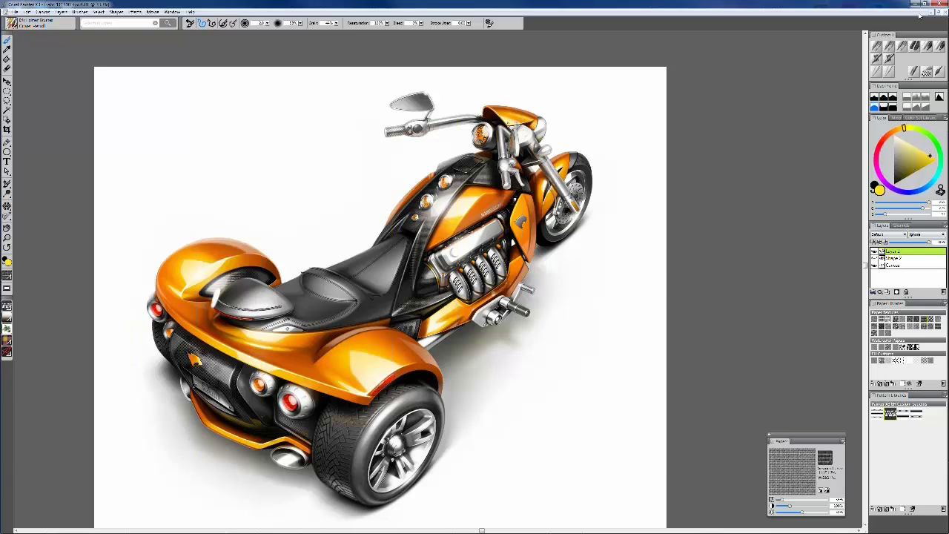
click(919, 13)
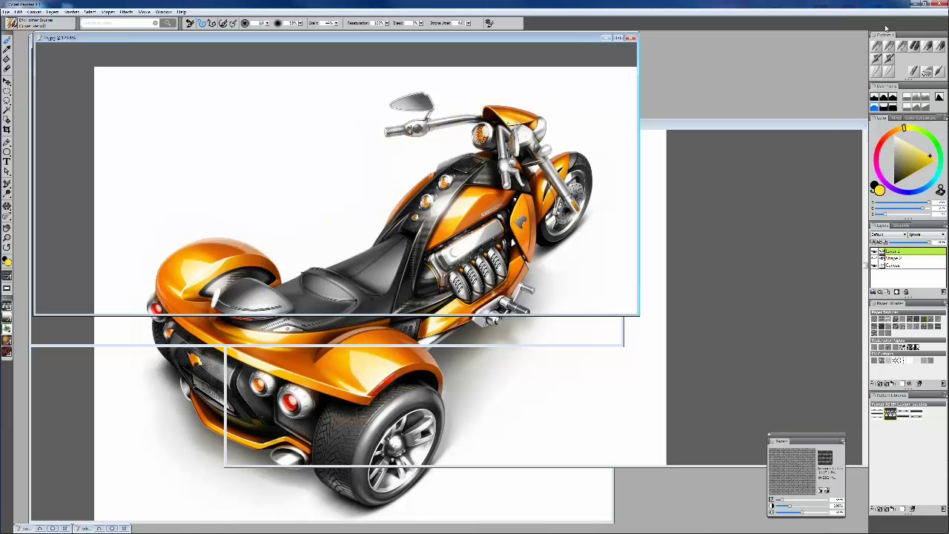
click(605, 37)
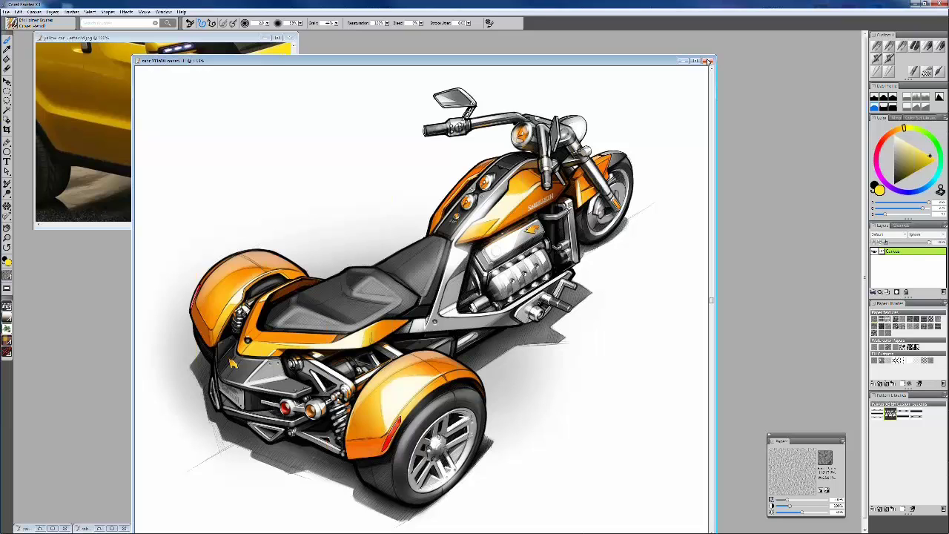
click(708, 61)
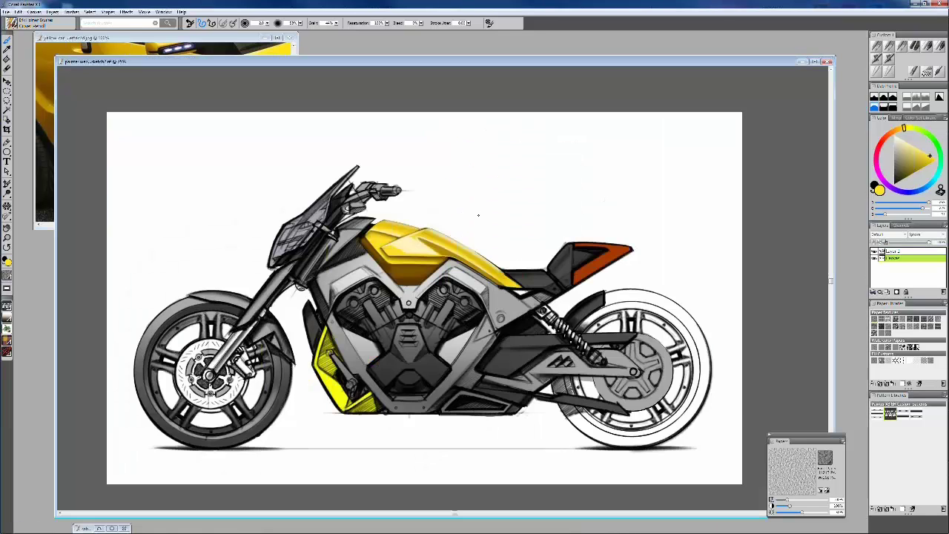